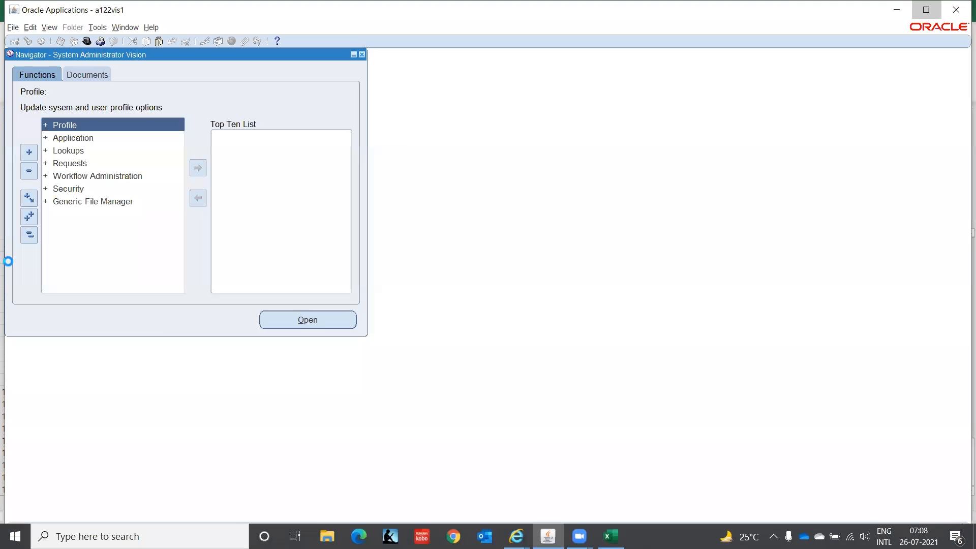
# Switch to the AP Super User IT India responsibility and expand its Setup functions
pyautogui.doubleClick(86, 8)
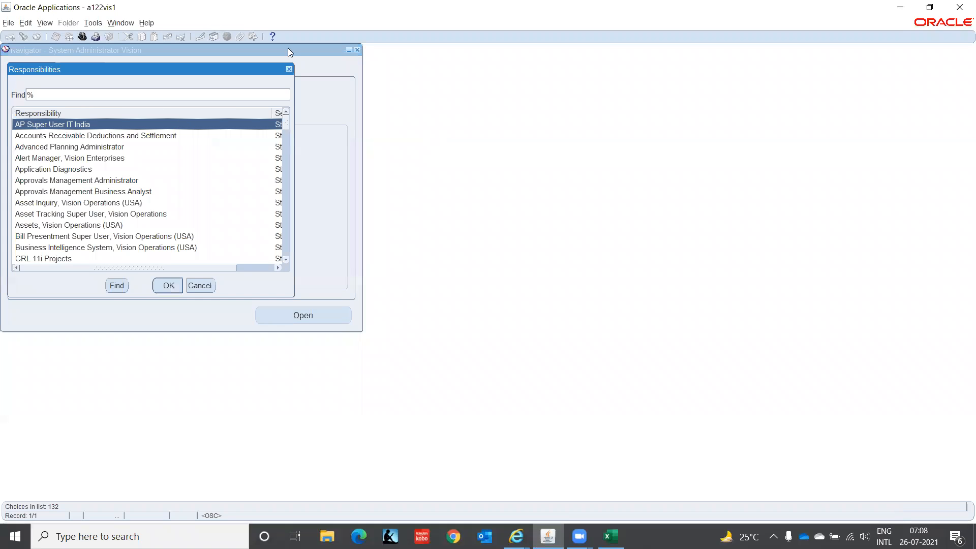
pyautogui.click(158, 287)
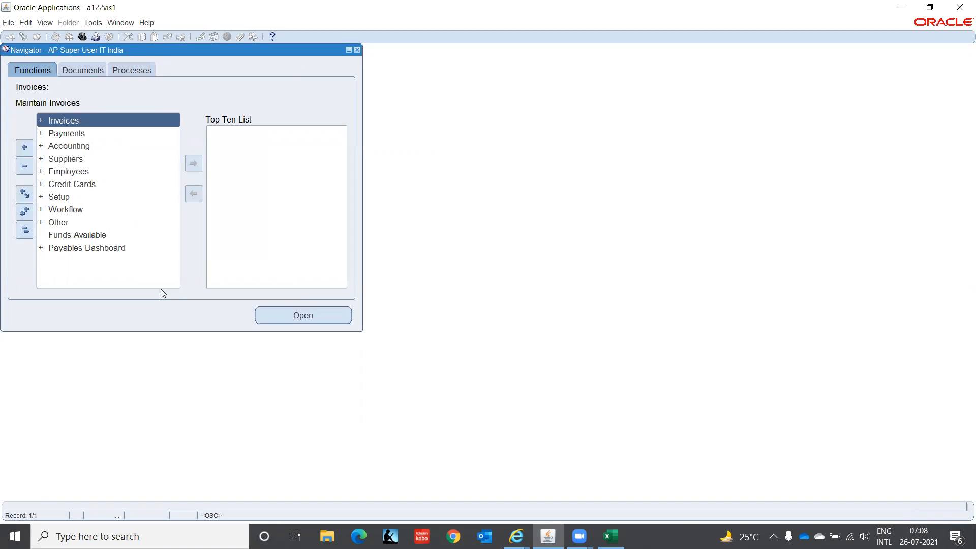
pyautogui.press('Down')
pyautogui.press('Down')
pyautogui.press('Down')
pyautogui.press('Down')
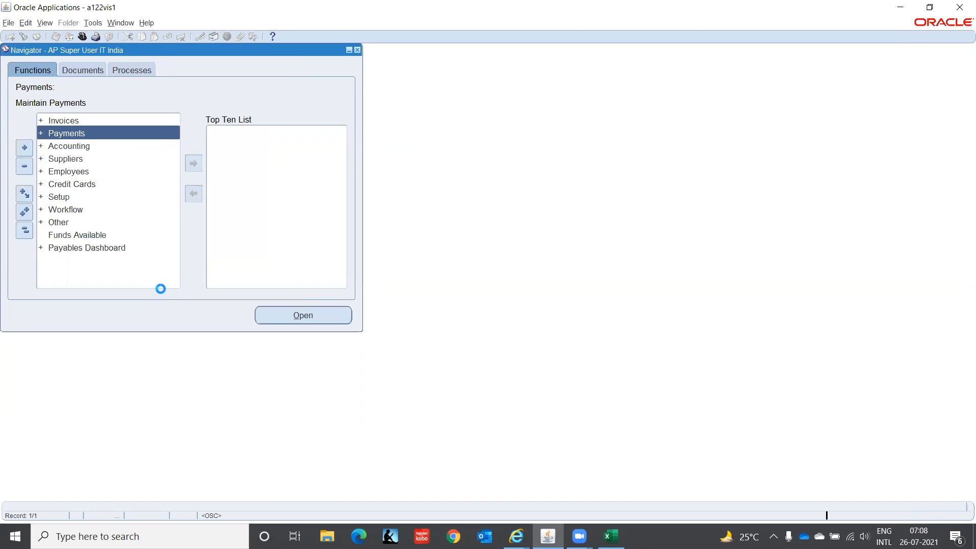
pyautogui.press('Down')
pyautogui.press('Down')
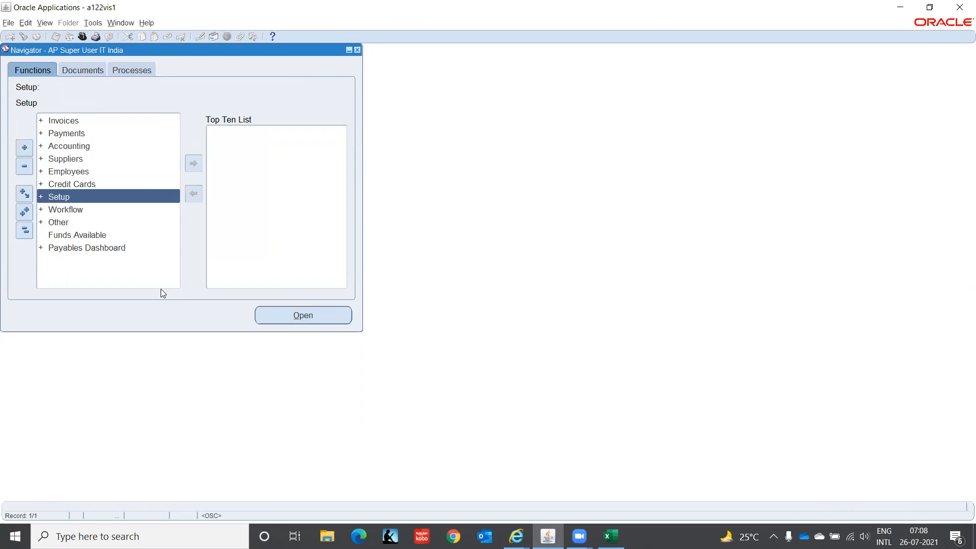
pyautogui.press('Return')
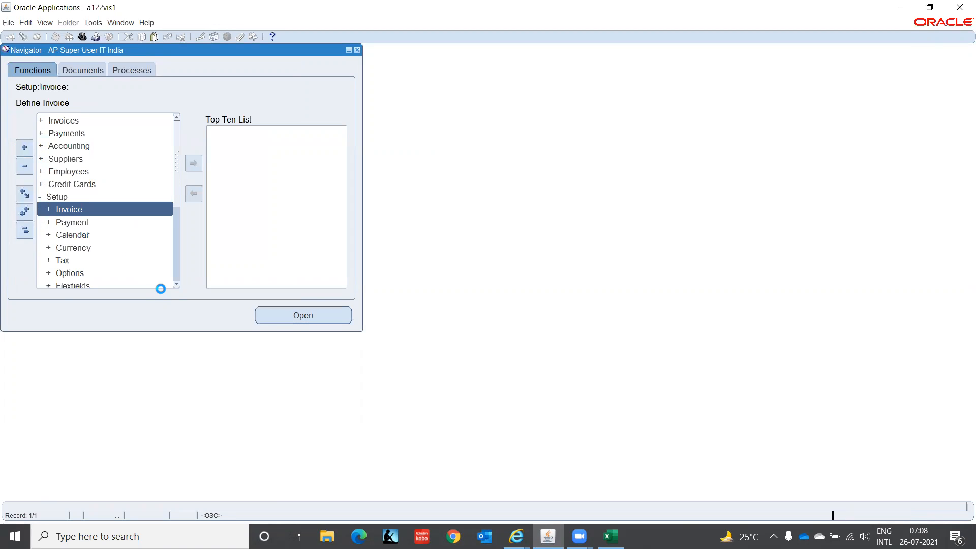
# Launch Setup > Payment > Bank Accounts and bring its browser window to the front
pyautogui.press('Down')
pyautogui.press('Return')
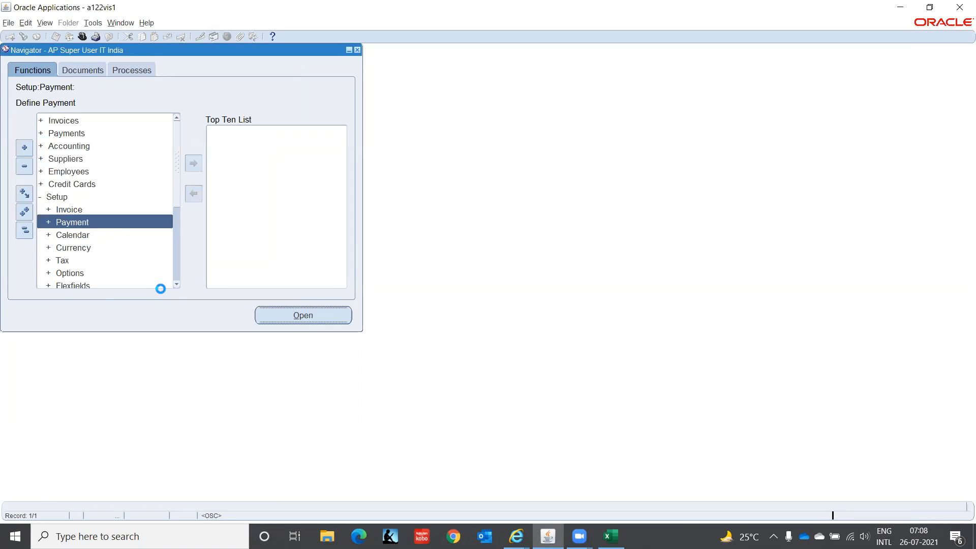
pyautogui.press('Down')
pyautogui.press('Down')
pyautogui.press('Down')
pyautogui.press('Down')
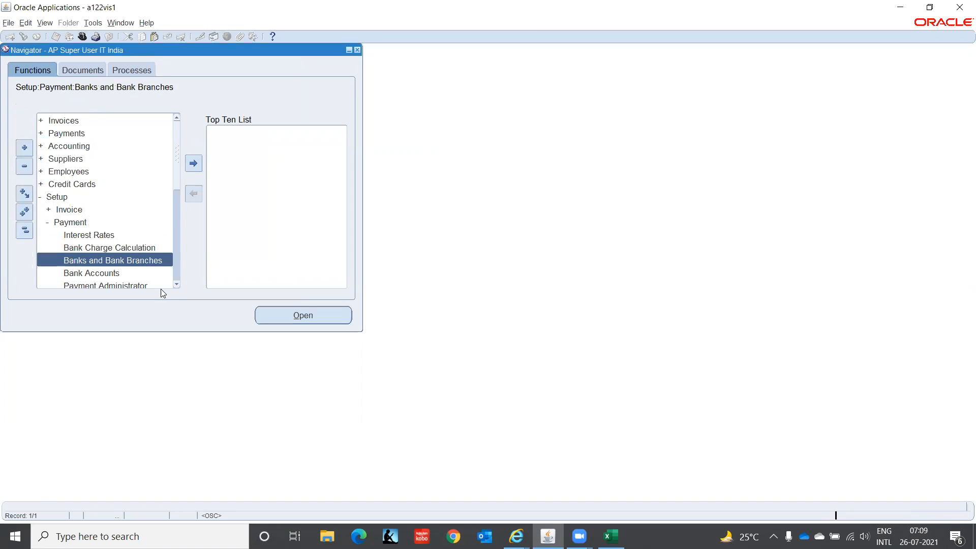
pyautogui.press('Return')
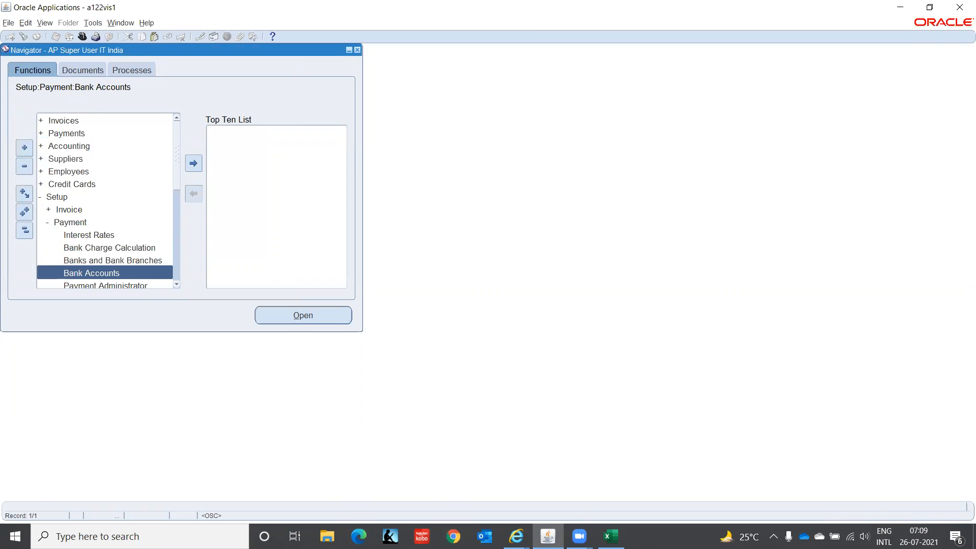
pyautogui.click(516, 536)
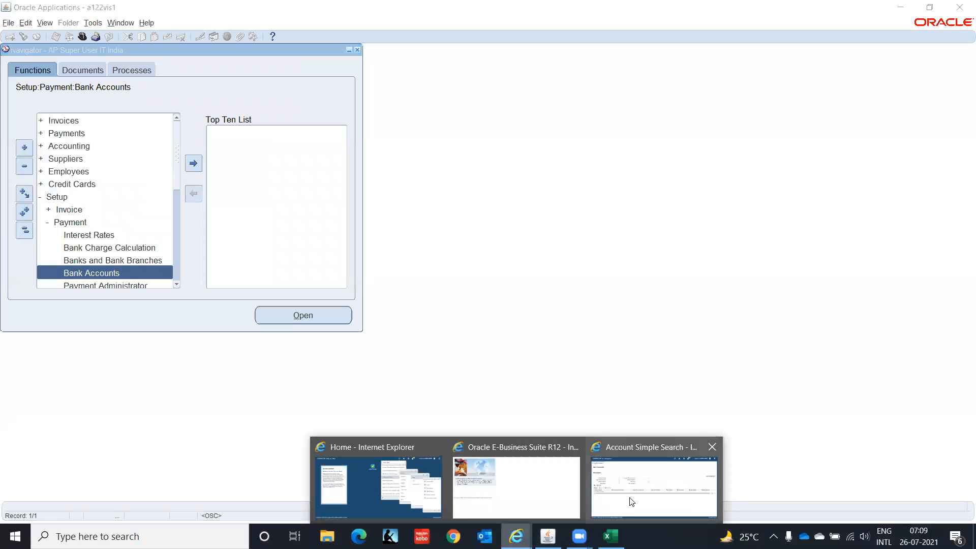
pyautogui.click(614, 502)
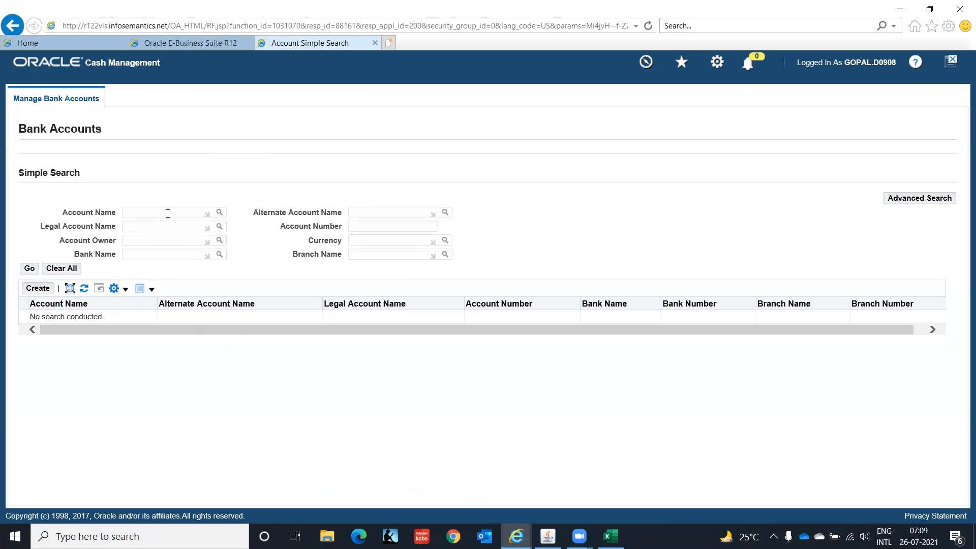
# Close the Bank Accounts search page and launch Banks and Bank Branches from the Navigator
pyautogui.click(375, 43)
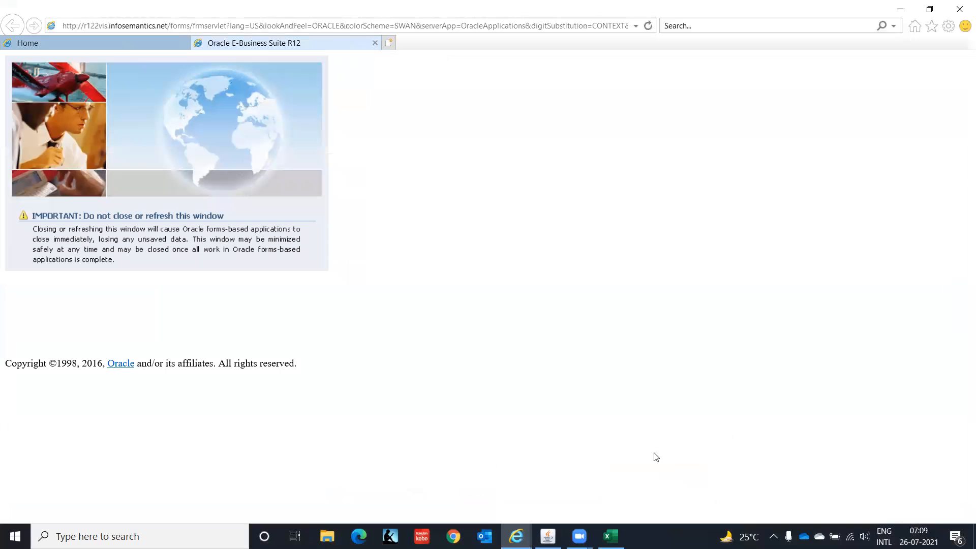
pyautogui.click(547, 536)
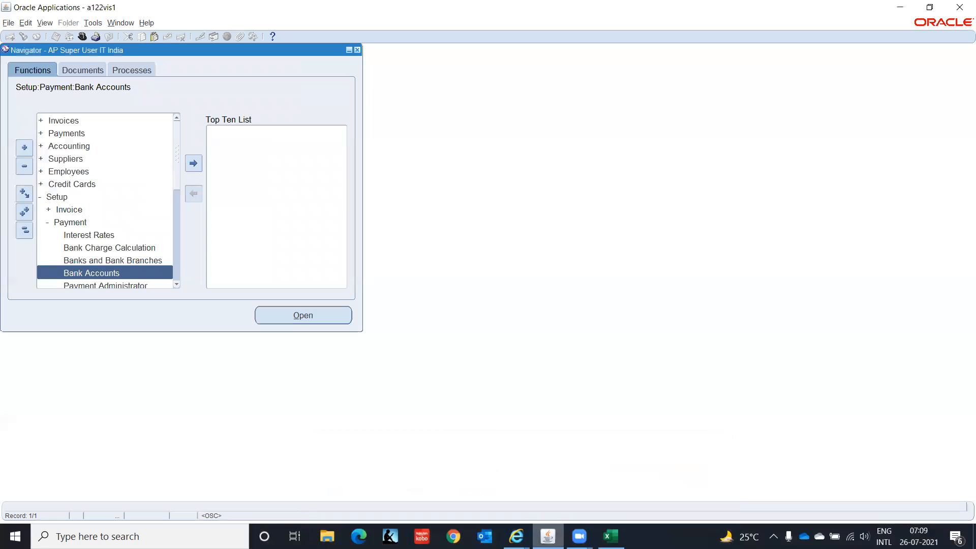
pyautogui.click(176, 284)
pyautogui.click(177, 285)
pyautogui.click(176, 284)
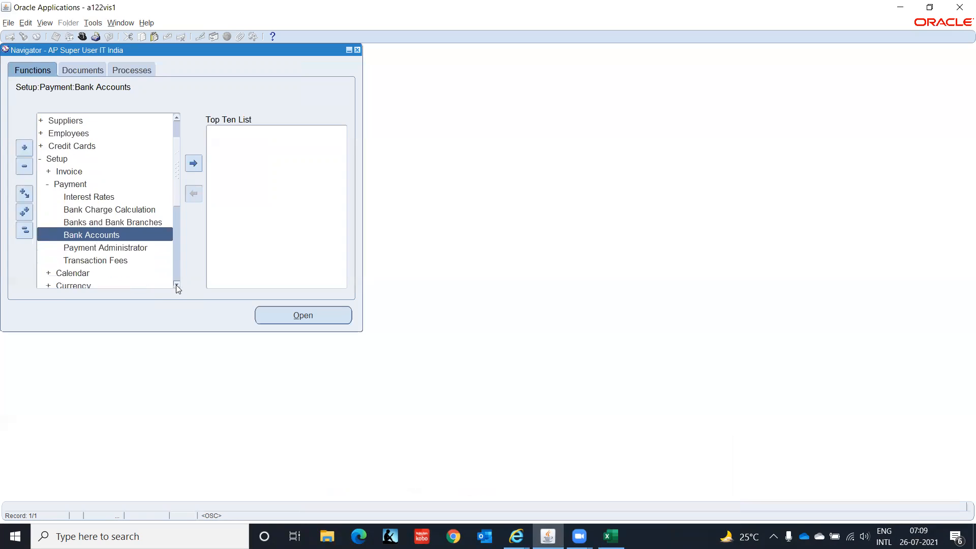
pyautogui.doubleClick(100, 224)
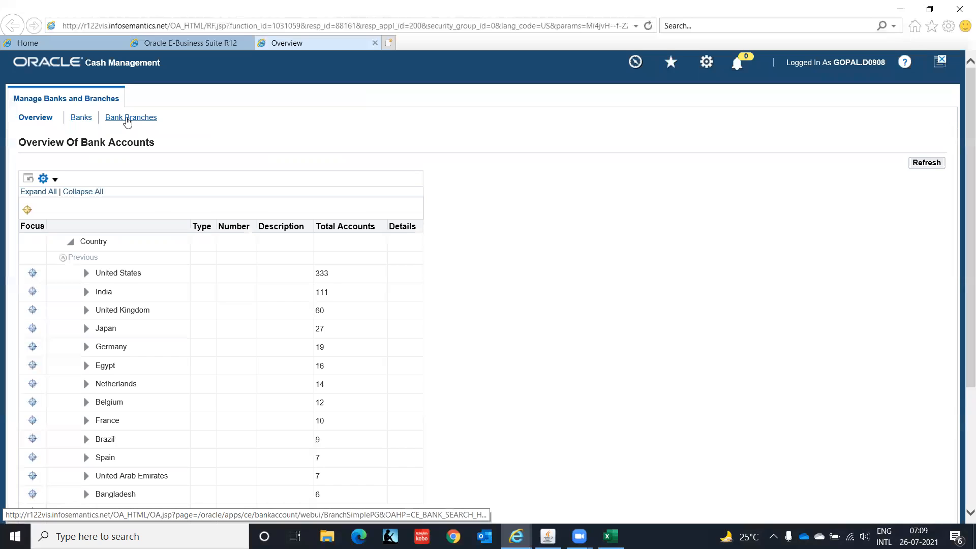
# Search the Banks list for bank name HSBC India
pyautogui.click(82, 120)
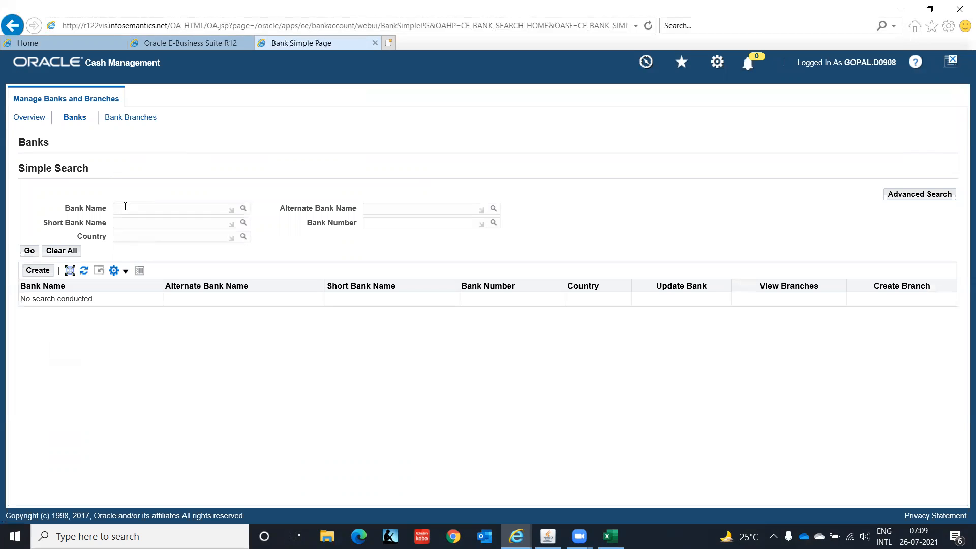
pyautogui.write('HSBC India')
pyautogui.click(29, 251)
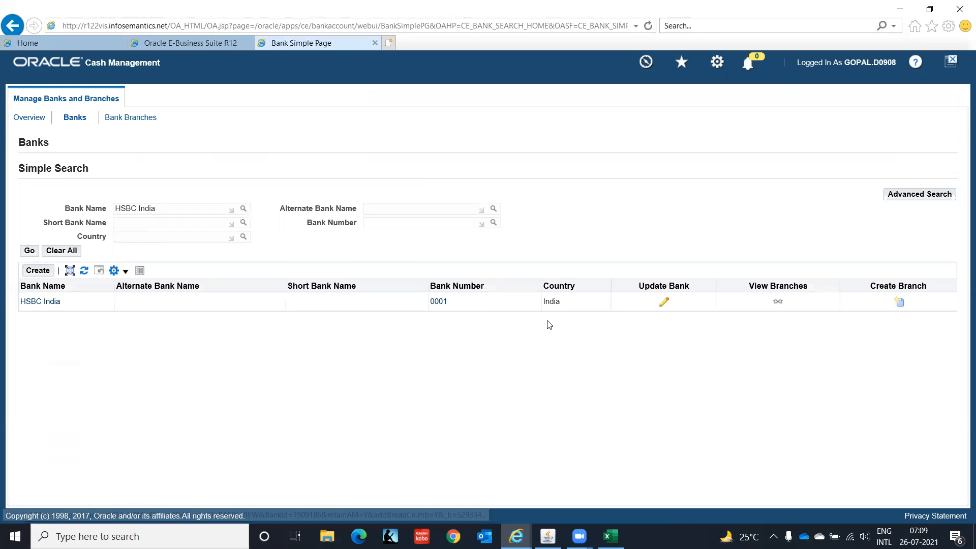
# Open HSBC India's branches and create an account for the HSBC India - Chennai branch
pyautogui.click(779, 303)
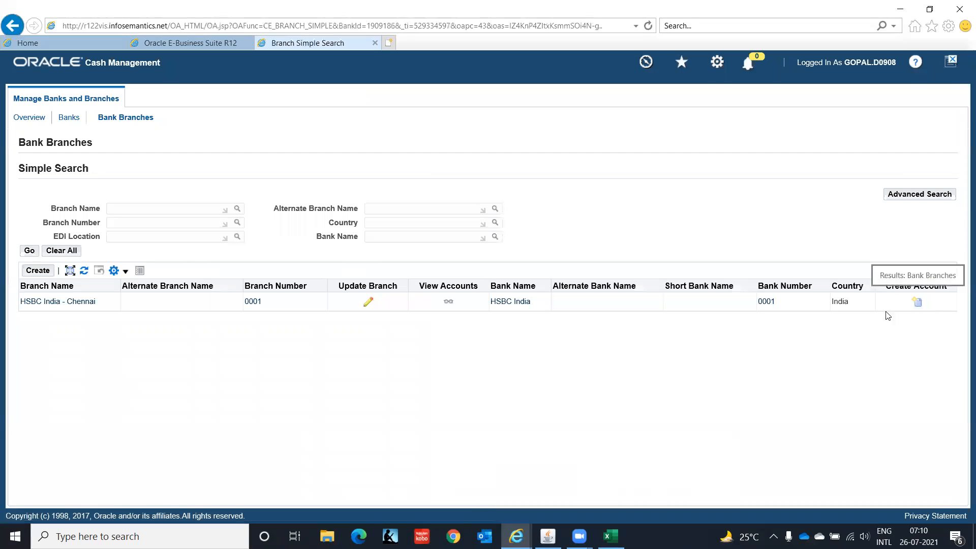
pyautogui.click(917, 307)
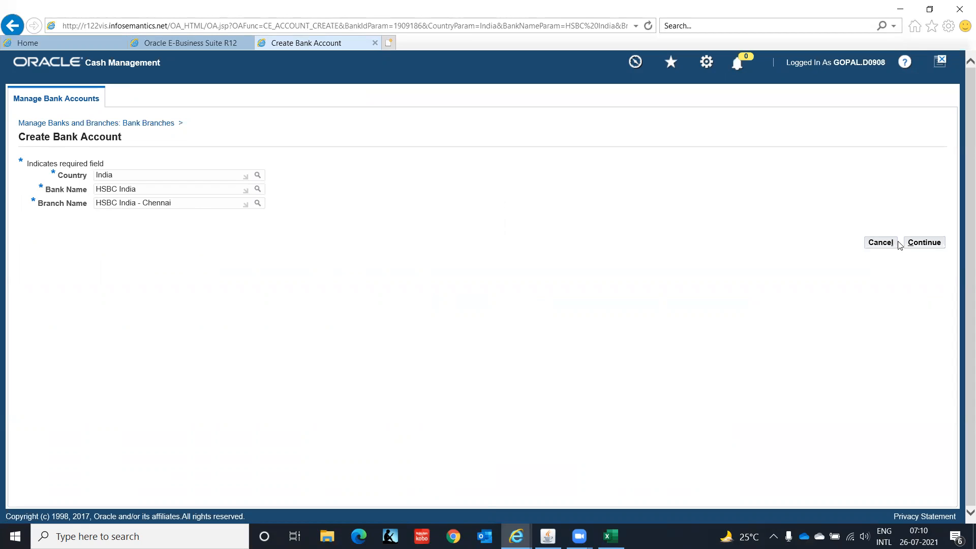
pyautogui.click(923, 243)
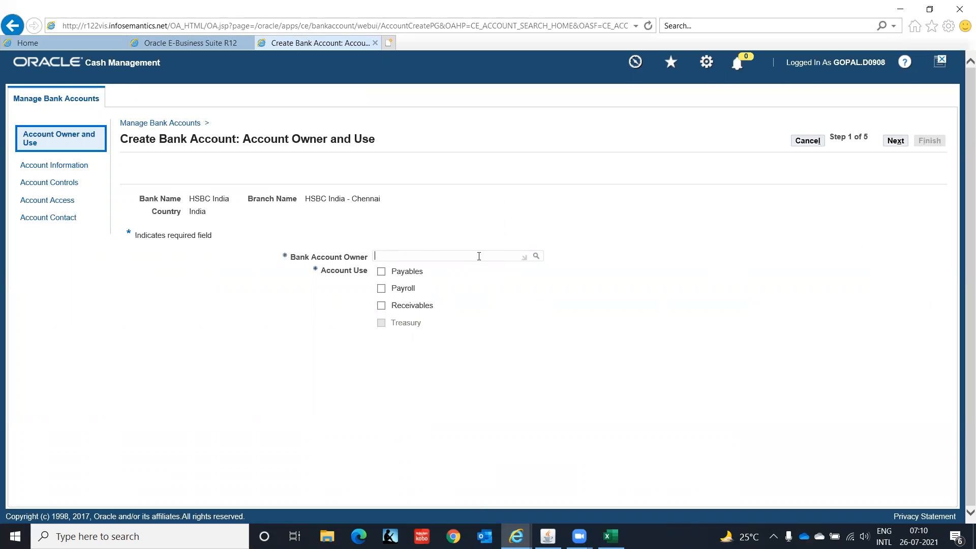
# Set owner IT Private Limited with Payables and Receivables uses, then go to Account Information
pyautogui.write('IT')
pyautogui.press('Tab')
pyautogui.click(381, 272)
pyautogui.click(381, 306)
pyautogui.click(895, 141)
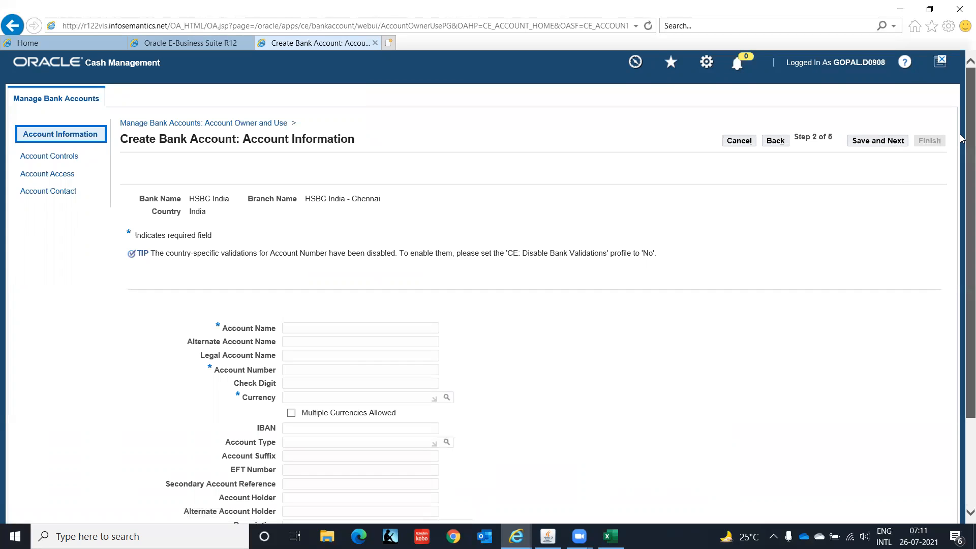
# Enter account name IT Private Limited -005, the bank account number, and currency INR
pyautogui.scroll(-3, 962, 145)
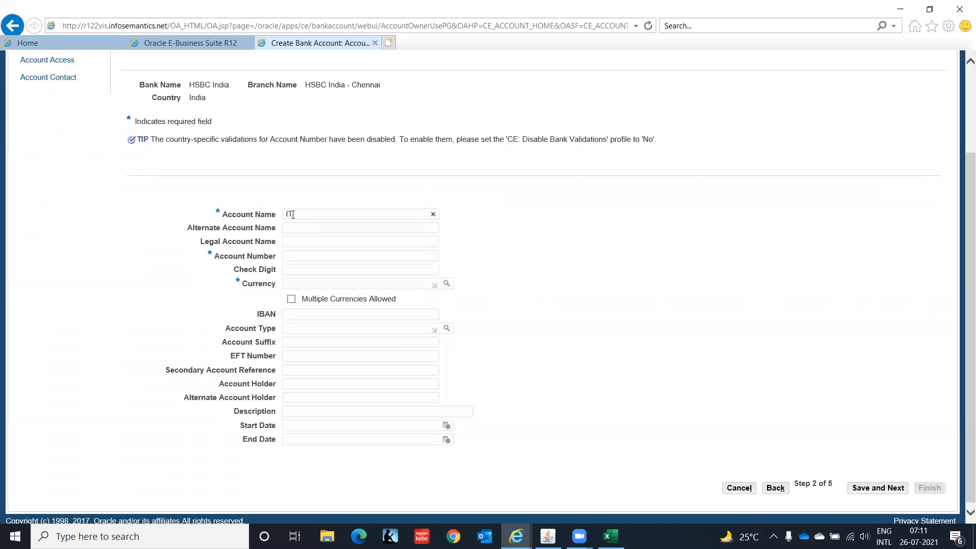
pyautogui.write('vate Limited -005')
pyautogui.click(298, 255)
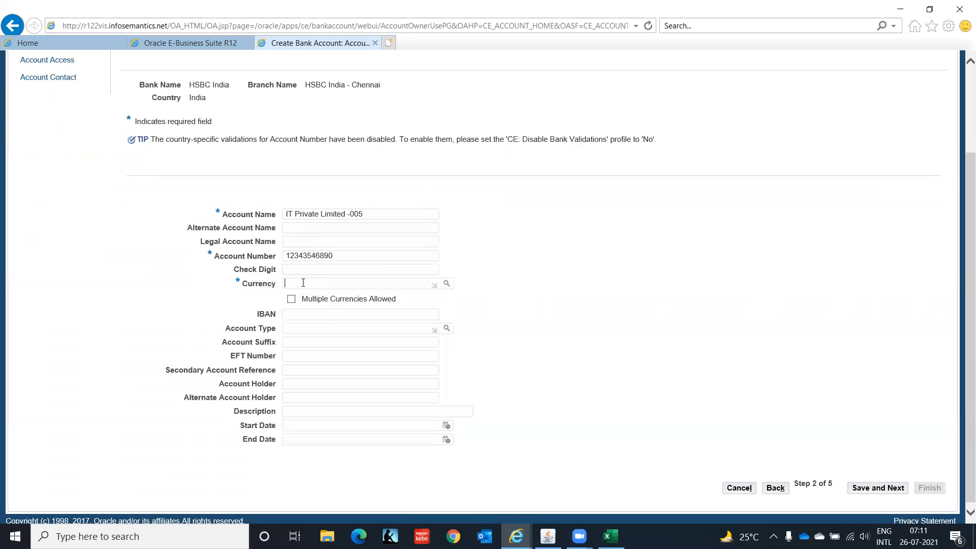
pyautogui.write('INR')
pyautogui.press('Tab')
pyautogui.scroll(3, 723, 272)
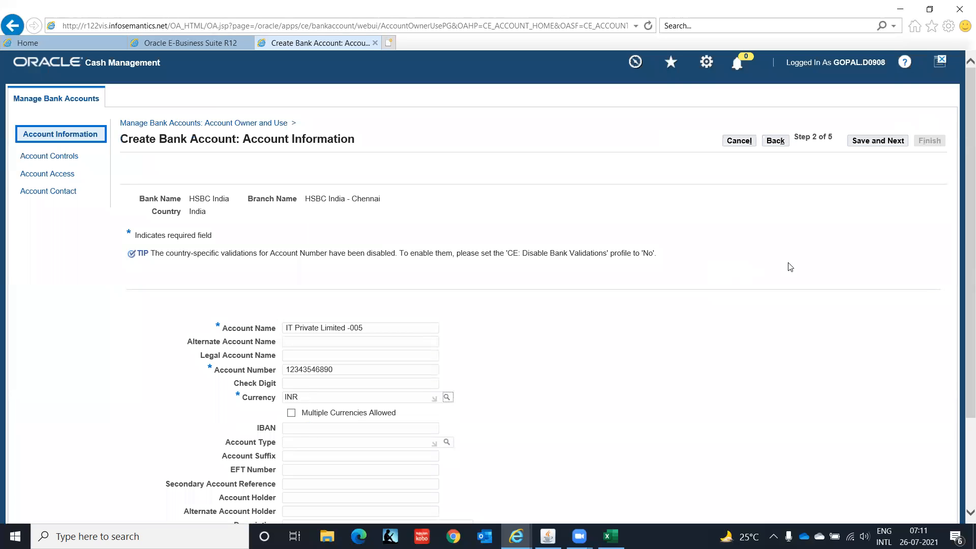
pyautogui.scroll(-3, 962, 208)
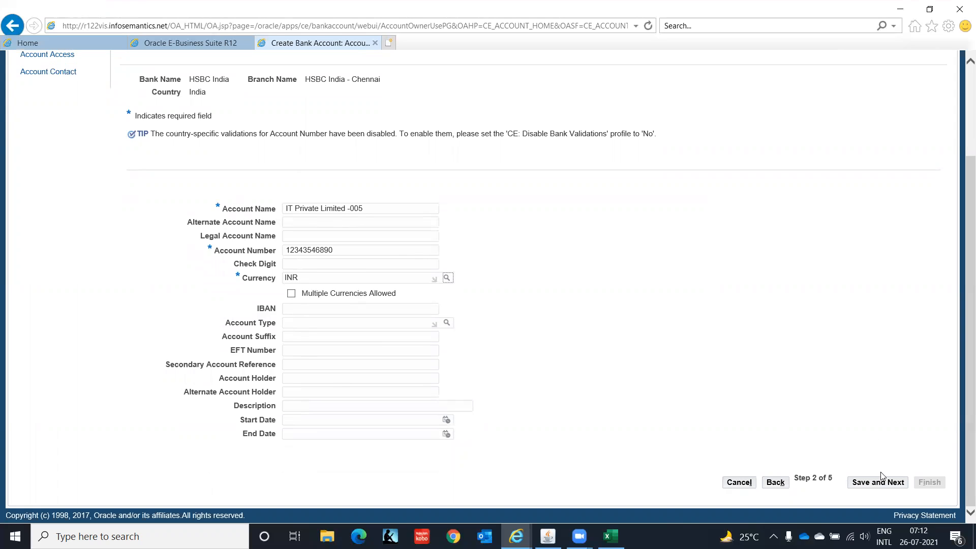
pyautogui.click(883, 486)
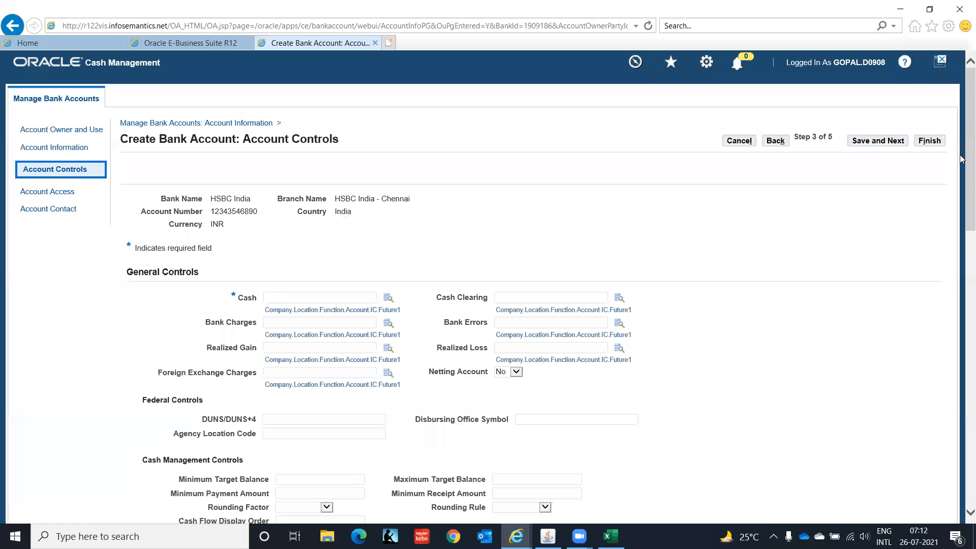
pyautogui.moveTo(962, 133); pyautogui.dragTo(962, 157)
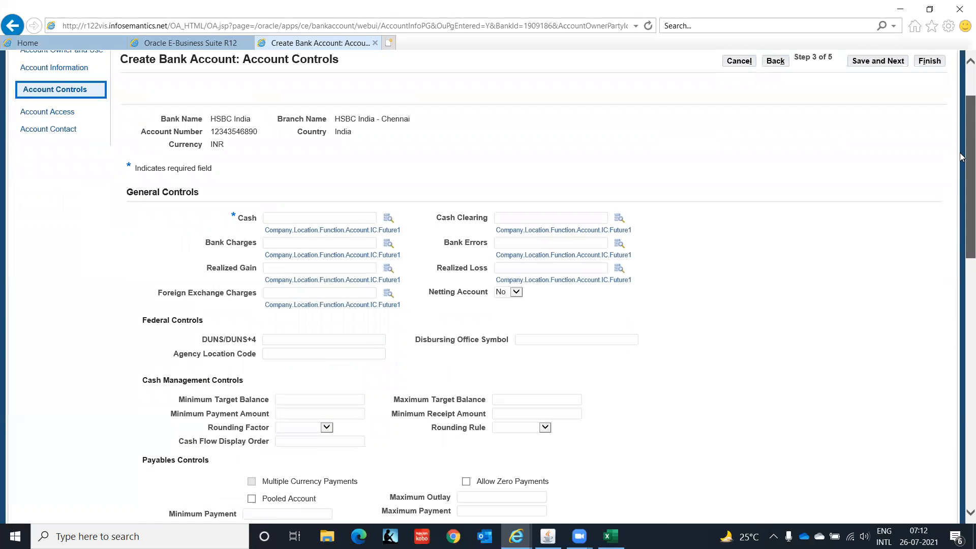
pyautogui.moveTo(961, 157); pyautogui.dragTo(961, 252)
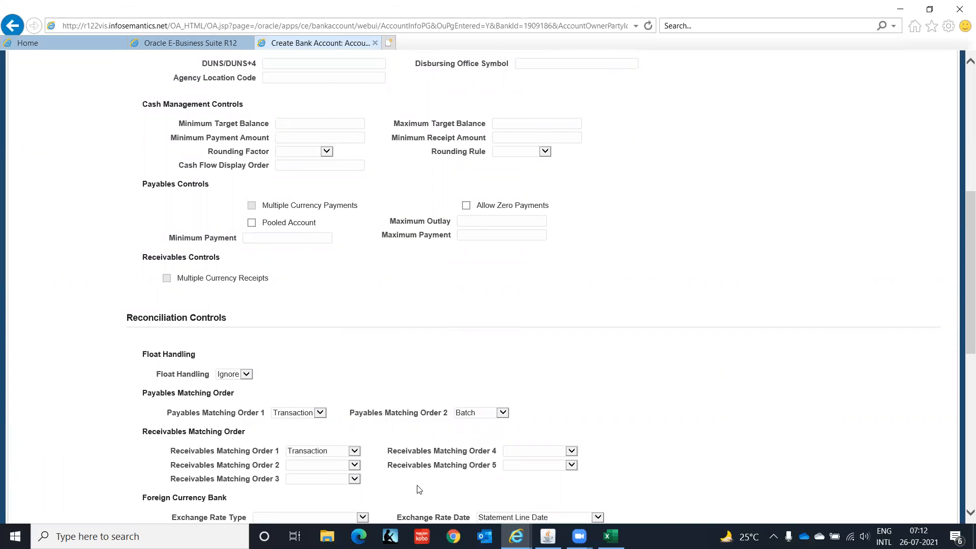
pyautogui.moveTo(961, 297); pyautogui.dragTo(961, 167)
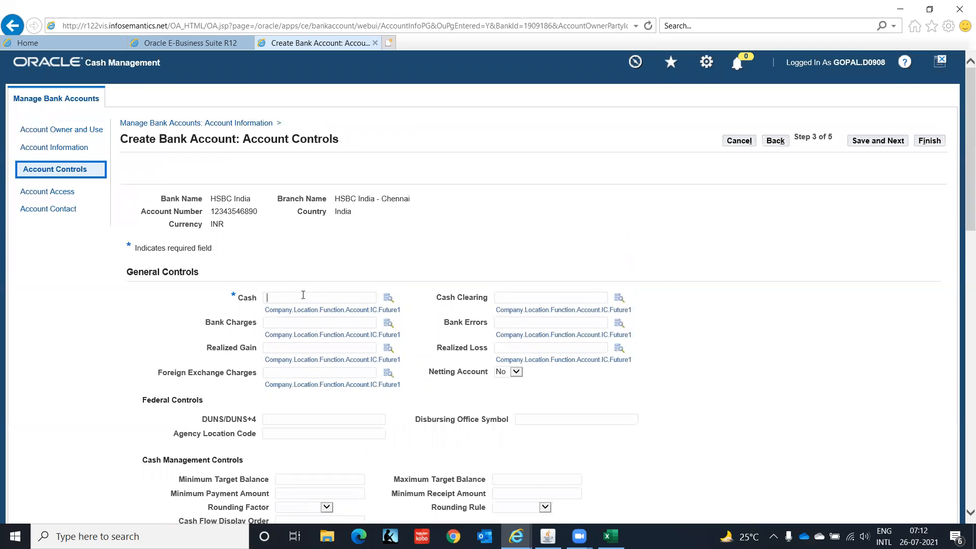
# In the Cash account lookup, enter Company C1, Location CHN, Function 000 and open the Account list
pyautogui.click(389, 301)
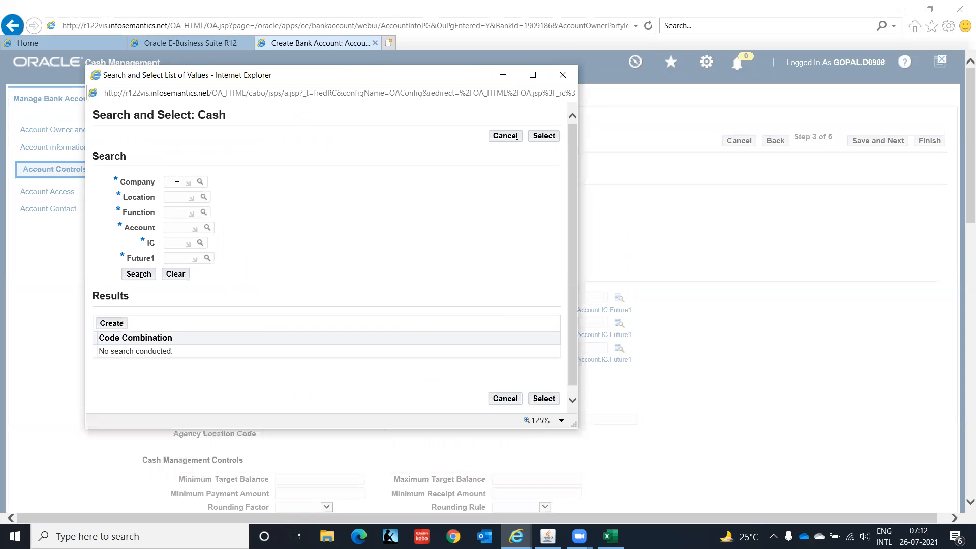
pyautogui.click(176, 178)
pyautogui.write('C1')
pyautogui.press('Tab')
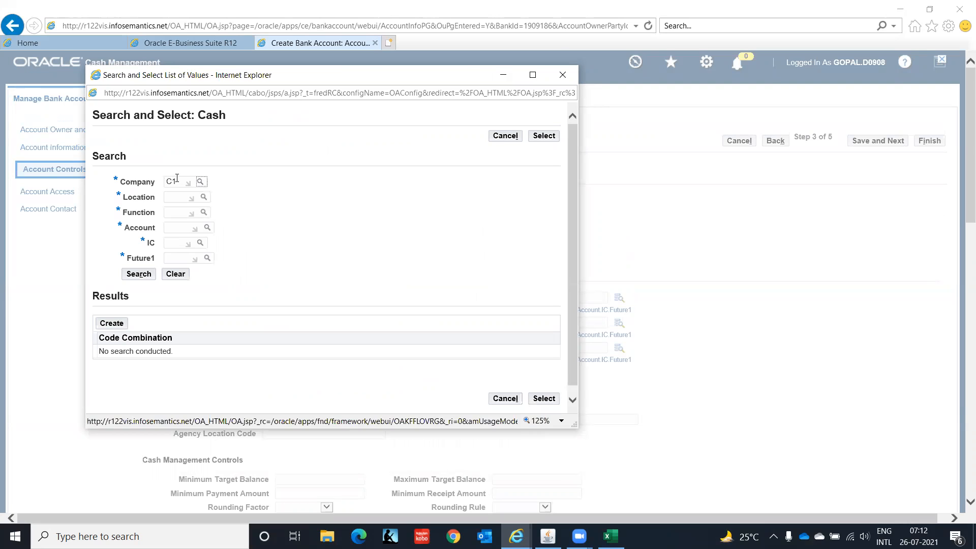
pyautogui.click(175, 210)
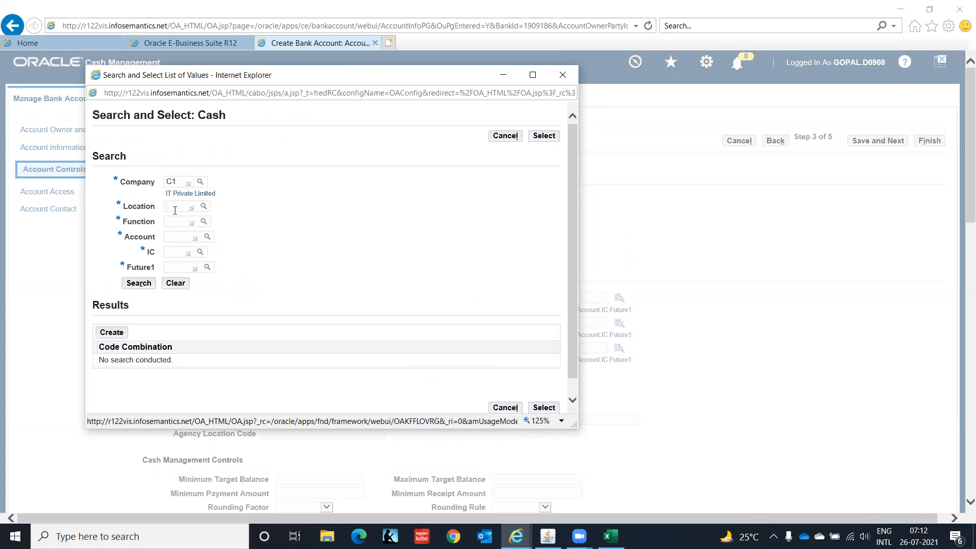
pyautogui.write('CHN')
pyautogui.press('Tab')
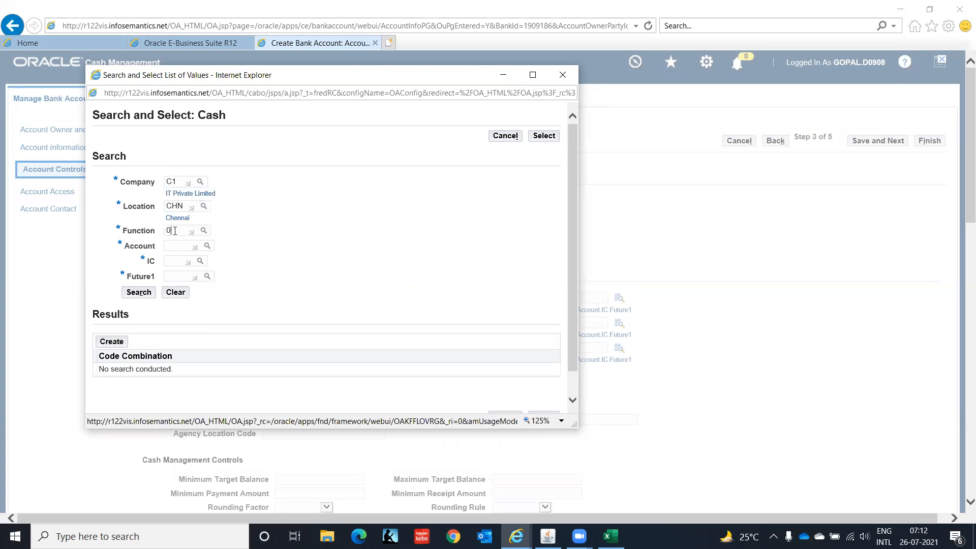
pyautogui.click(174, 231)
pyautogui.write('000')
pyautogui.press('Tab')
pyautogui.moveTo(174, 246); pyautogui.dragTo(173, 257)
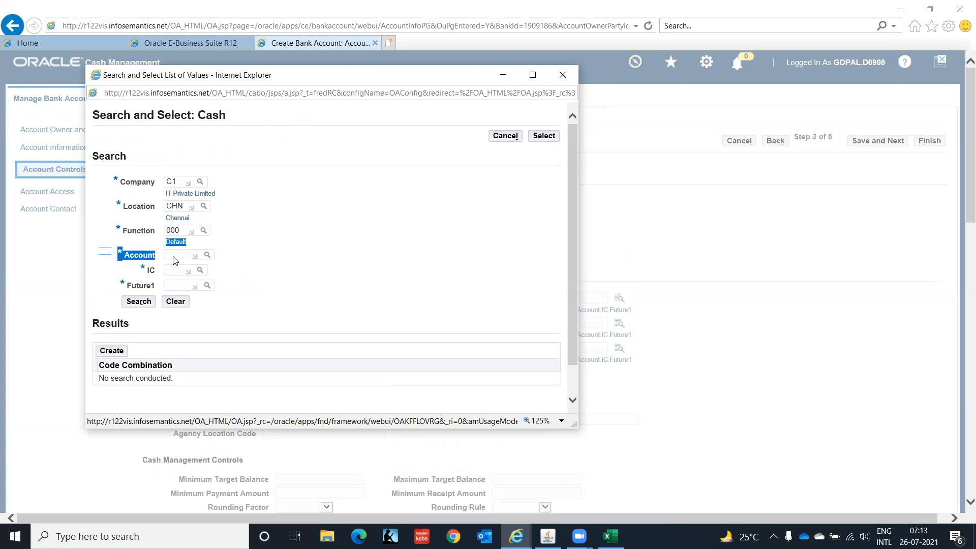
pyautogui.click(174, 256)
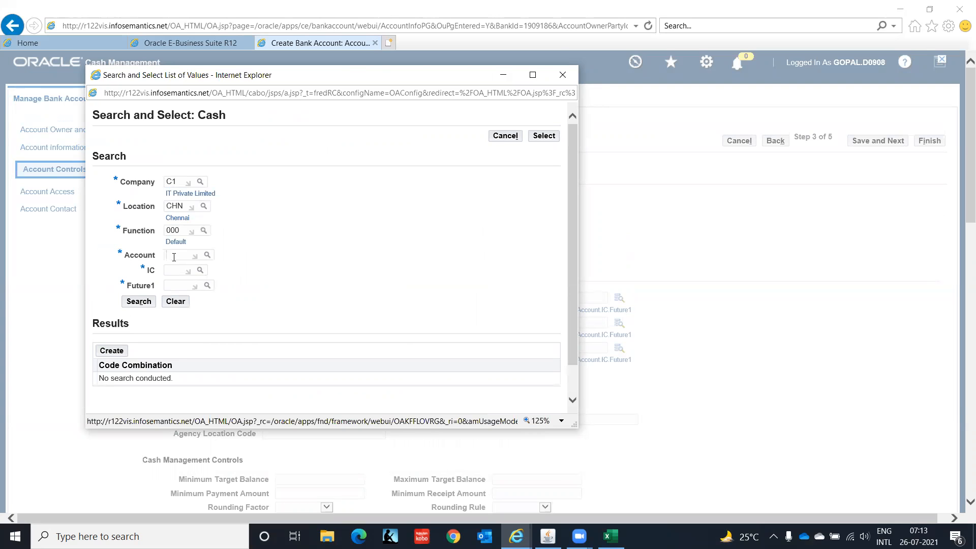
pyautogui.click(206, 257)
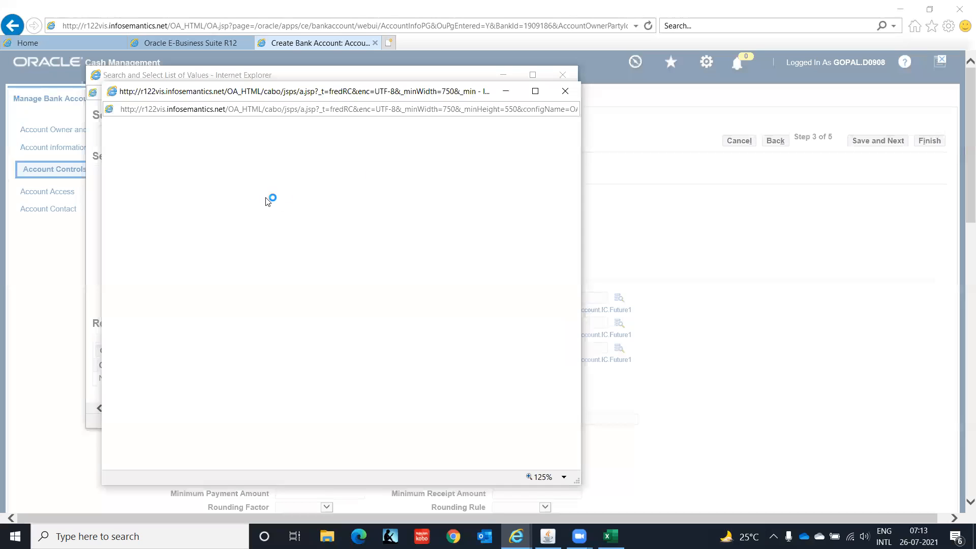
# List all natural accounts and choose account 1110, Cash
pyautogui.click(331, 201)
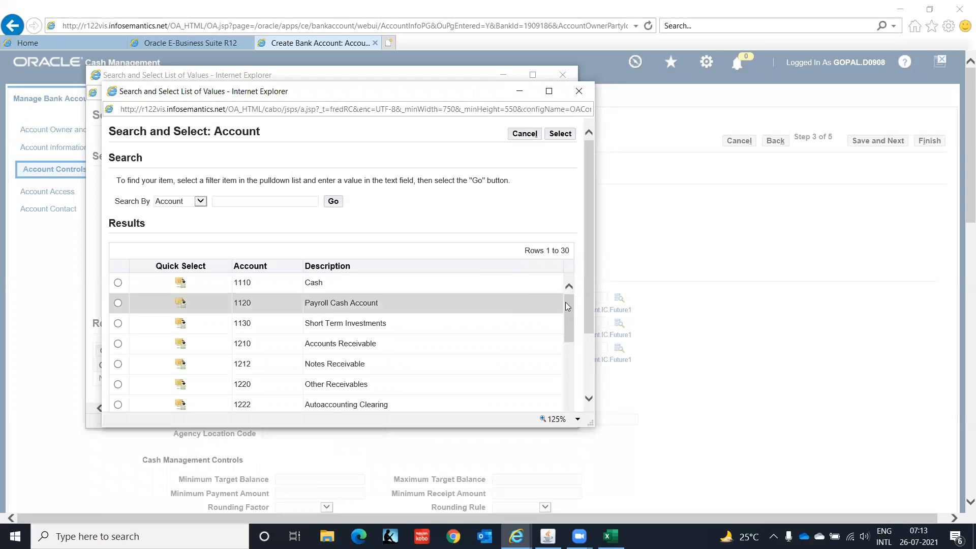
pyautogui.moveTo(587, 271); pyautogui.dragTo(591, 352)
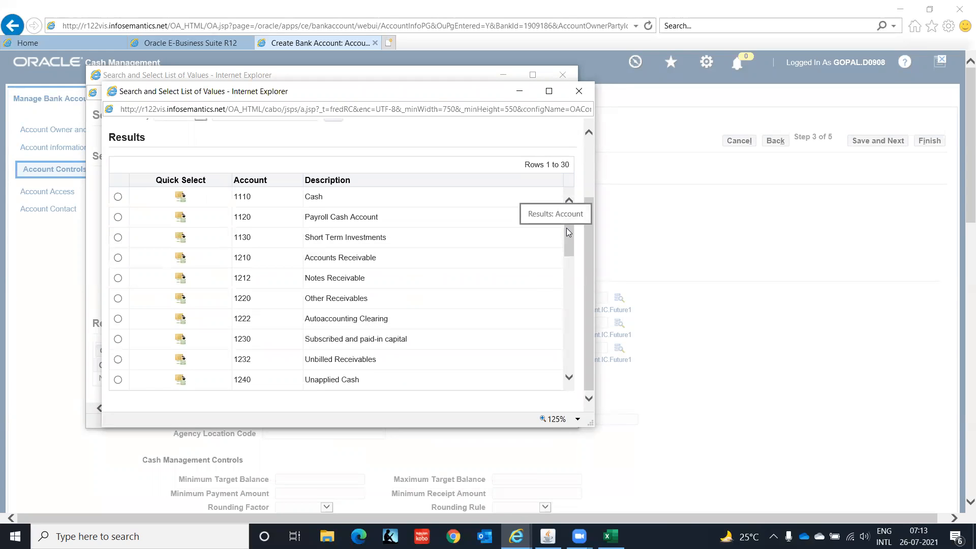
pyautogui.moveTo(566, 228); pyautogui.dragTo(567, 246)
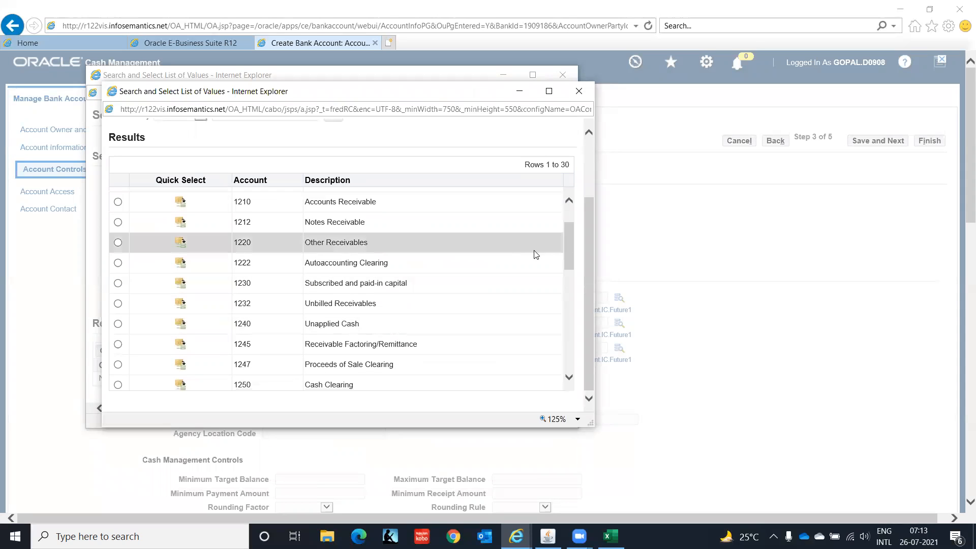
pyautogui.moveTo(567, 250); pyautogui.dragTo(567, 202)
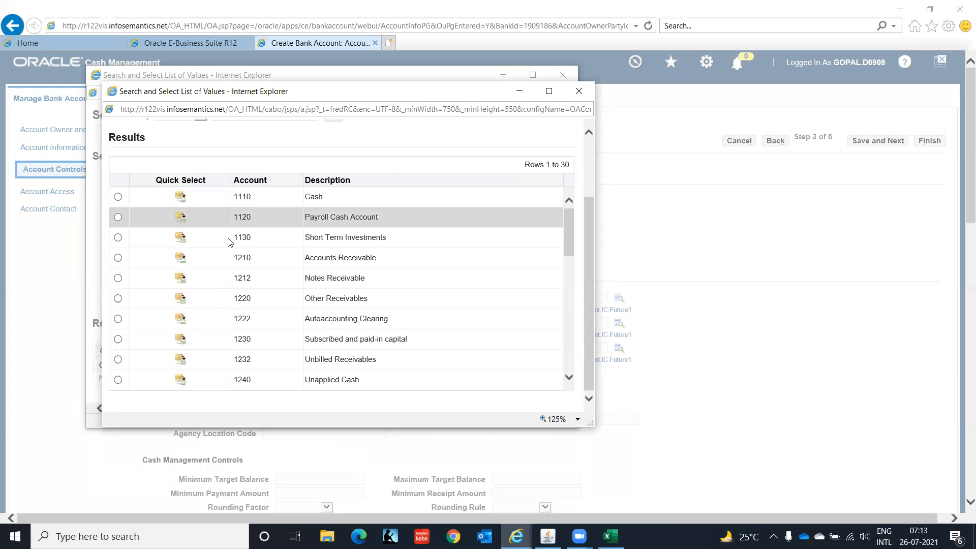
pyautogui.click(179, 200)
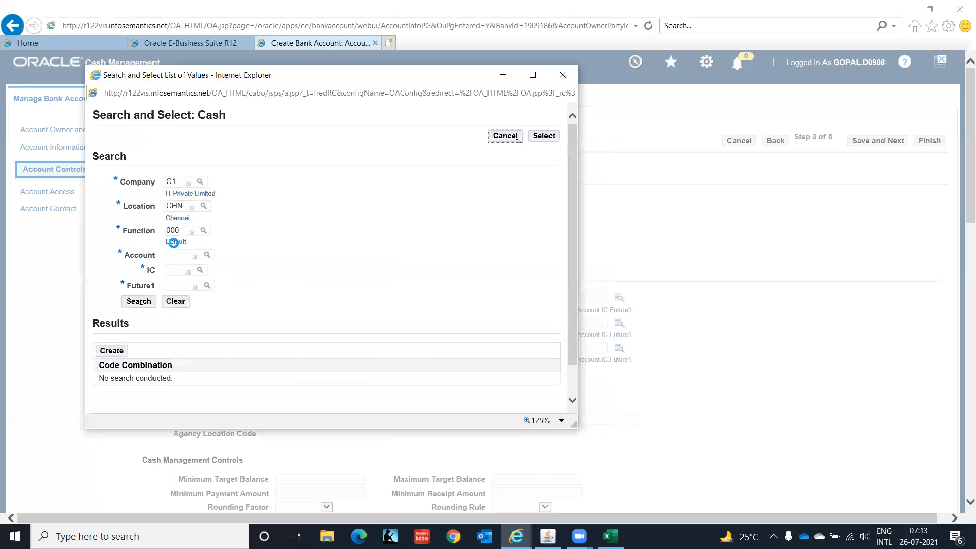
# Enter IC 00 and Future1 0000, search, and select C1.CHN.000.1110.00.0000 as the Cash account
pyautogui.click(174, 279)
pyautogui.write('00')
pyautogui.press('Tab')
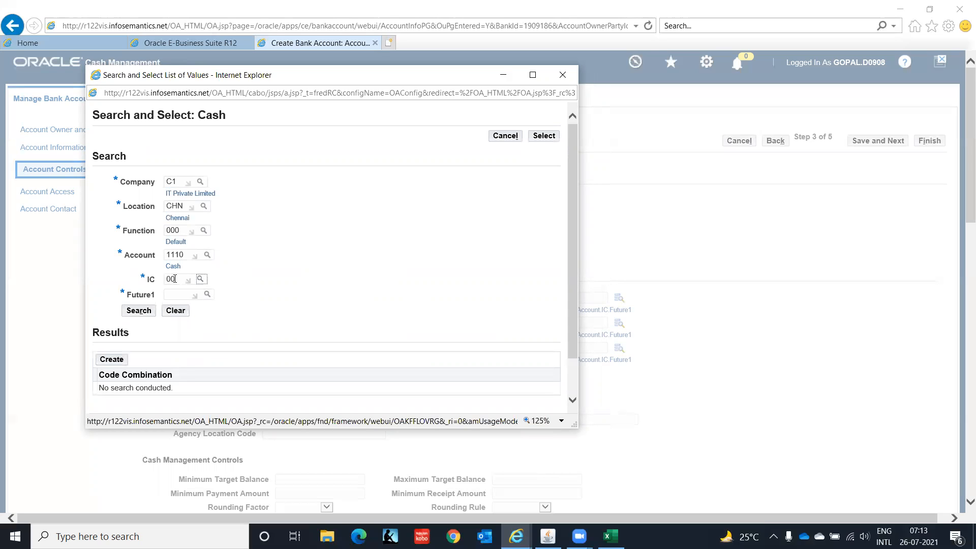
pyautogui.press('Tab')
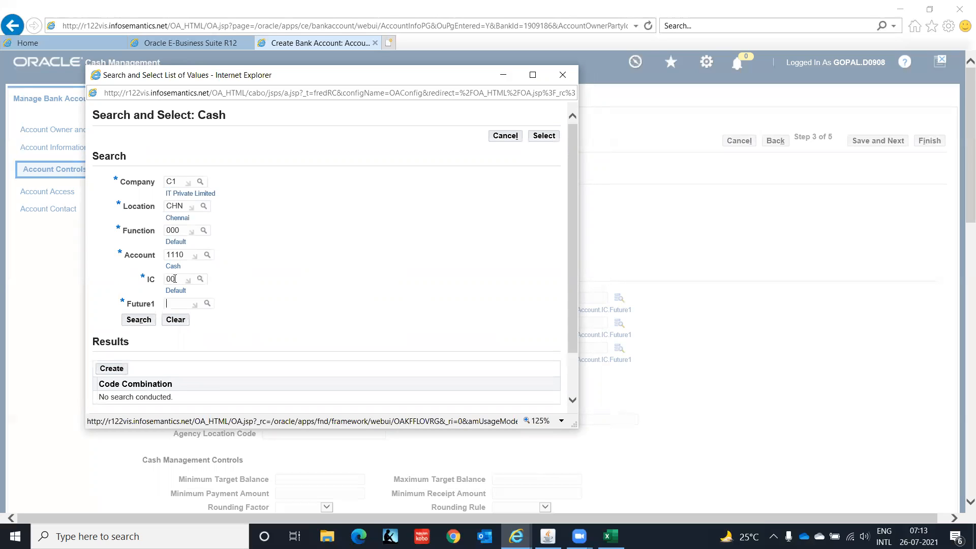
pyautogui.write('0000')
pyautogui.press('Tab')
pyautogui.scroll(-3, 569, 198)
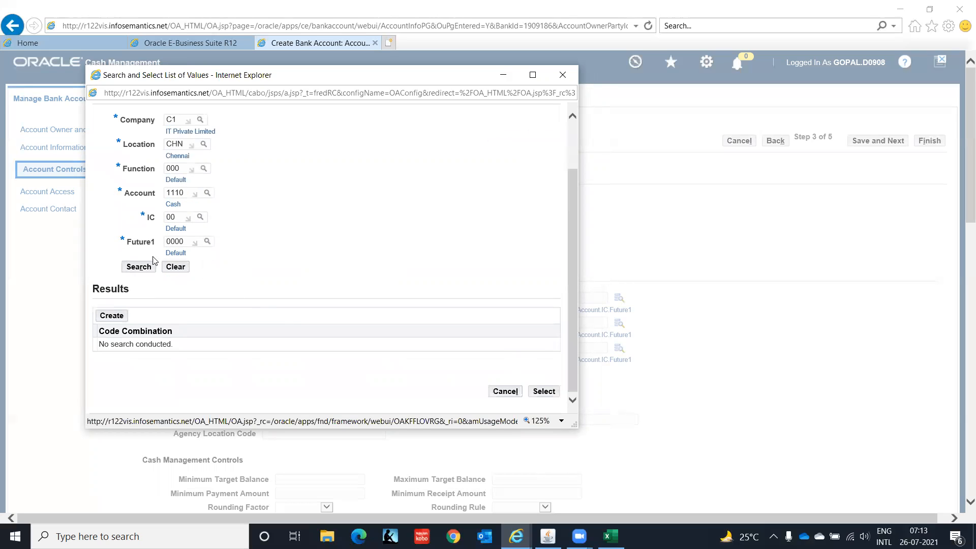
pyautogui.click(131, 268)
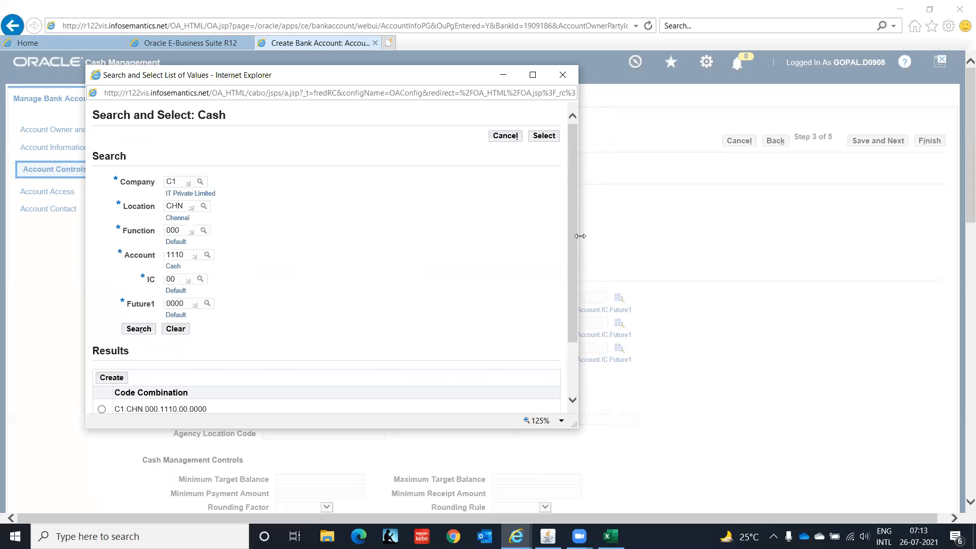
pyautogui.moveTo(576, 236); pyautogui.dragTo(577, 285)
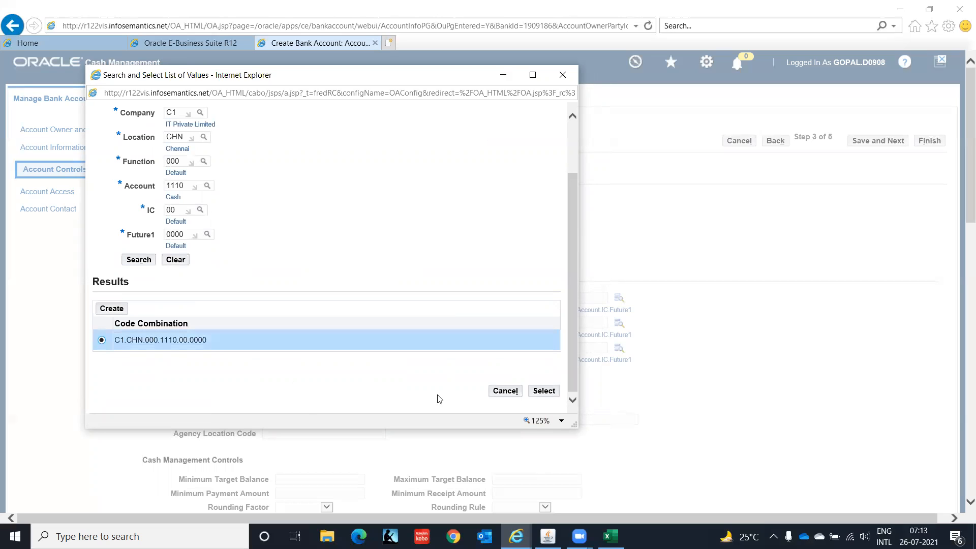
pyautogui.click(544, 393)
pyautogui.hotkey('ctrl', 'c')
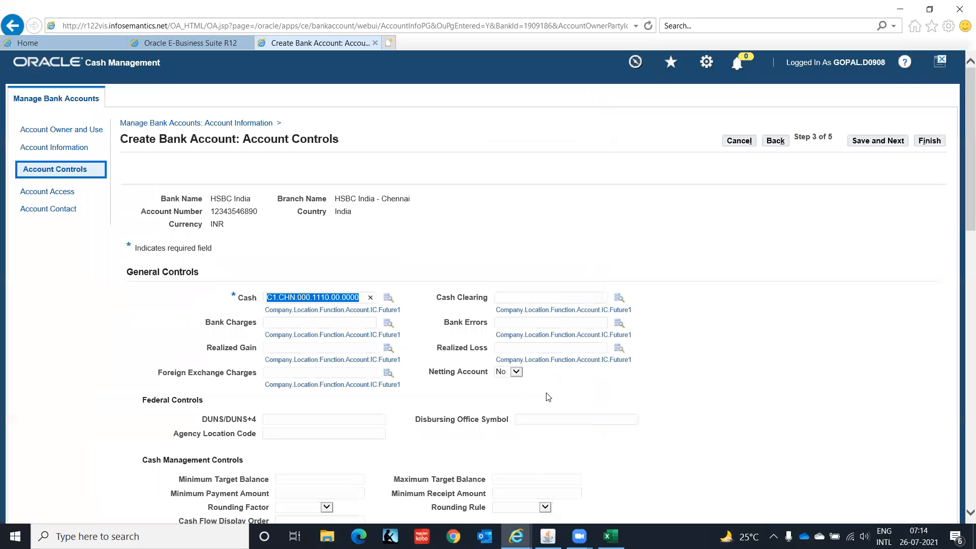
# Paste the cash combination into Cash Clearing and change its account segment to 1210 in the lookup
pyautogui.click(511, 296)
pyautogui.hotkey('ctrl', 'v')
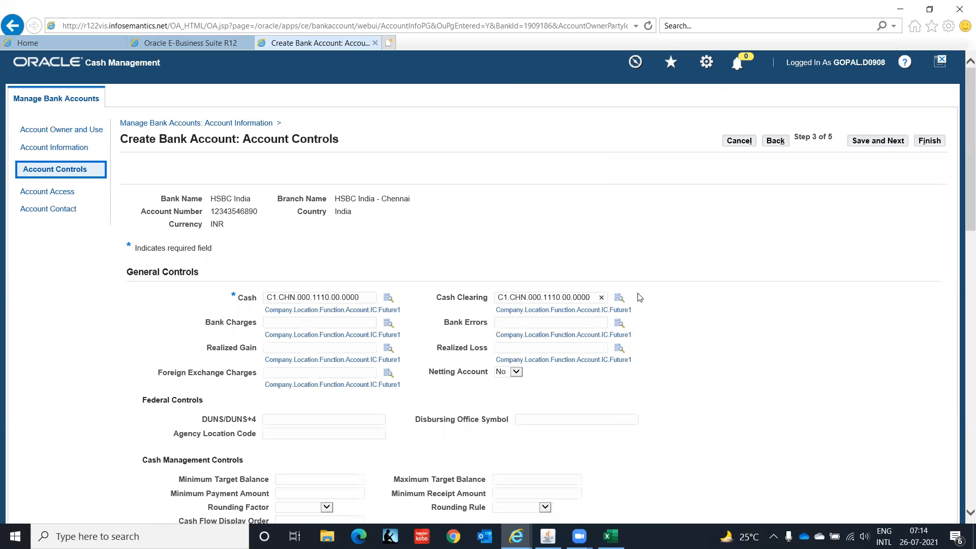
pyautogui.click(619, 299)
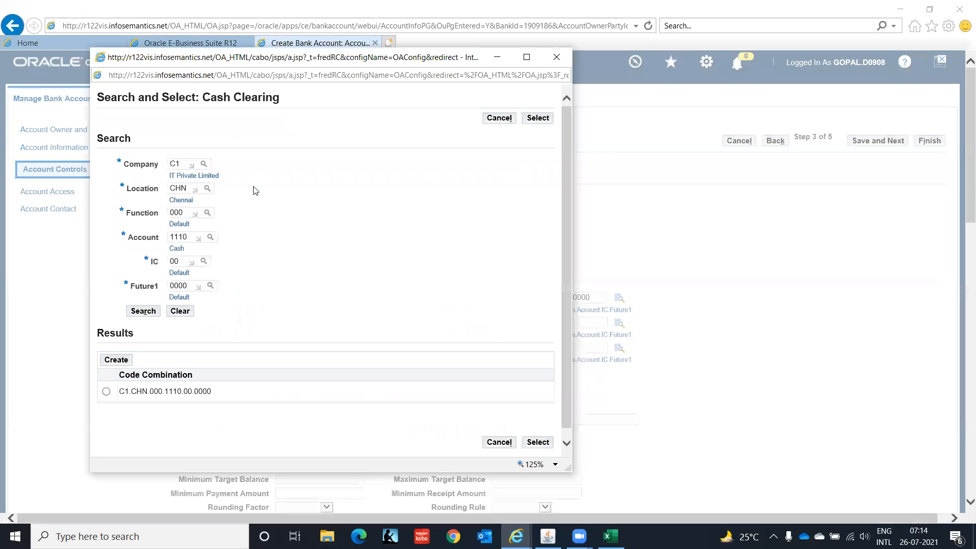
pyautogui.moveTo(189, 238); pyautogui.dragTo(107, 242)
pyautogui.write('12')
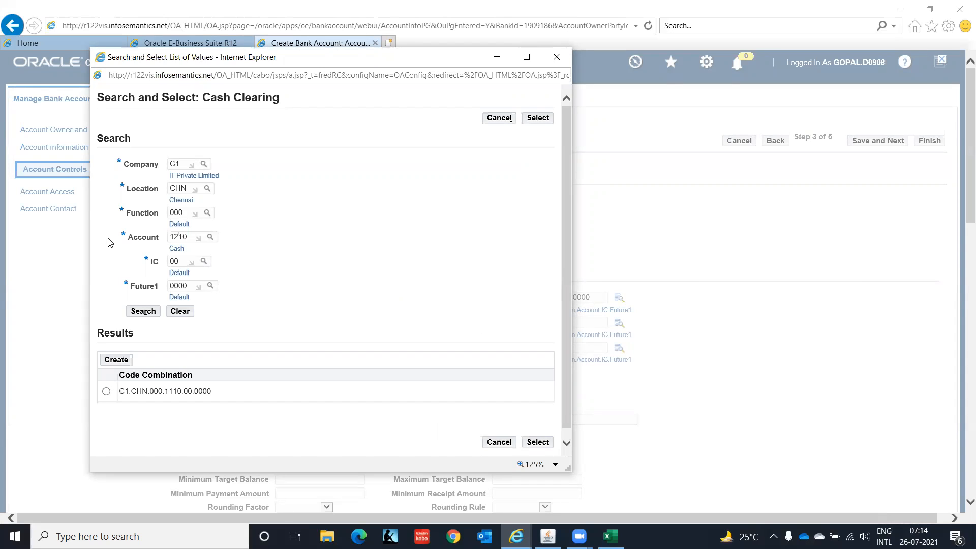
pyautogui.press('Tab')
pyautogui.click(211, 238)
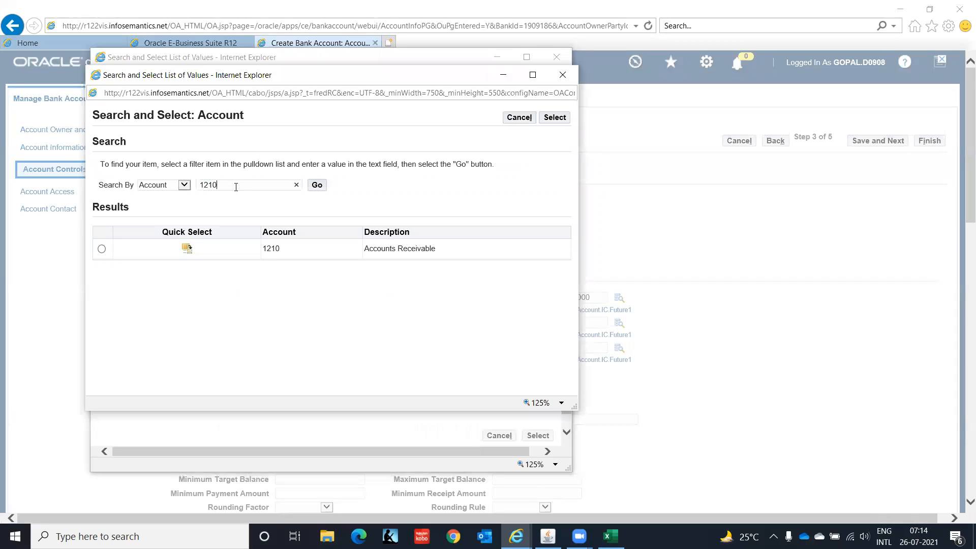
# Set Cash Clearing to combination C1.CHN.000.1250.00.0000 by picking account 1250 instead of 1210
pyautogui.moveTo(236, 187); pyautogui.dragTo(129, 185)
pyautogui.press('BackSpace')
pyautogui.click(317, 184)
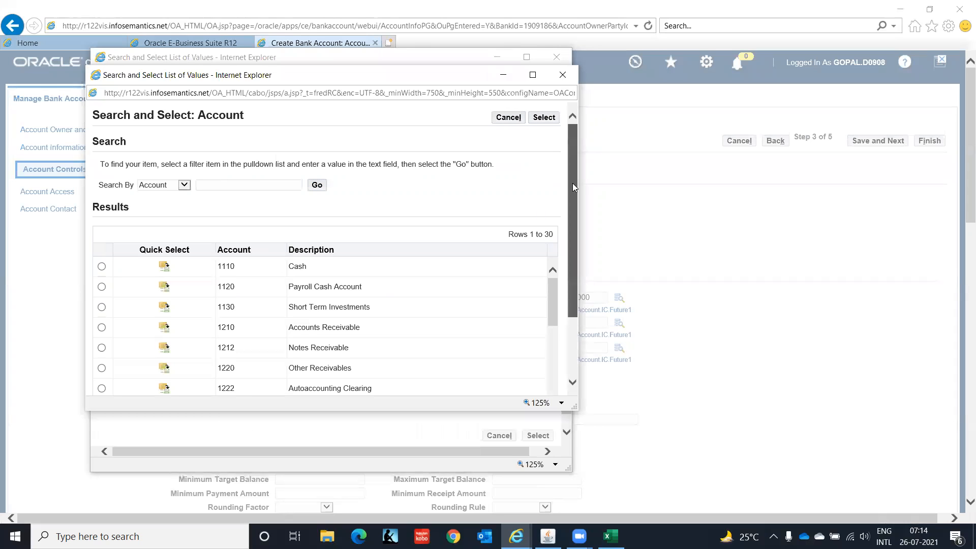
pyautogui.moveTo(573, 183); pyautogui.dragTo(580, 255)
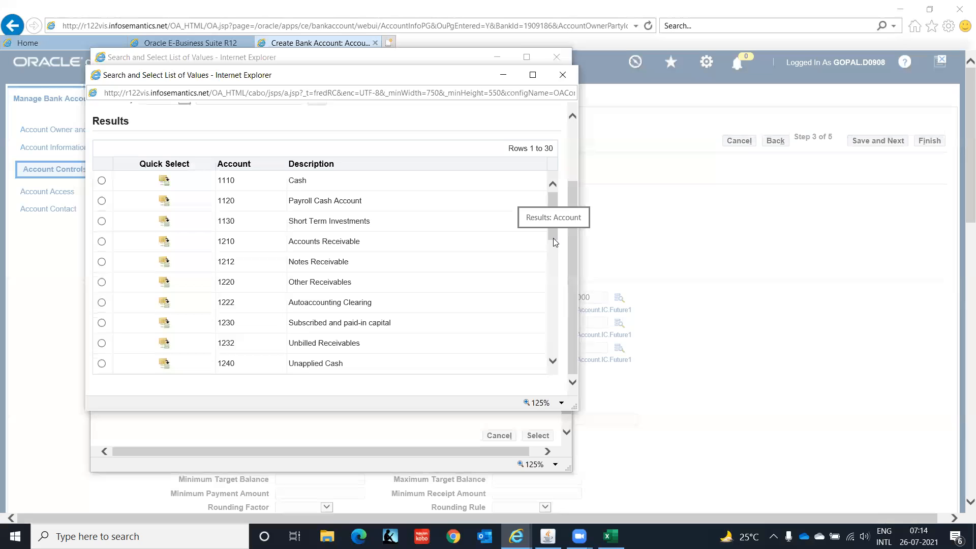
pyautogui.scroll(-3, 554, 245)
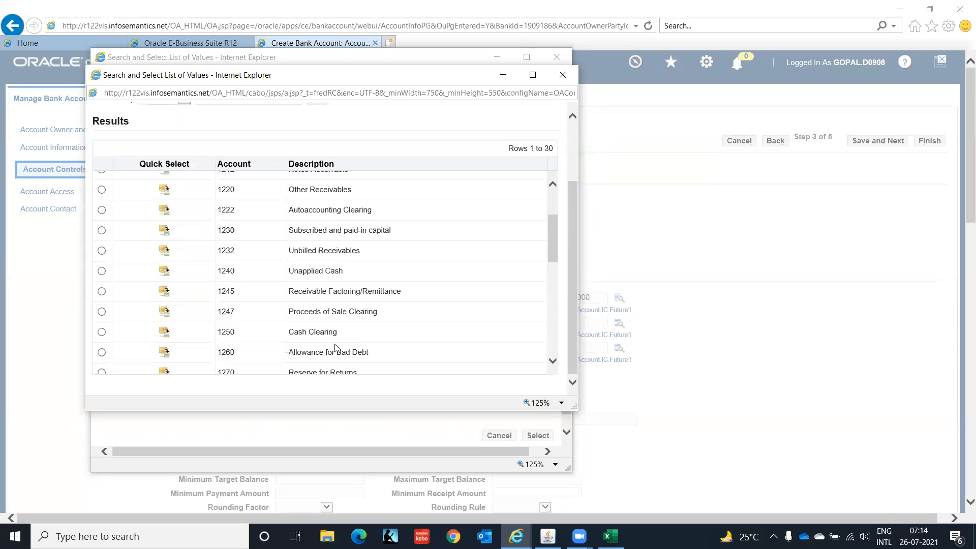
pyautogui.click(163, 334)
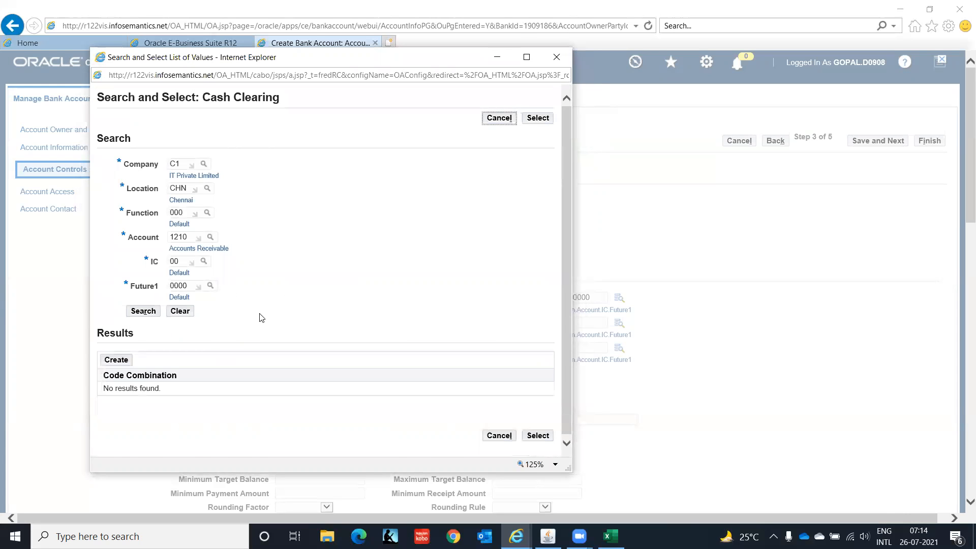
pyautogui.click(150, 315)
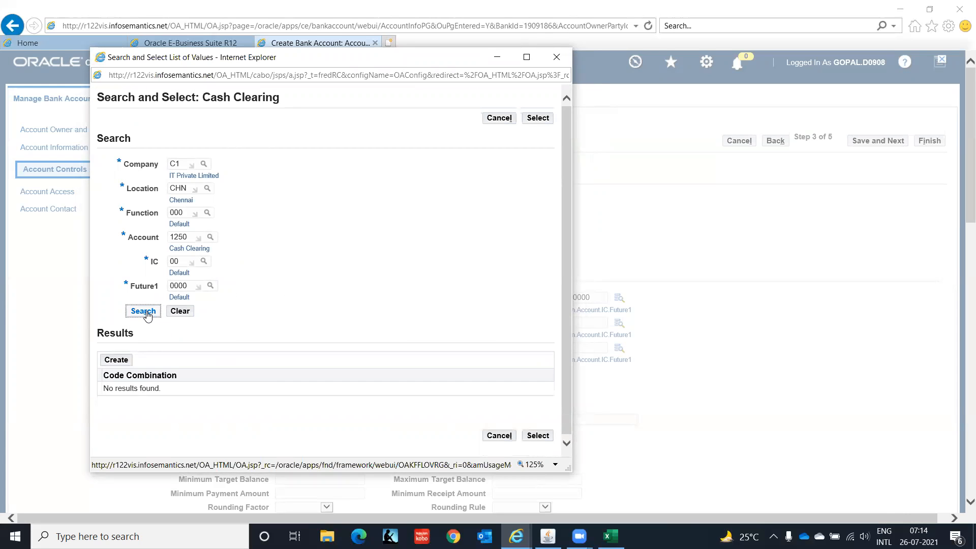
pyautogui.click(116, 362)
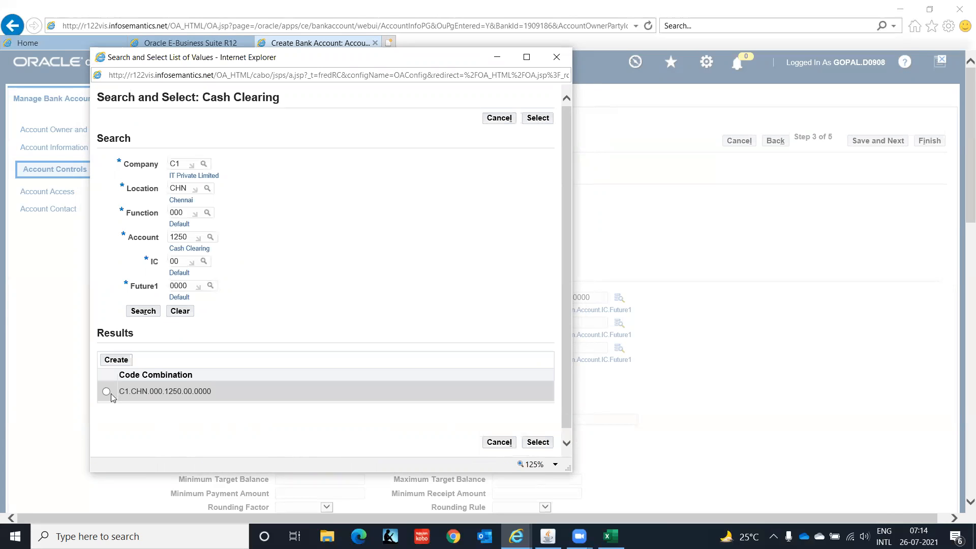
pyautogui.click(107, 391)
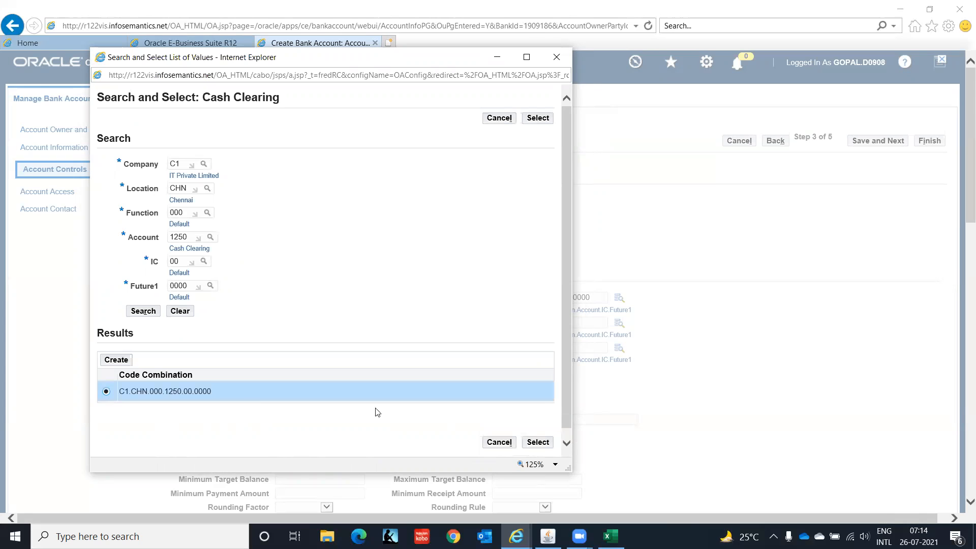
pyautogui.click(538, 442)
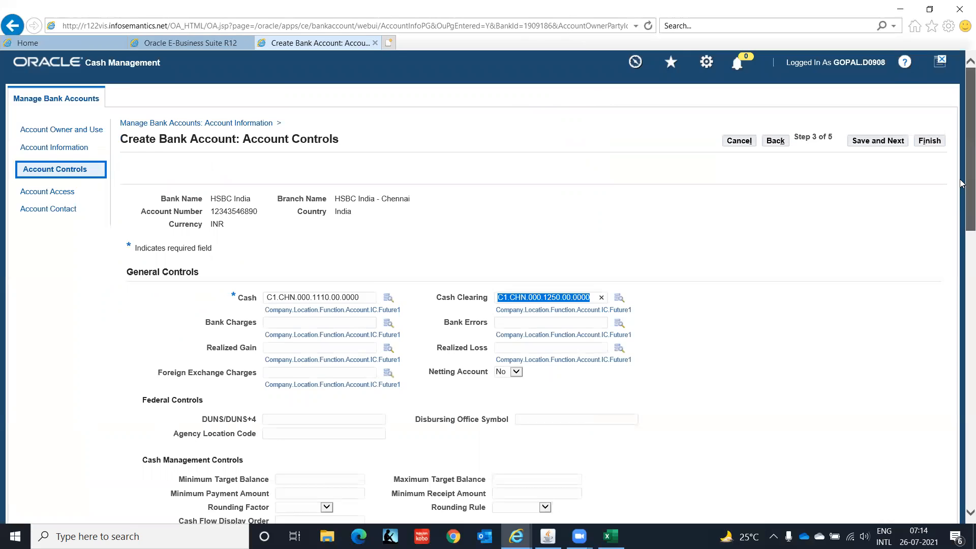
# Review and save the account controls, advancing to step 4 of 5, Account Access
pyautogui.scroll(-3, 961, 186)
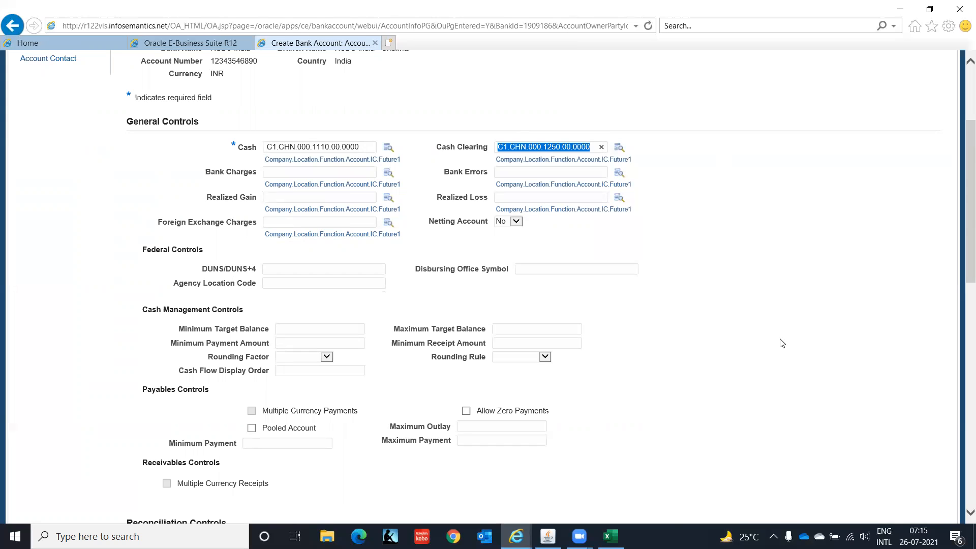
pyautogui.scroll(-2, 960, 193)
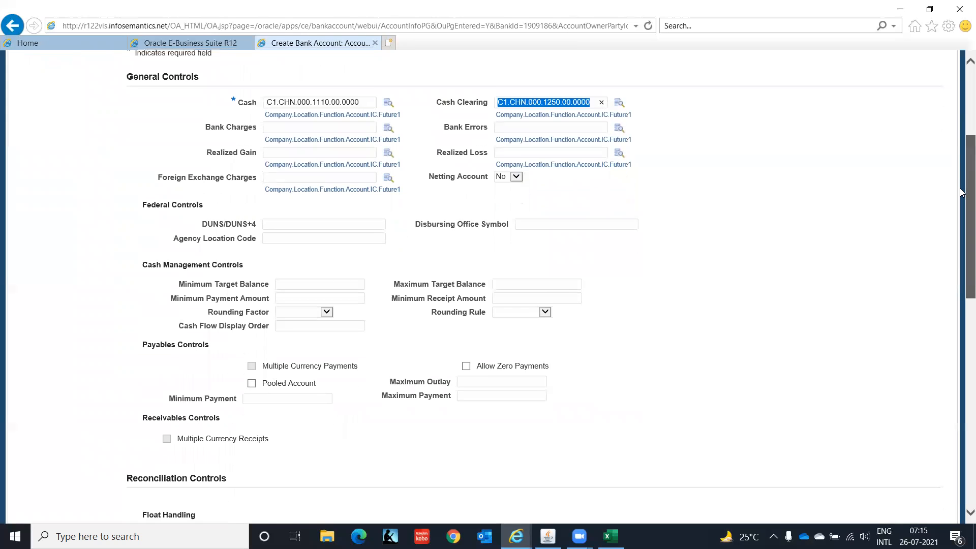
pyautogui.scroll(-1, 962, 196)
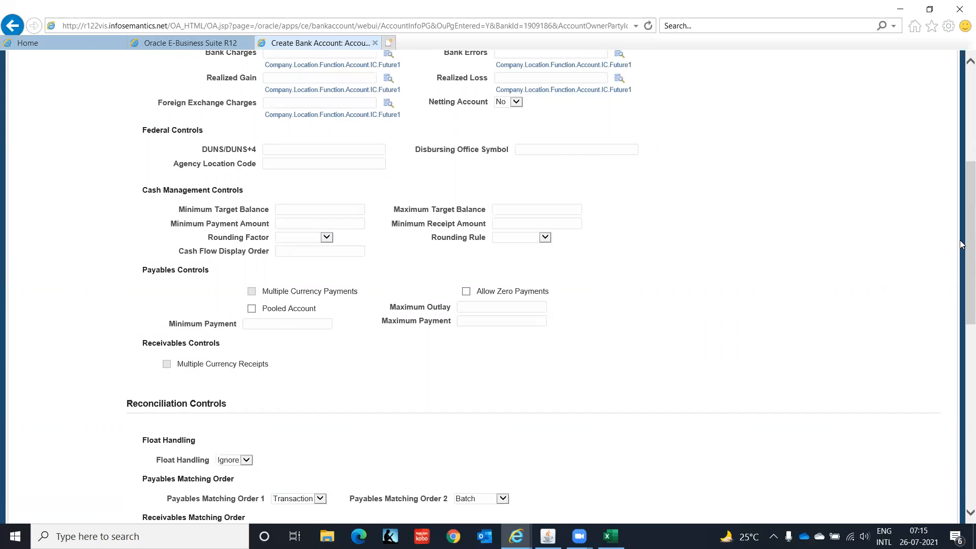
pyautogui.moveTo(962, 245); pyautogui.dragTo(961, 152)
pyautogui.click(879, 140)
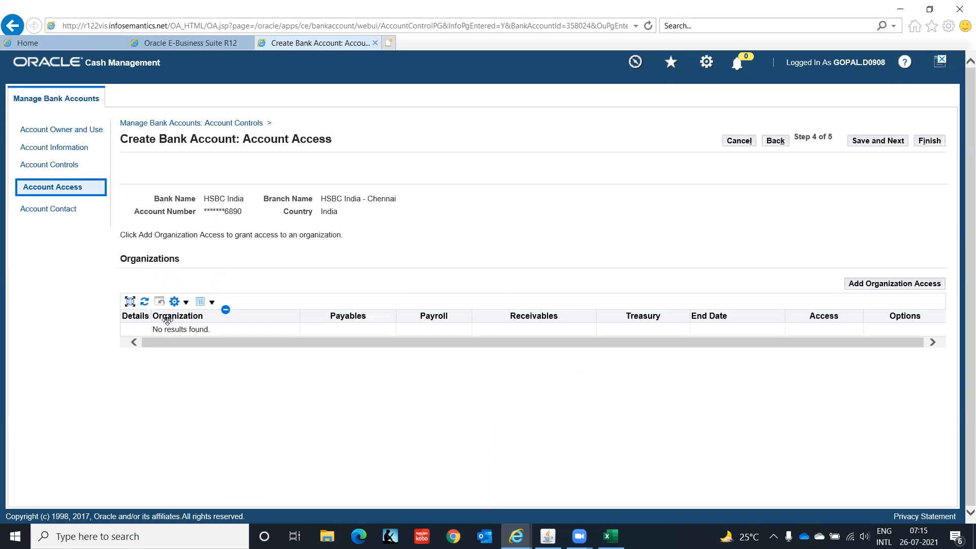
# Start adding organization access to the HSBC India bank account
pyautogui.click(885, 288)
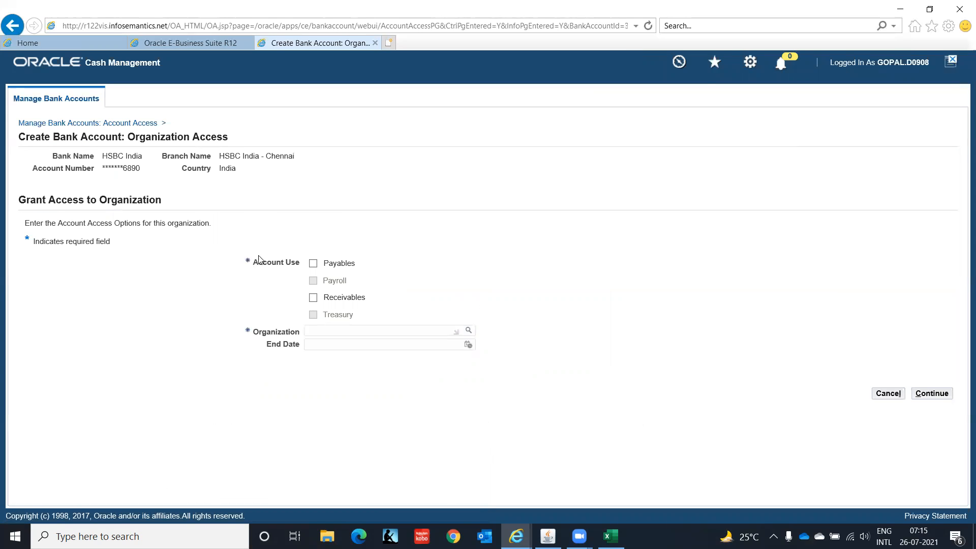
# Tick Payables and Receivables and choose IT Private Limited(OU) as the organization with access
pyautogui.click(314, 263)
pyautogui.click(314, 297)
pyautogui.click(460, 333)
pyautogui.click(469, 332)
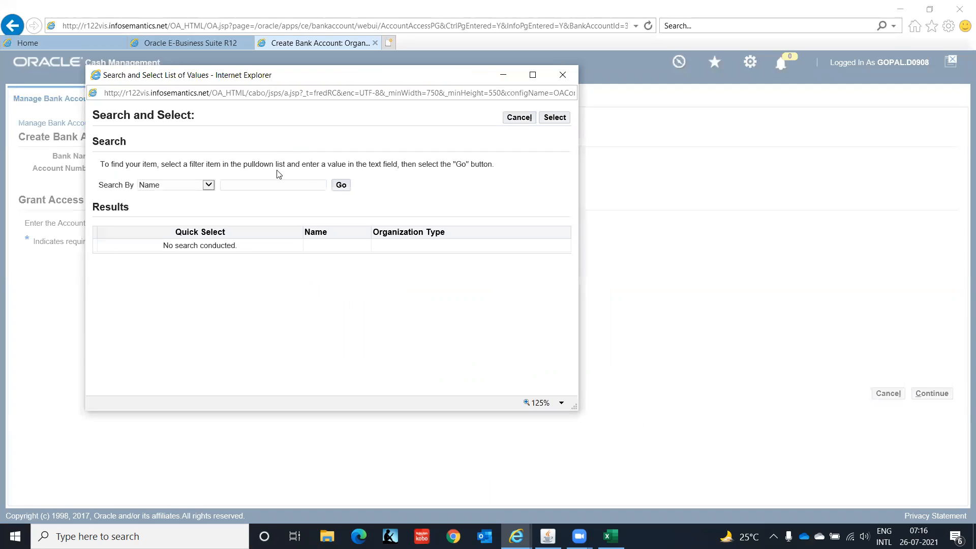
pyautogui.click(344, 187)
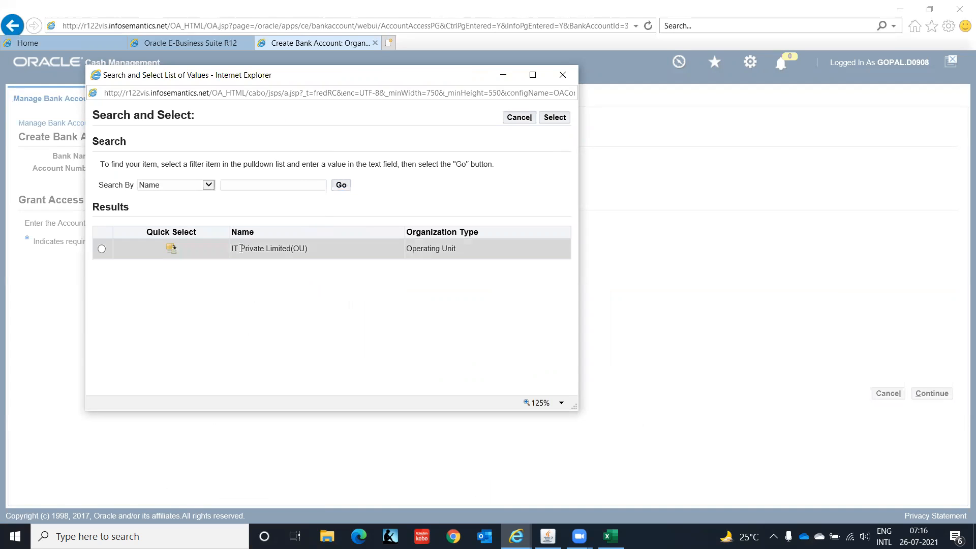
pyautogui.click(168, 250)
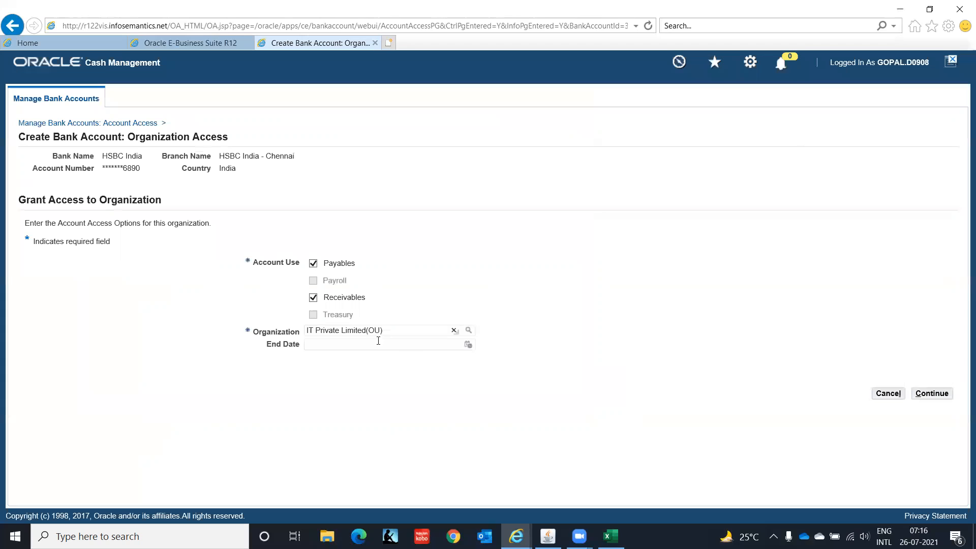
pyautogui.click(933, 394)
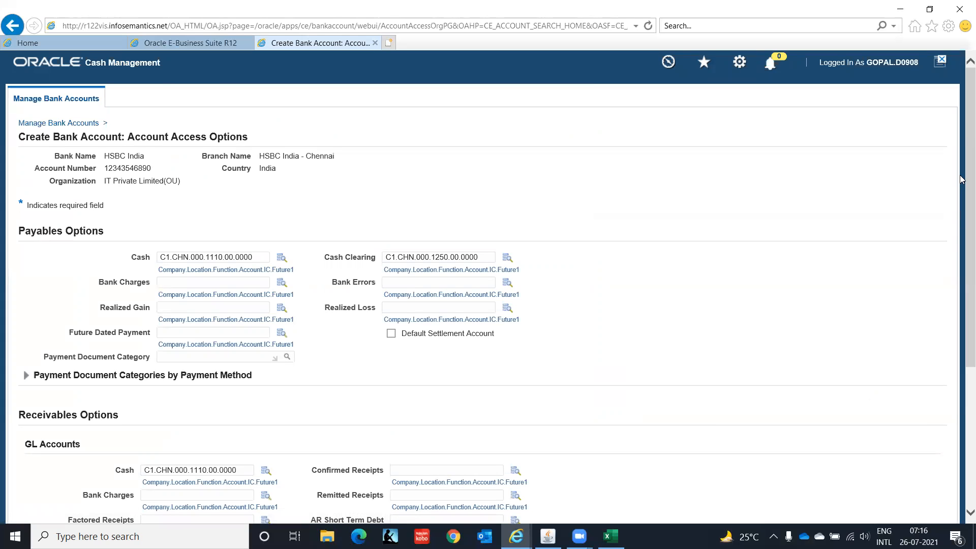
# Review the access options, including Payment Document Categories by Payment Method, and apply them
pyautogui.moveTo(960, 179); pyautogui.dragTo(961, 157)
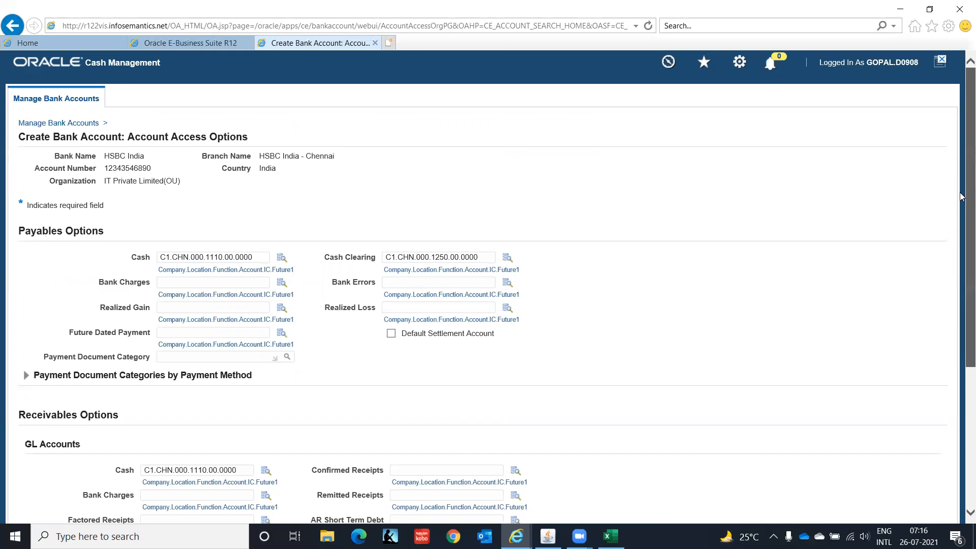
pyautogui.scroll(-2, 961, 234)
pyautogui.scroll(-3, 961, 269)
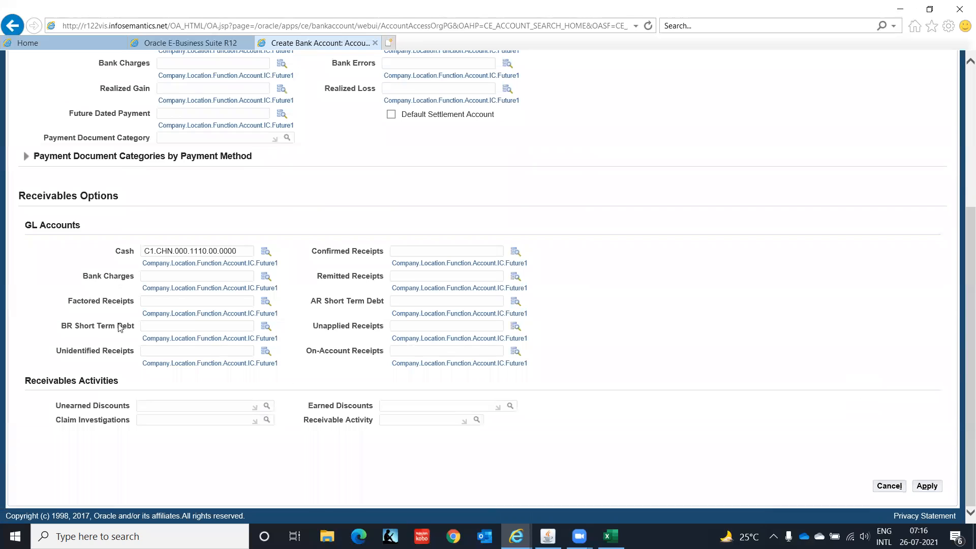
pyautogui.click(26, 158)
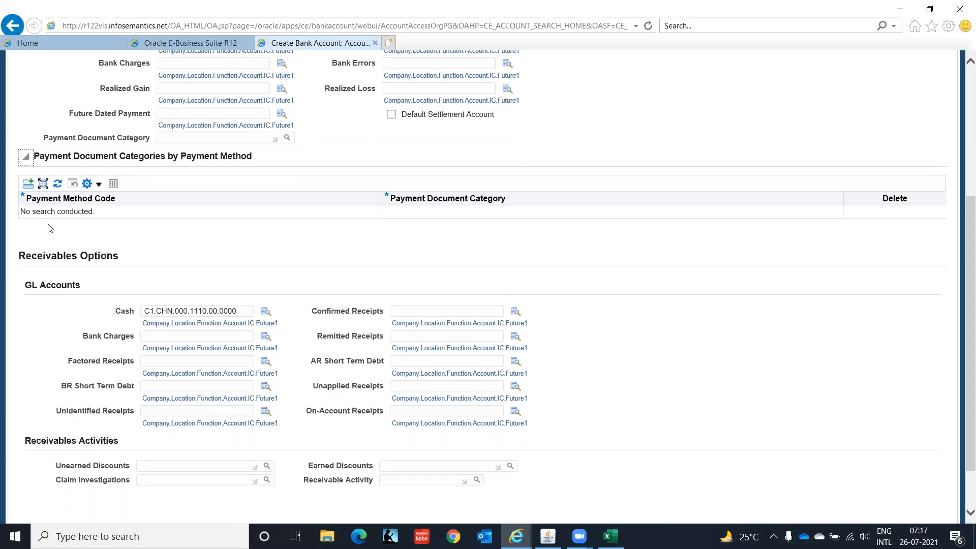
pyautogui.click(28, 158)
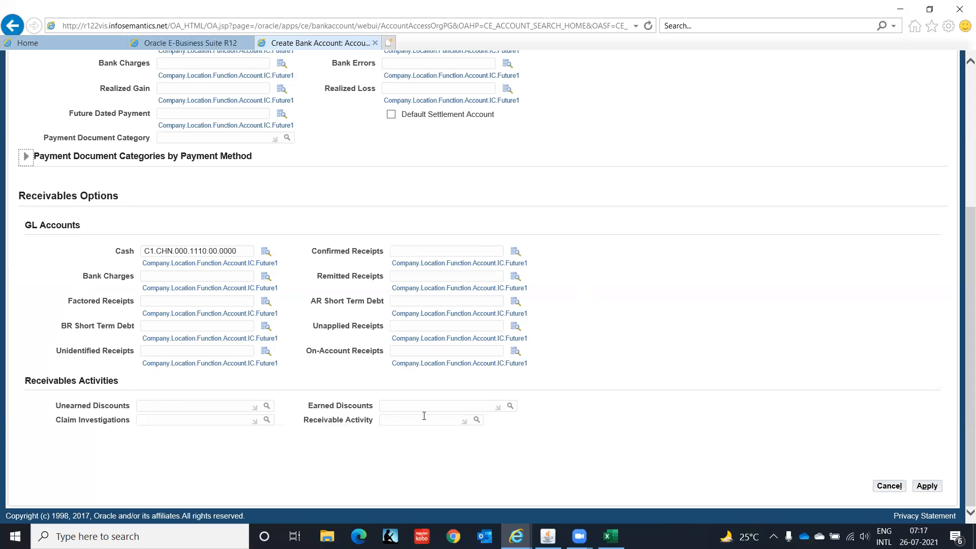
pyautogui.click(925, 487)
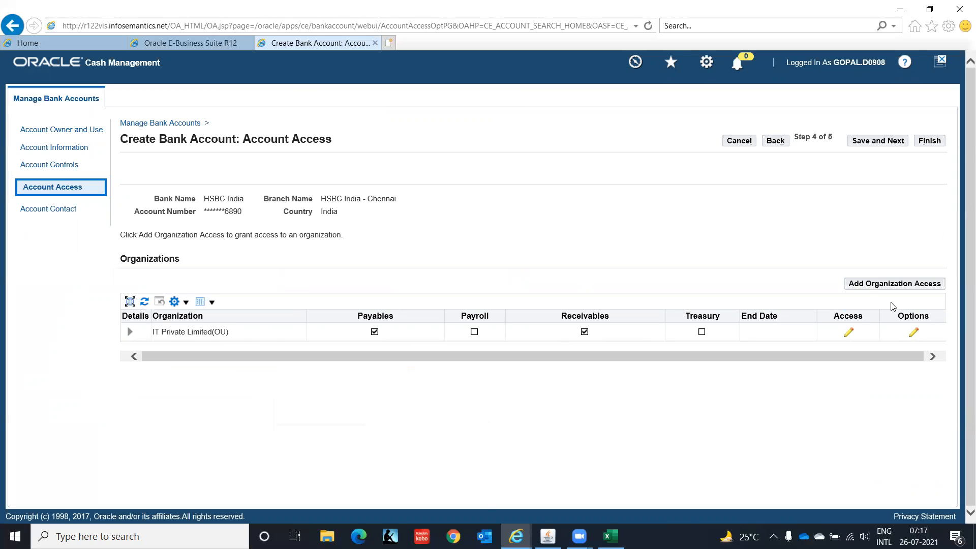
# Save the account access and finish creating bank account IT Private Limited -005
pyautogui.click(881, 146)
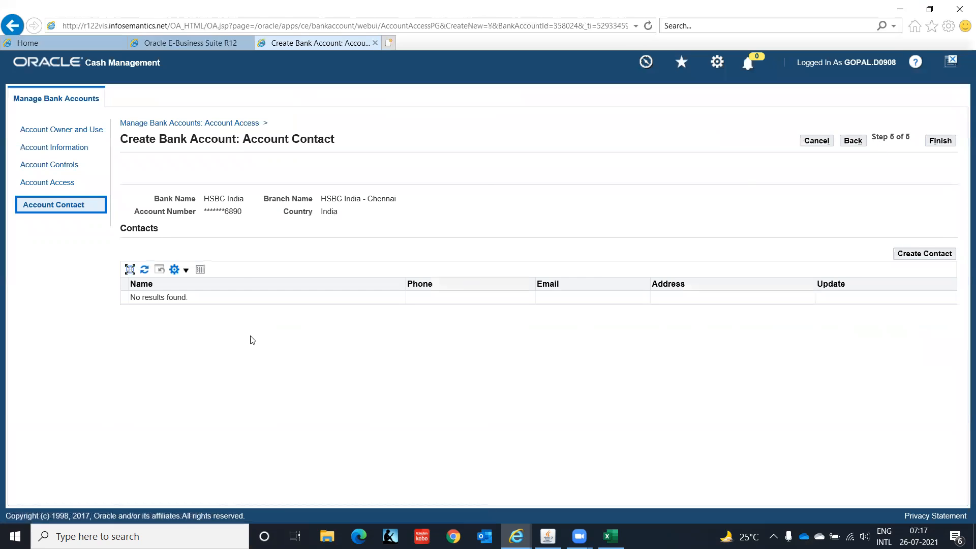
pyautogui.click(941, 141)
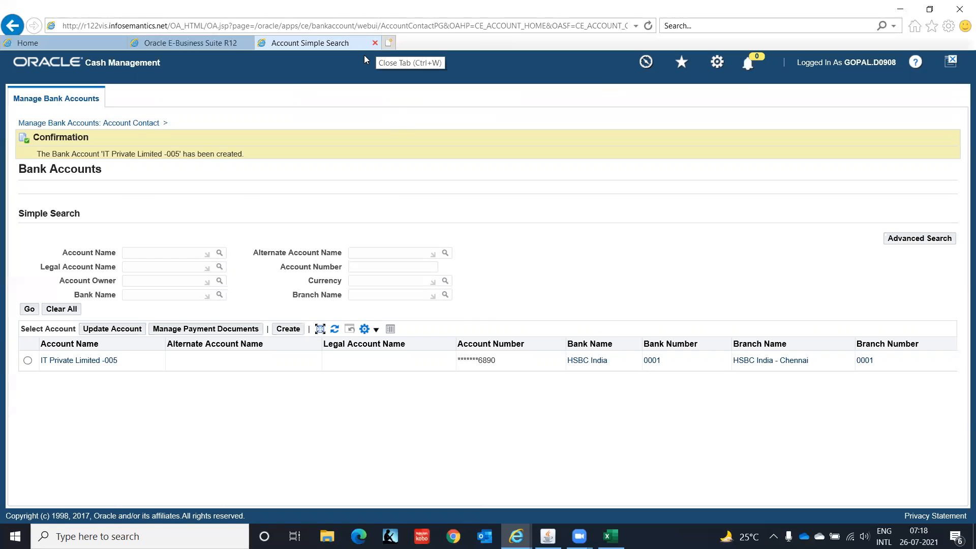
# Close the bank accounts page and launch Payment Administrator from the Forms Navigator
pyautogui.hotkey('ctrl', 'w')
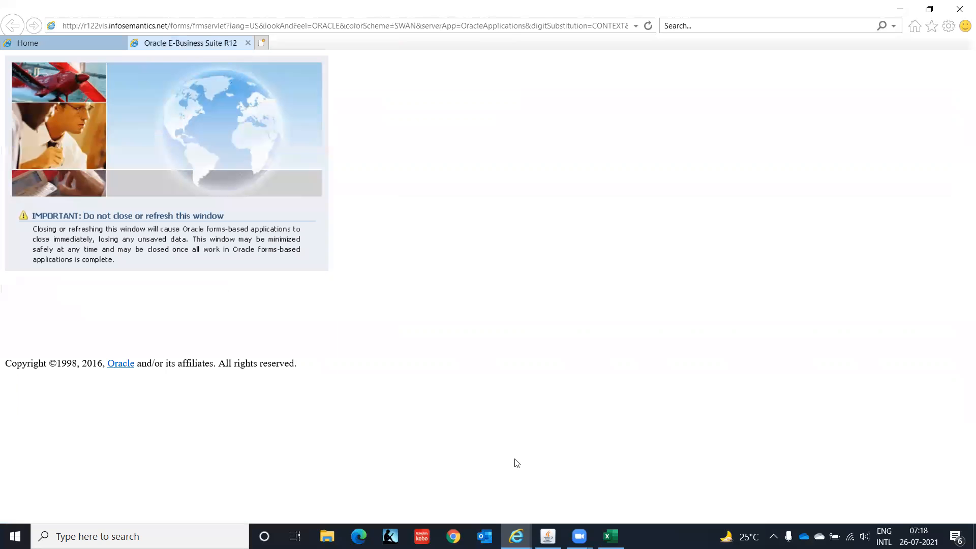
pyautogui.click(548, 536)
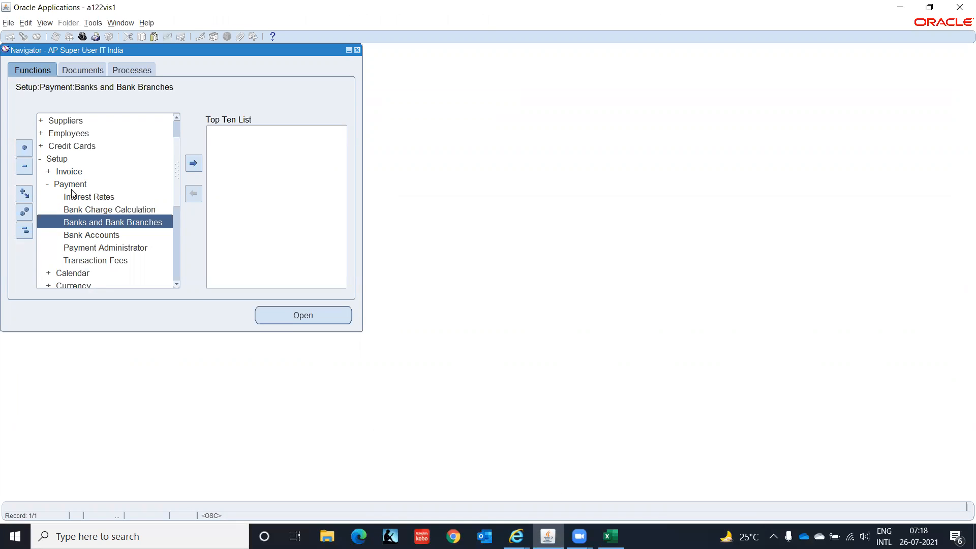
pyautogui.doubleClick(107, 247)
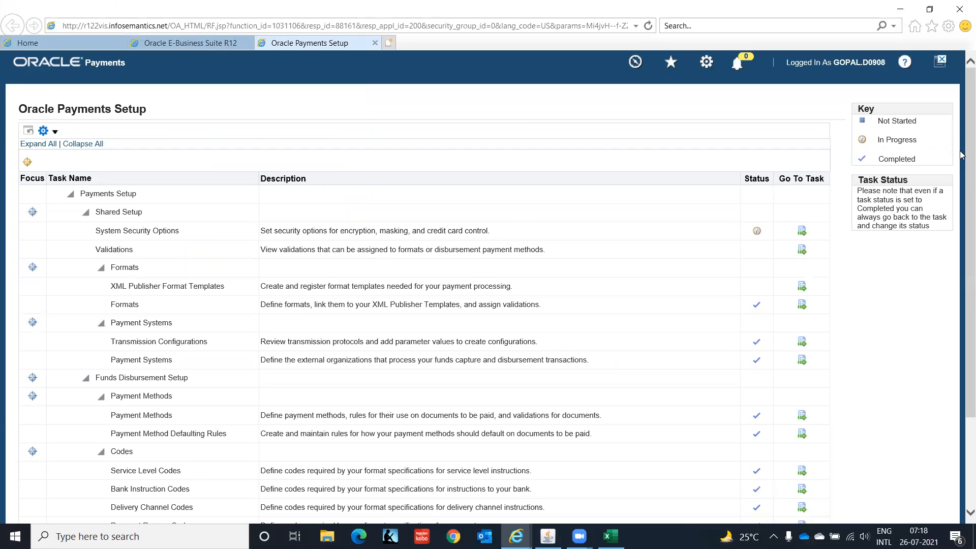
pyautogui.moveTo(960, 155); pyautogui.dragTo(962, 267)
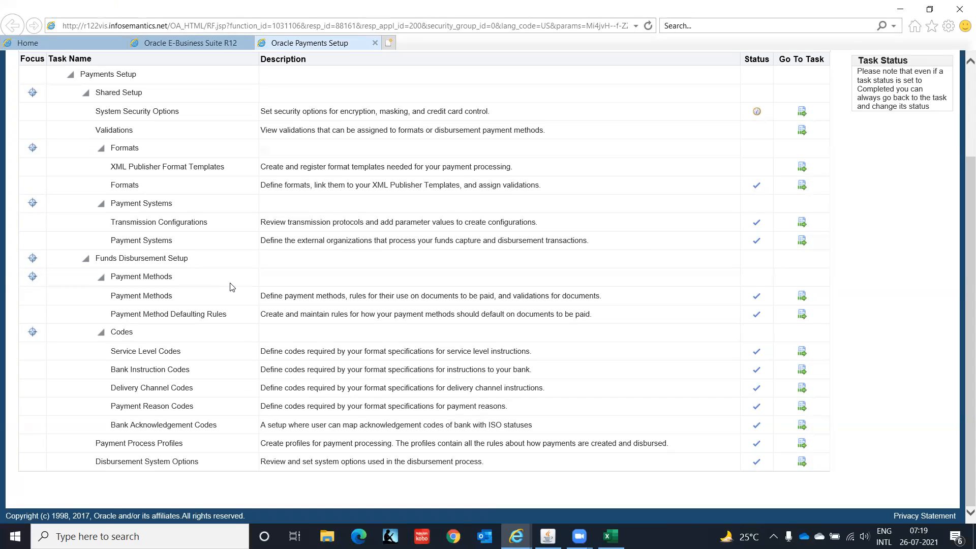
# Go to the Payment Methods task in the Oracle Payments Setup list
pyautogui.click(802, 296)
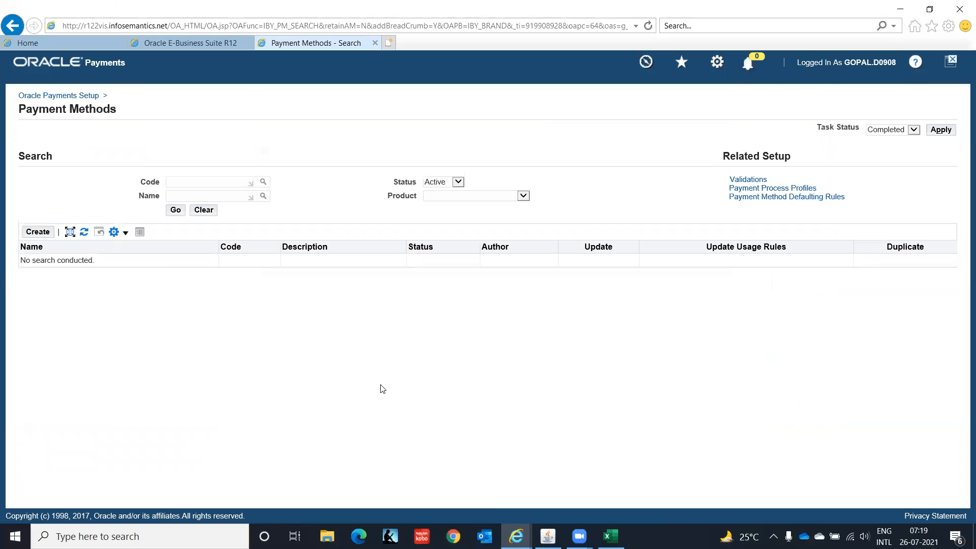
pyautogui.click(175, 210)
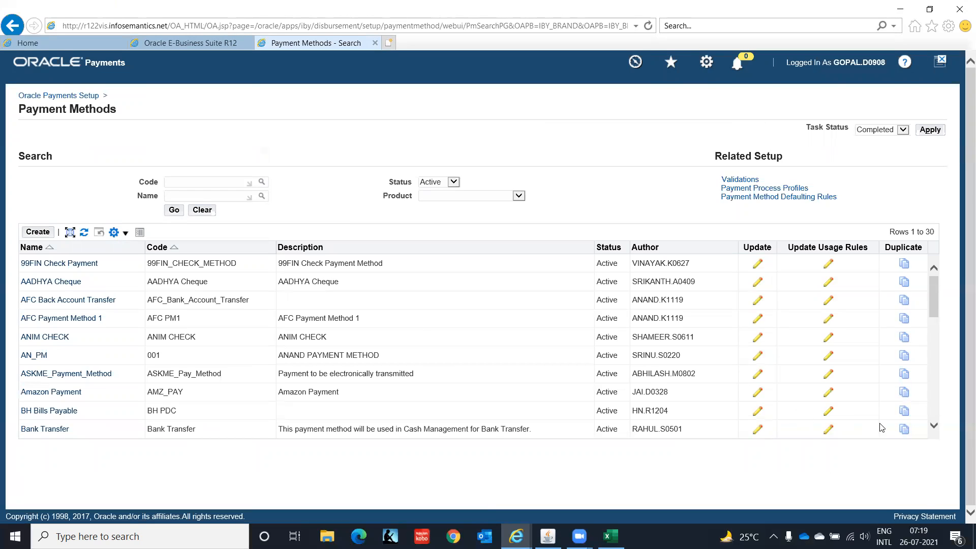
pyautogui.click(933, 426)
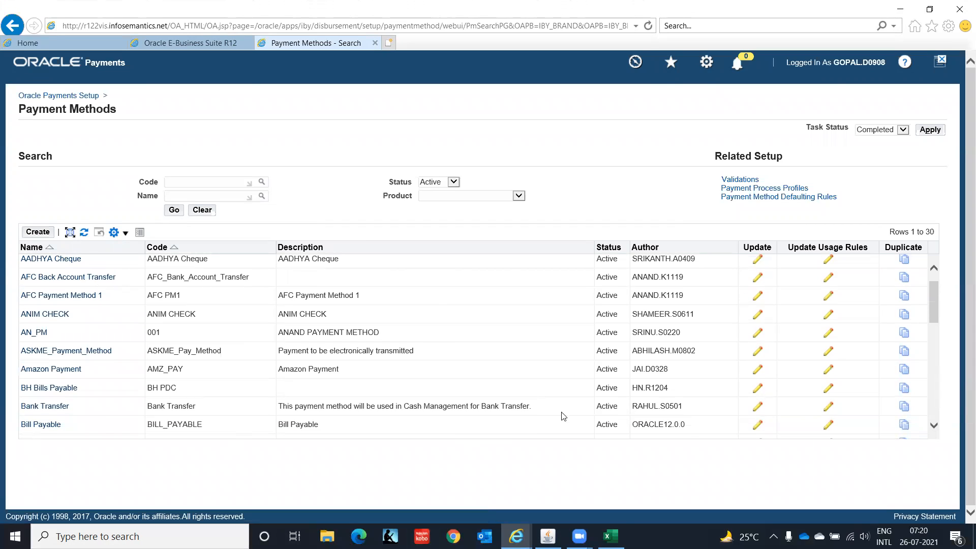
pyautogui.click(934, 426)
pyautogui.click(934, 425)
pyautogui.click(934, 426)
pyautogui.click(934, 426)
pyautogui.click(934, 426)
pyautogui.click(934, 426)
pyautogui.click(934, 425)
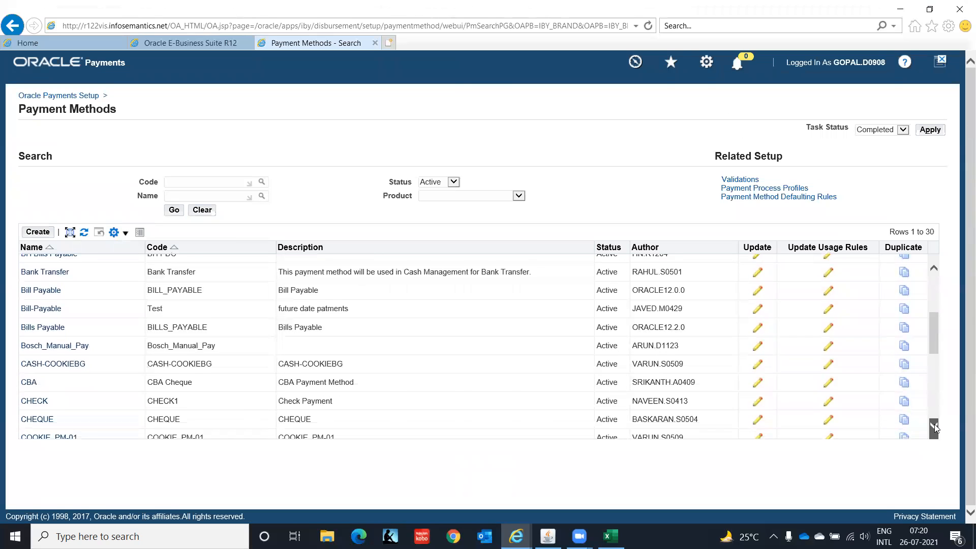
pyautogui.click(934, 426)
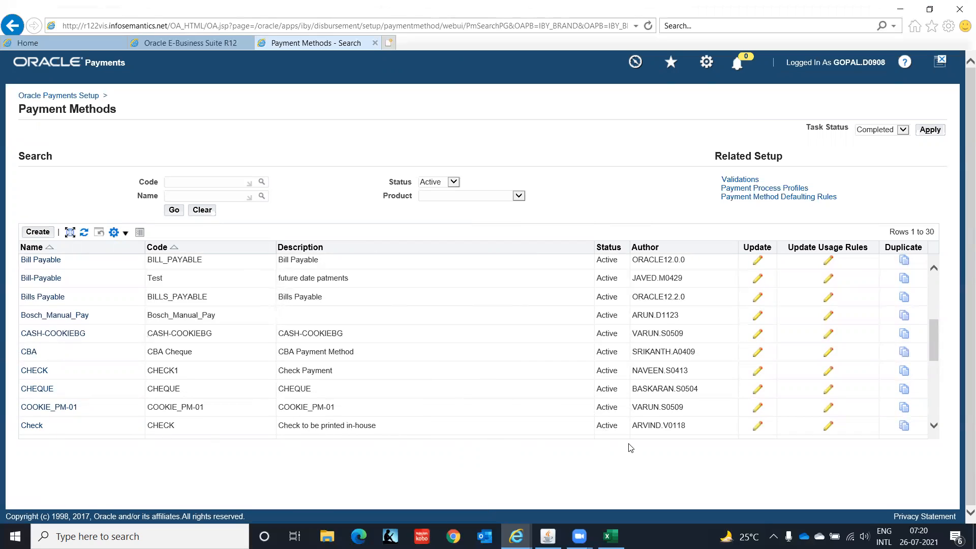
pyautogui.click(934, 425)
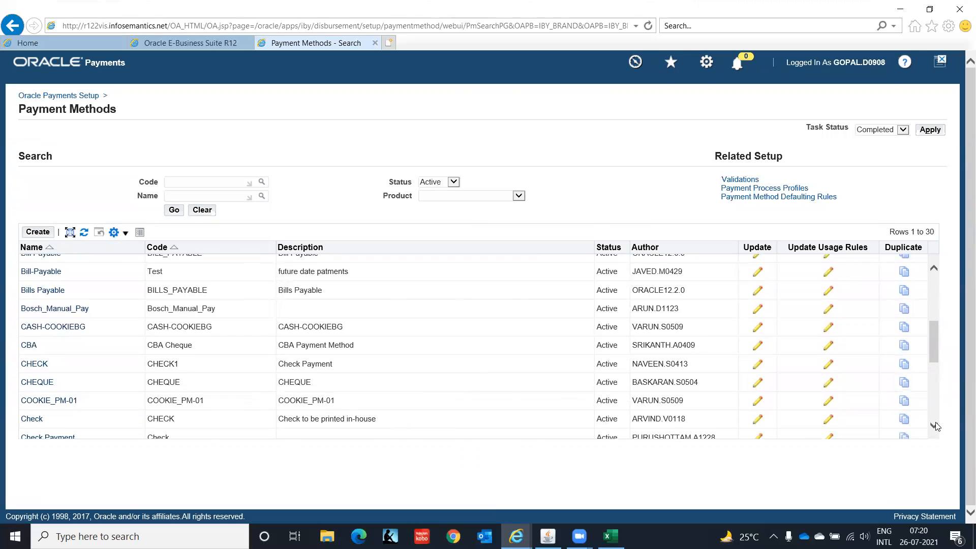
pyautogui.click(934, 425)
pyautogui.click(934, 426)
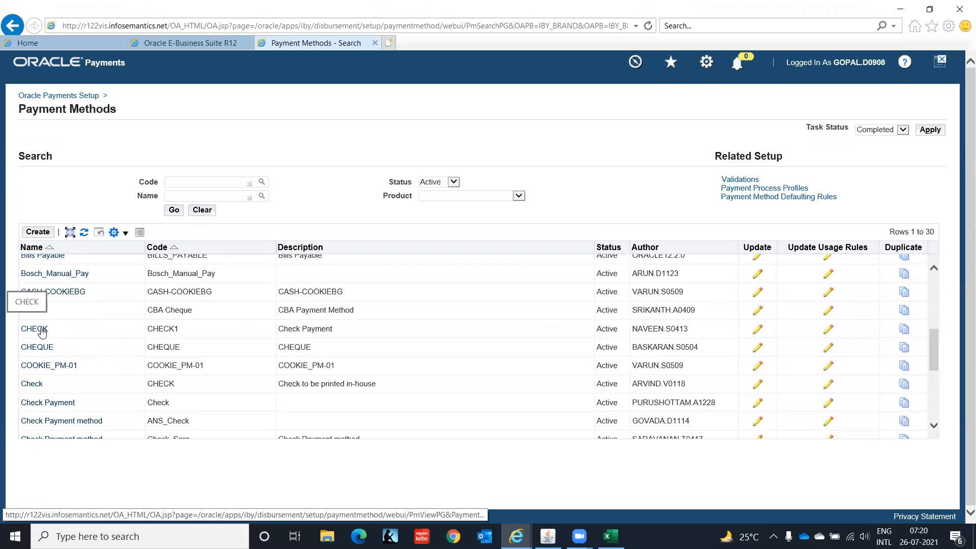
pyautogui.click(34, 329)
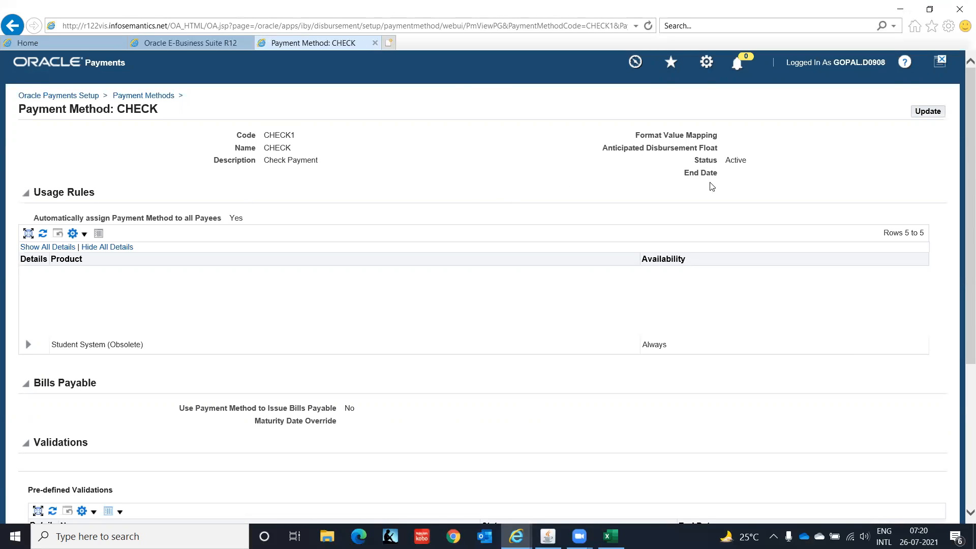
pyautogui.moveTo(966, 223); pyautogui.dragTo(961, 404)
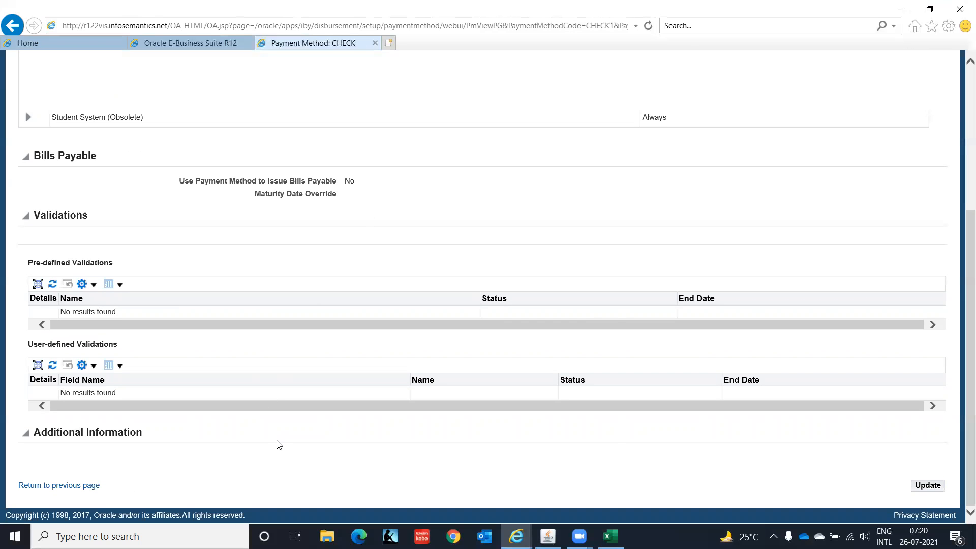
pyautogui.click(53, 485)
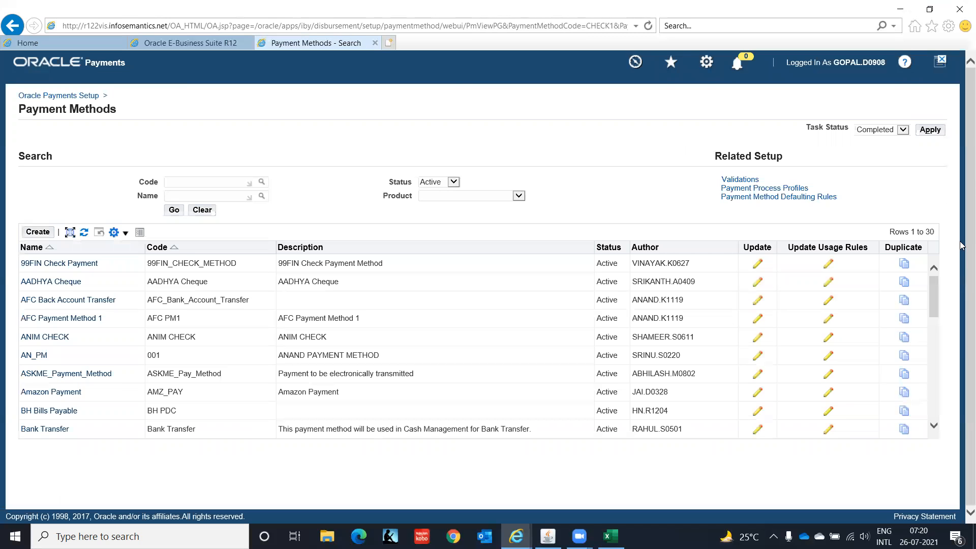
pyautogui.click(41, 235)
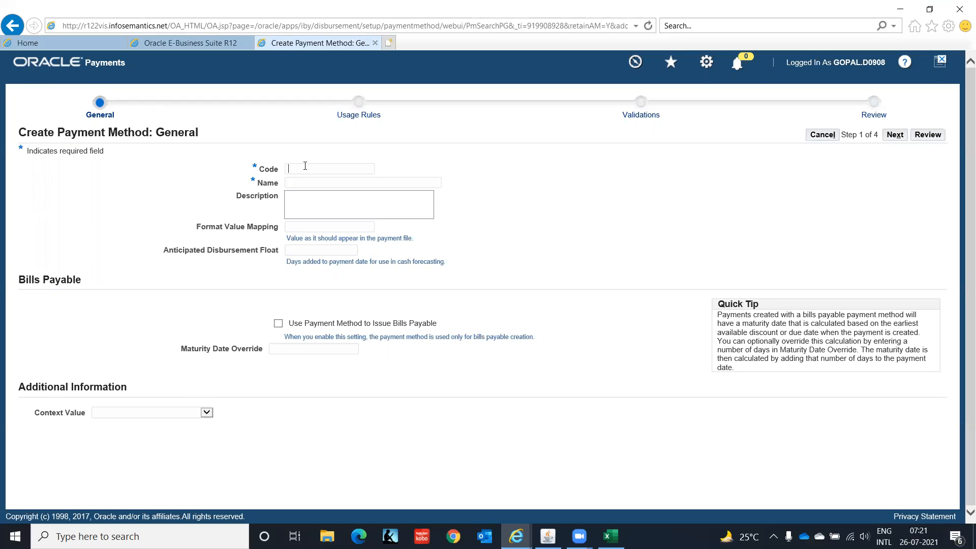
# Enter the new check payment method's code and name, reach Usage Rules, and untick Loans
pyautogui.write('CHEC')
pyautogui.write('CHE')
pyautogui.click(890, 136)
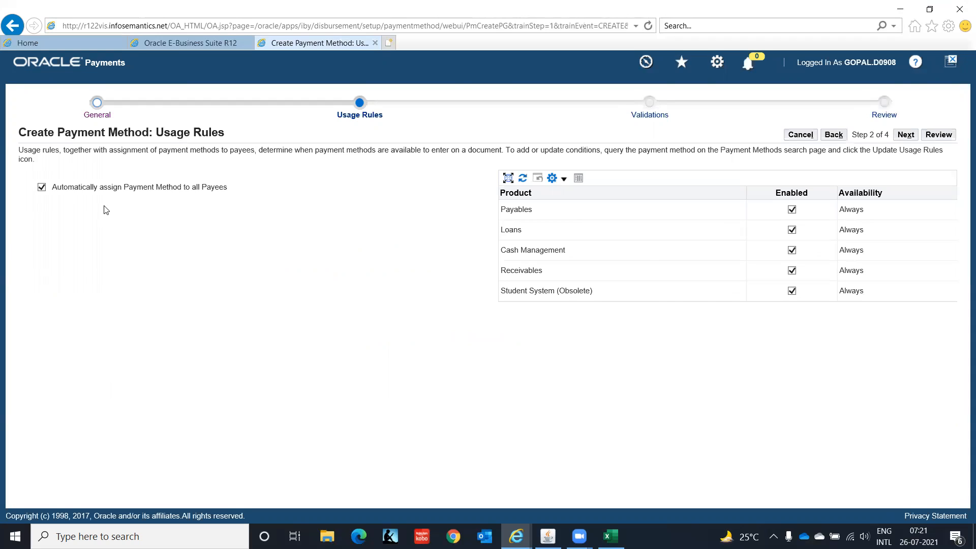
pyautogui.click(791, 230)
# Untick Student System (Obsolete), then pass Validations and Review to create CHECK_IT
pyautogui.click(791, 291)
pyautogui.click(905, 135)
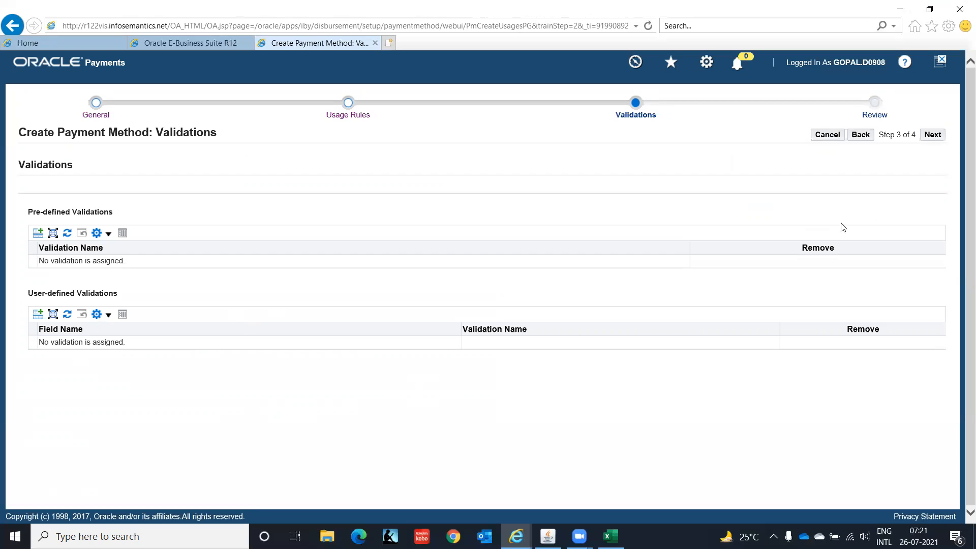
pyautogui.click(933, 135)
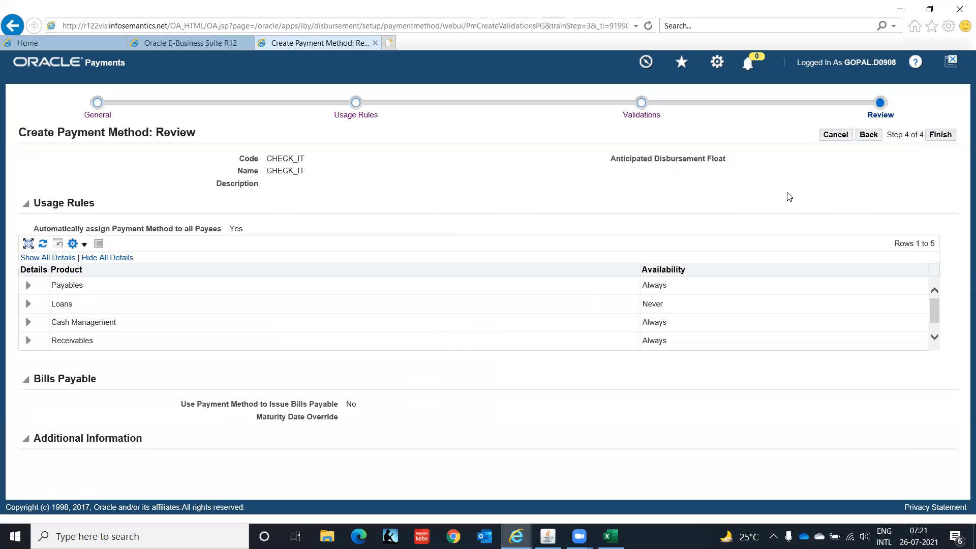
pyautogui.click(941, 135)
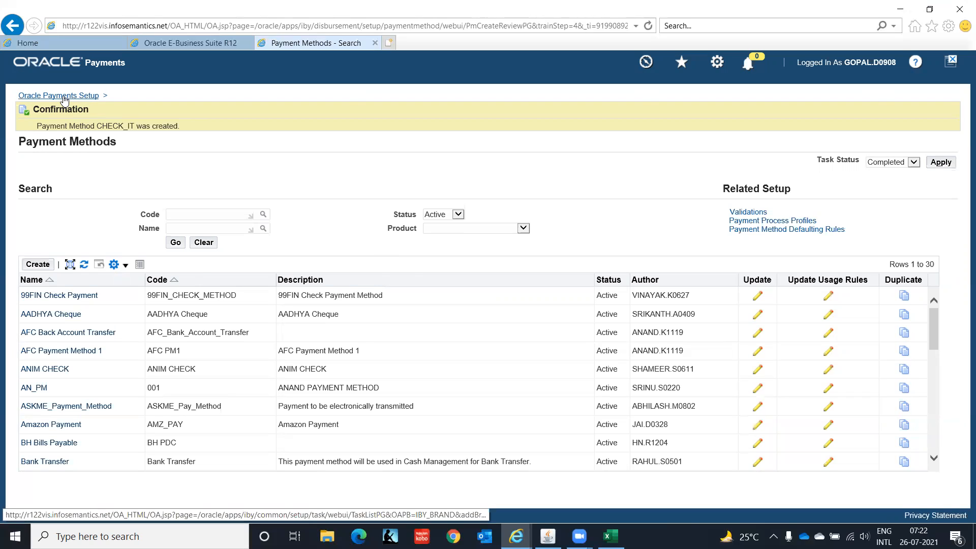
# Return to the Oracle Payments Setup task list and go to the Payment Process Profiles task
pyautogui.click(64, 97)
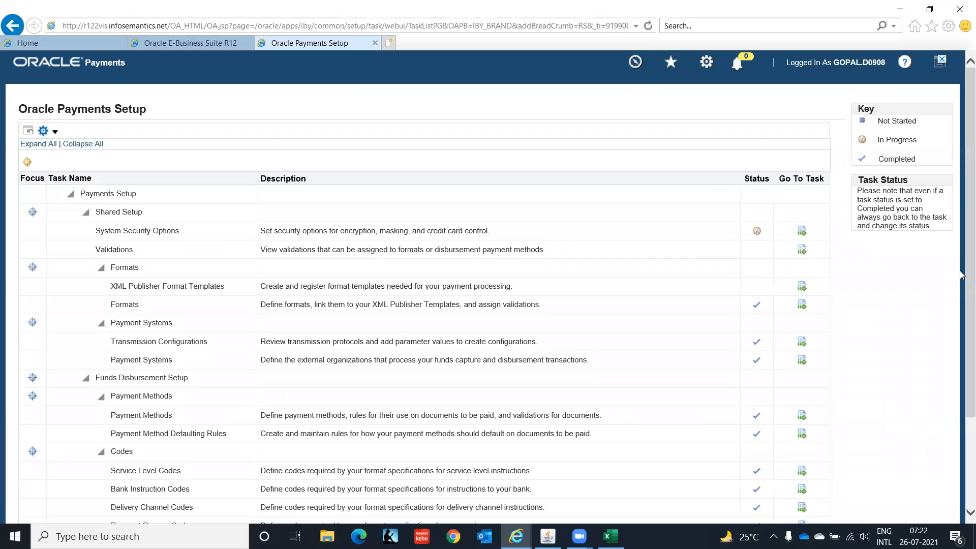
pyautogui.moveTo(965, 260); pyautogui.dragTo(959, 427)
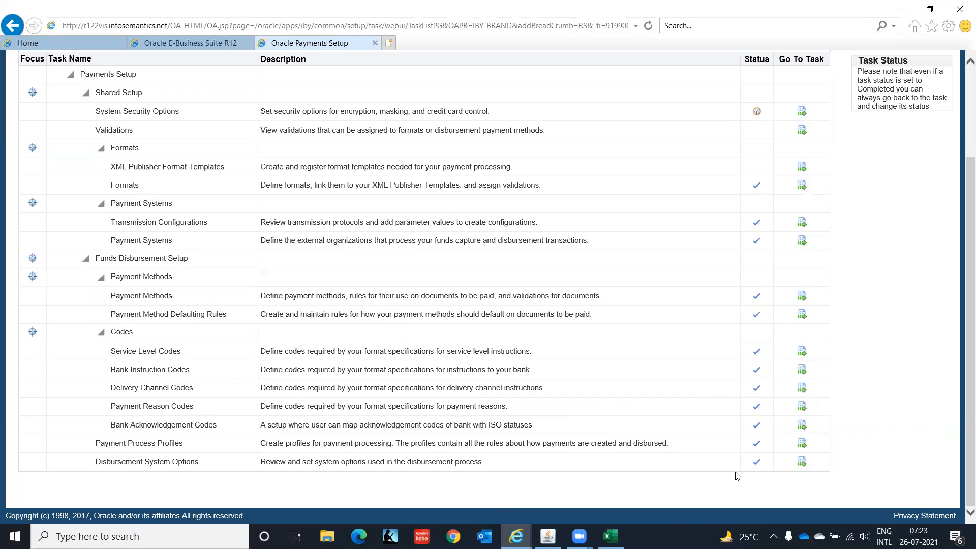
pyautogui.click(802, 443)
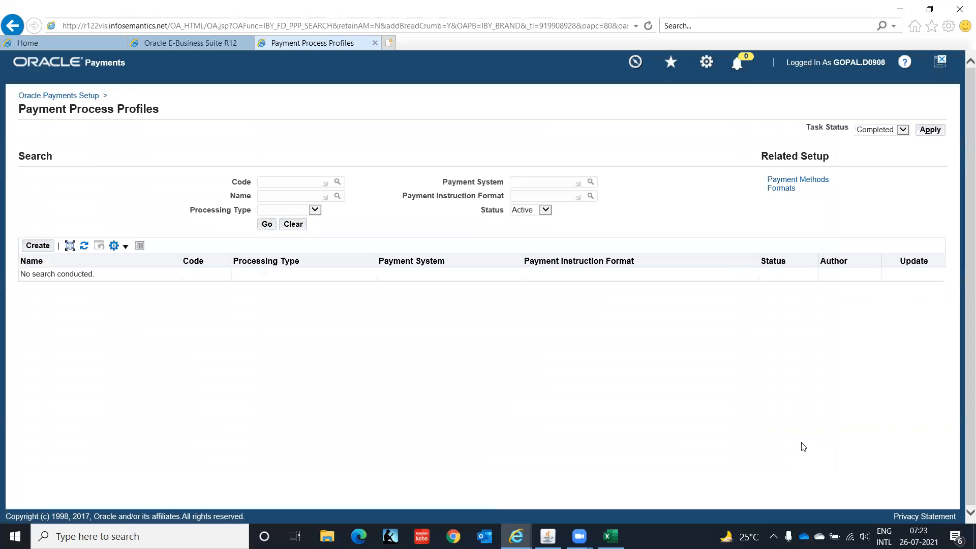
# List all existing payment process profiles, then start creating a new profile
pyautogui.click(266, 225)
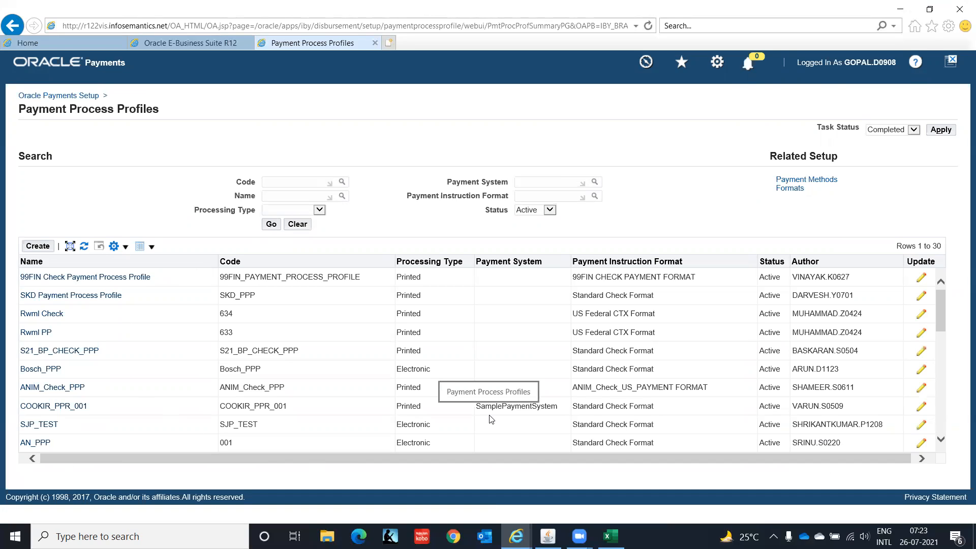
pyautogui.click(38, 246)
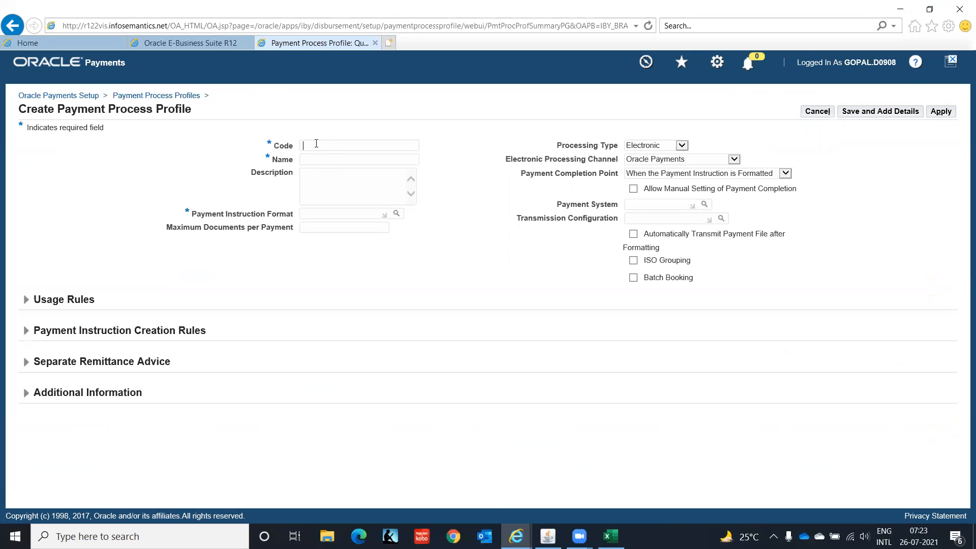
# Enter IT_DOM_PPP as code and name, with description 'IT India - Domestic PPP'
pyautogui.write('IT')
pyautogui.write('_DOM')
pyautogui.write('_')
pyautogui.write('CH')
pyautogui.press('BackSpace')
pyautogui.press('BackSpace')
pyautogui.write('PPP')
pyautogui.hotkey('shift', 'Left')
pyautogui.hotkey('shift', 'Left')
pyautogui.hotkey('shift', 'Left')
pyautogui.hotkey('shift', 'Left')
pyautogui.hotkey('shift', 'Left')
pyautogui.hotkey('shift', 'Left')
pyautogui.hotkey('shift', 'Left')
pyautogui.hotkey('shift', 'Left')
pyautogui.hotkey('shift', 'Left')
pyautogui.hotkey('shift', 'Left')
pyautogui.hotkey('ctrl', 'c')
pyautogui.press('Tab')
pyautogui.hotkey('ctrl', 'v')
pyautogui.write('IT India - Domestic PPP')
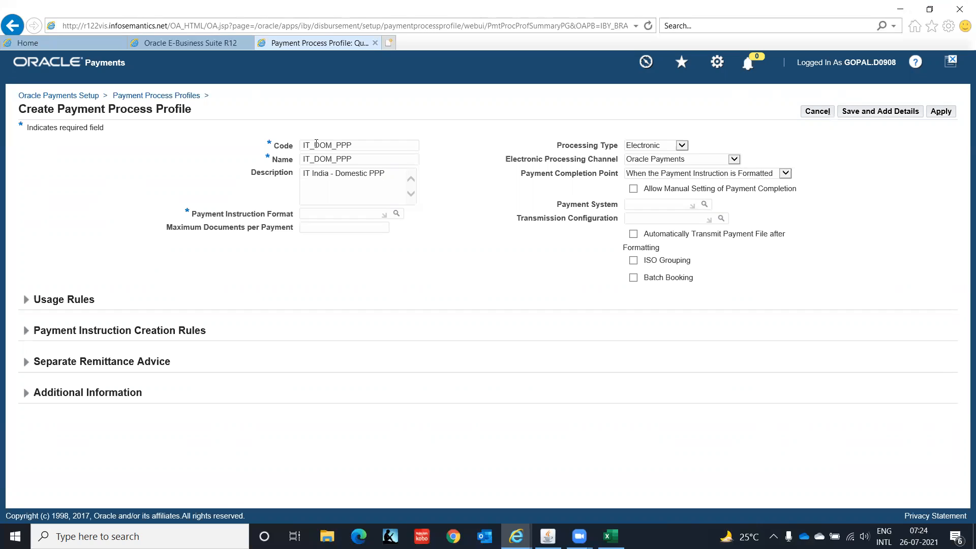
pyautogui.click(341, 210)
# Search formats named 'Standard%' and choose Standard Check Format as the payment instruction format
pyautogui.click(396, 214)
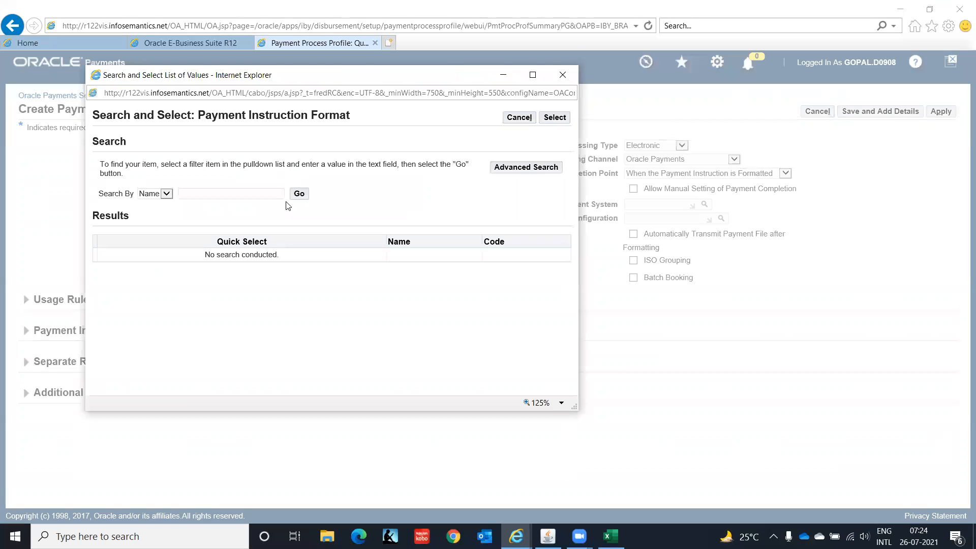
pyautogui.click(299, 196)
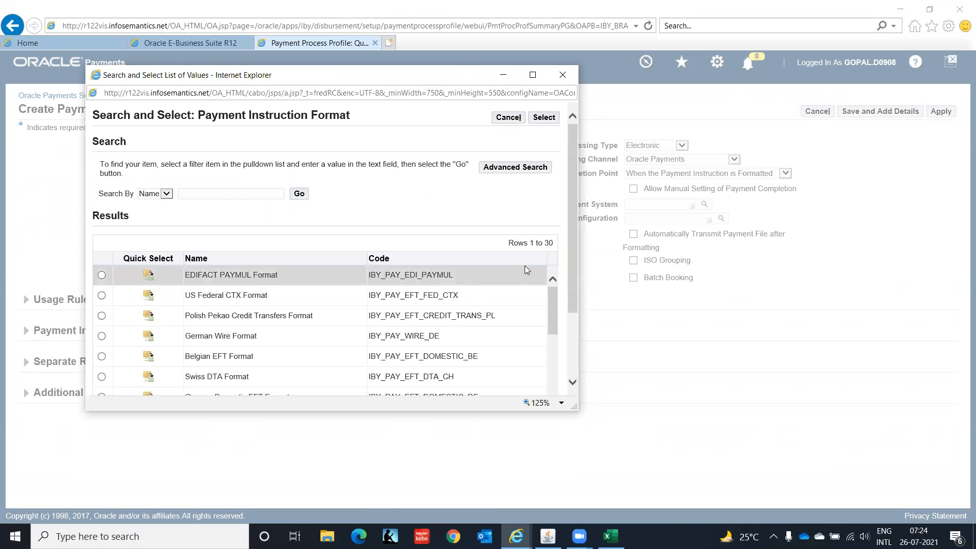
pyautogui.moveTo(571, 149); pyautogui.dragTo(573, 211)
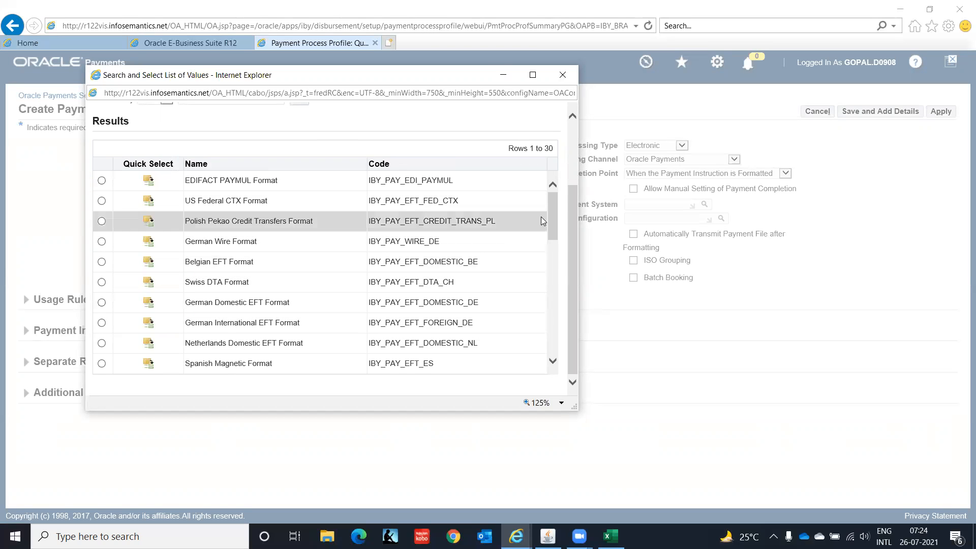
pyautogui.moveTo(551, 212); pyautogui.dragTo(553, 294)
pyautogui.click(553, 360)
pyautogui.moveTo(553, 361); pyautogui.dragTo(553, 361)
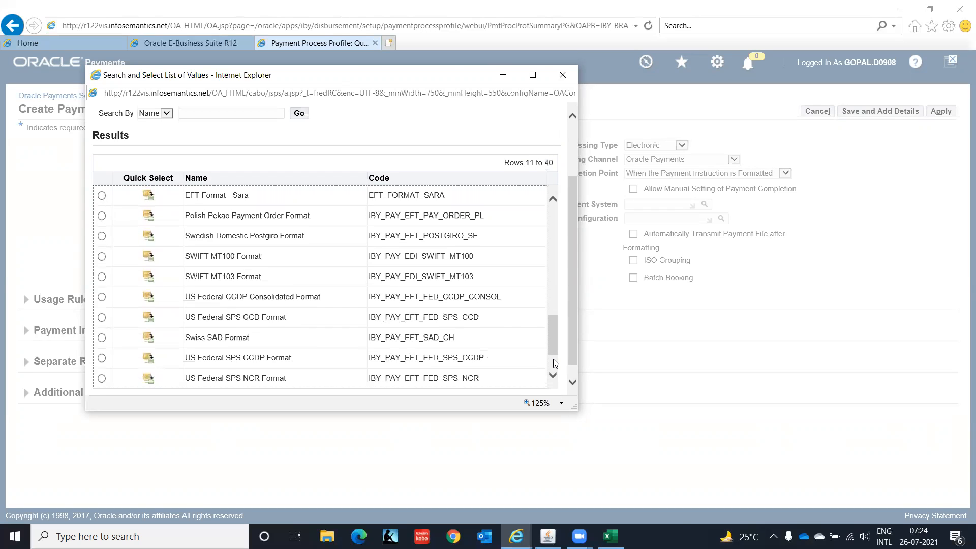
pyautogui.scroll(-2, 554, 362)
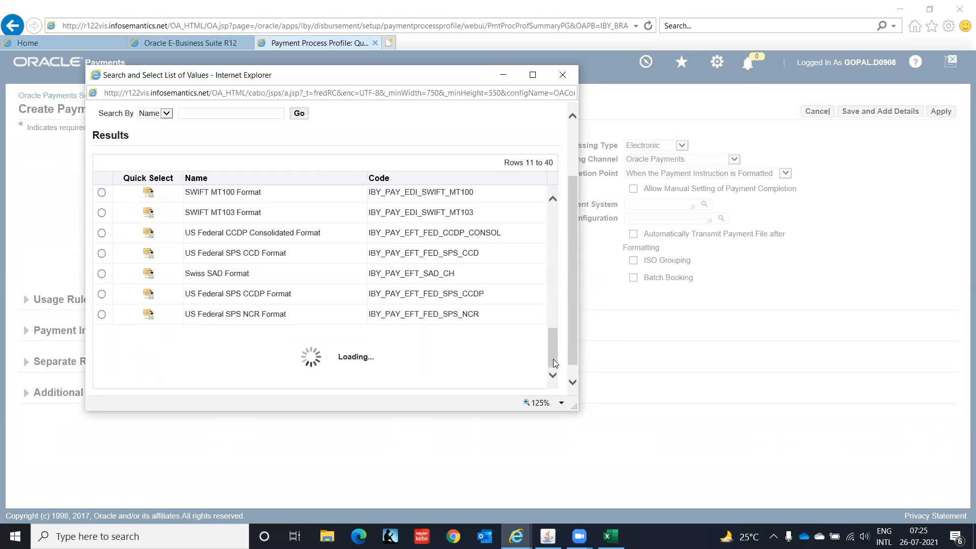
pyautogui.click(191, 110)
pyautogui.write('St')
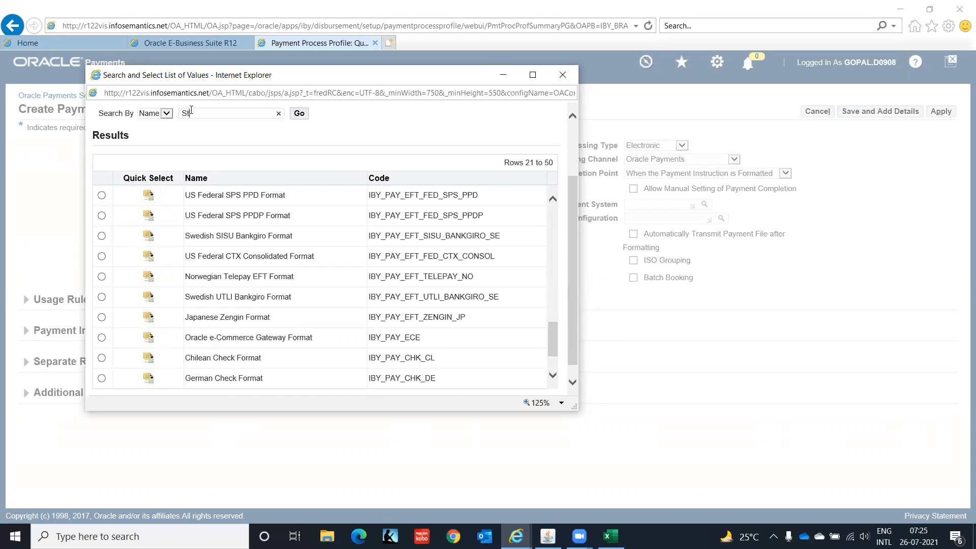
pyautogui.write('andard%')
pyautogui.click(298, 113)
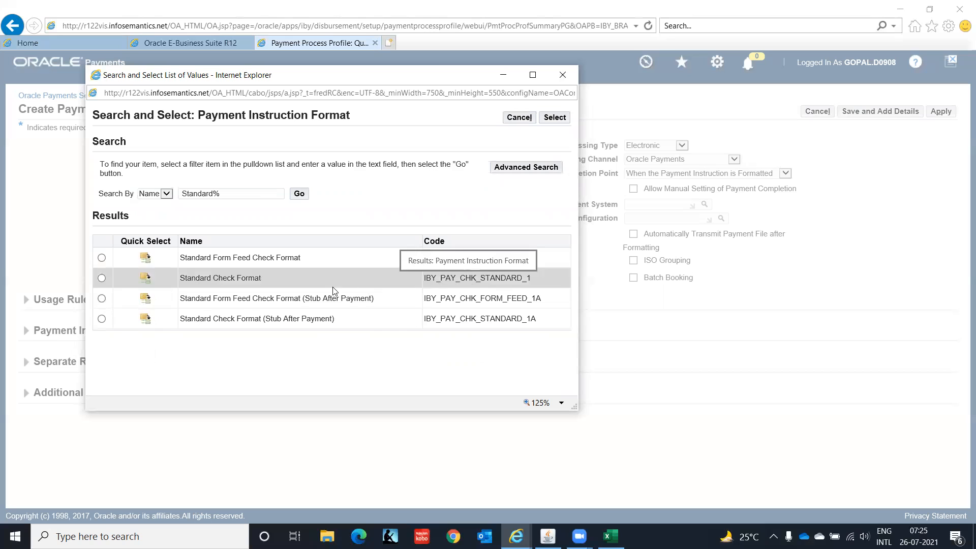
pyautogui.click(146, 278)
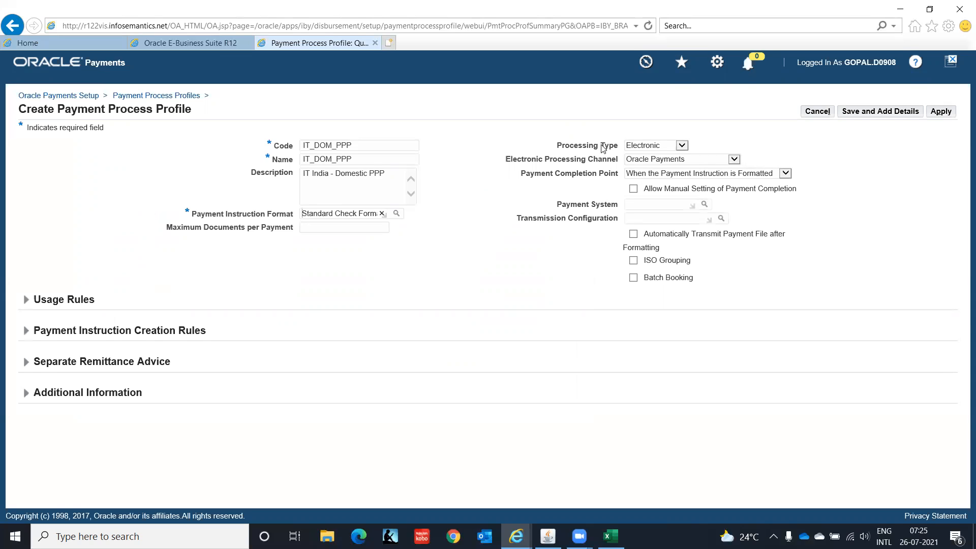
pyautogui.click(681, 146)
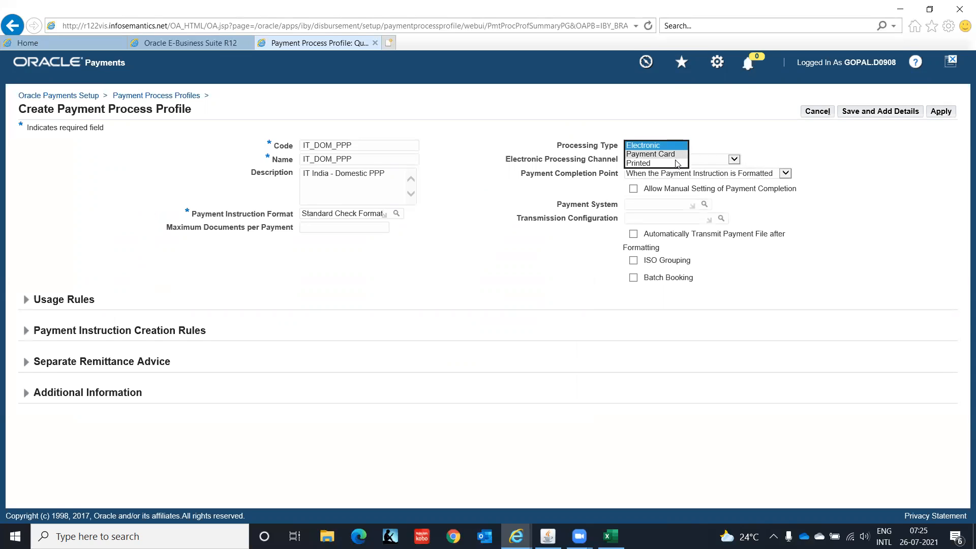
pyautogui.click(676, 163)
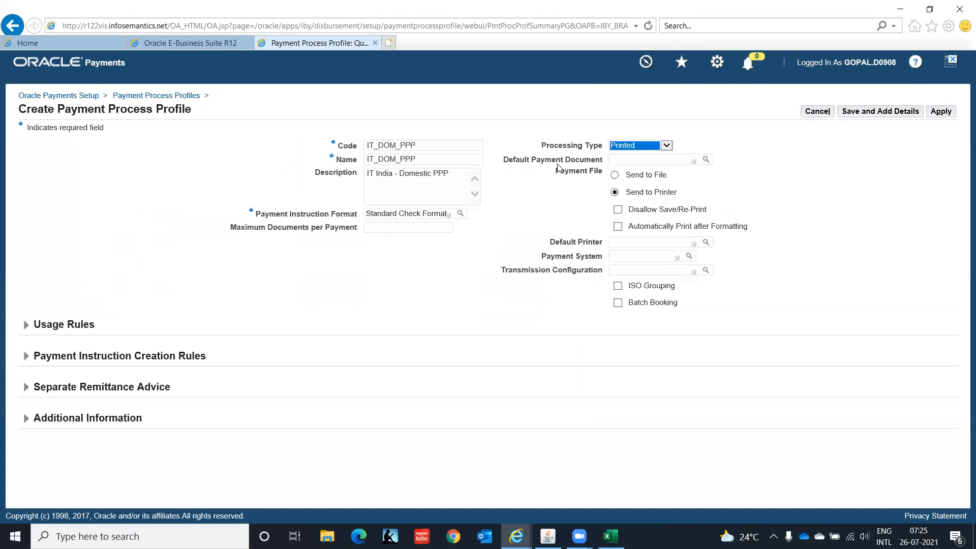
pyautogui.click(625, 160)
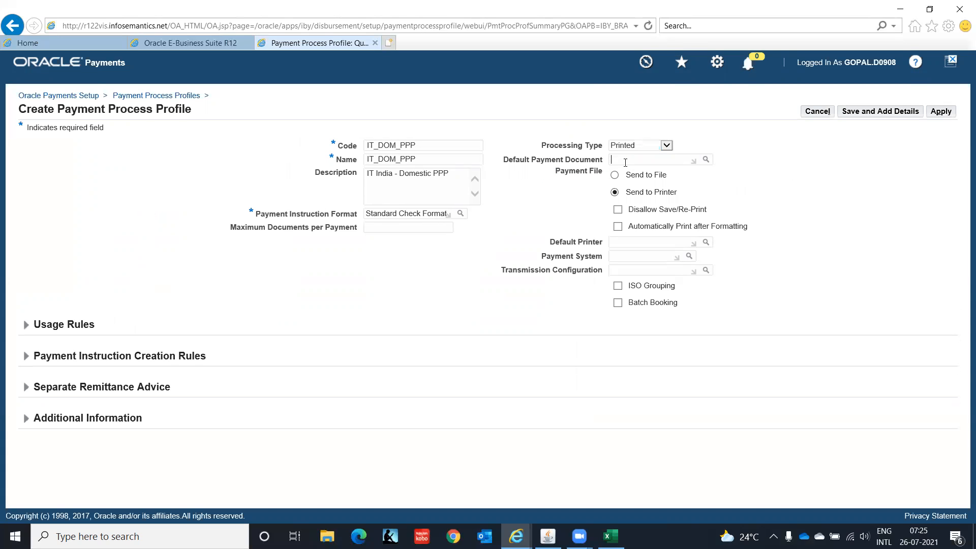
pyautogui.click(705, 160)
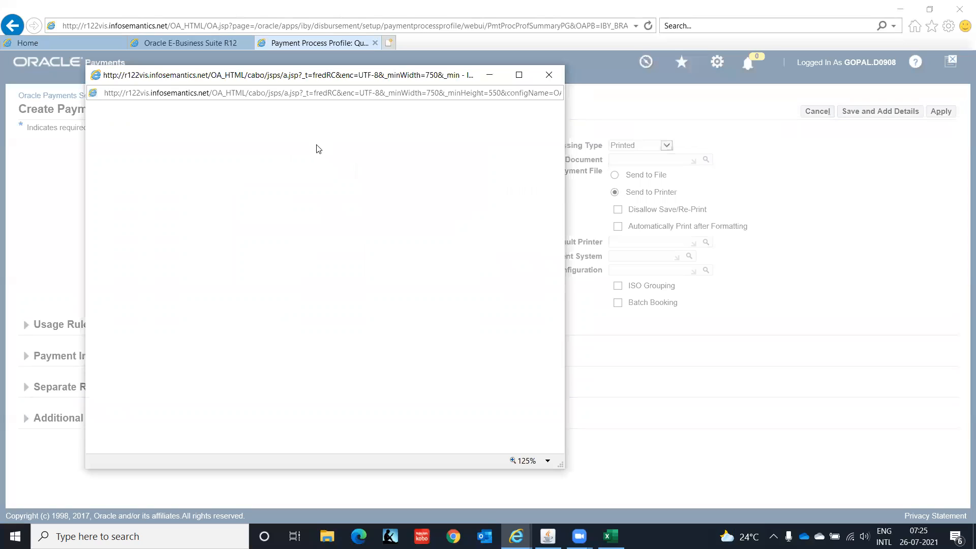
pyautogui.click(346, 190)
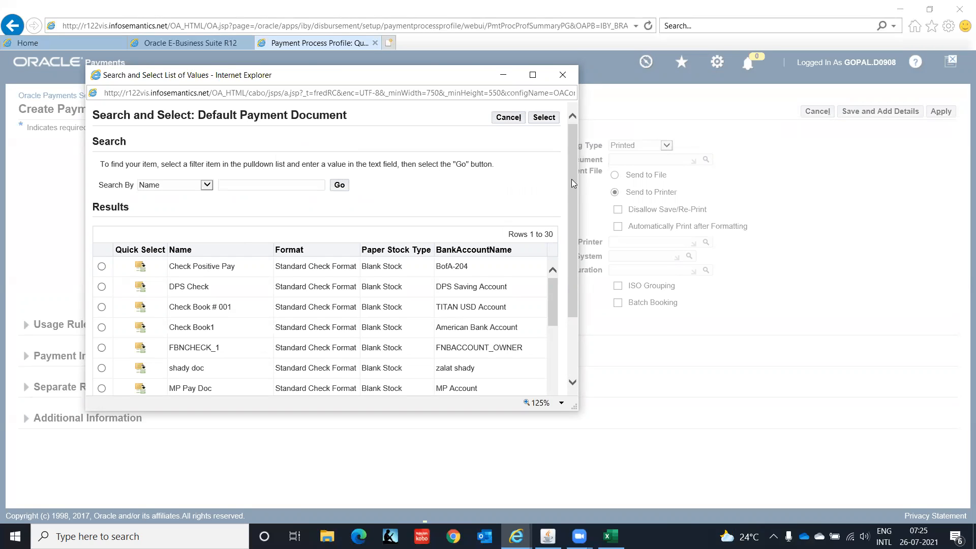
pyautogui.moveTo(570, 175); pyautogui.dragTo(550, 227)
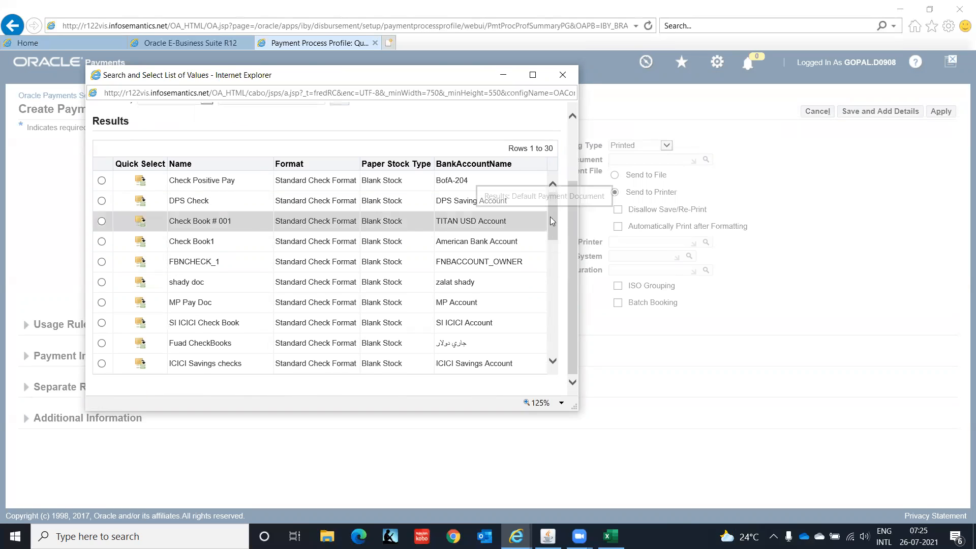
pyautogui.moveTo(550, 216); pyautogui.dragTo(557, 321)
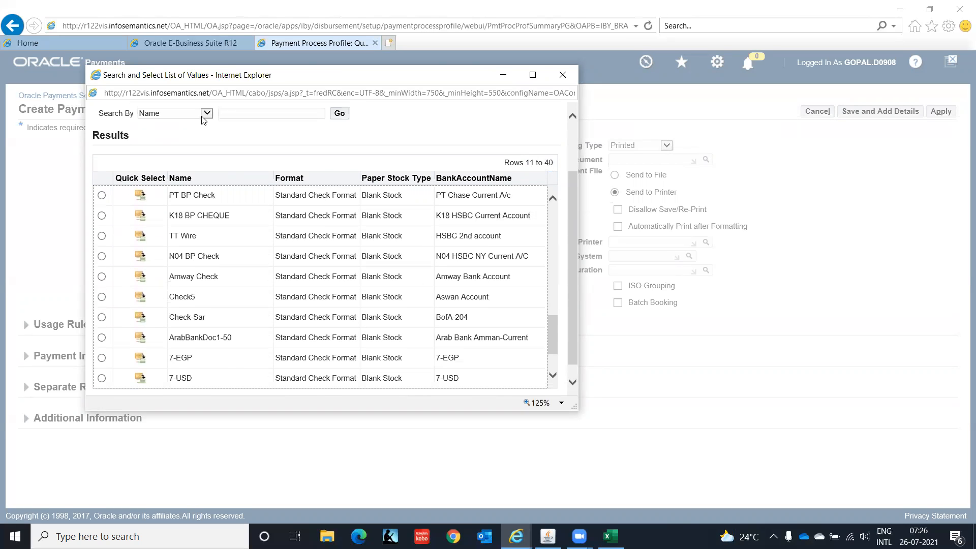
pyautogui.click(204, 115)
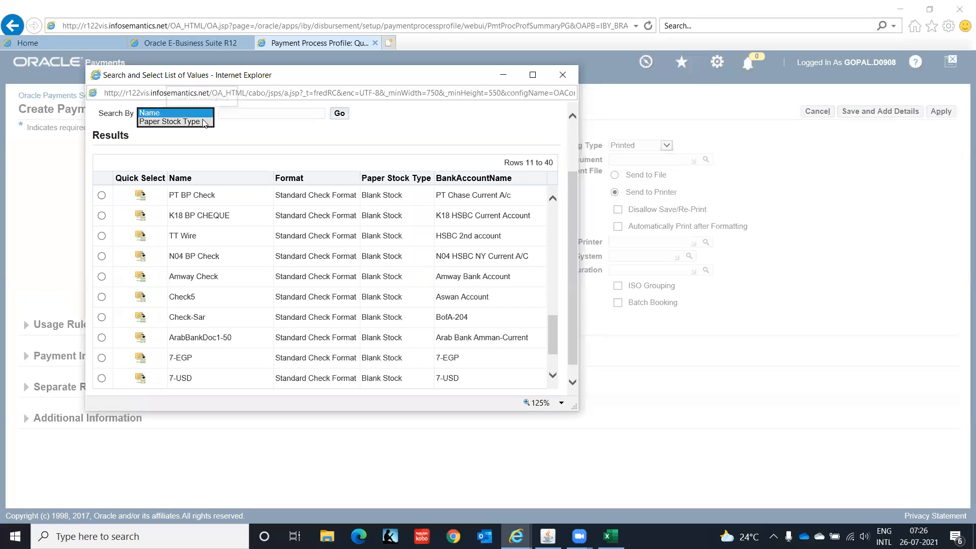
pyautogui.click(205, 115)
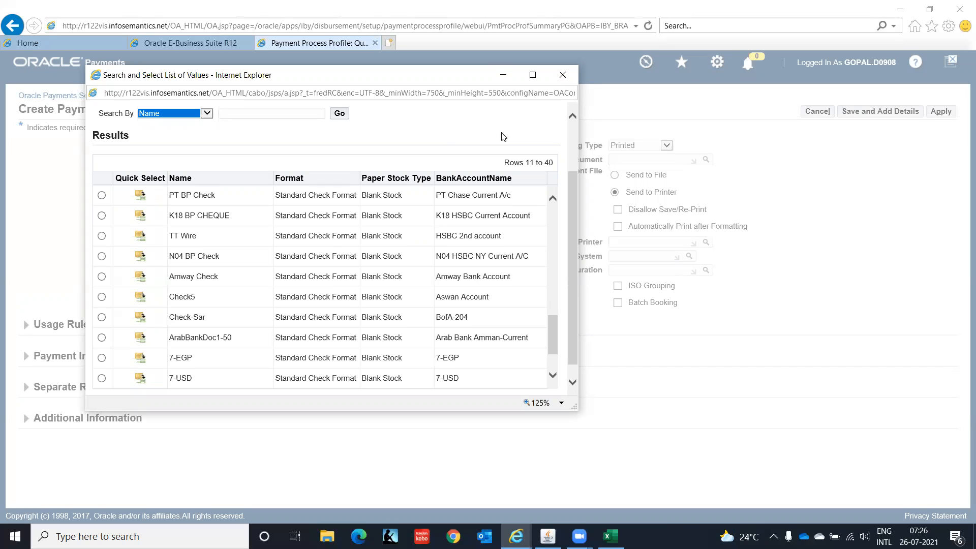
pyautogui.click(567, 76)
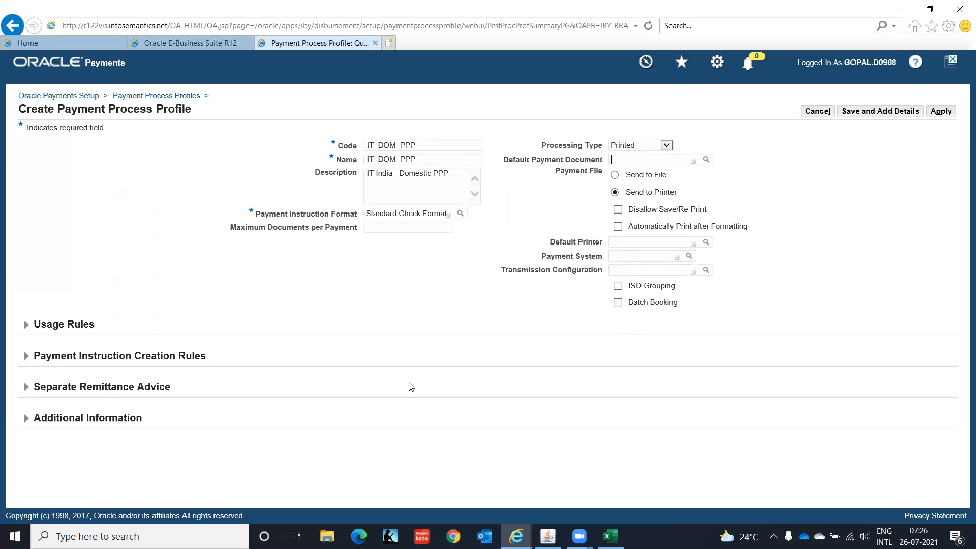
# Save the profile with Save and Add Details, and set Payment Methods usage to Specify
pyautogui.click(877, 114)
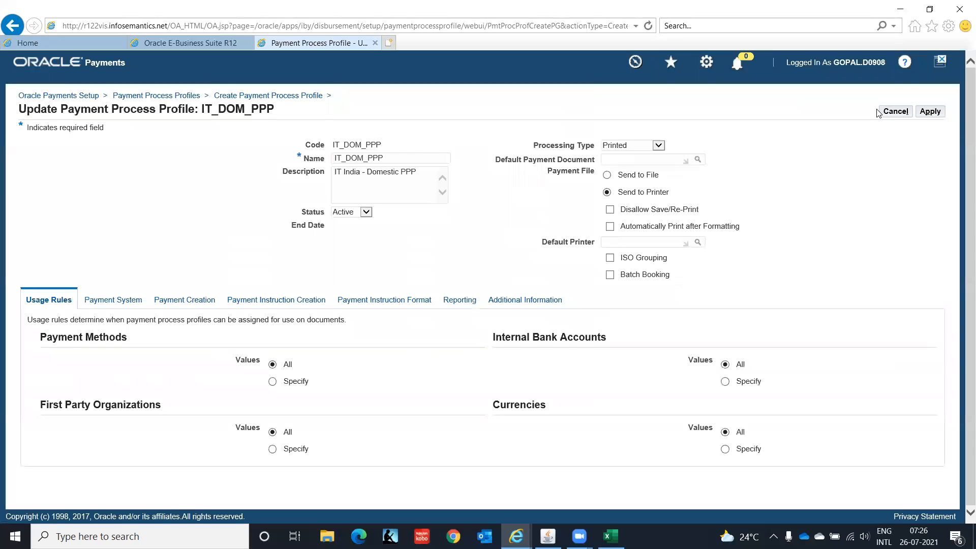
pyautogui.moveTo(966, 139); pyautogui.dragTo(960, 257)
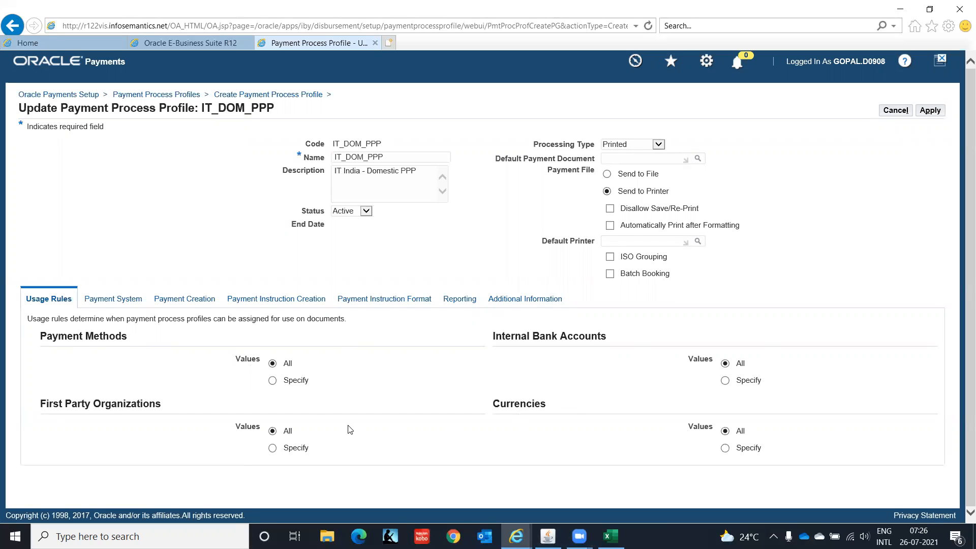
pyautogui.click(272, 381)
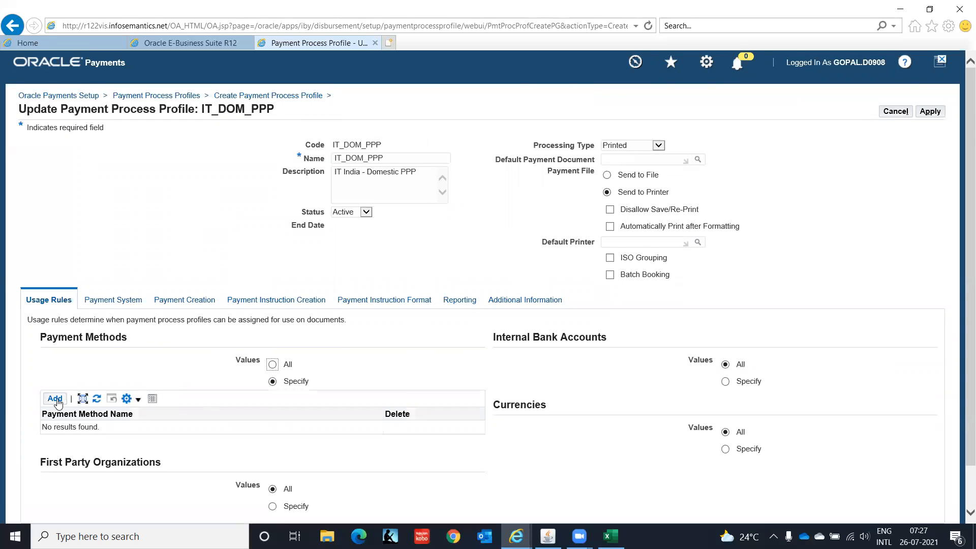
# Search payment methods with 'Check%IT' and add CHECK_IT as the profile's only payment method
pyautogui.click(55, 399)
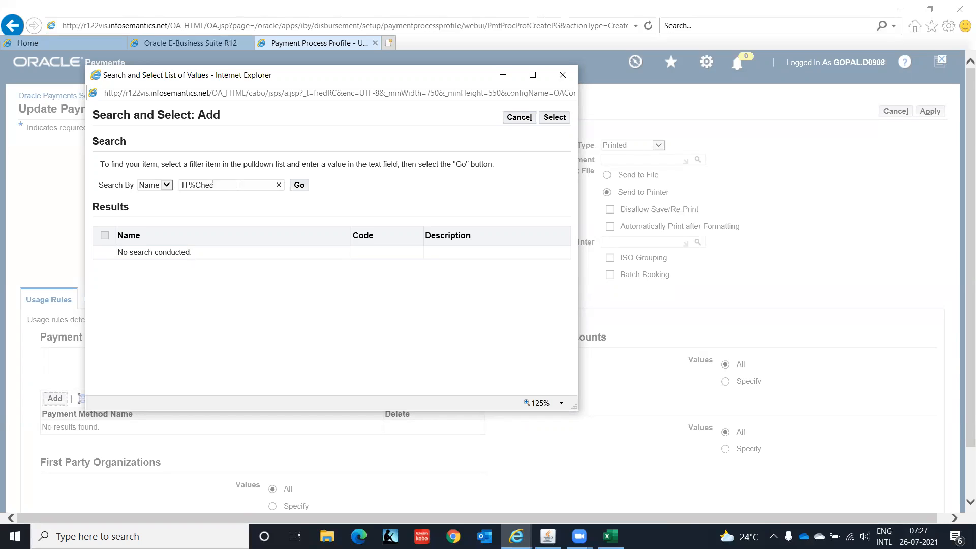
pyautogui.click(301, 186)
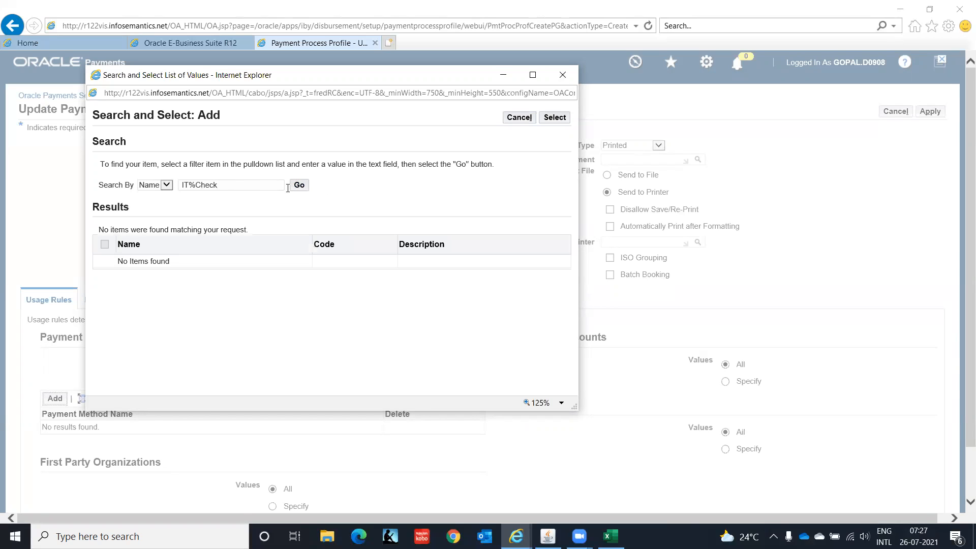
pyautogui.moveTo(232, 188); pyautogui.dragTo(150, 188)
pyautogui.write('C')
pyautogui.click(299, 187)
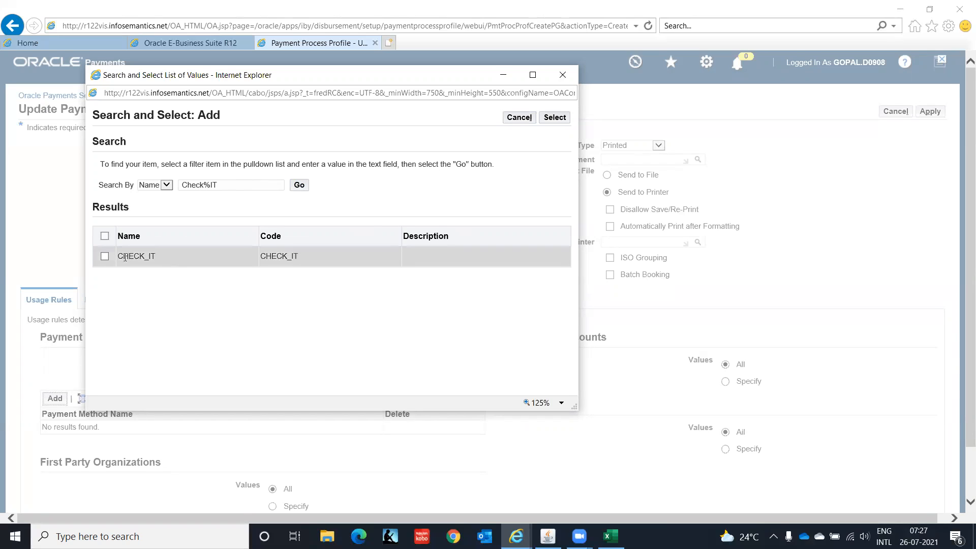
pyautogui.click(105, 256)
pyautogui.click(553, 118)
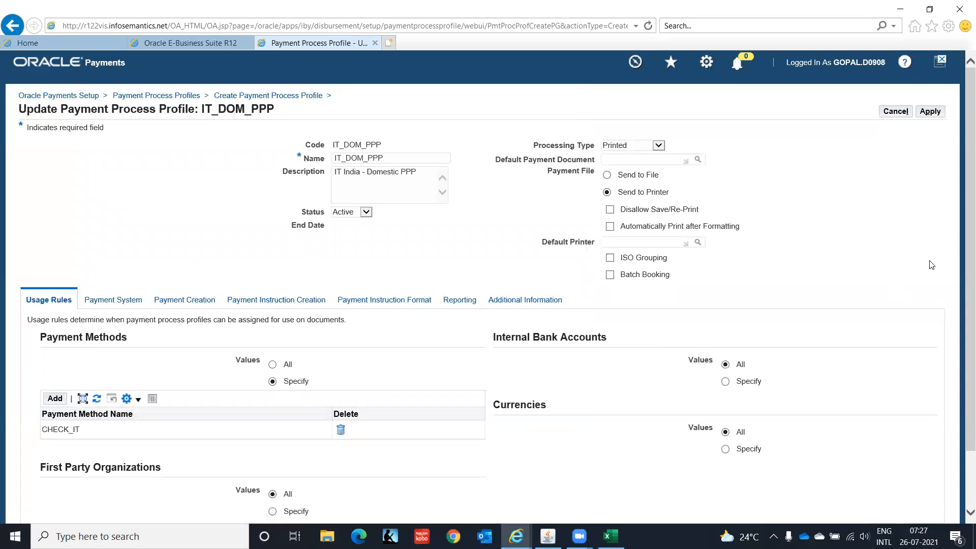
pyautogui.scroll(-3, 960, 181)
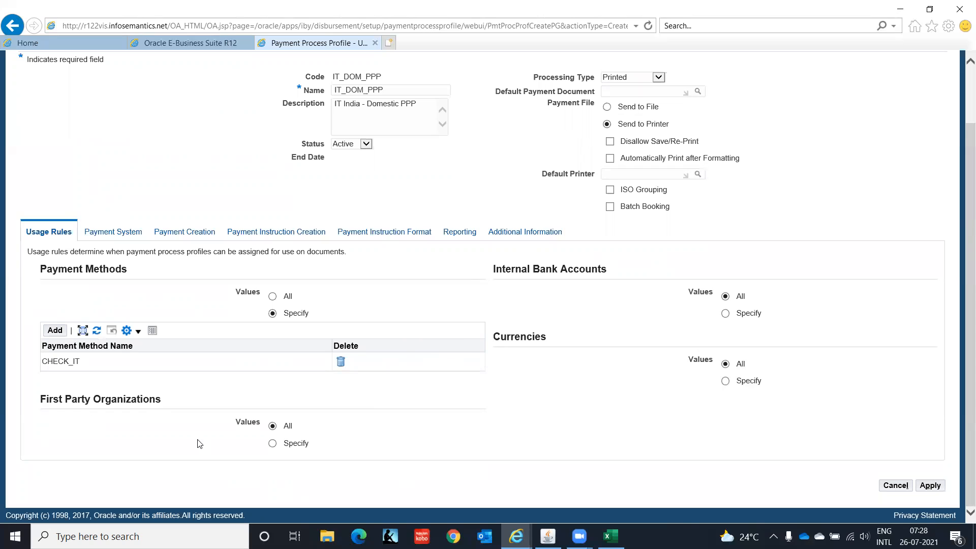
pyautogui.click(113, 234)
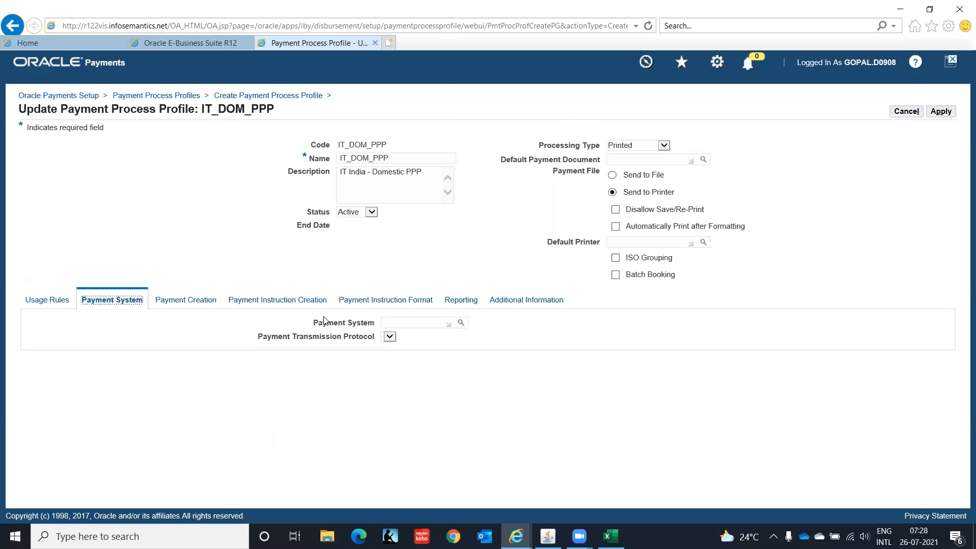
# Review the Payment Creation document grouping and limit options, then move to Payment Instruction Creation
pyautogui.click(196, 303)
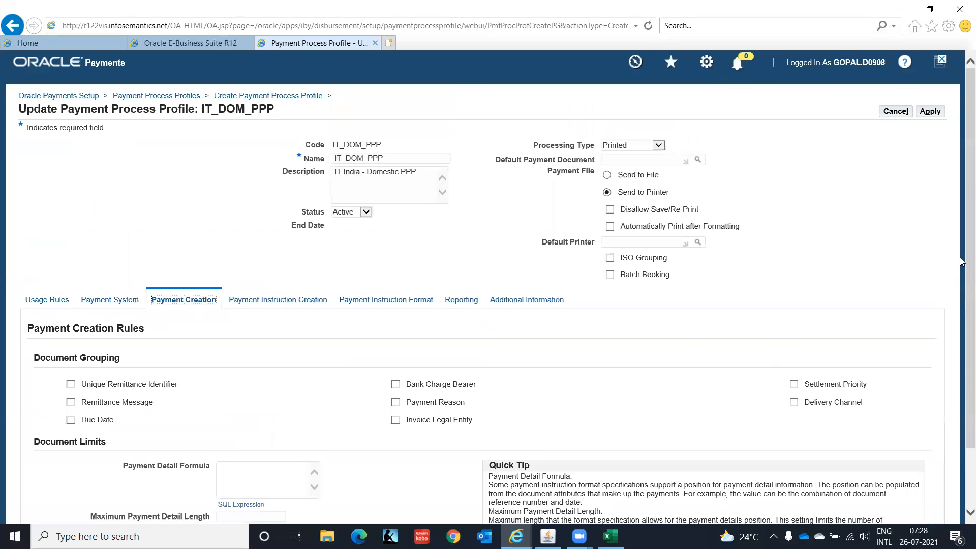
pyautogui.scroll(-3, 961, 269)
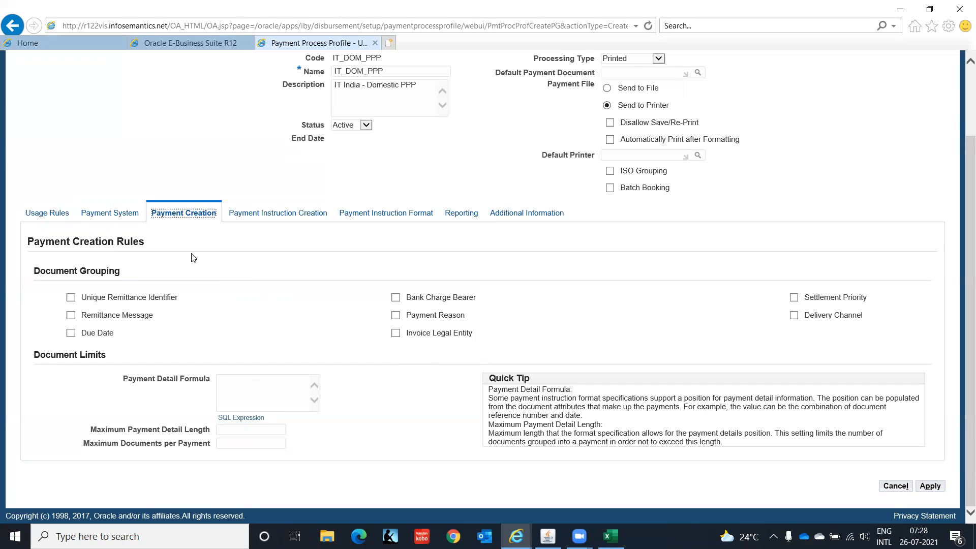
pyautogui.click(277, 217)
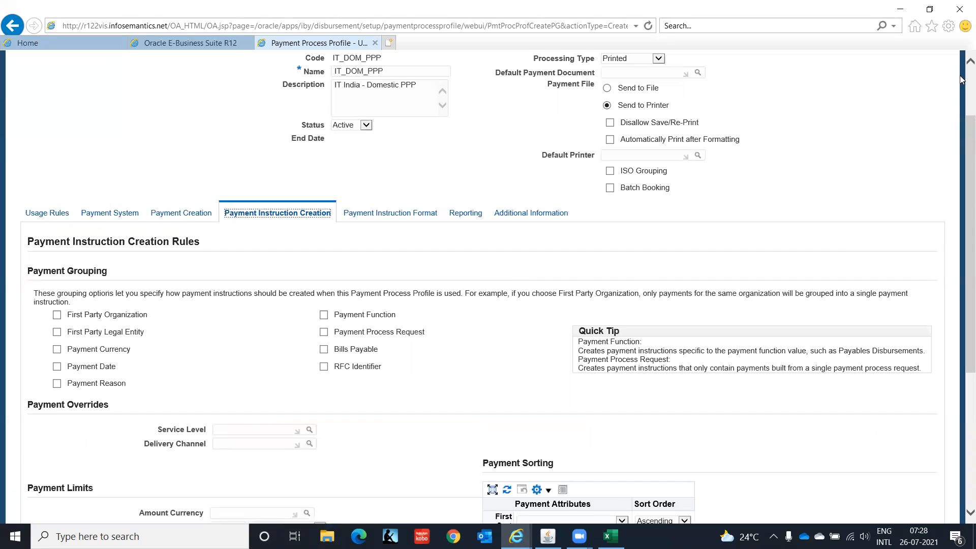
# Tick grouping by First Party Organization, First Party Legal Entity, Payment Currency and Payment Date
pyautogui.moveTo(961, 135); pyautogui.dragTo(960, 203)
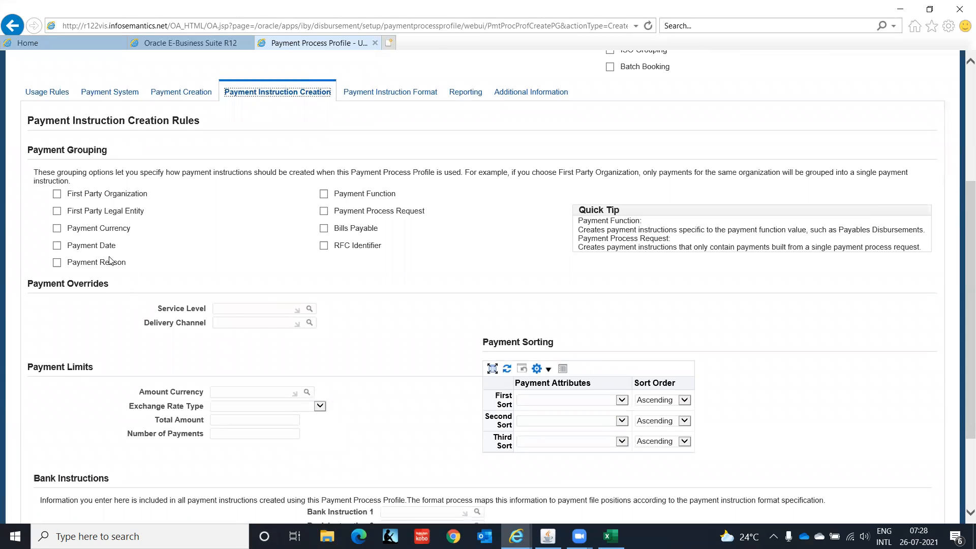
pyautogui.click(57, 194)
pyautogui.click(57, 211)
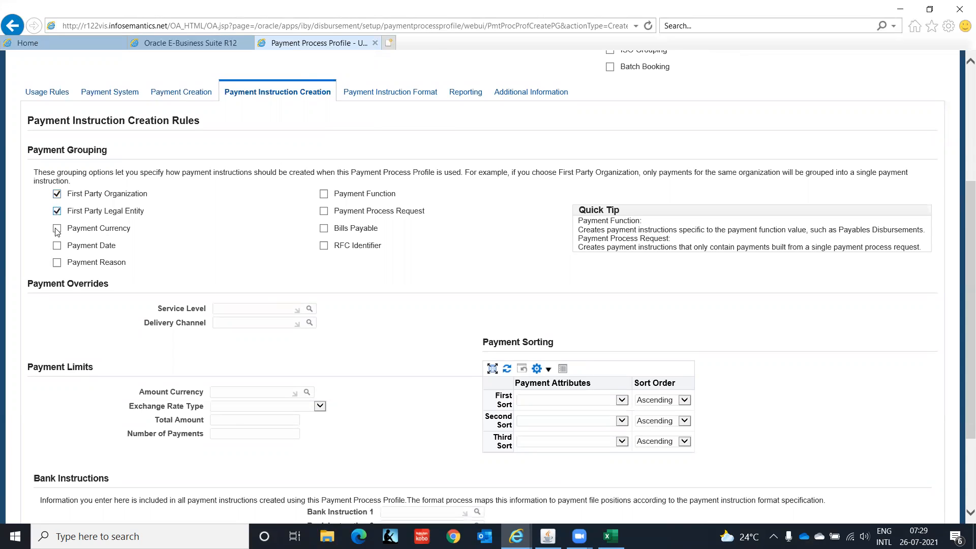
pyautogui.click(57, 230)
pyautogui.click(58, 247)
pyautogui.moveTo(962, 194); pyautogui.dragTo(962, 237)
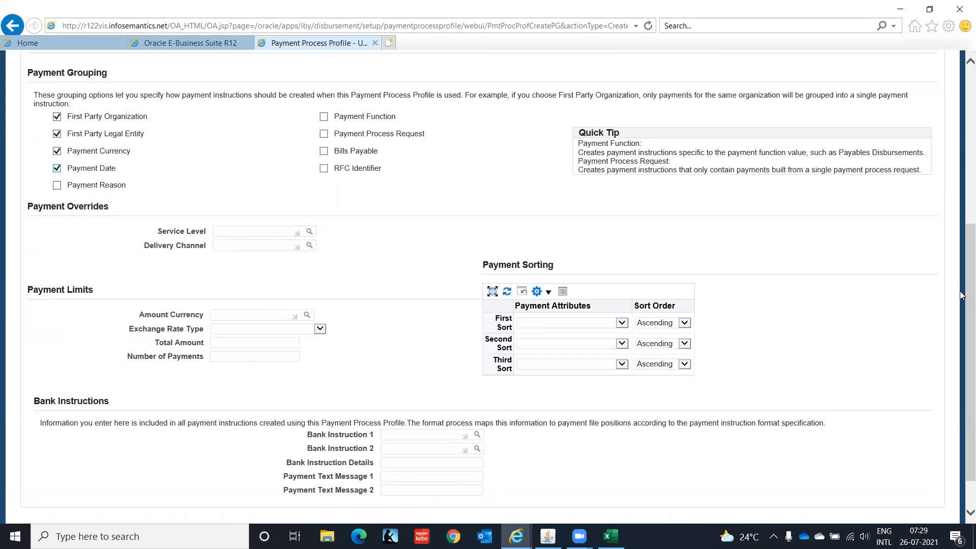
pyautogui.scroll(4, 962, 295)
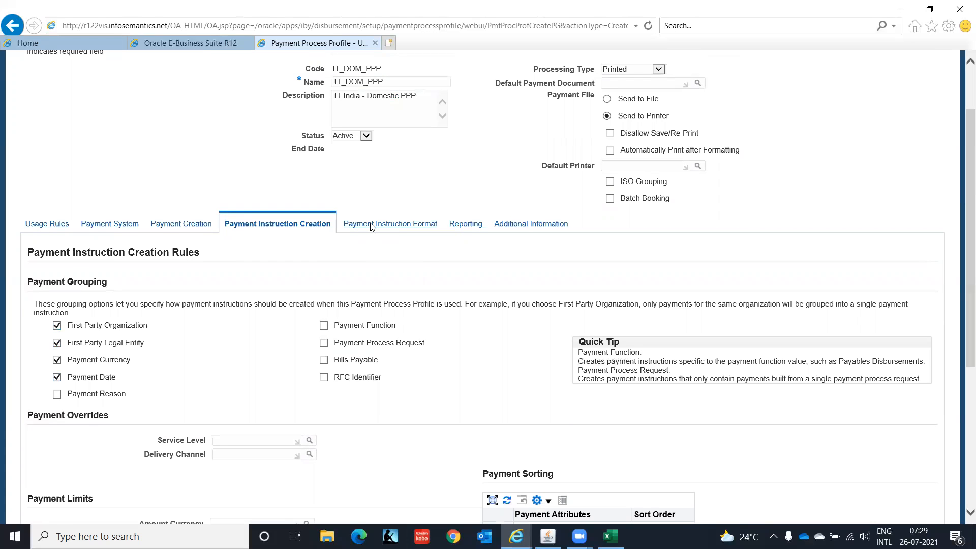
# Review the format, reporting and additional information settings, then apply to save IT_DOM_PPP
pyautogui.click(371, 225)
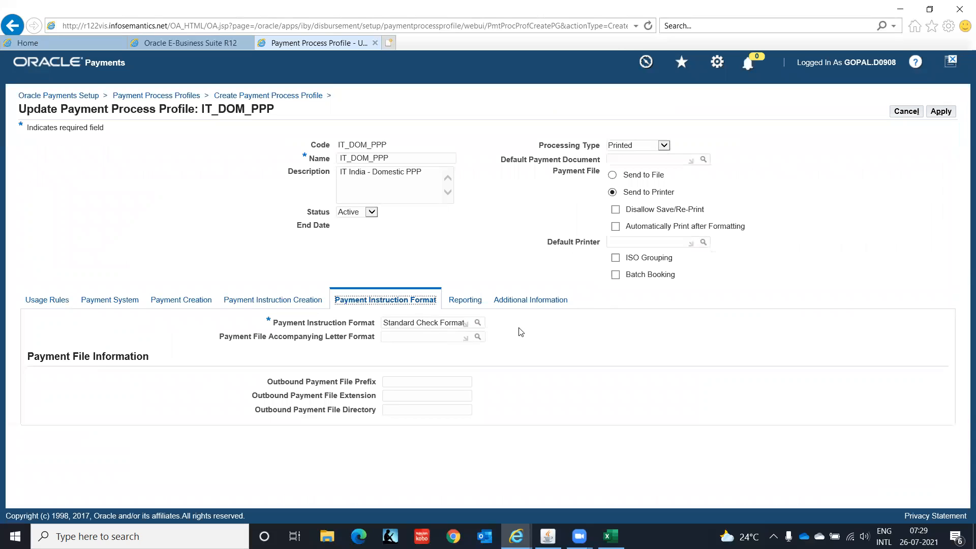
pyautogui.click(464, 303)
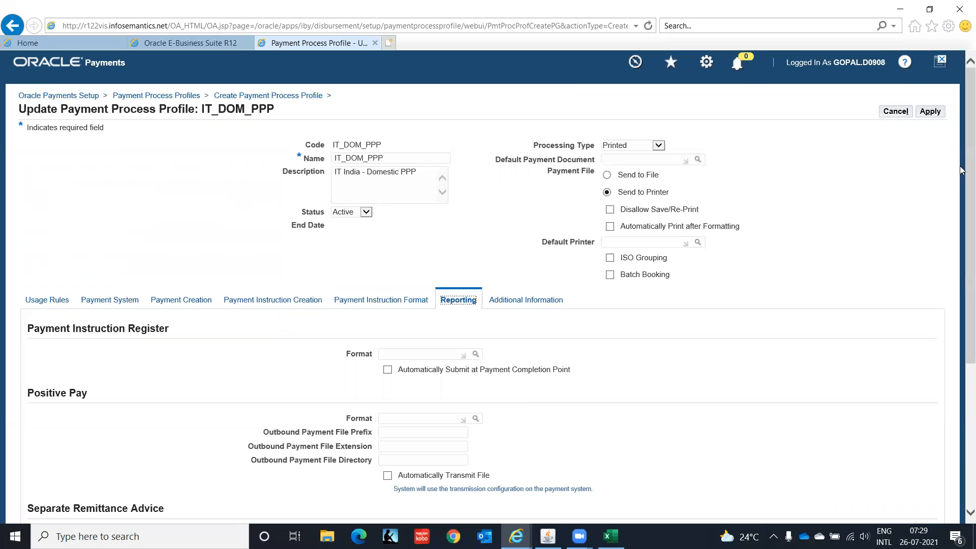
pyautogui.scroll(-3, 961, 219)
pyautogui.scroll(-3, 960, 218)
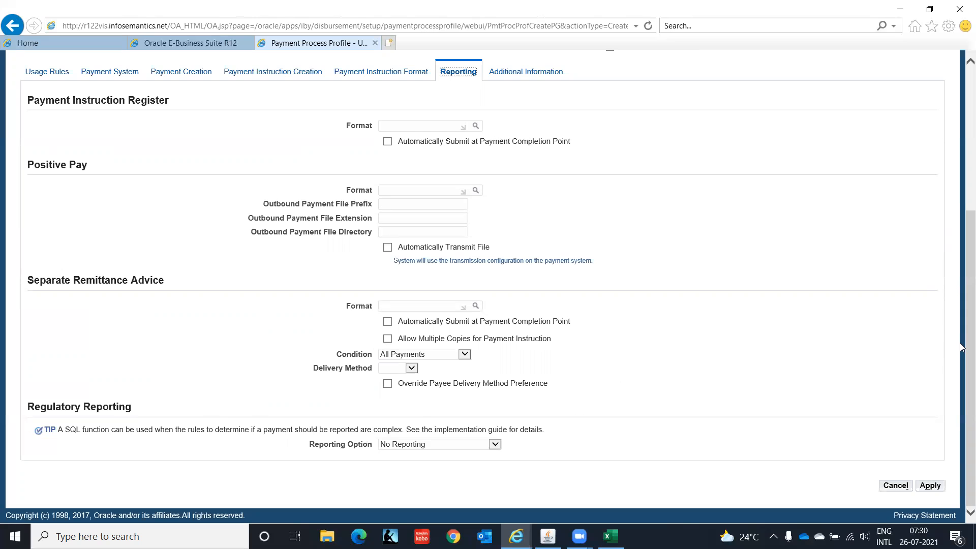
pyautogui.scroll(5, 961, 347)
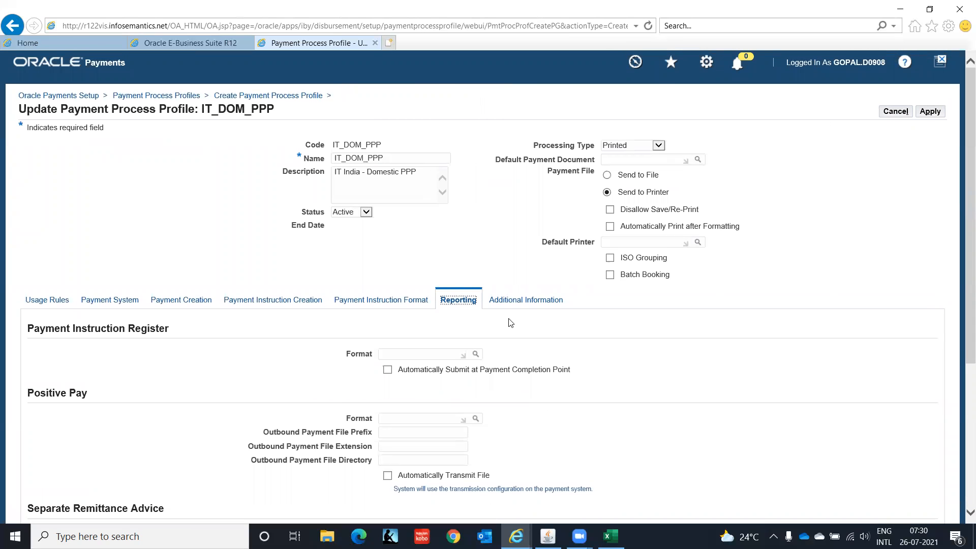
pyautogui.click(524, 300)
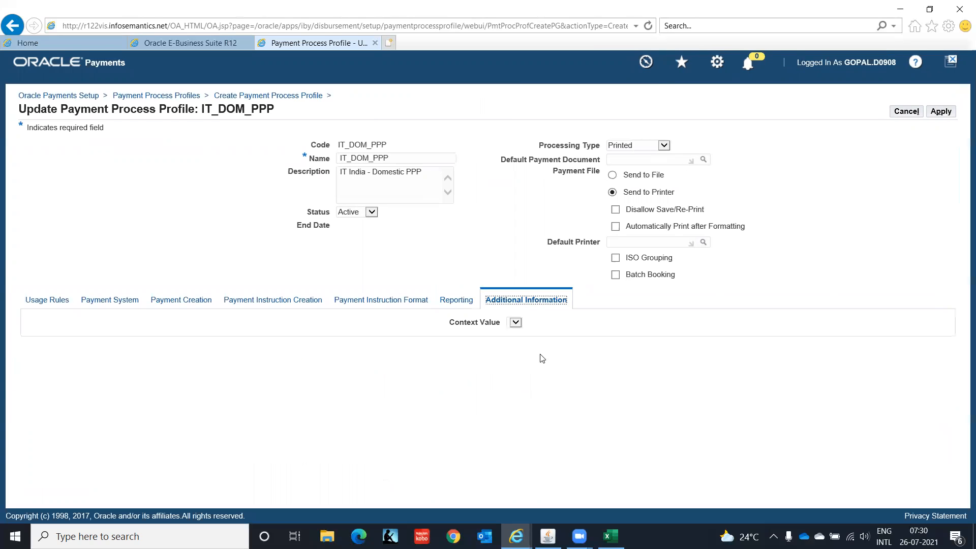
pyautogui.click(940, 115)
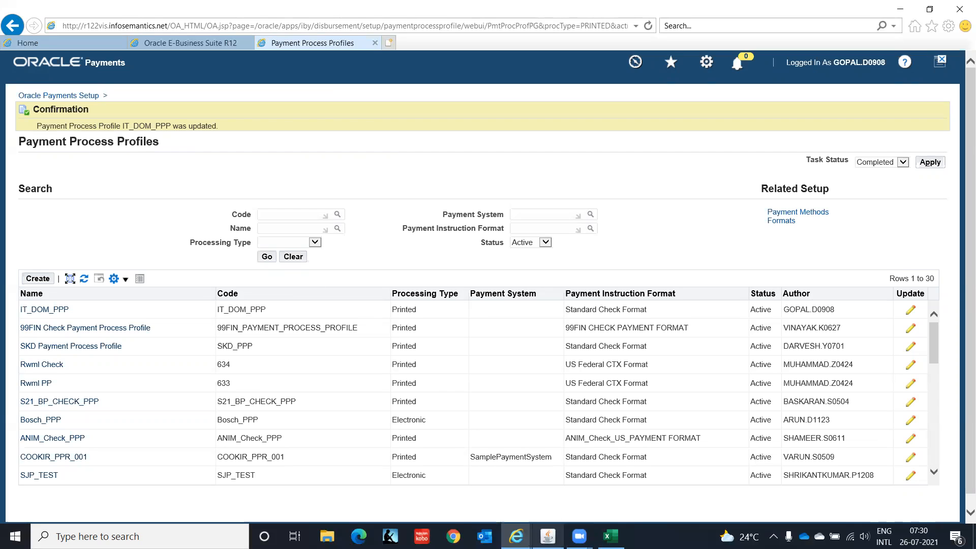
# Find bank account IT Private Limited -005 via 'IT Private%' search and open its payment documents
pyautogui.click(548, 536)
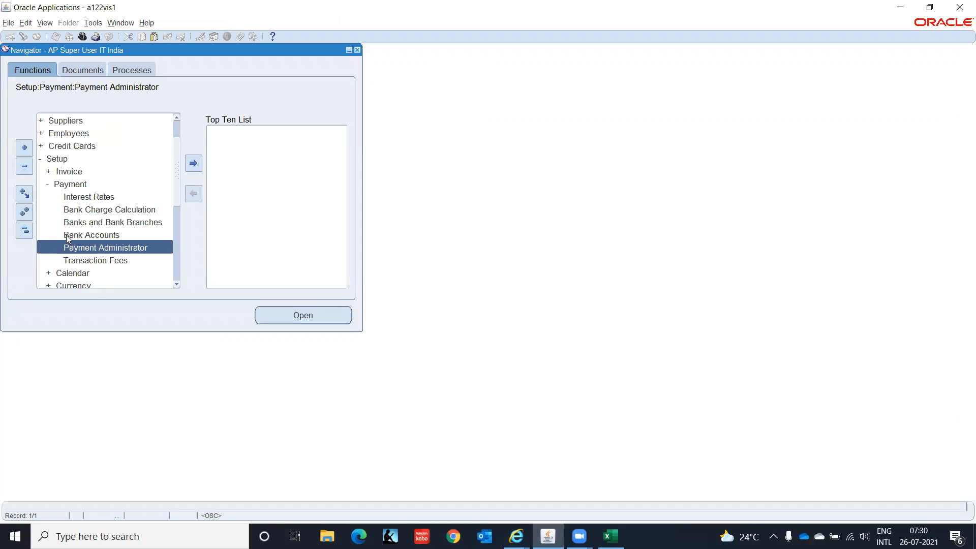
pyautogui.scroll(-5, 67, 239)
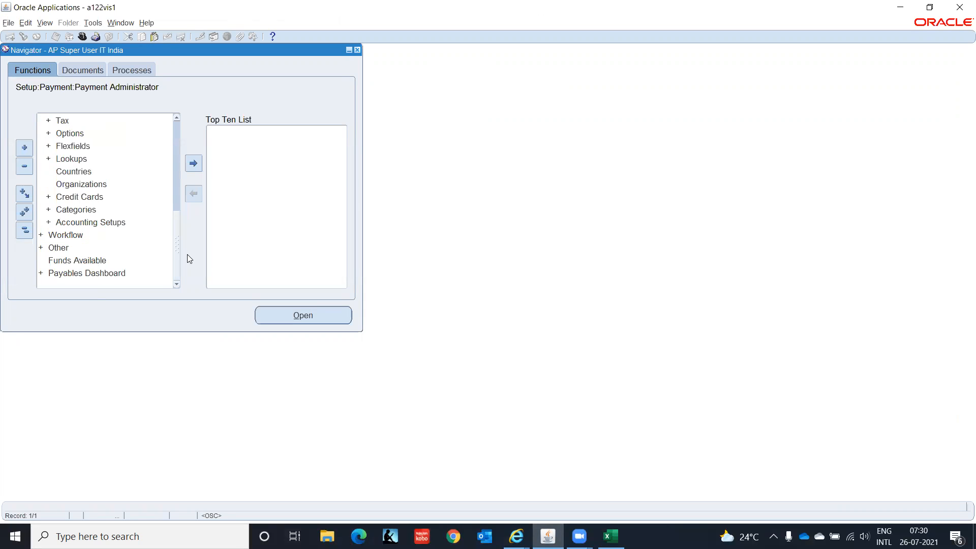
pyautogui.scroll(1, 178, 228)
pyautogui.scroll(10, 176, 221)
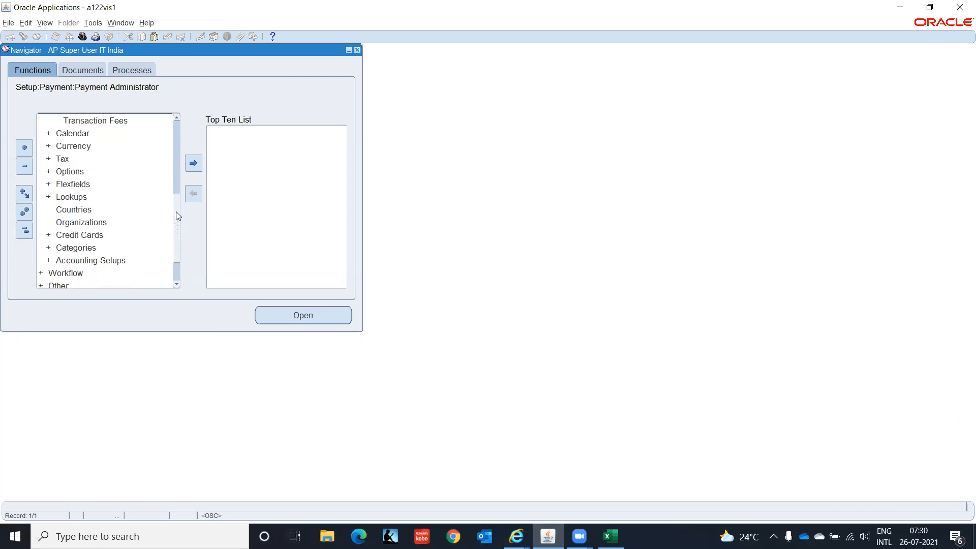
pyautogui.doubleClick(107, 198)
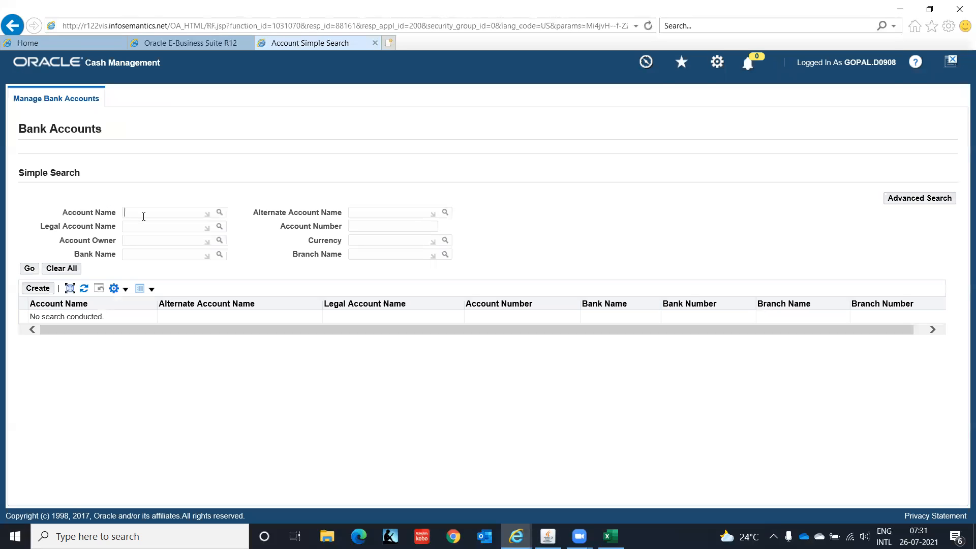
pyautogui.write('IT Private%')
pyautogui.click(29, 268)
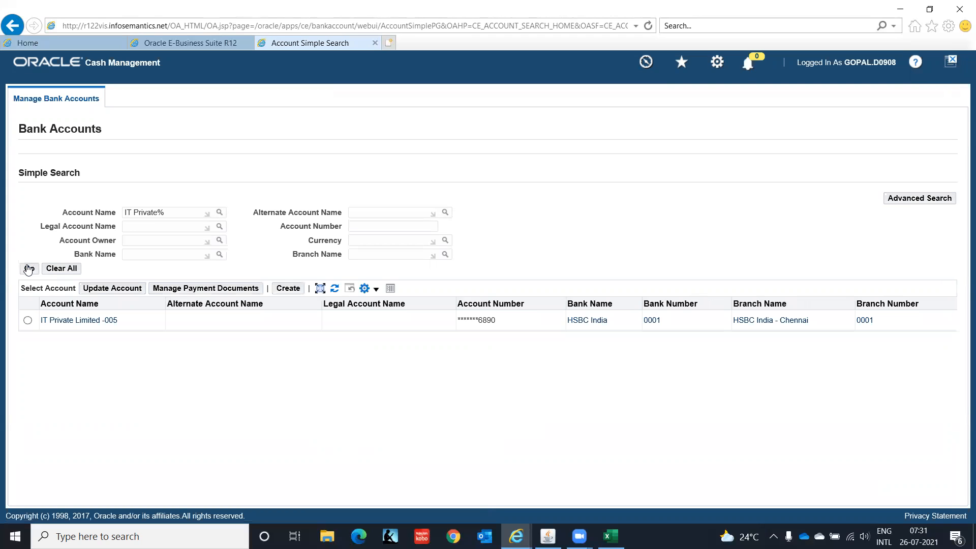
pyautogui.click(28, 320)
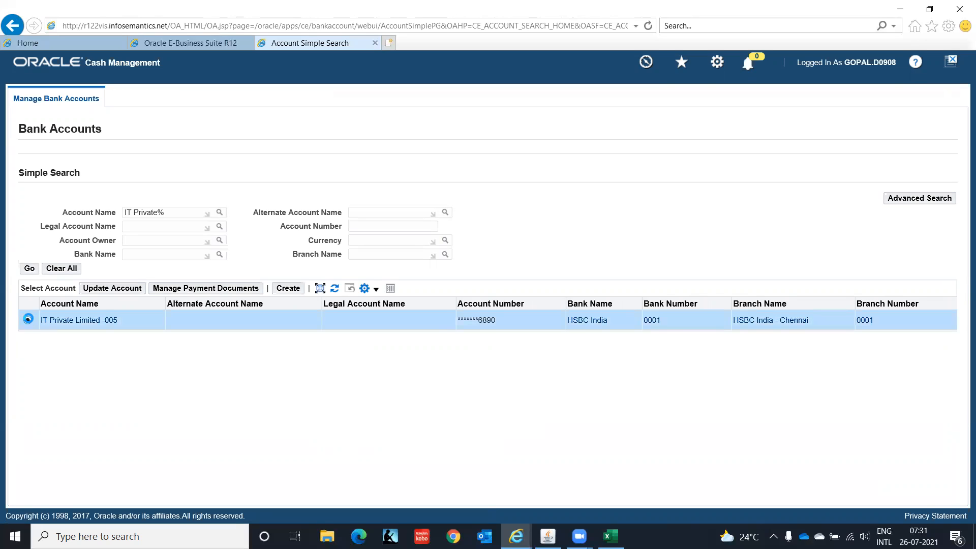
pyautogui.click(206, 288)
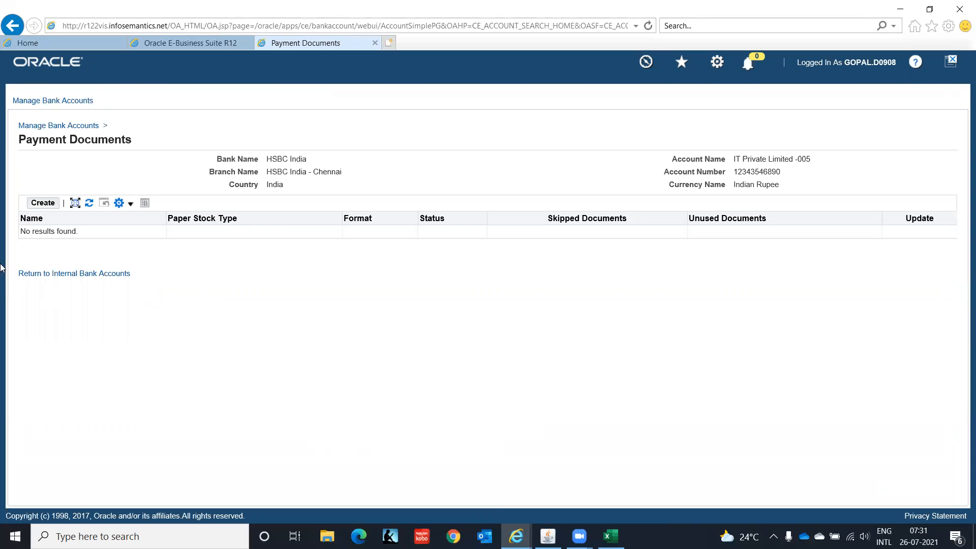
# Create a new payment document named 'HSBC Check'
pyautogui.click(50, 206)
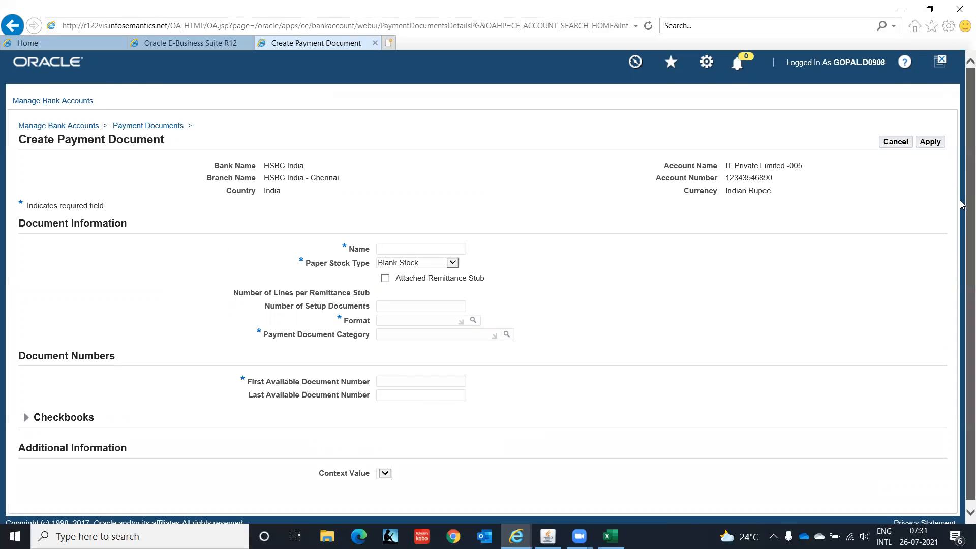
pyautogui.scroll(-1, 960, 204)
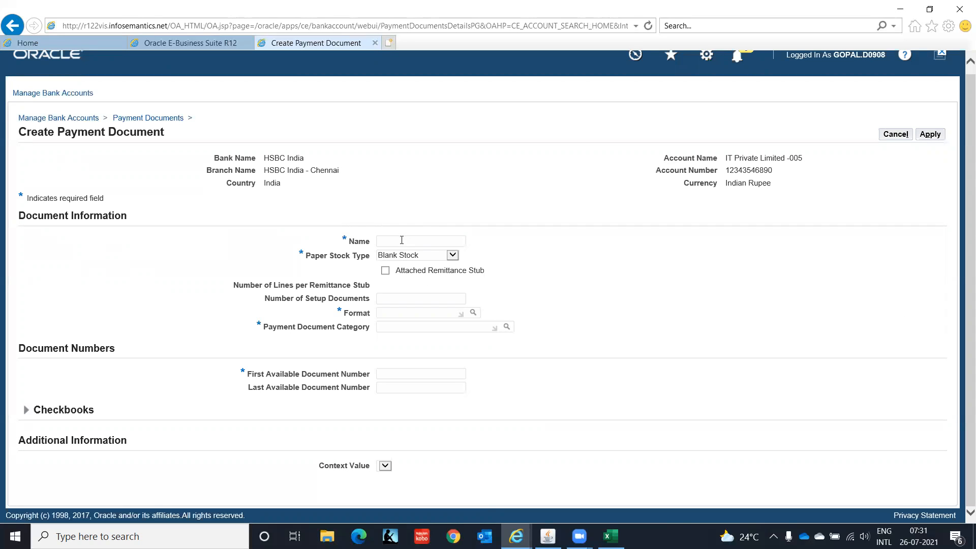
pyautogui.write('SBC Check')
pyautogui.press('Tab')
# Set the paper stock type to Prenumbered Stock and search formats for 'Standard'
pyautogui.click(452, 255)
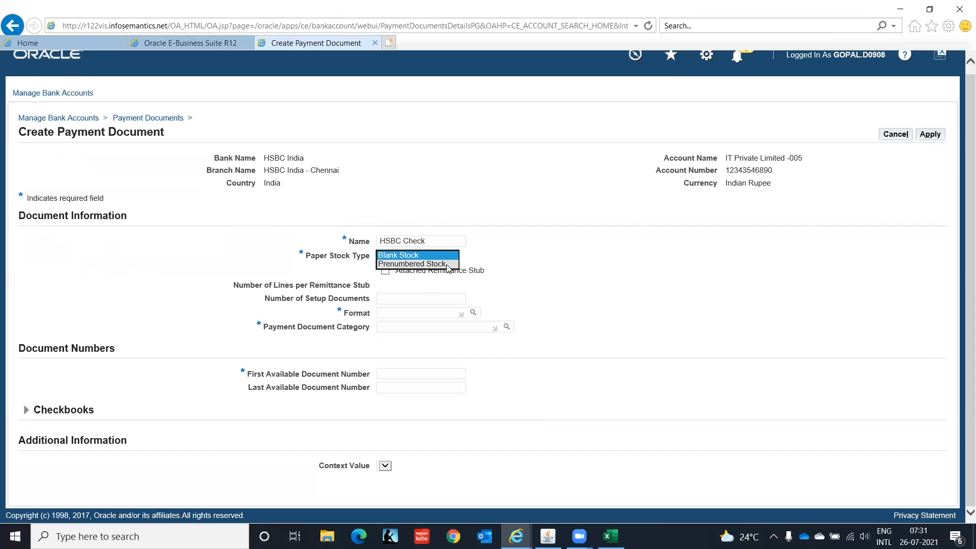
pyautogui.click(447, 264)
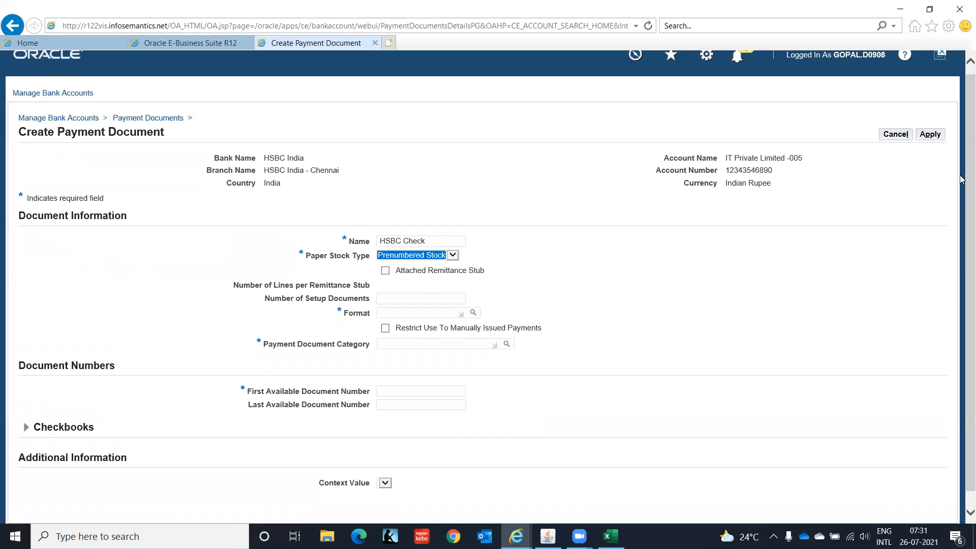
pyautogui.scroll(-2, 962, 214)
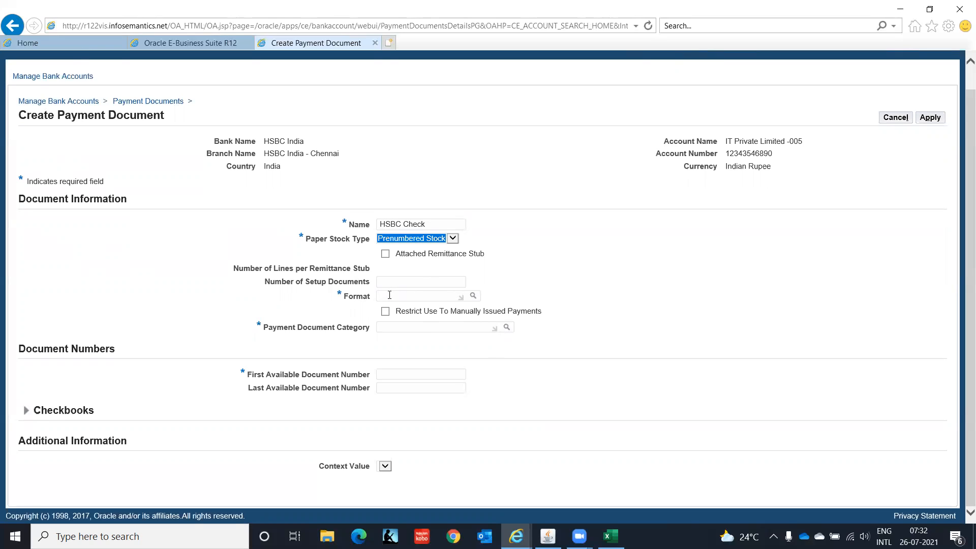
pyautogui.click(389, 295)
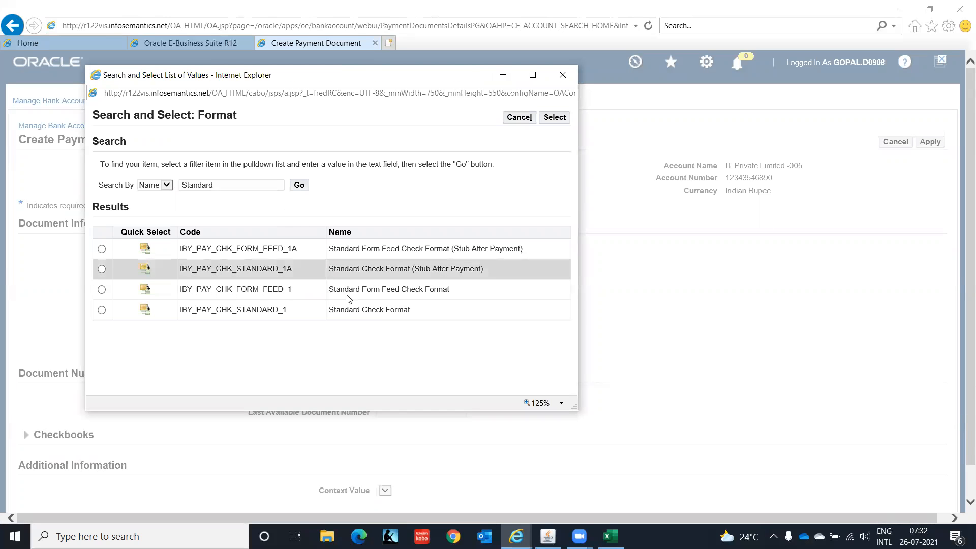
# Use Standard Check Format (IBY_PAY_CHK_STANDARD_1) as the format and CHECK PAY as the document category
pyautogui.click(146, 311)
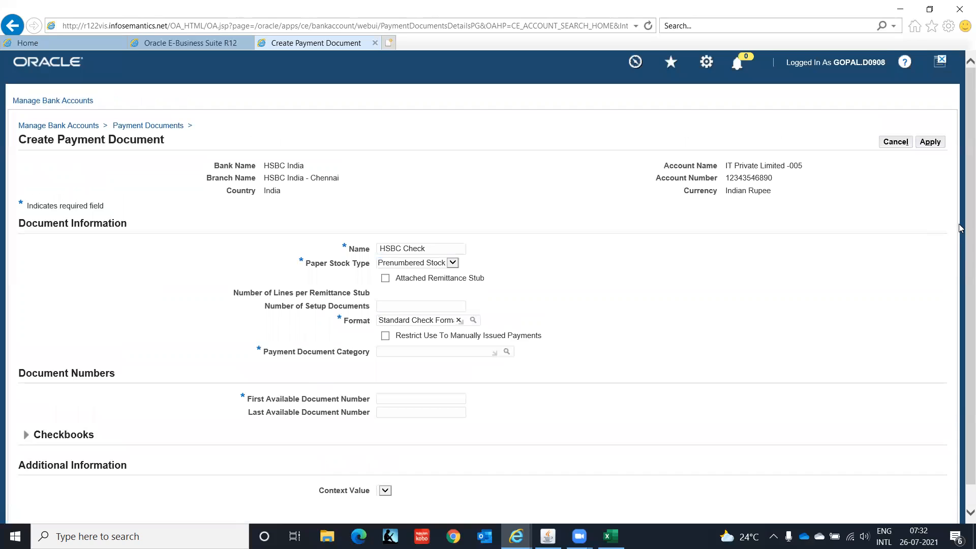
pyautogui.scroll(-2, 960, 239)
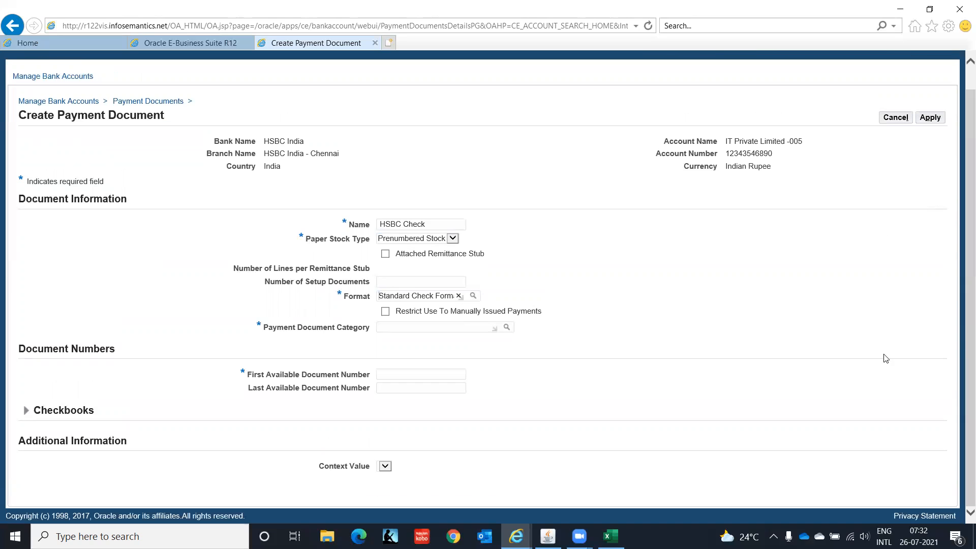
pyautogui.click(506, 328)
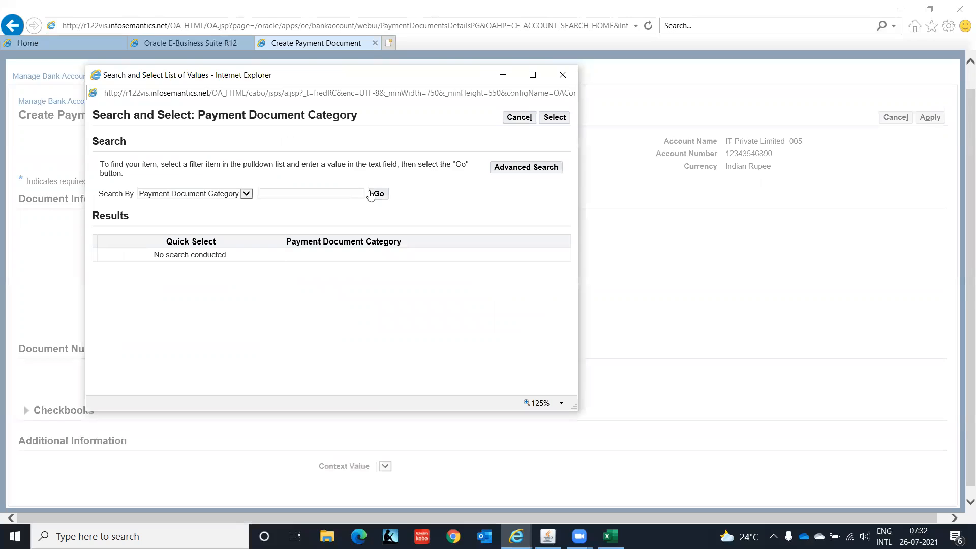
pyautogui.click(377, 195)
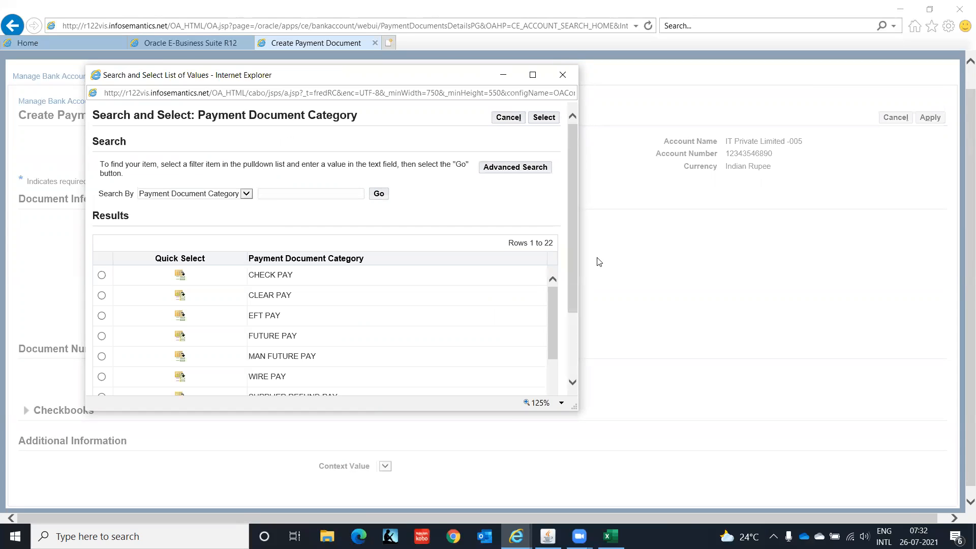
pyautogui.moveTo(573, 216); pyautogui.dragTo(523, 342)
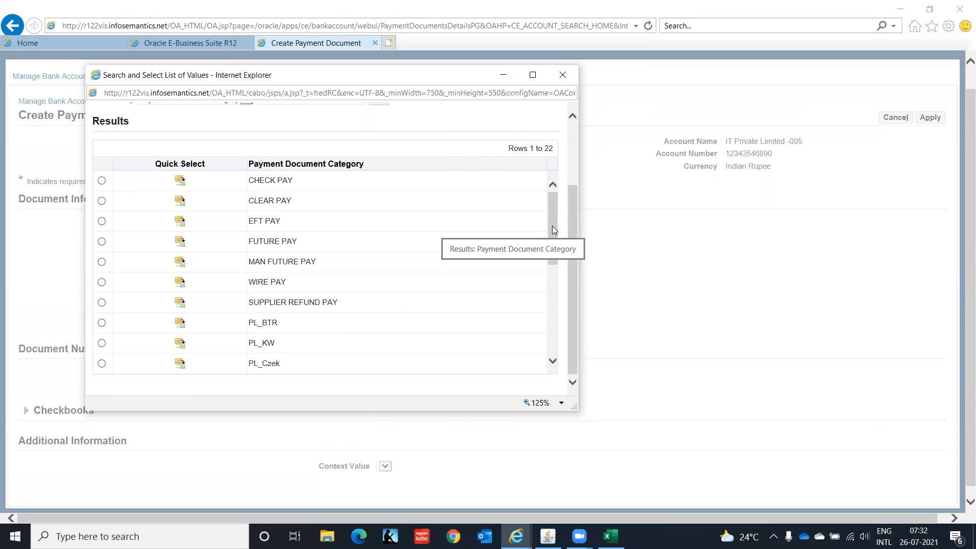
pyautogui.moveTo(553, 226); pyautogui.dragTo(554, 286)
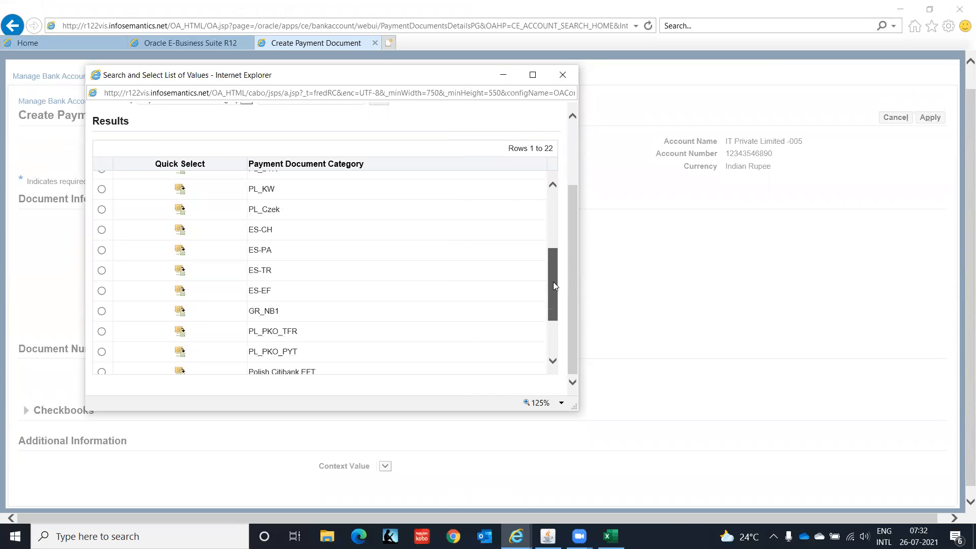
pyautogui.moveTo(554, 286); pyautogui.dragTo(452, 192)
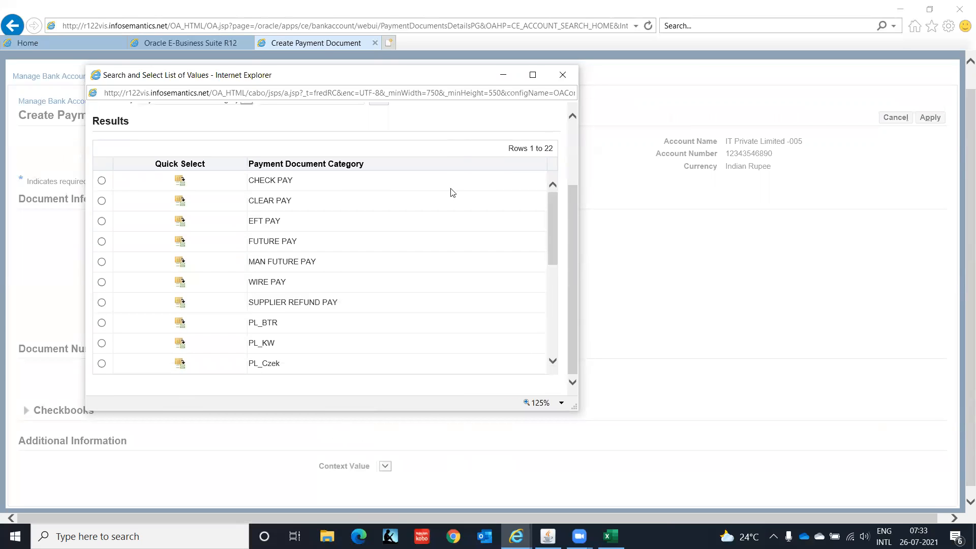
pyautogui.click(180, 180)
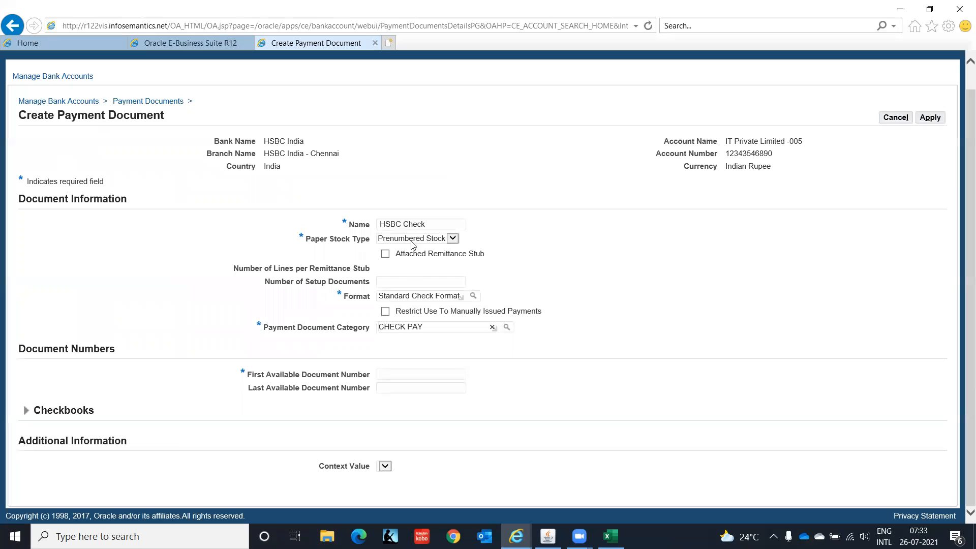
# Give HSBC Check document numbers 0121001 through 0121100 and apply it to the bank account
pyautogui.click(391, 370)
pyautogui.write('0121001')
pyautogui.press('Tab')
pyautogui.write('0121100')
pyautogui.click(930, 119)
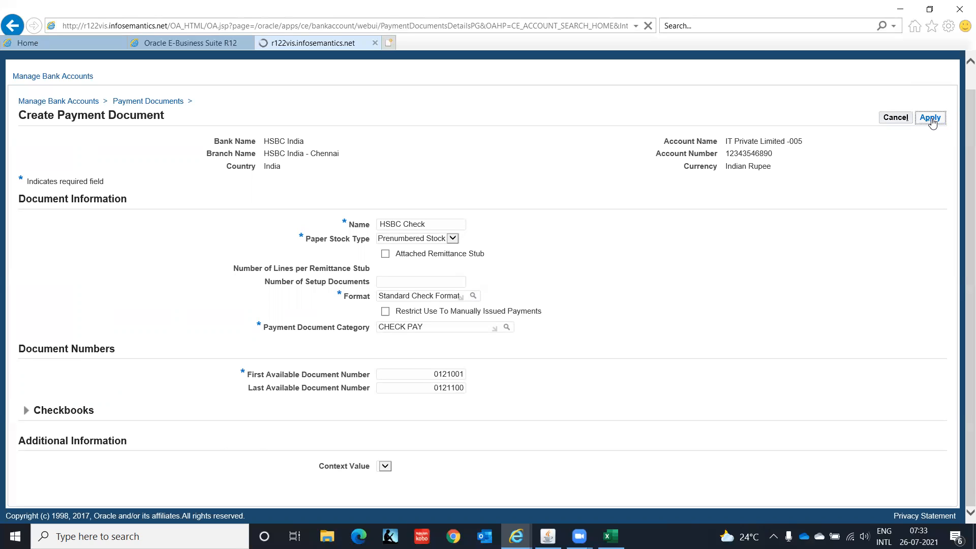
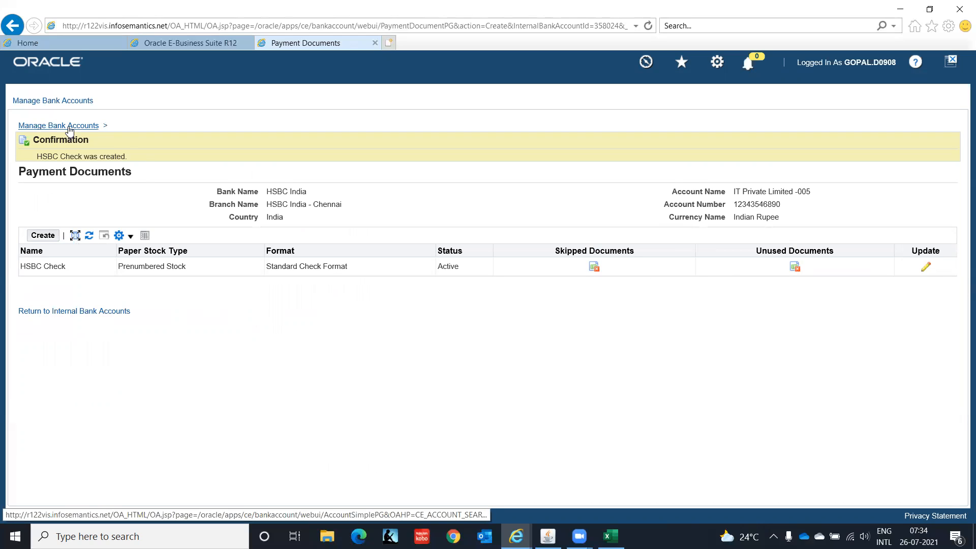
# Return to the bank accounts search and open Payment Administrator from the Navigator
pyautogui.click(70, 130)
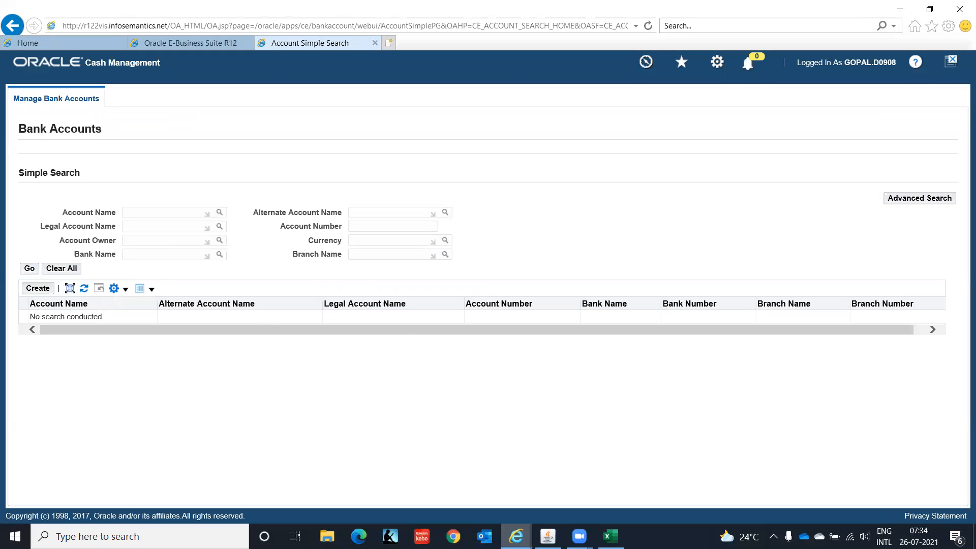
pyautogui.click(548, 536)
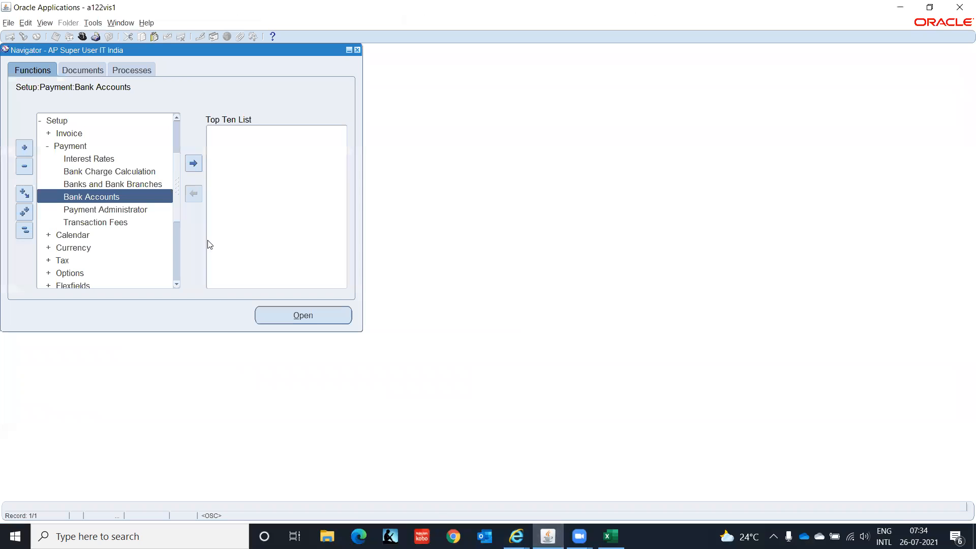
pyautogui.click(99, 211)
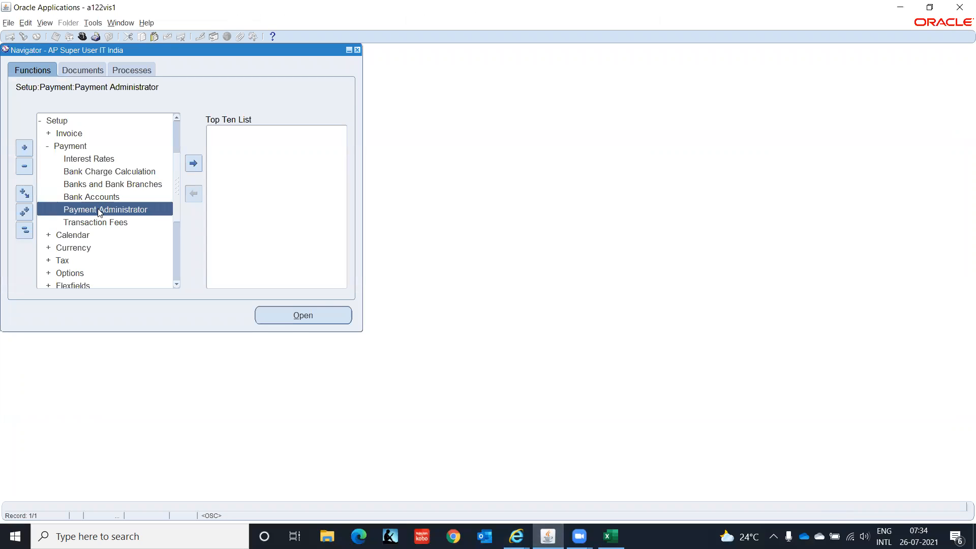
pyautogui.doubleClick(100, 209)
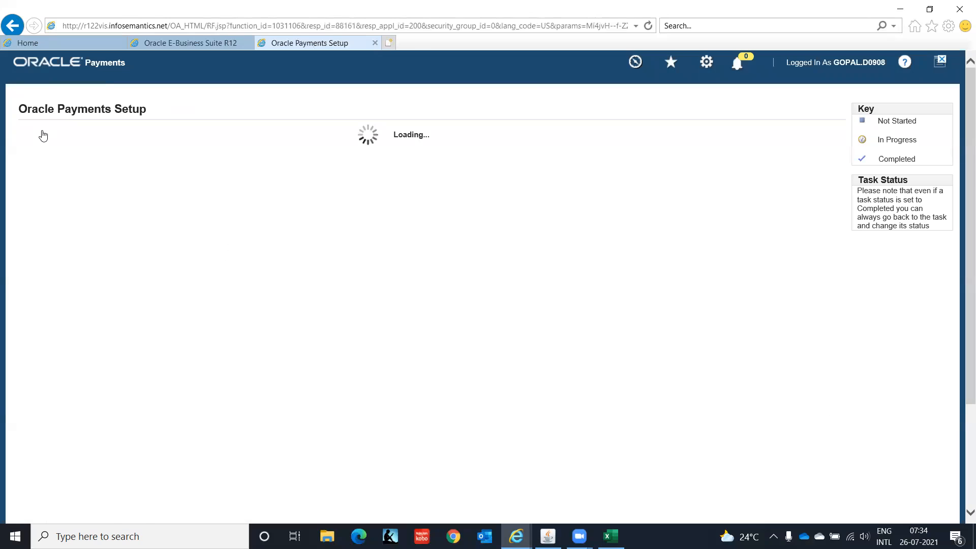
# Search Payment Process Profiles for code IT%DOM%PPP and open IT_DOM_PPP for update
pyautogui.moveTo(962, 220); pyautogui.dragTo(961, 419)
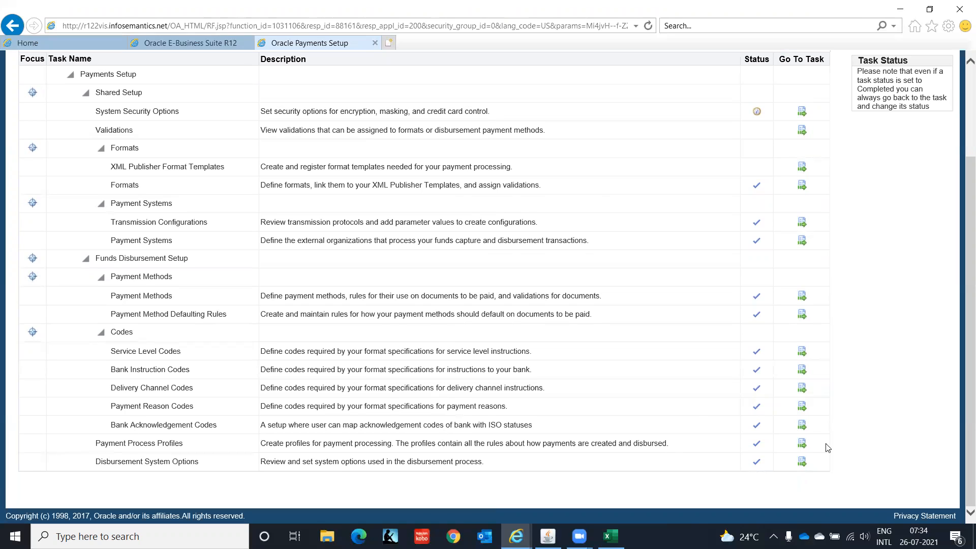
pyautogui.click(803, 445)
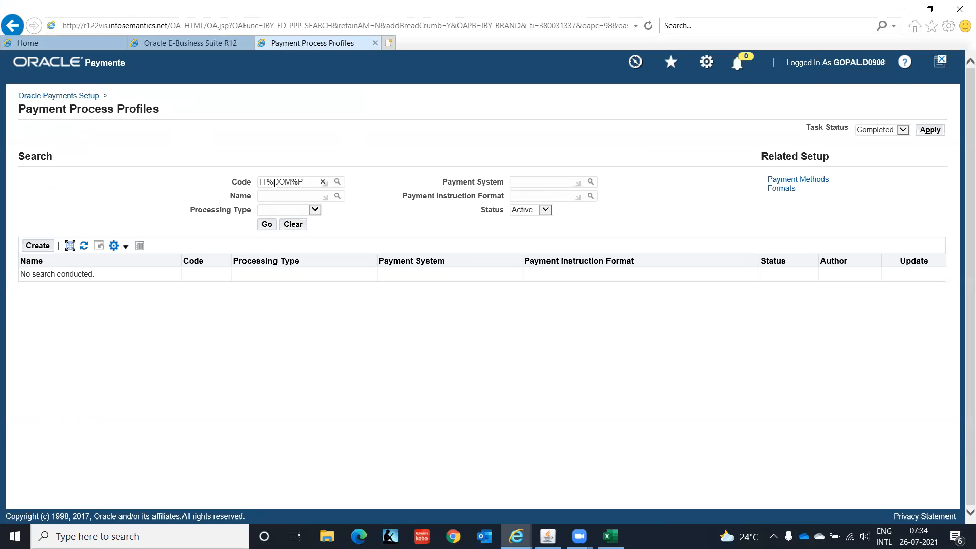
pyautogui.click(268, 225)
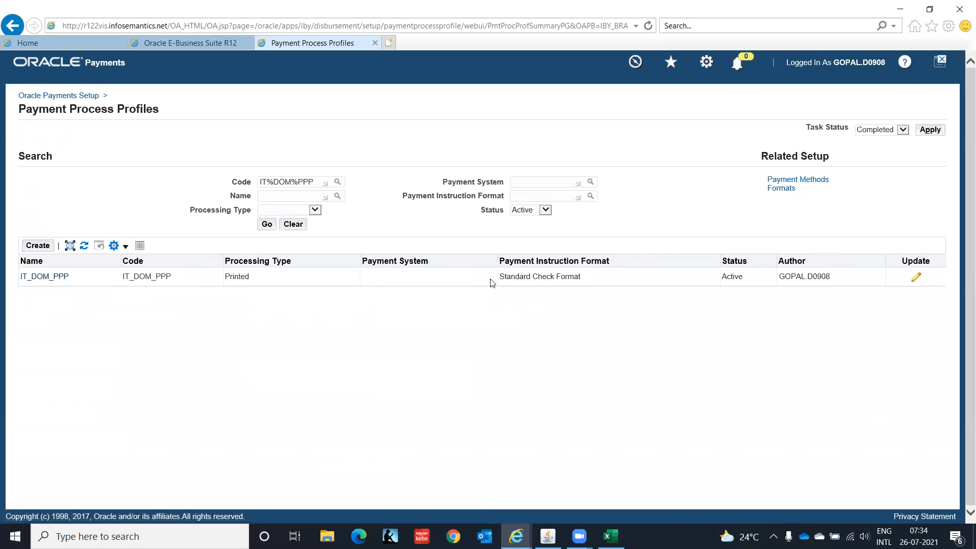
pyautogui.click(916, 279)
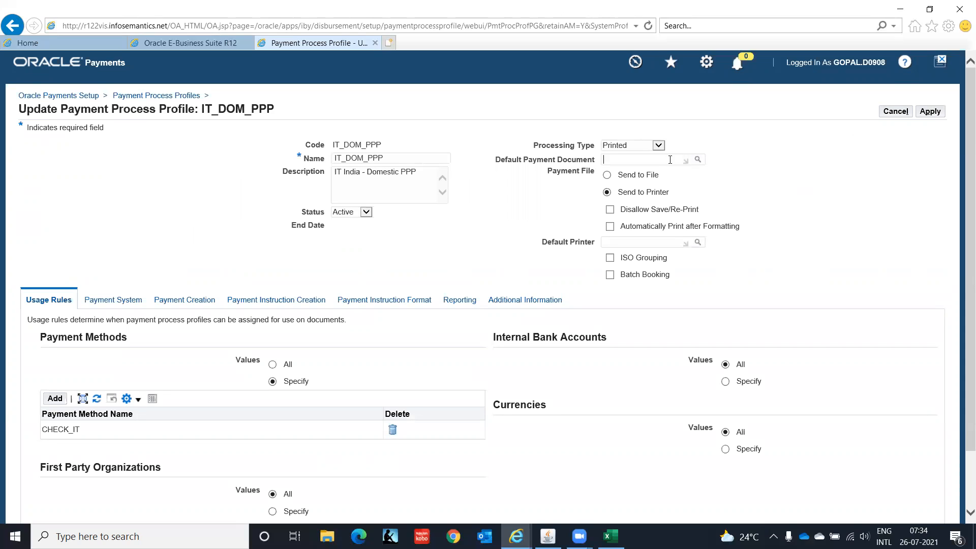
# Look up default payment documents by paper stock type and browse the results
pyautogui.click(697, 160)
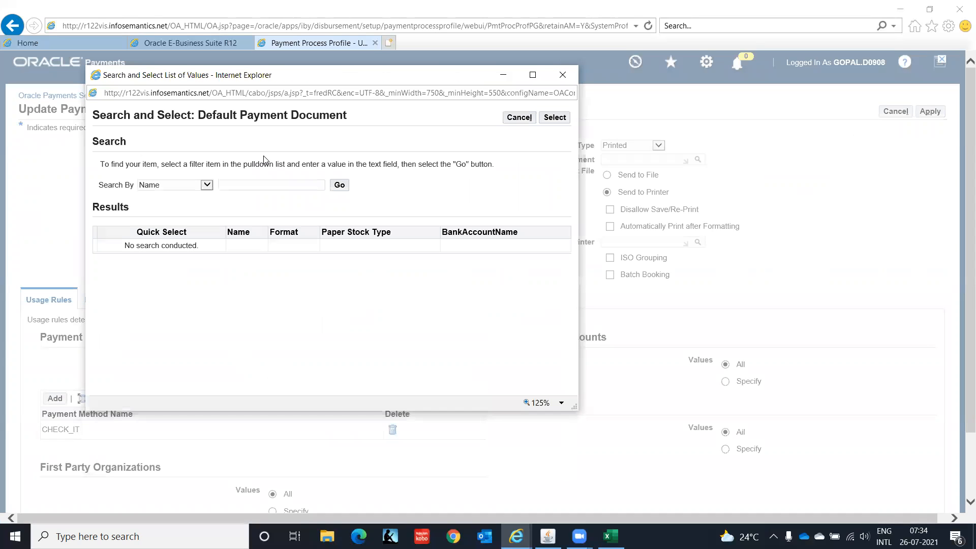
pyautogui.click(207, 185)
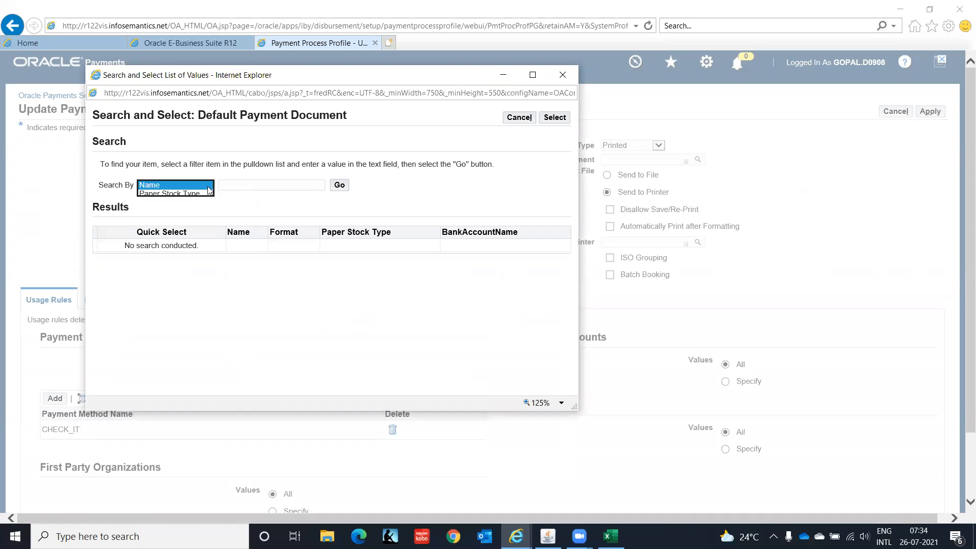
pyautogui.click(208, 194)
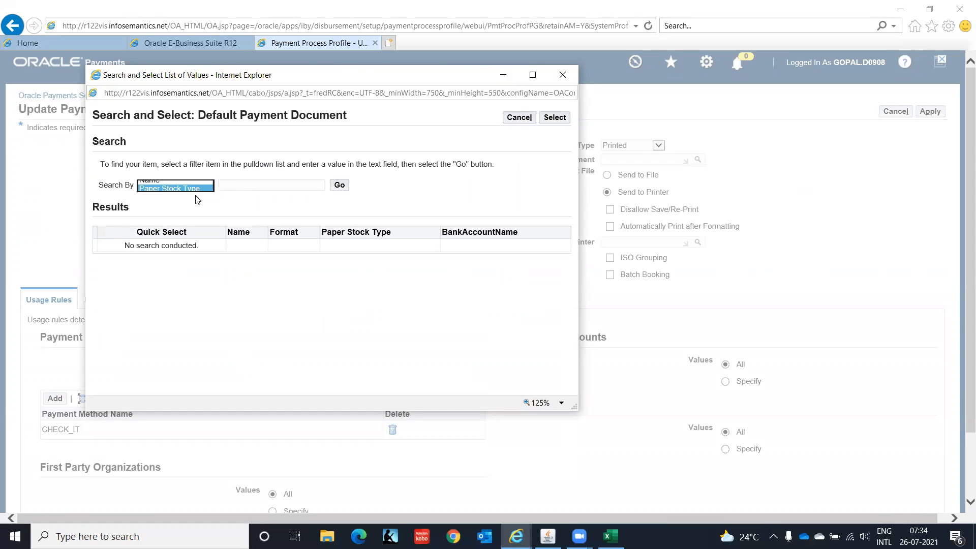
pyautogui.click(344, 187)
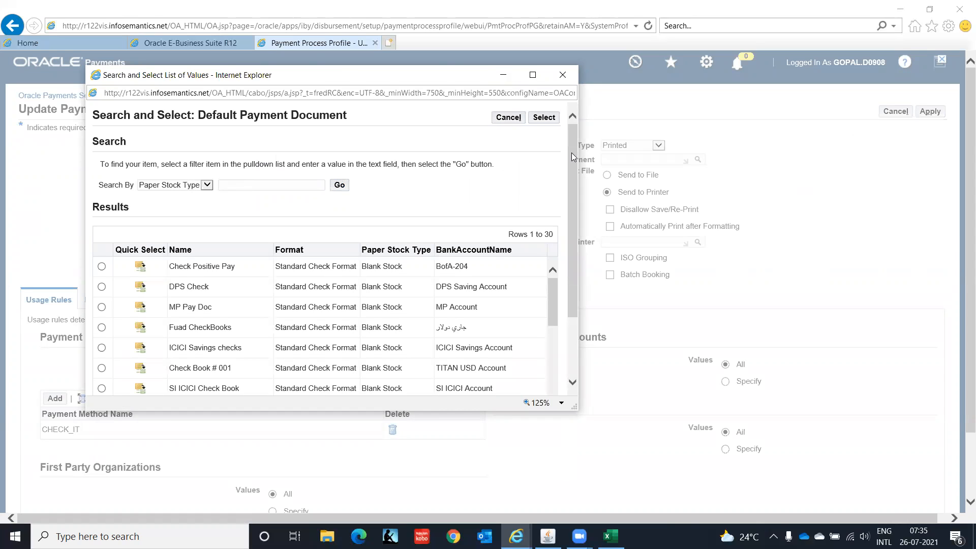
pyautogui.moveTo(571, 152); pyautogui.dragTo(589, 246)
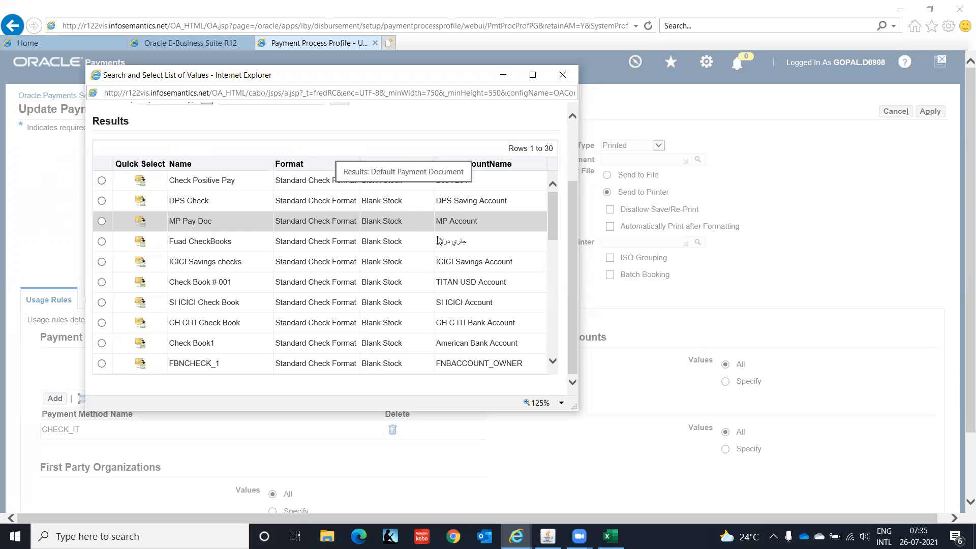
pyautogui.moveTo(553, 204); pyautogui.dragTo(561, 282)
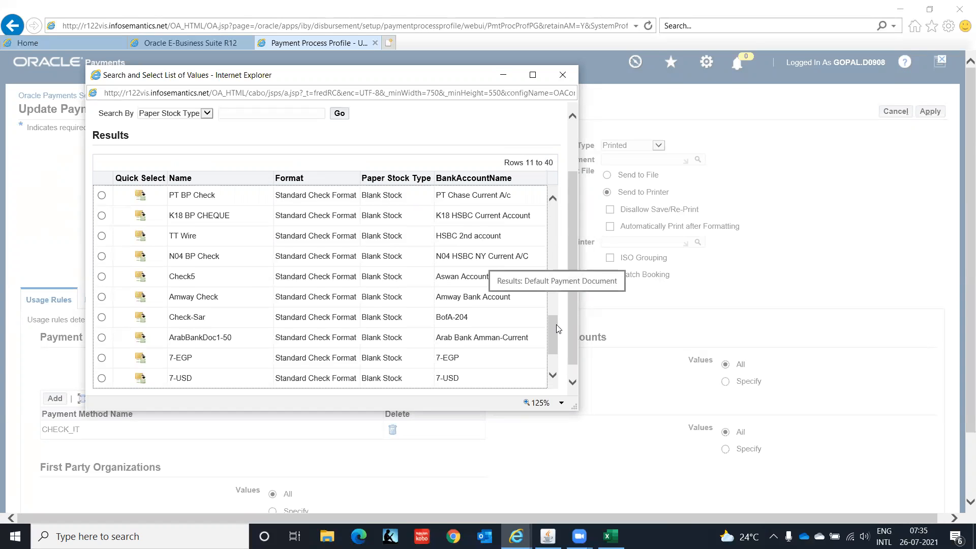
pyautogui.moveTo(556, 328); pyautogui.dragTo(557, 387)
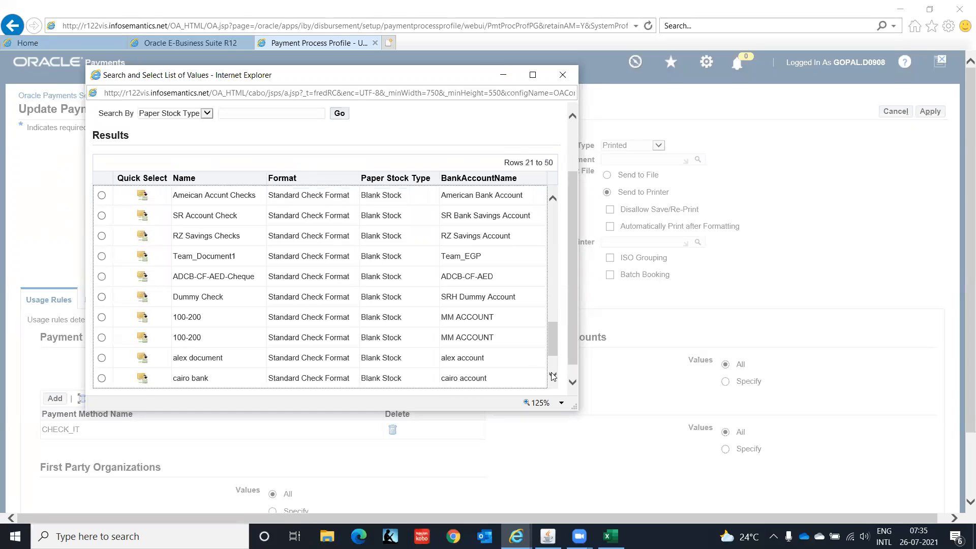
pyautogui.click(553, 376)
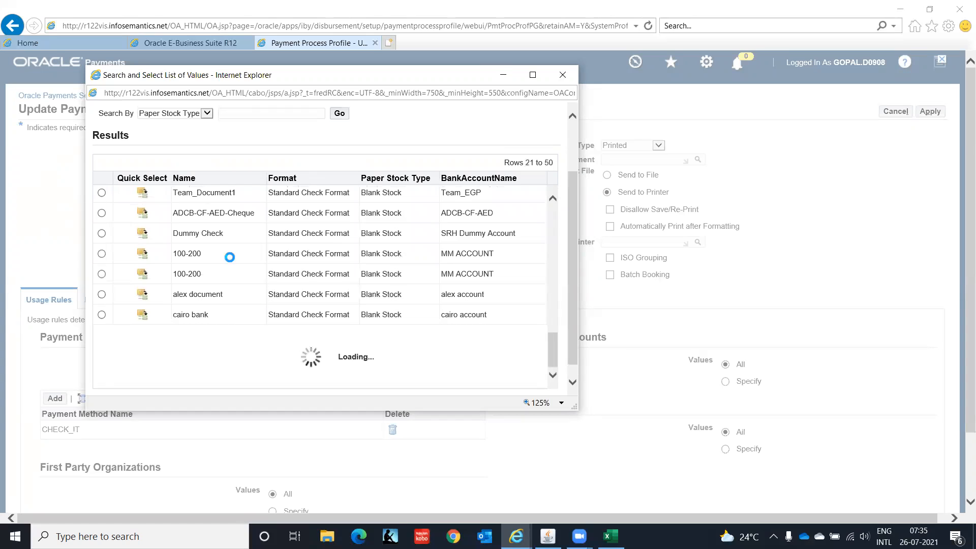
# Search payment documents by name HSBC% and pick the HSBC Check on IT Private Limited -005
pyautogui.click(251, 113)
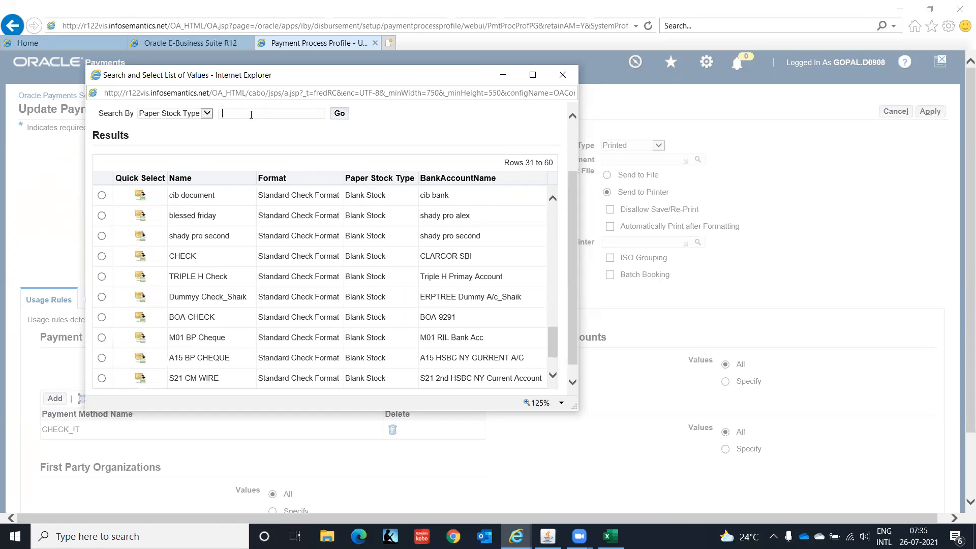
pyautogui.write('HSBC%')
pyautogui.click(339, 114)
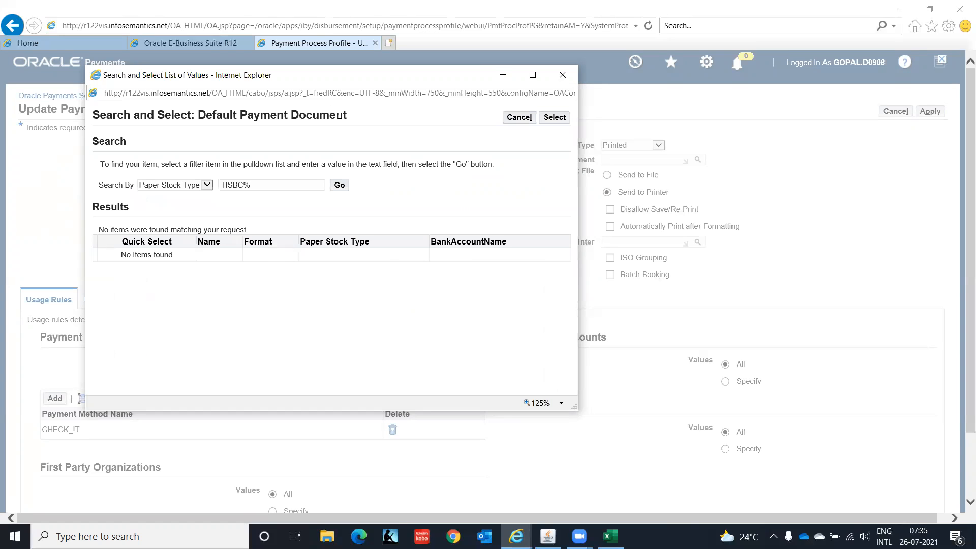
pyautogui.click(207, 185)
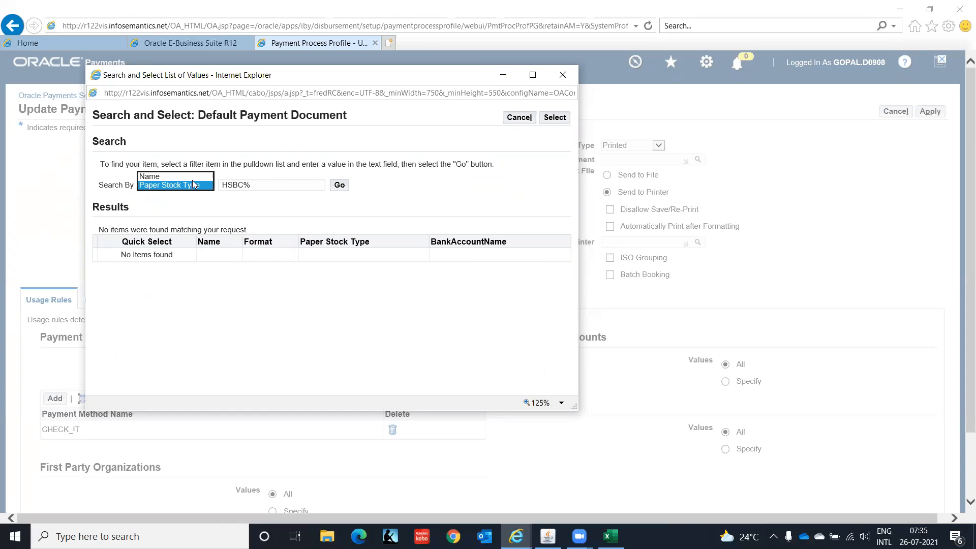
pyautogui.click(193, 181)
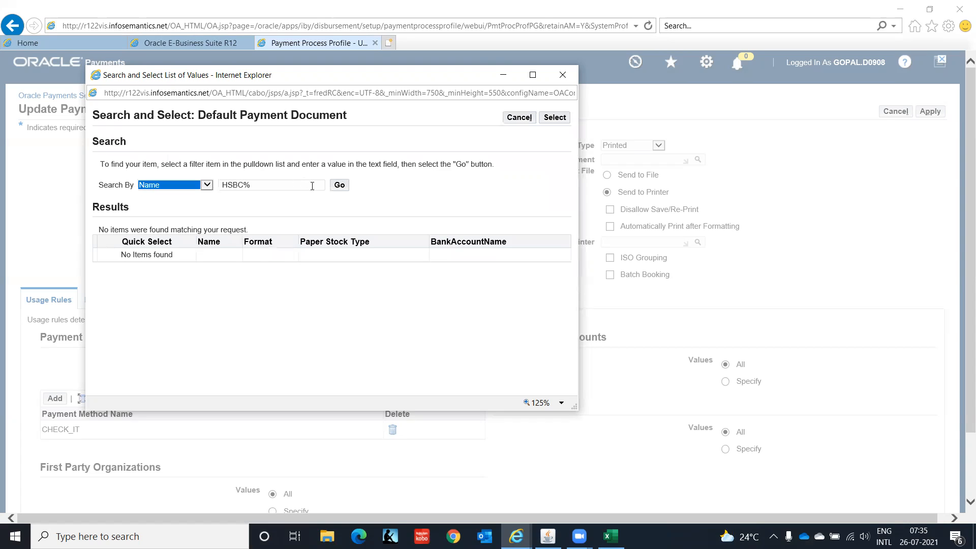
pyautogui.click(337, 186)
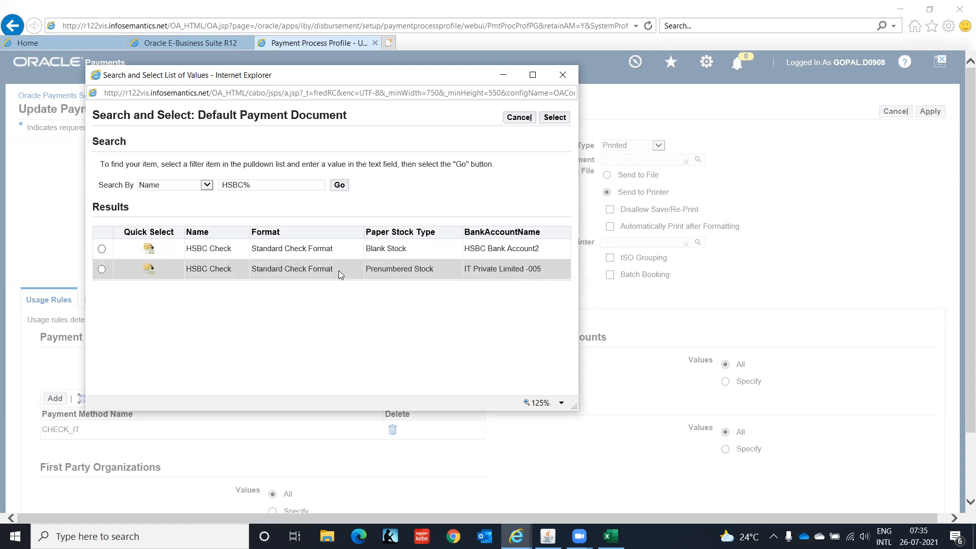
pyautogui.click(148, 269)
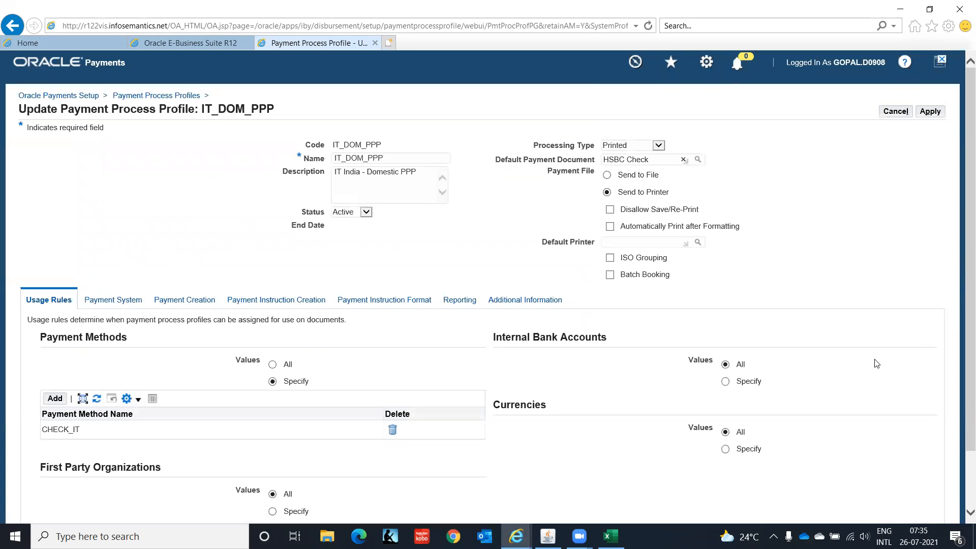
# Apply the IT_DOM_PPP profile and task status, log out, and close the browser window
pyautogui.click(930, 111)
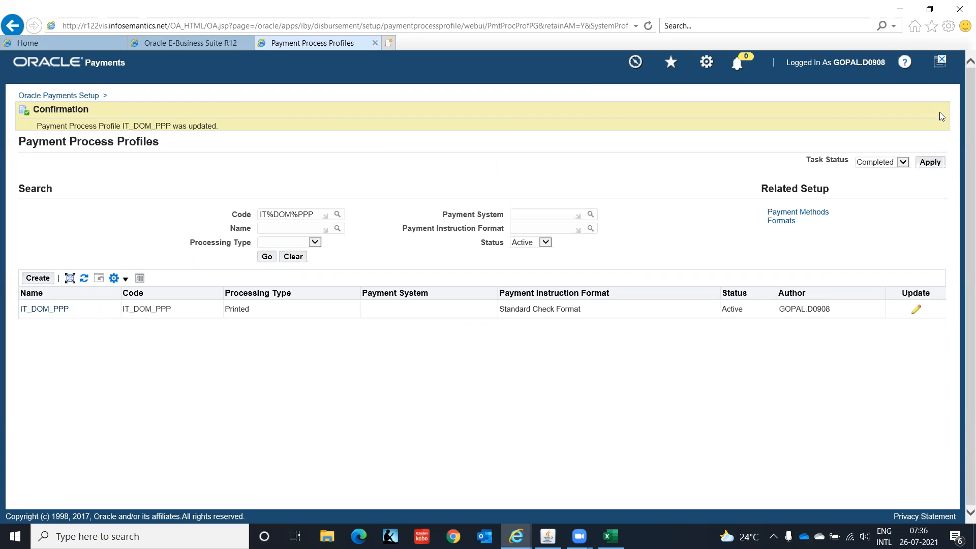
pyautogui.click(929, 164)
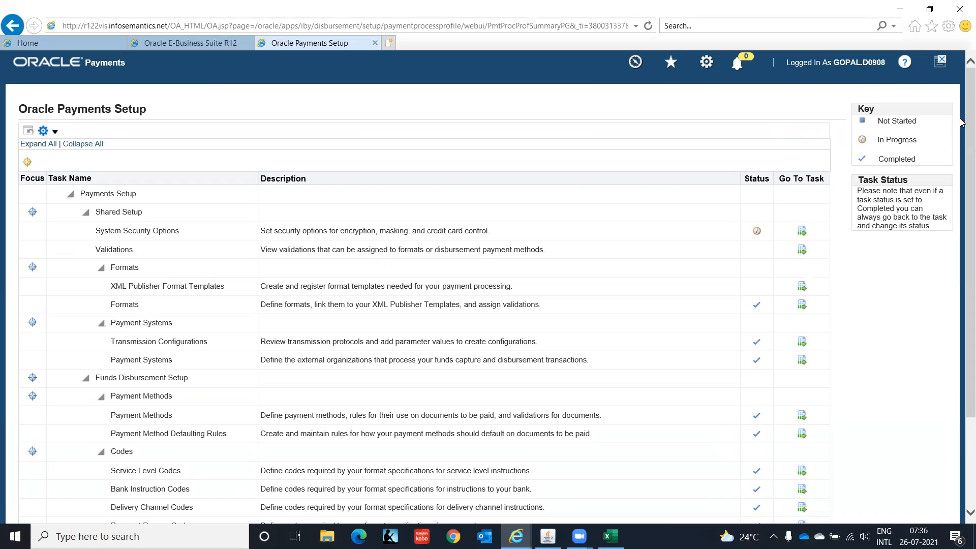
pyautogui.scroll(-3, 962, 314)
pyautogui.scroll(3, 963, 152)
pyautogui.click(941, 63)
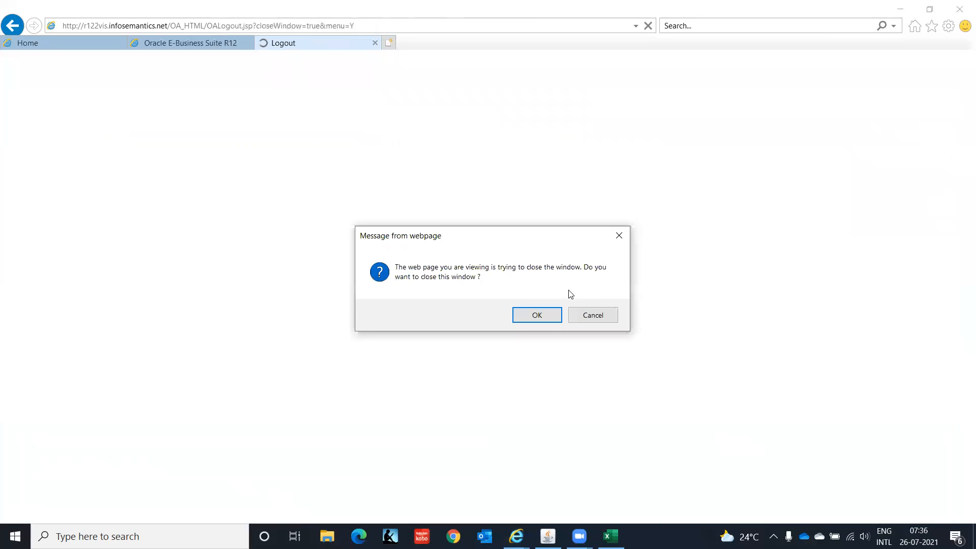
pyautogui.click(548, 318)
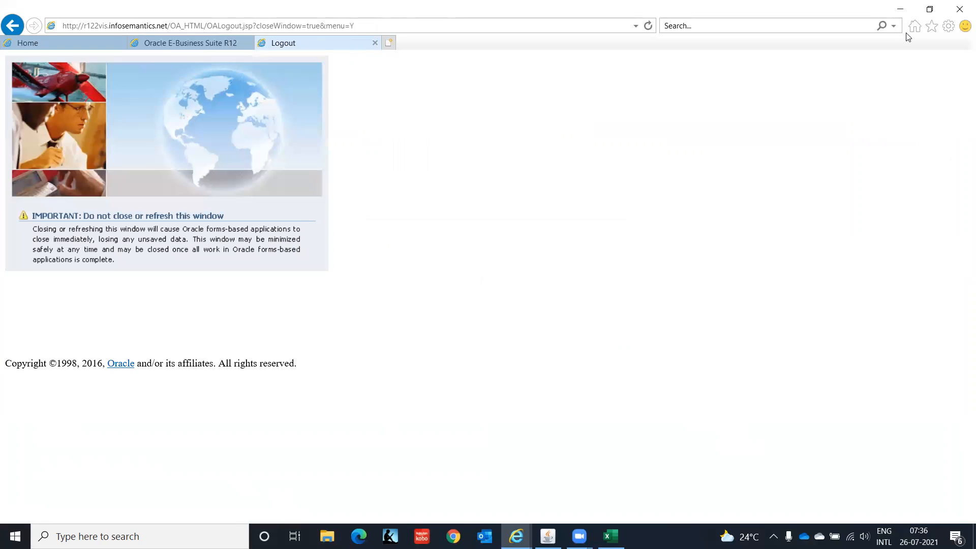
pyautogui.click(899, 9)
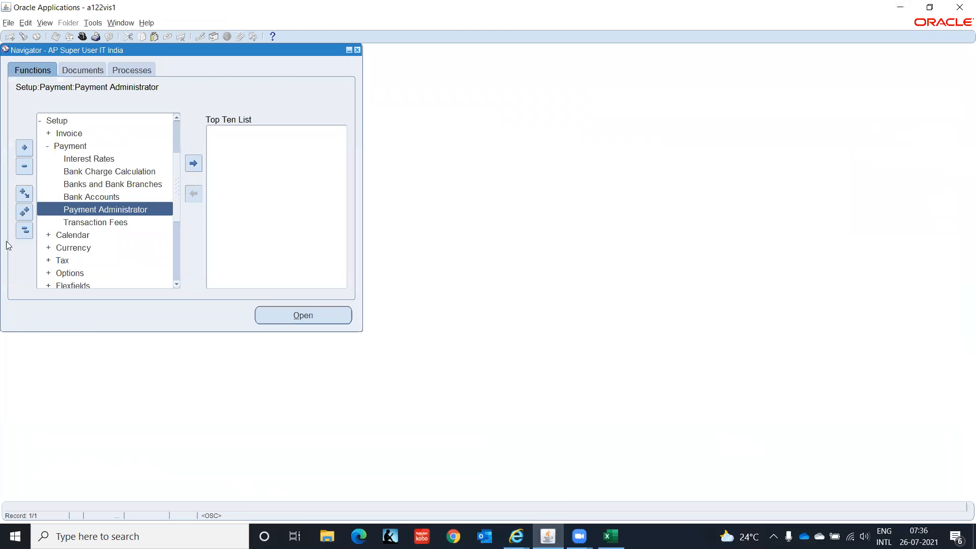
# Open Invoice Batches under Invoices > Entry and query the Hardware batch to list its invoices
pyautogui.click(24, 230)
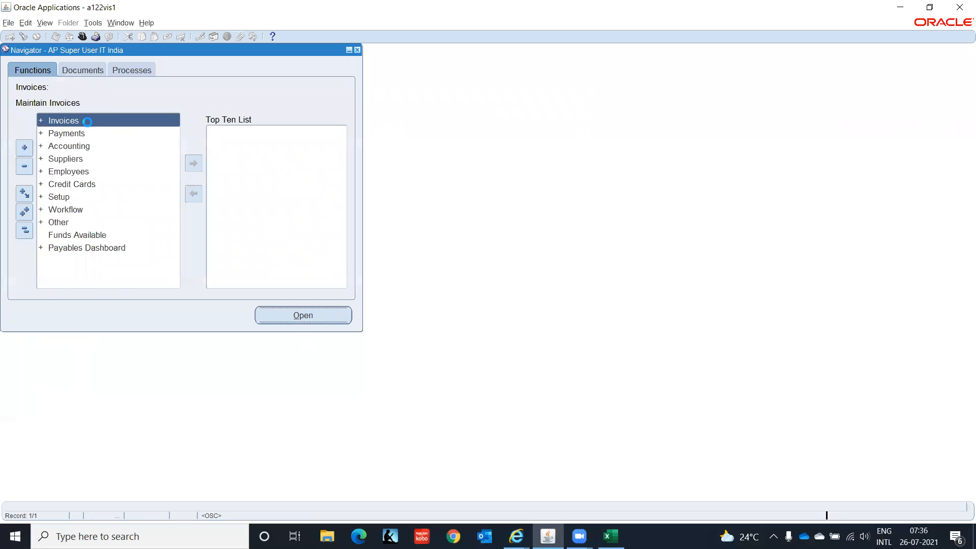
pyautogui.doubleClick(63, 120)
pyautogui.doubleClick(89, 127)
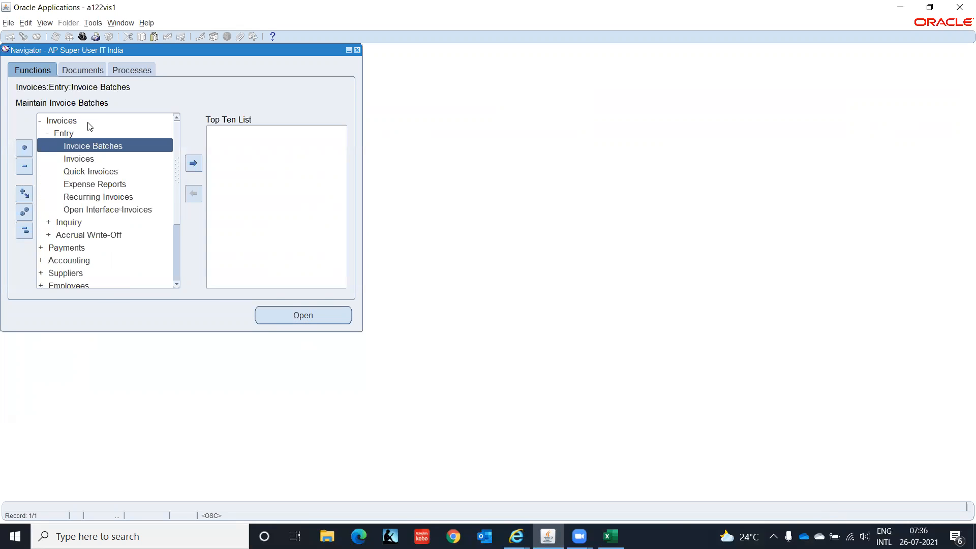
pyautogui.press('Return')
pyautogui.press('F11')
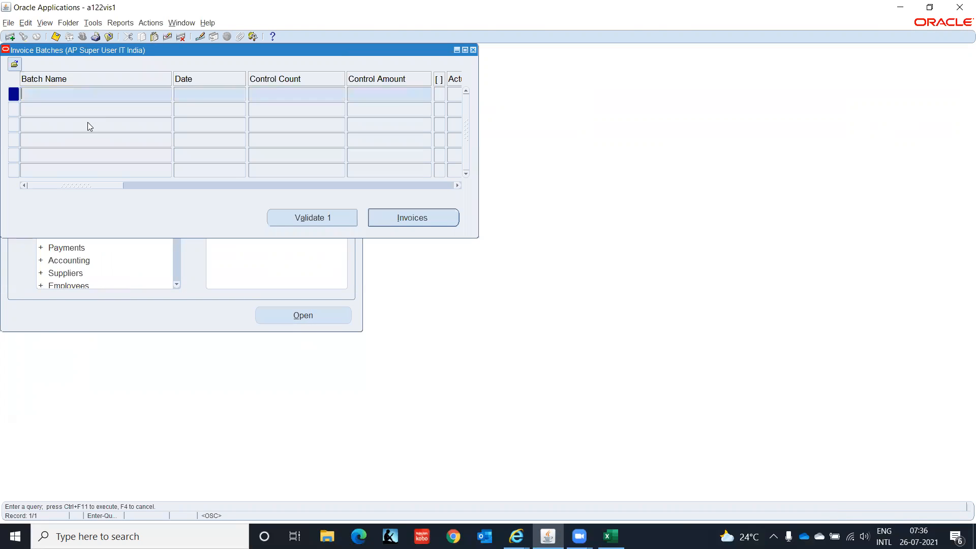
pyautogui.write('Hardware')
pyautogui.click(404, 219)
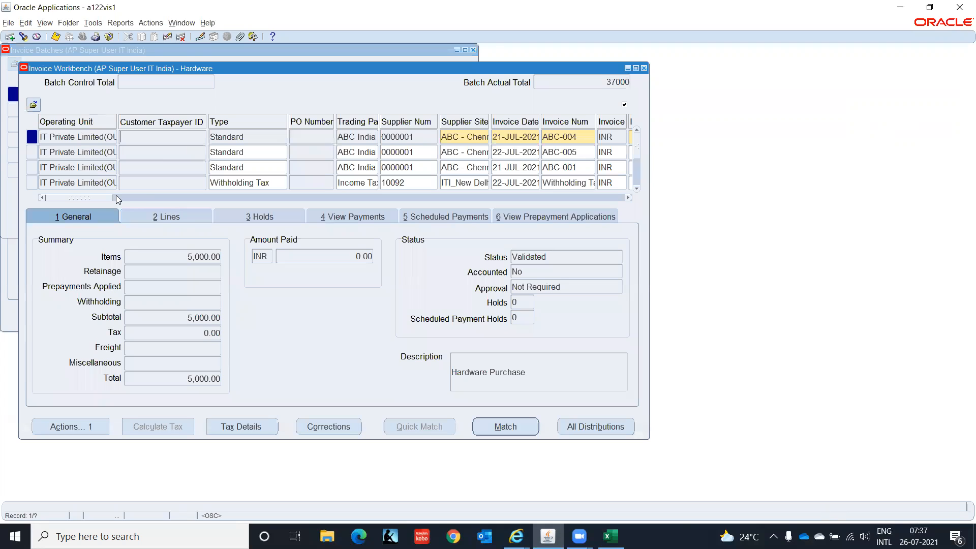
# Set invoice ABC-004's payment method to CHECK_IT from the list and save it
pyautogui.moveTo(99, 195); pyautogui.dragTo(378, 218)
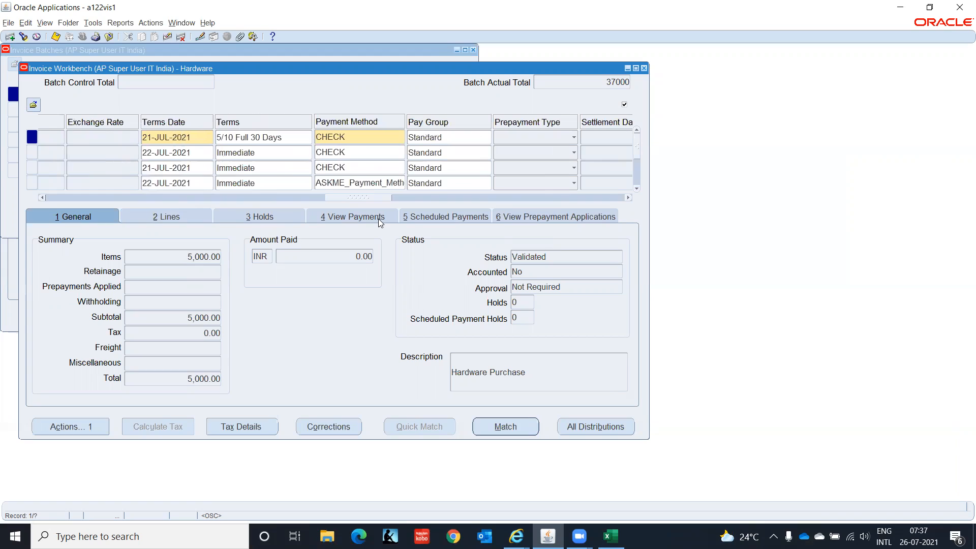
pyautogui.click(363, 138)
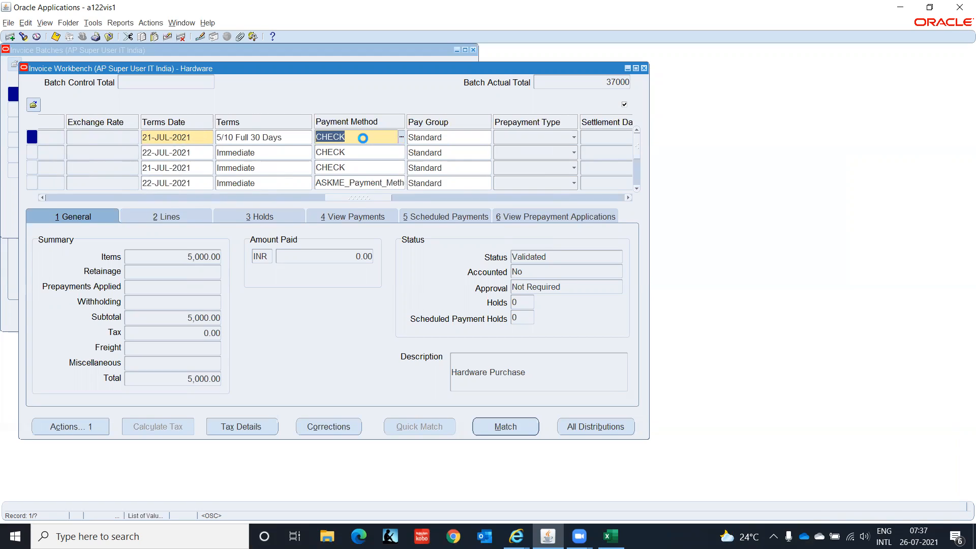
pyautogui.click(362, 137)
pyautogui.click(402, 138)
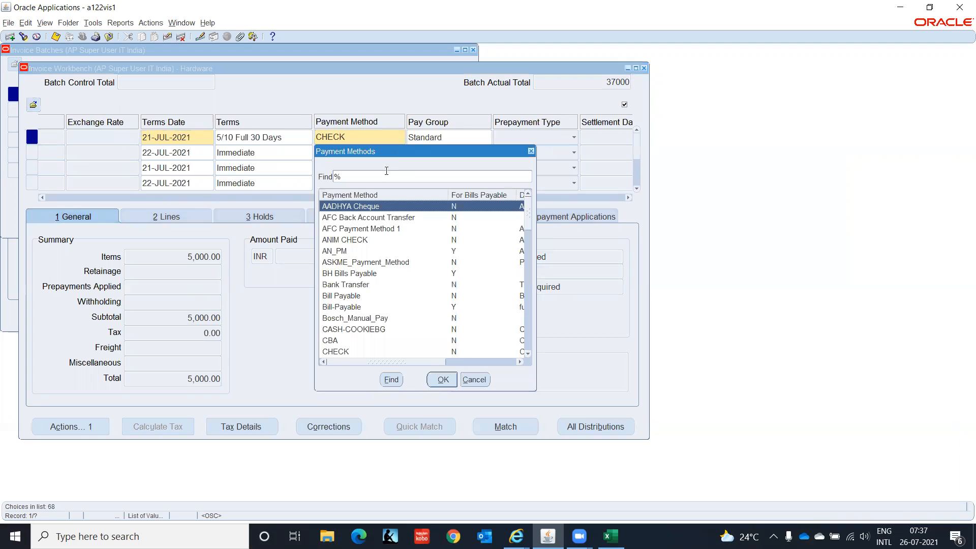
pyautogui.click(344, 331)
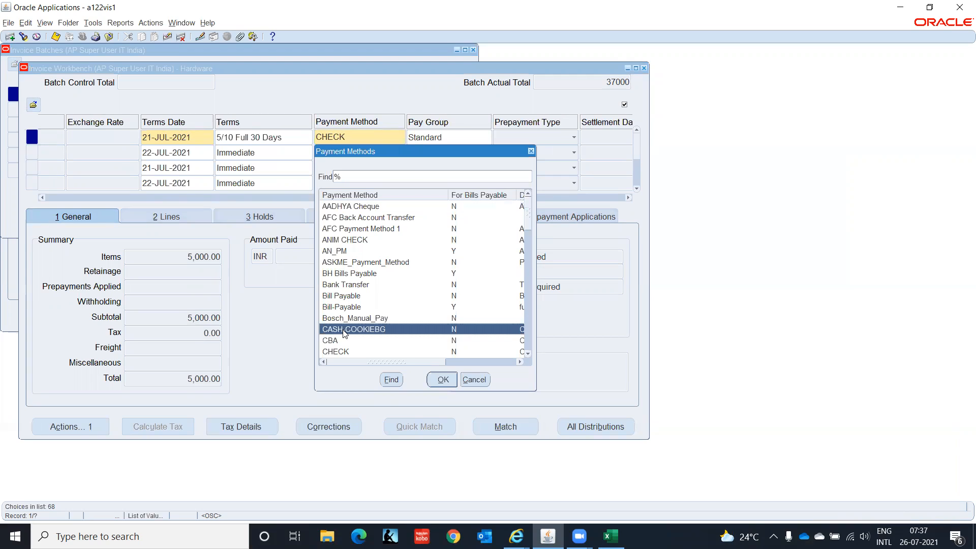
pyautogui.press('Down')
pyautogui.press('Down')
pyautogui.press('Down')
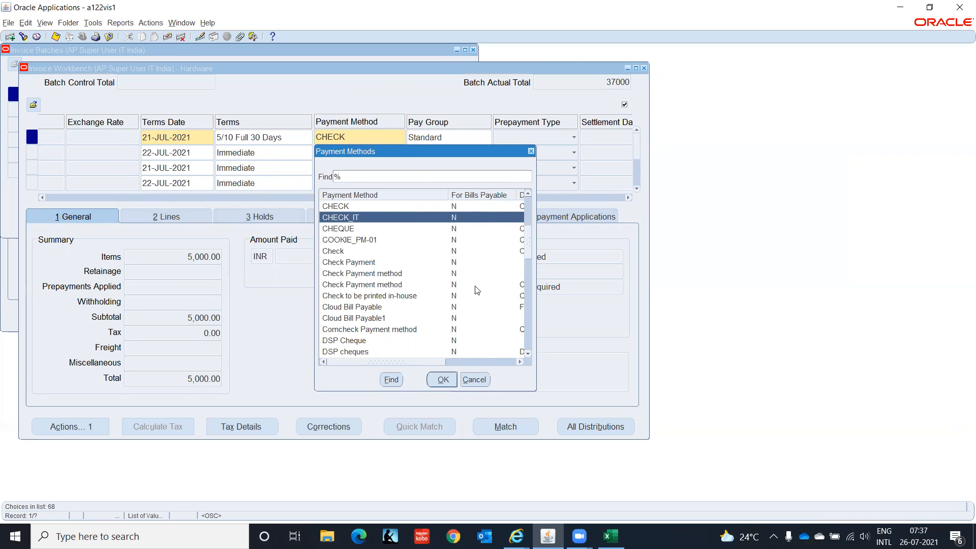
pyautogui.click(440, 379)
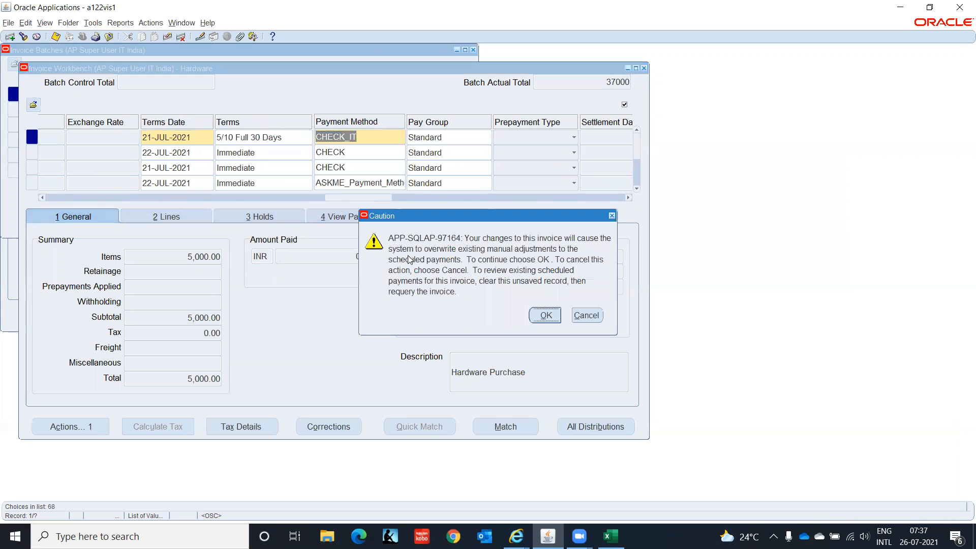
pyautogui.click(539, 313)
pyautogui.hotkey('ctrl', 's')
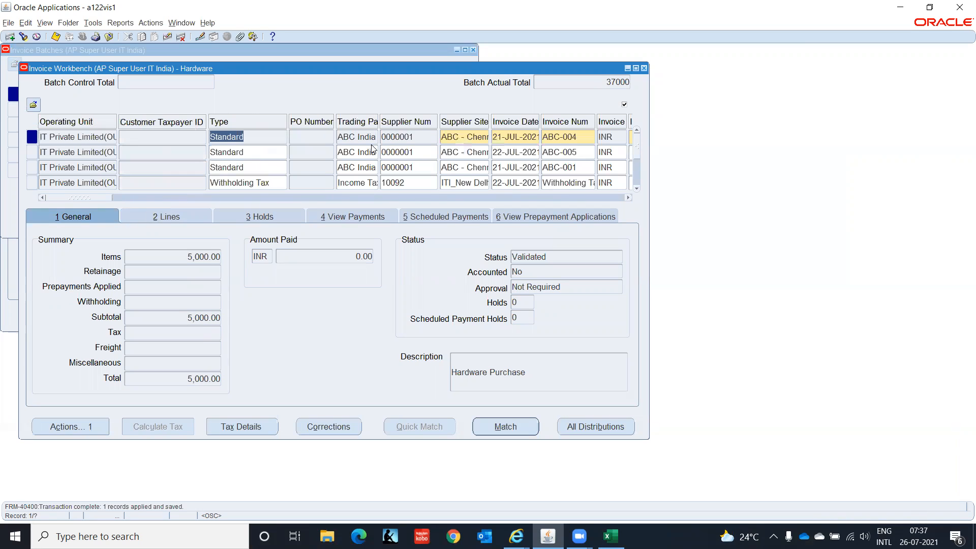
# Paste CHECK_IT as invoice ABC-005's payment method and accept the overwrite warning
pyautogui.moveTo(108, 199); pyautogui.dragTo(389, 216)
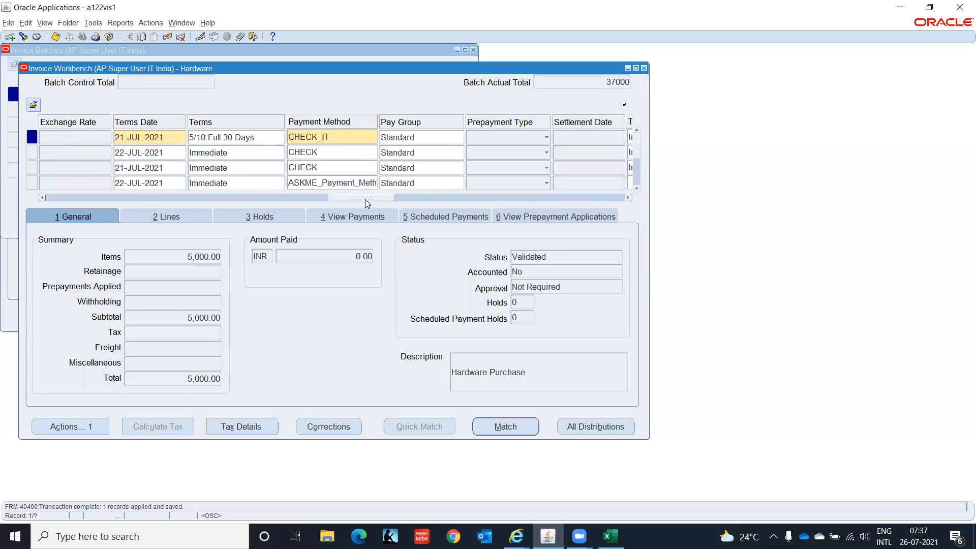
pyautogui.click(344, 136)
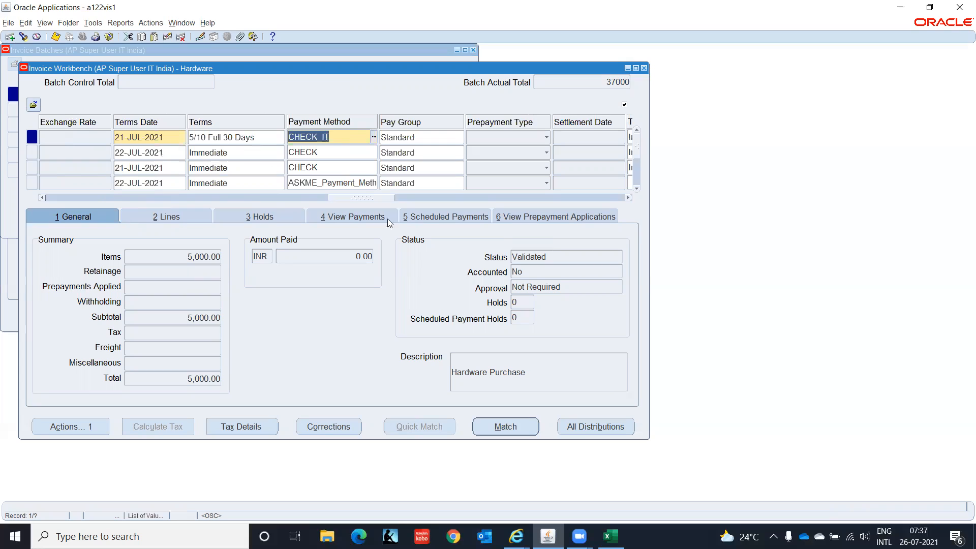
pyautogui.click(437, 219)
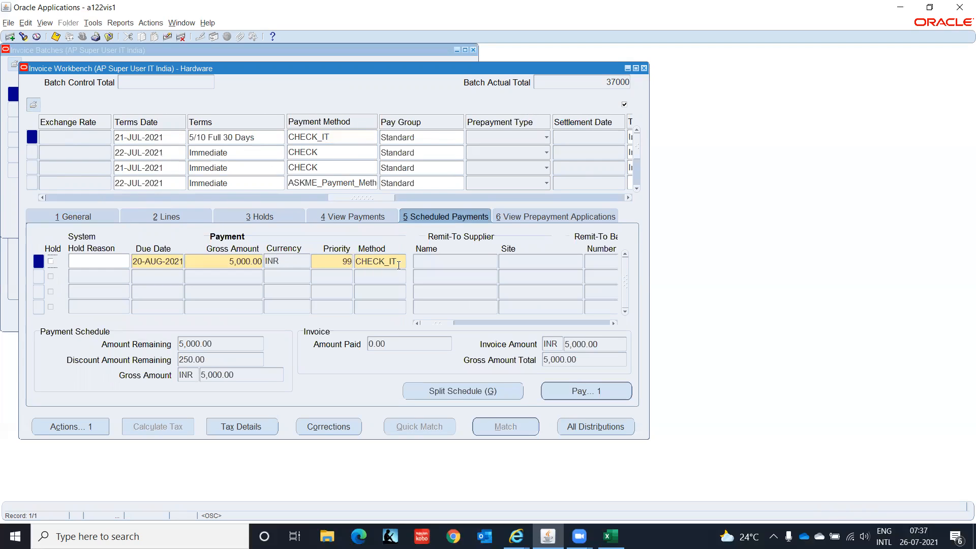
pyautogui.click(358, 138)
pyautogui.hotkey('ctrl', 'c')
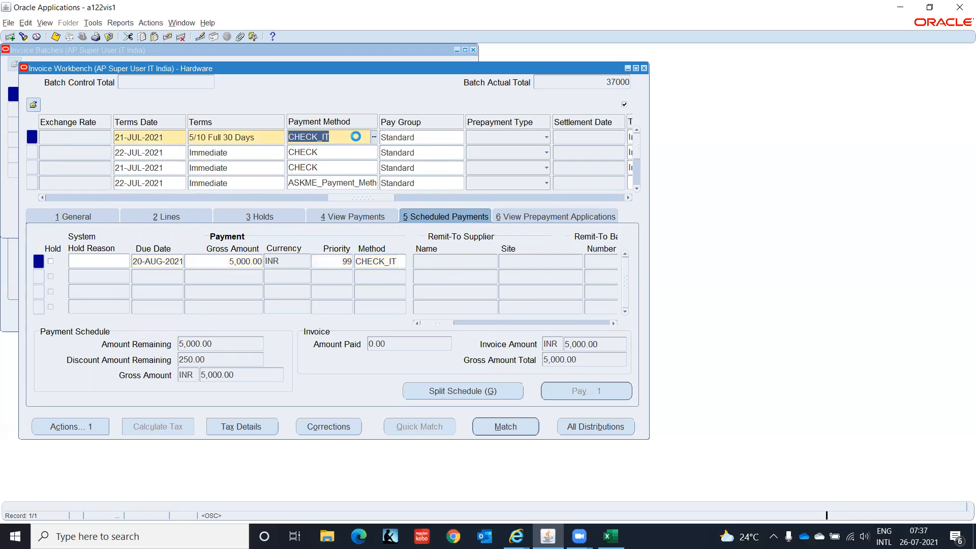
pyautogui.click(351, 152)
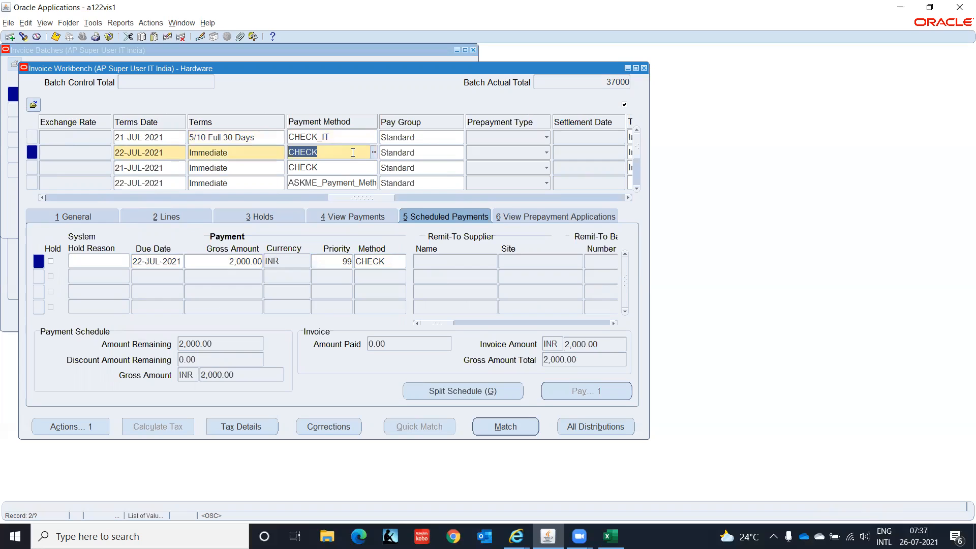
pyautogui.hotkey('ctrl', 'v')
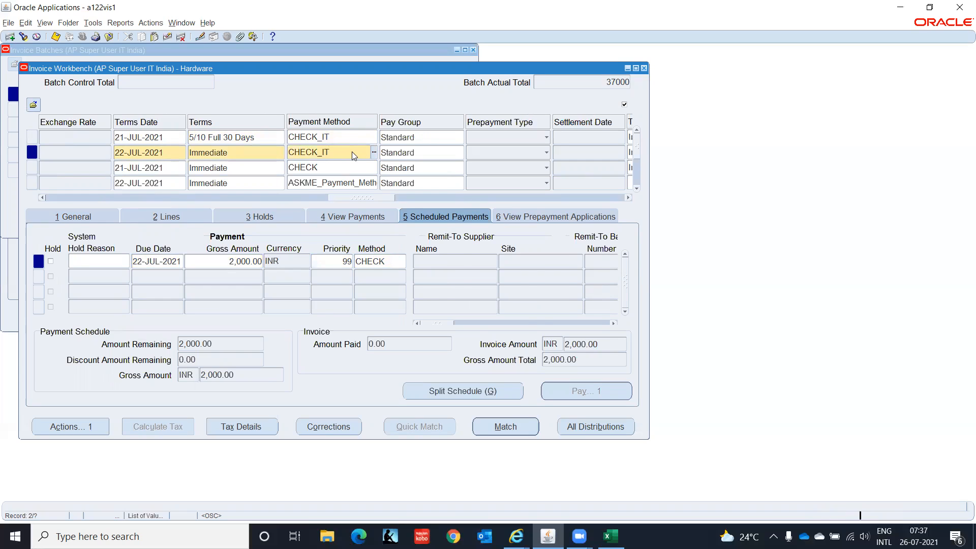
pyautogui.click(543, 315)
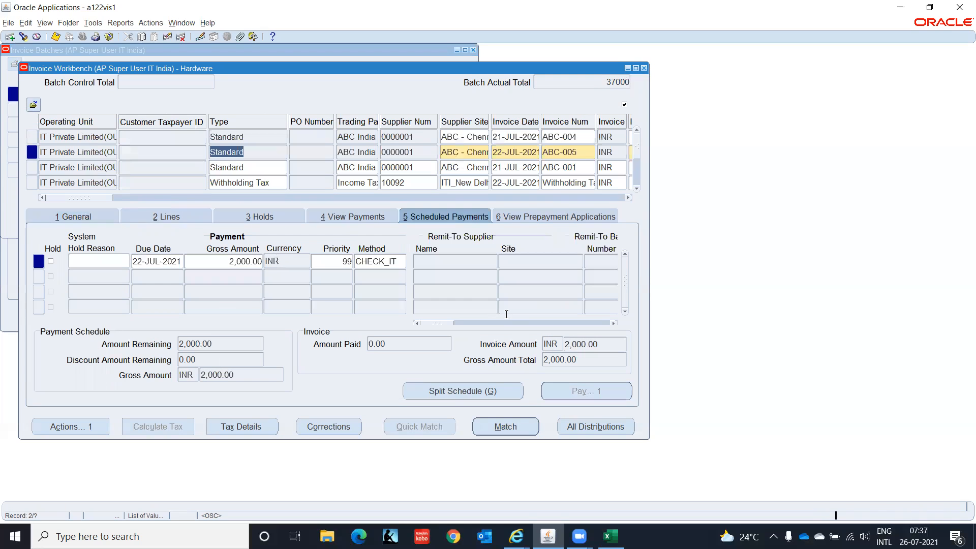
# Type CHECK_IT for ABC-001 and save, then paste CHECK_IT into the withholding tax invoice
pyautogui.moveTo(56, 197); pyautogui.dragTo(368, 199)
pyautogui.click(406, 167)
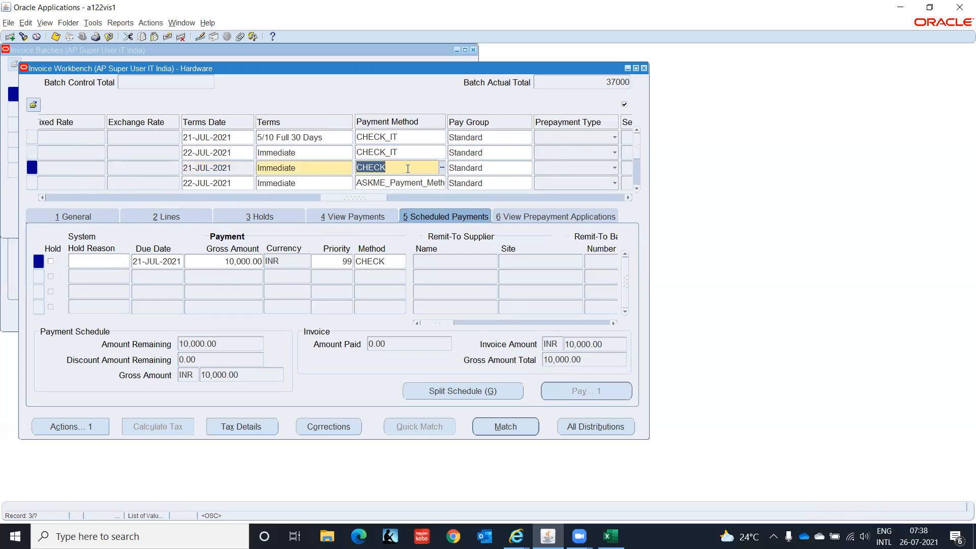
pyautogui.write('CHECK_IT')
pyautogui.press('Tab')
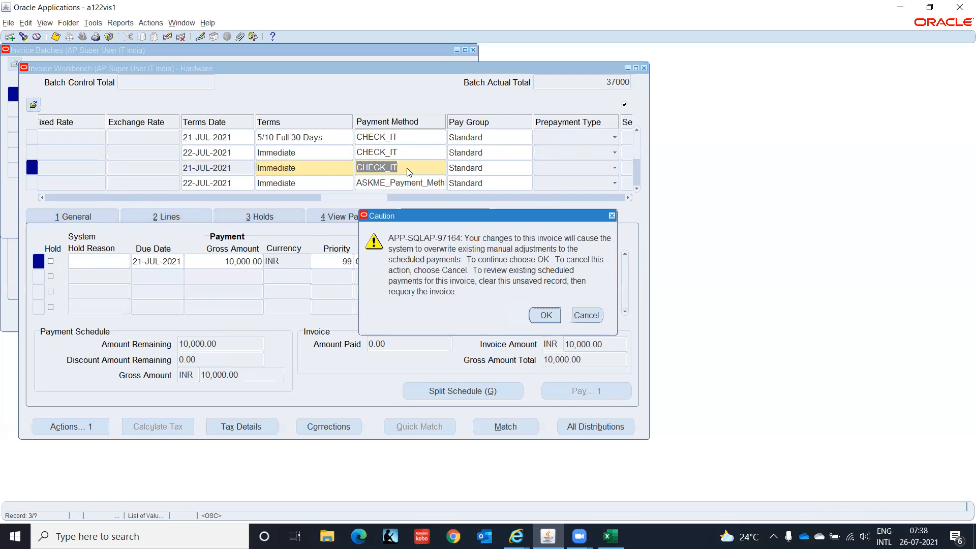
pyautogui.press('Return')
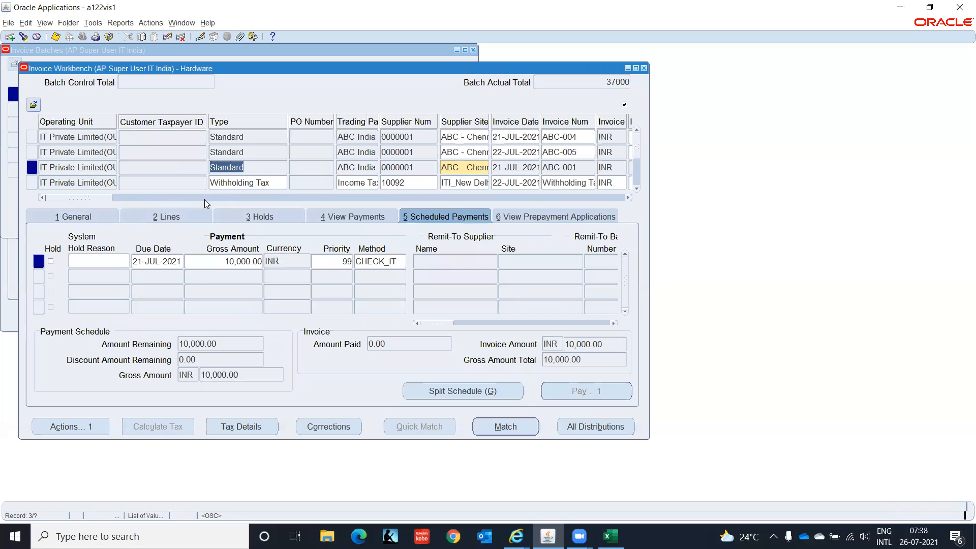
pyautogui.moveTo(101, 197); pyautogui.dragTo(404, 217)
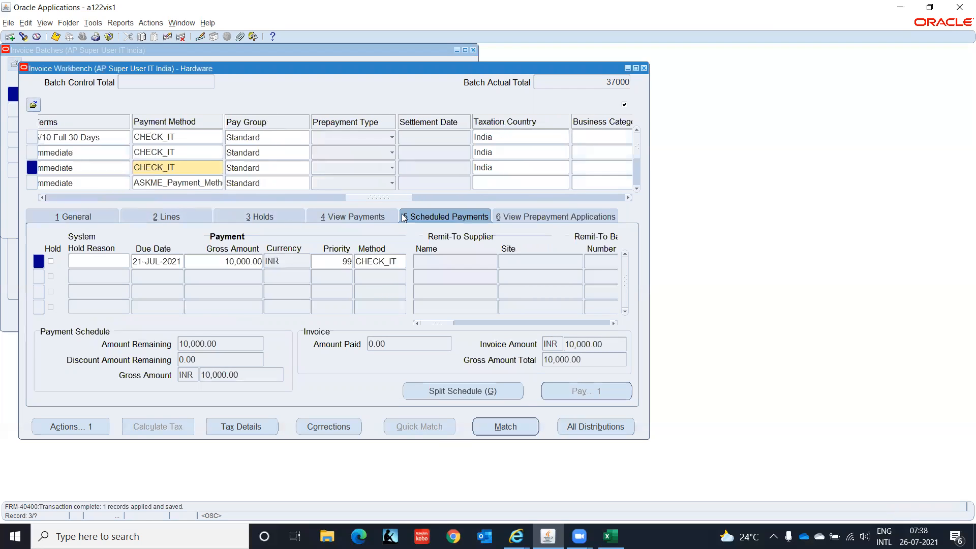
pyautogui.click(175, 184)
pyautogui.hotkey('ctrl', 'v')
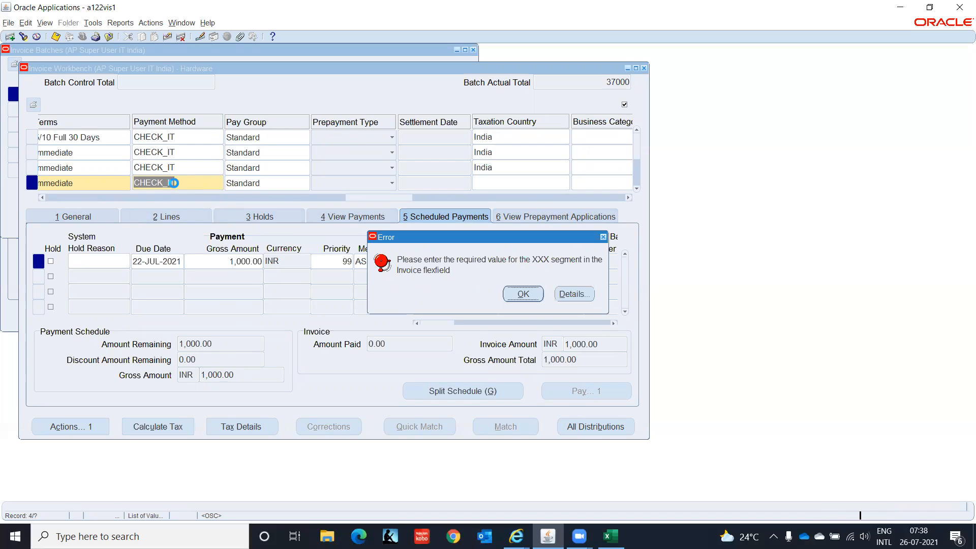
# Enter 'x' in the required XXX flexfield field and confirm both additional information dialogs
pyautogui.press('Return')
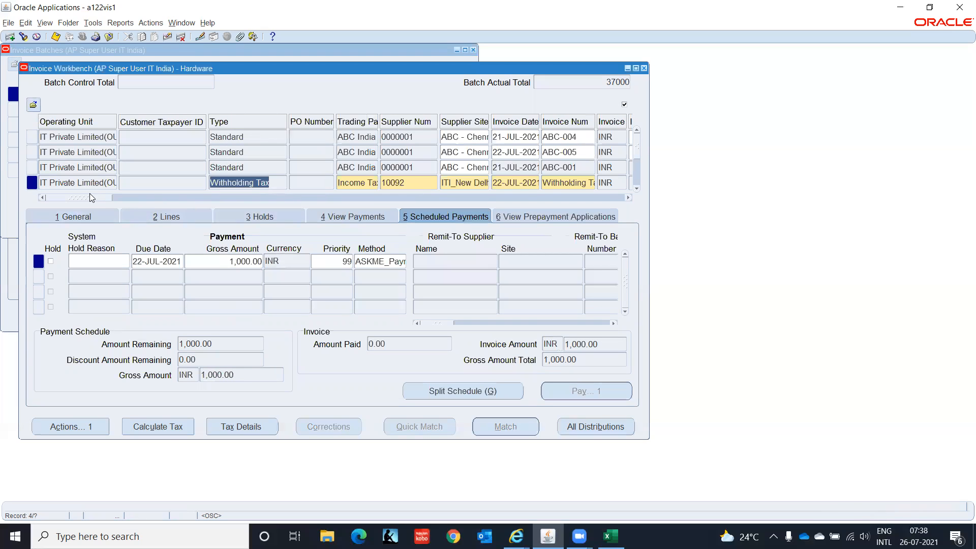
pyautogui.moveTo(89, 198); pyautogui.dragTo(648, 207)
pyautogui.click(608, 183)
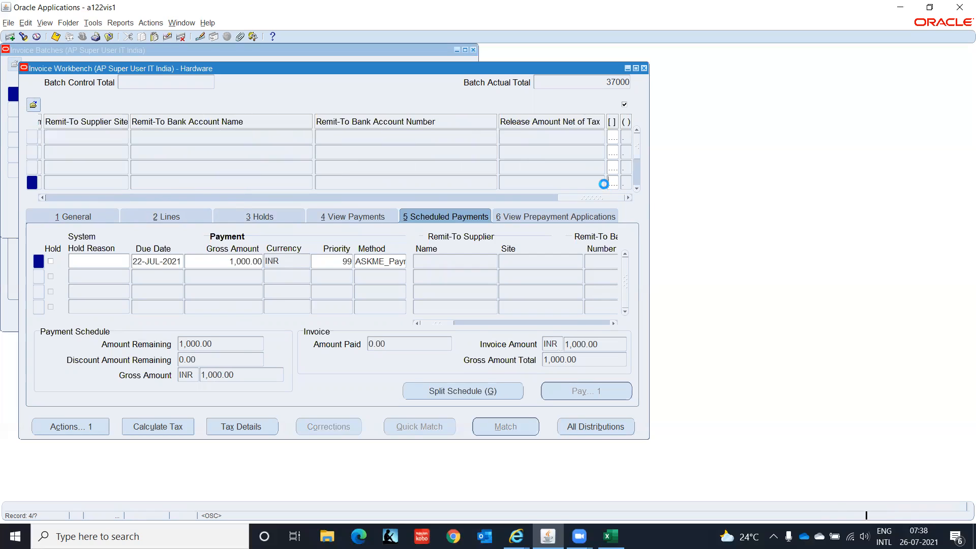
pyautogui.write('x')
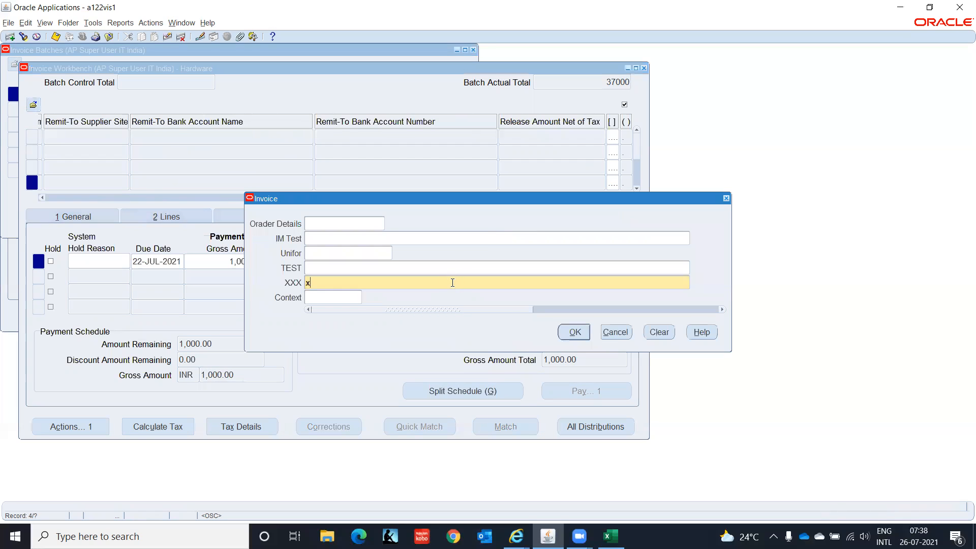
pyautogui.click(576, 333)
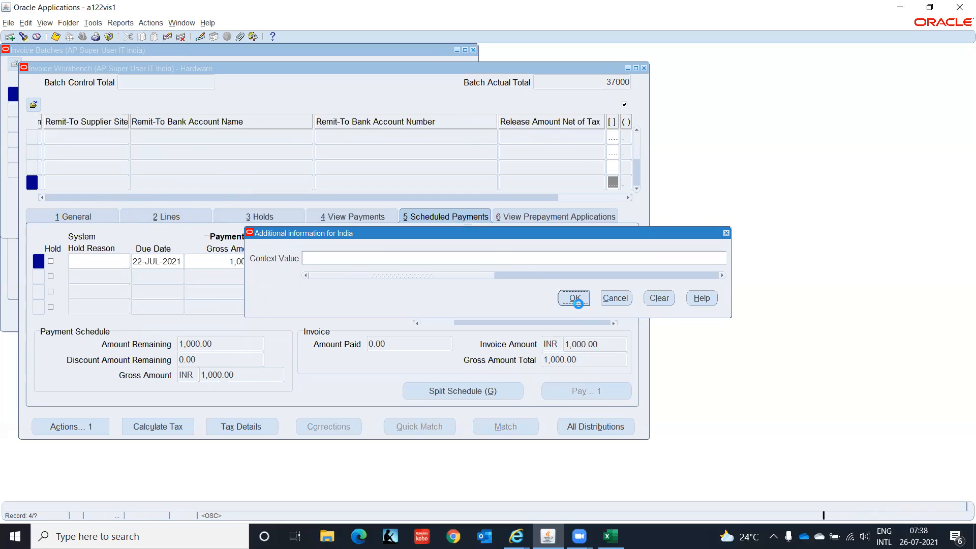
pyautogui.click(575, 298)
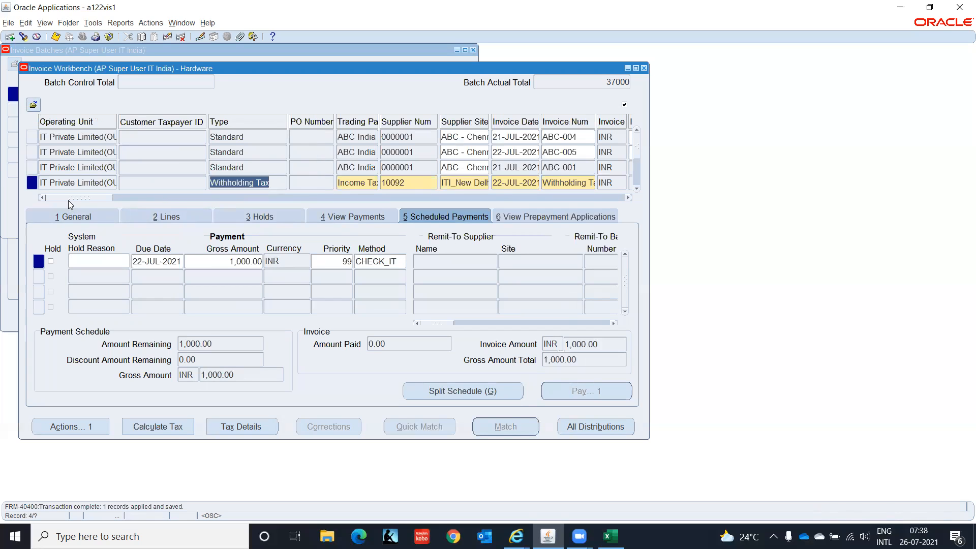
pyautogui.moveTo(70, 199); pyautogui.dragTo(357, 213)
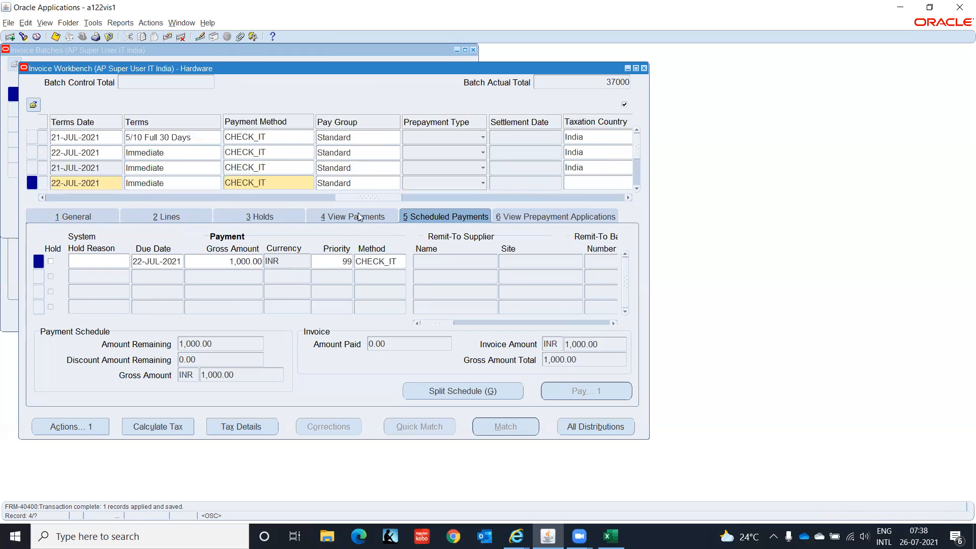
# Move to the 10,000.00 invoice and review its CHECK payment method and scheduled payments
pyautogui.click(272, 181)
pyautogui.hotkey('ctrl', 'c')
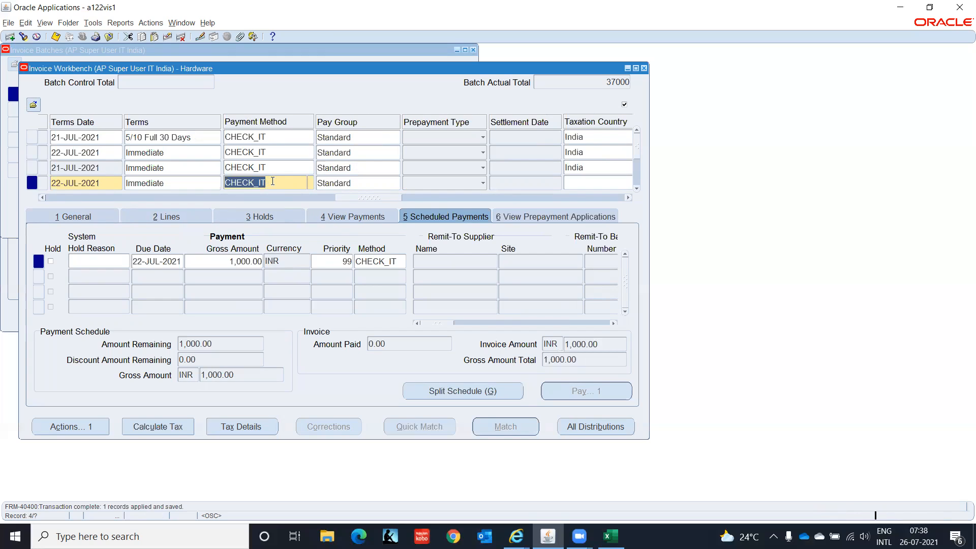
pyautogui.press('Down')
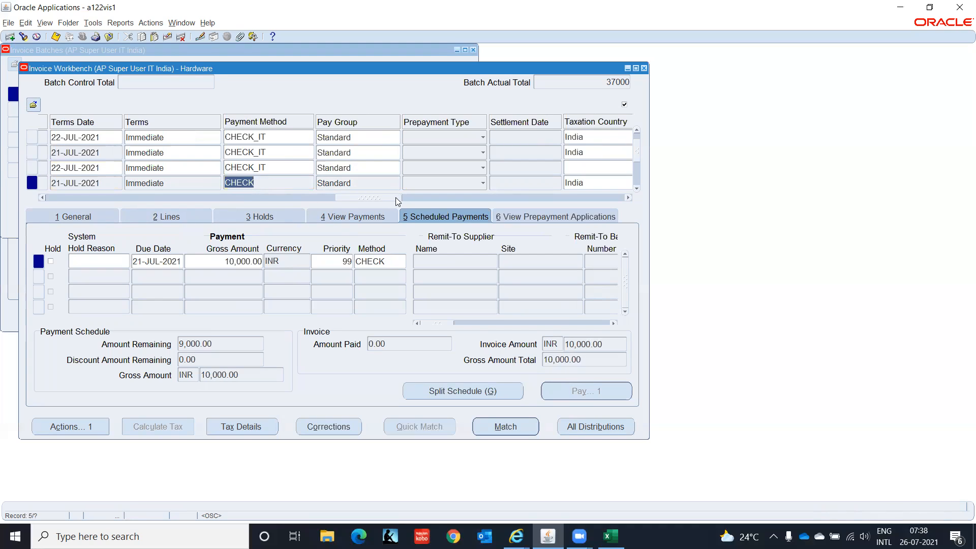
pyautogui.moveTo(396, 199); pyautogui.dragTo(378, 218)
pyautogui.click(388, 181)
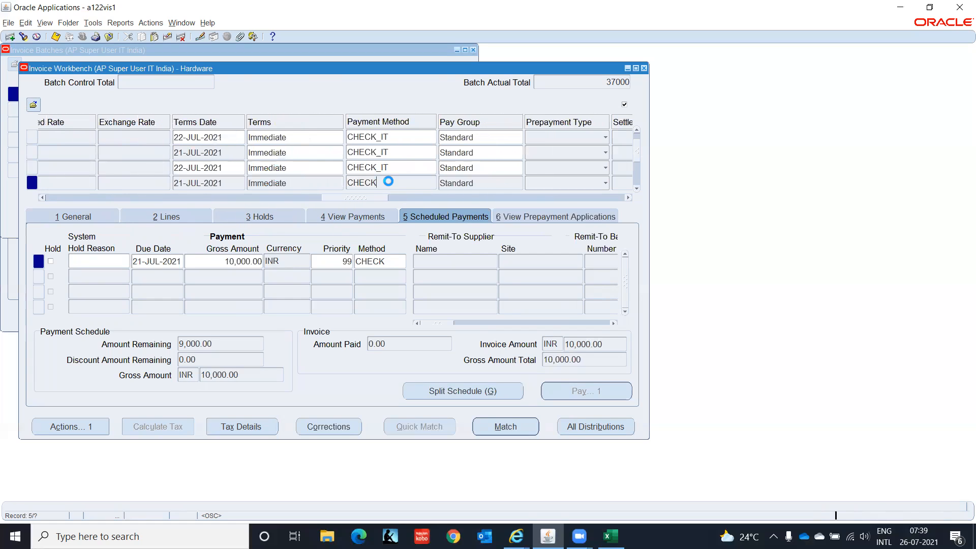
pyautogui.doubleClick(387, 182)
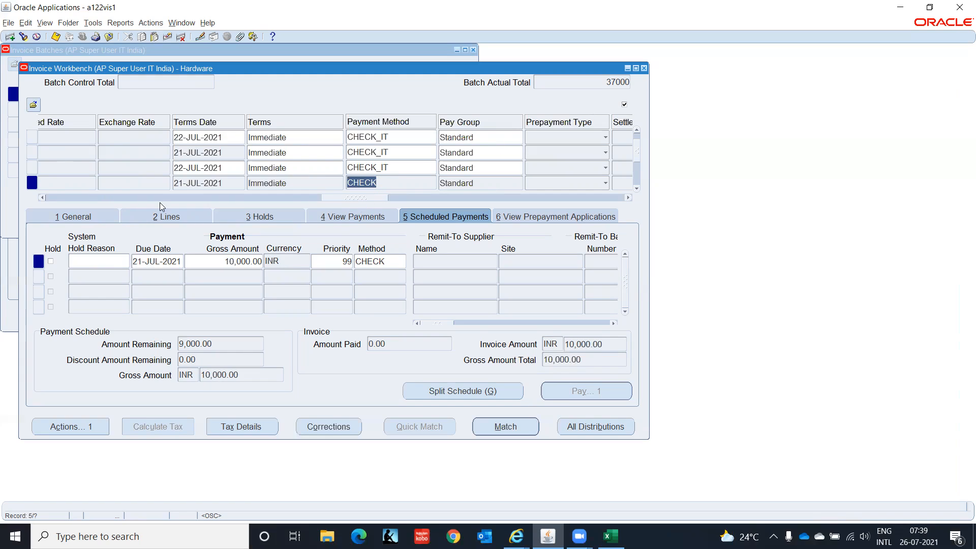
pyautogui.click(100, 217)
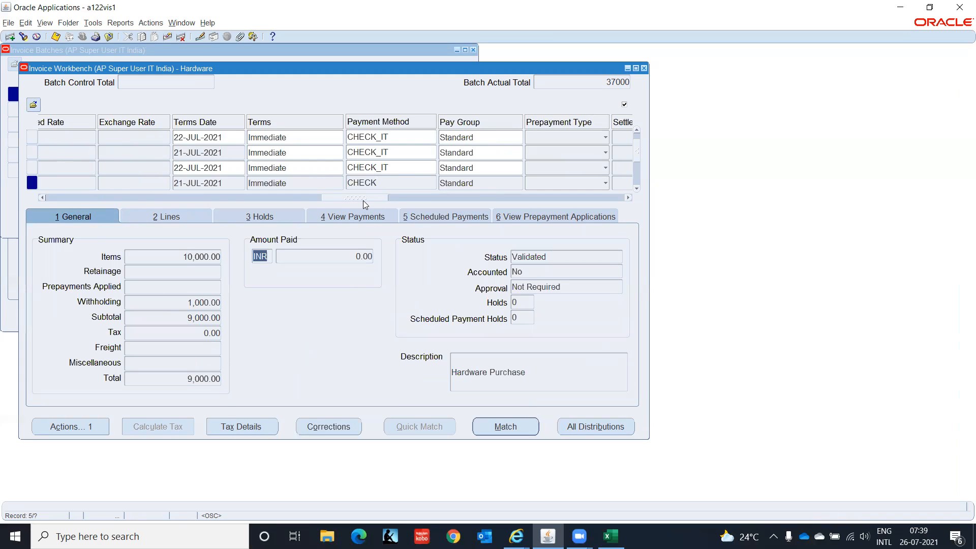
pyautogui.click(434, 217)
# Change the scheduled payment method from CHECK to CHECK_IT and save it
pyautogui.click(391, 259)
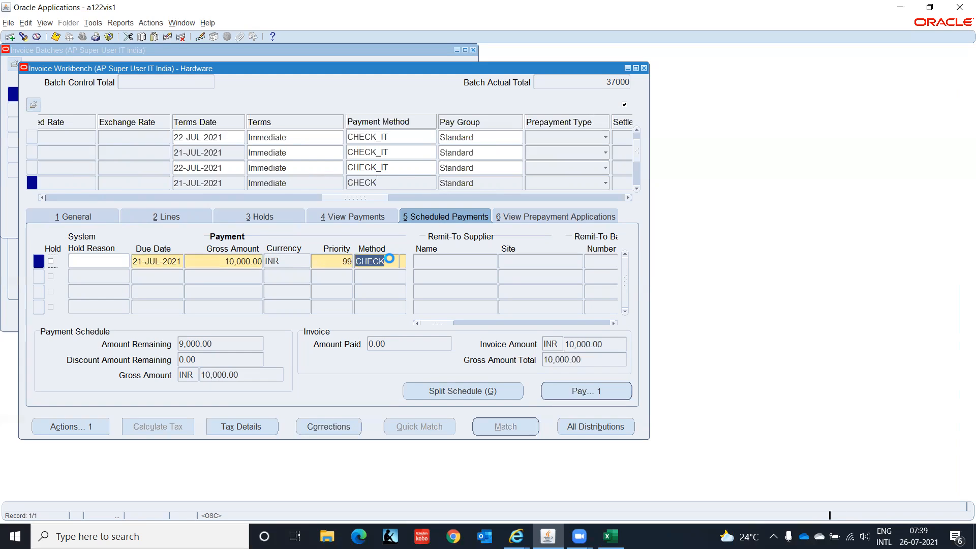
pyautogui.hotkey('ctrl', 'v')
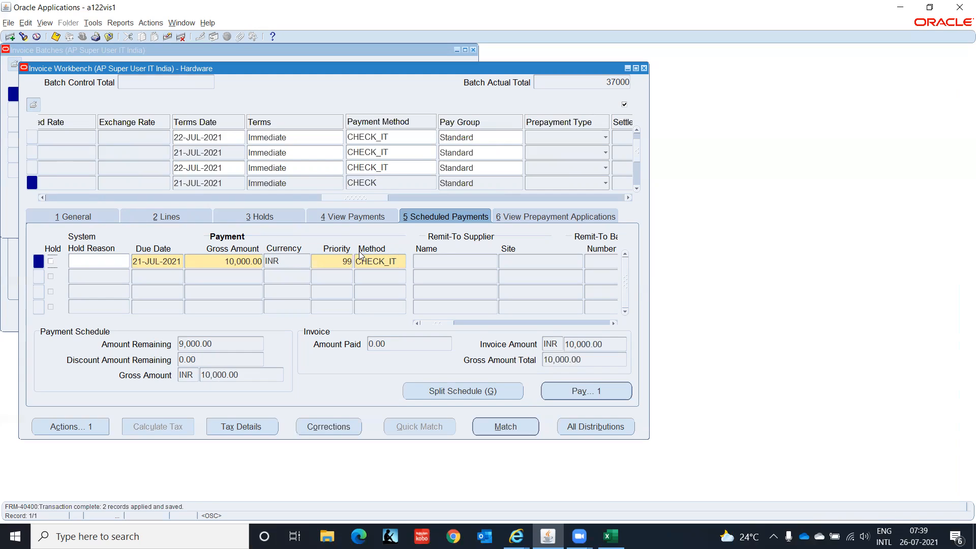
pyautogui.click(382, 182)
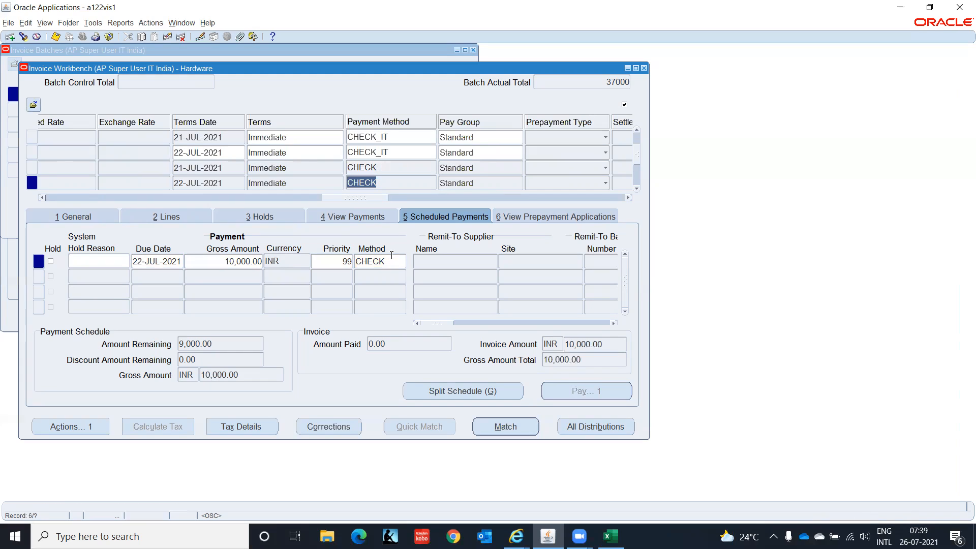
pyautogui.click(391, 262)
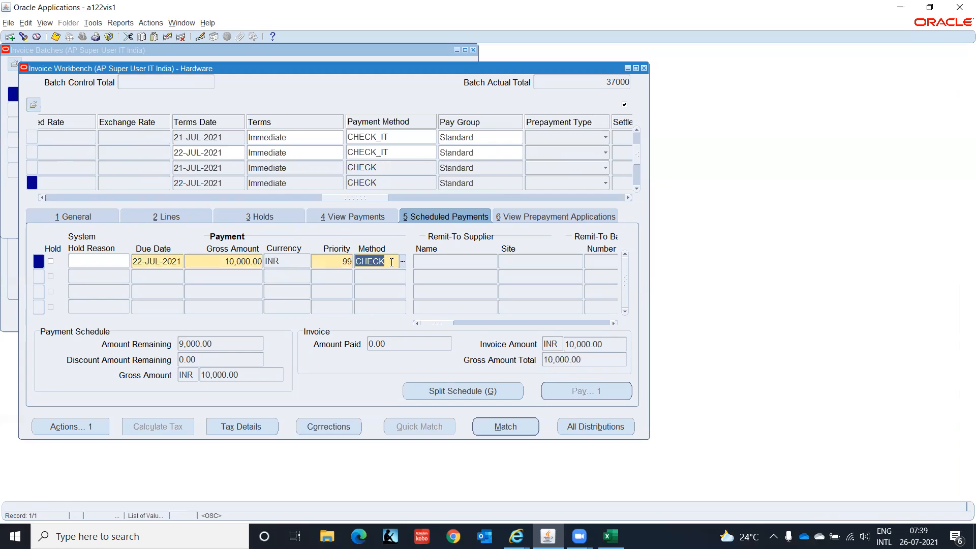
pyautogui.write('CHECK_IT')
pyautogui.press('Tab')
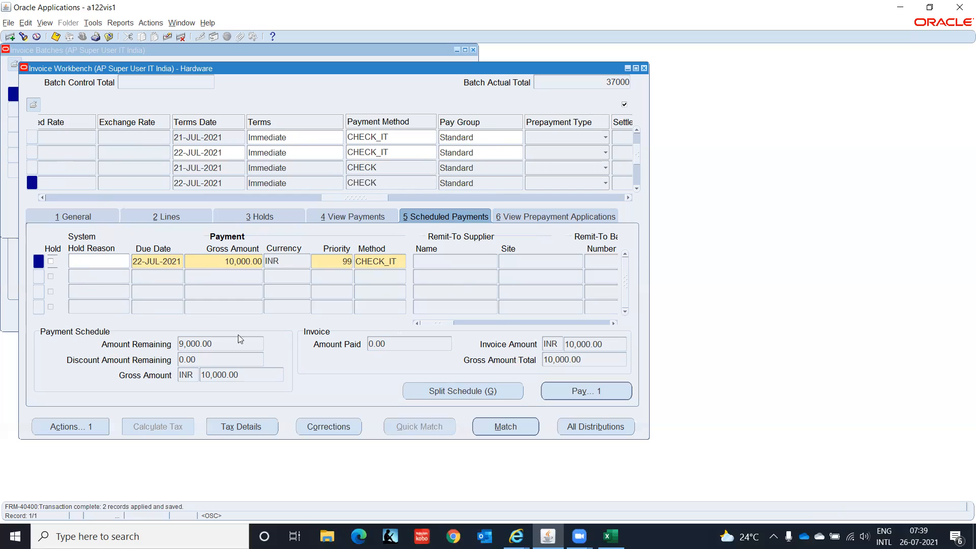
pyautogui.click(398, 183)
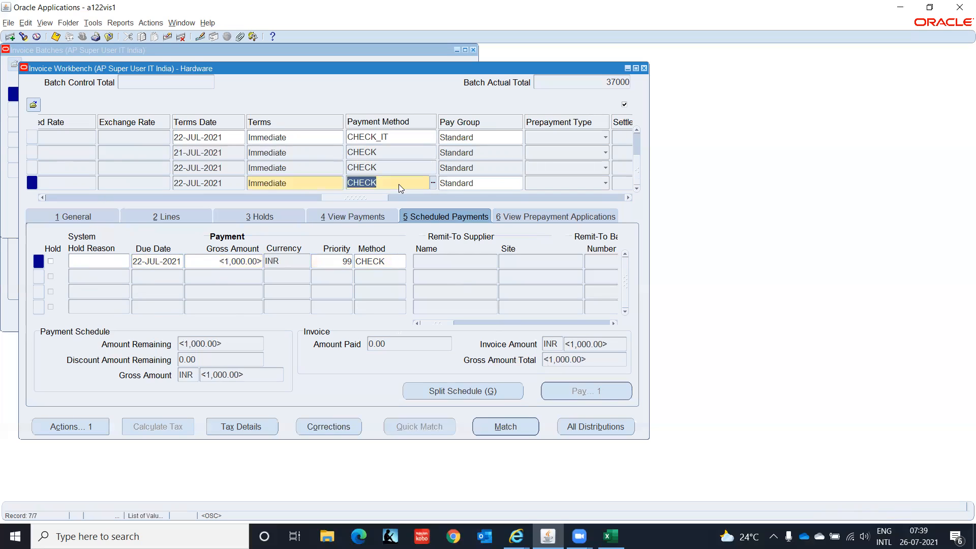
# Enter CHECK_IT as the ABC-100 credit memo's payment method and save
pyautogui.write('CHECK_IT')
pyautogui.hotkey('ctrl', 's')
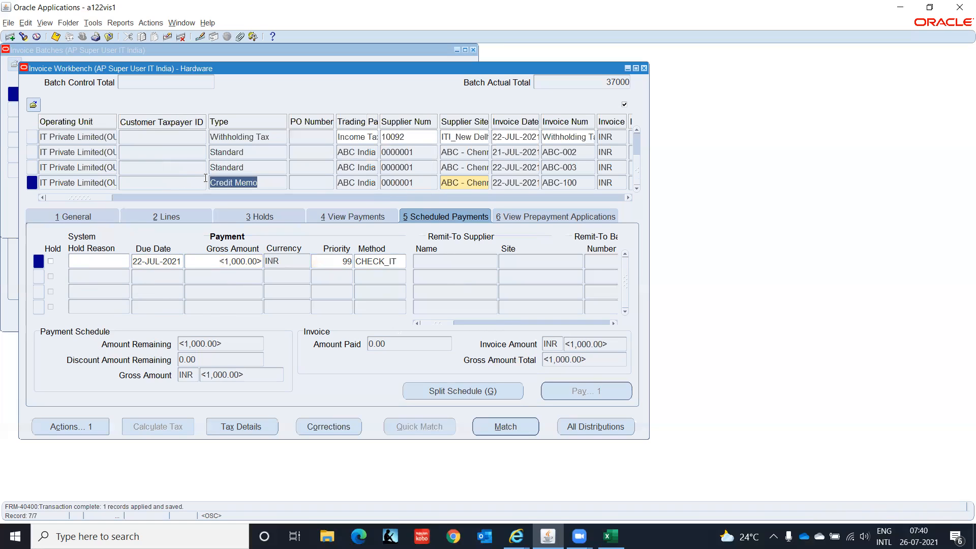
pyautogui.moveTo(103, 198); pyautogui.dragTo(389, 201)
pyautogui.click(291, 178)
pyautogui.press('Down')
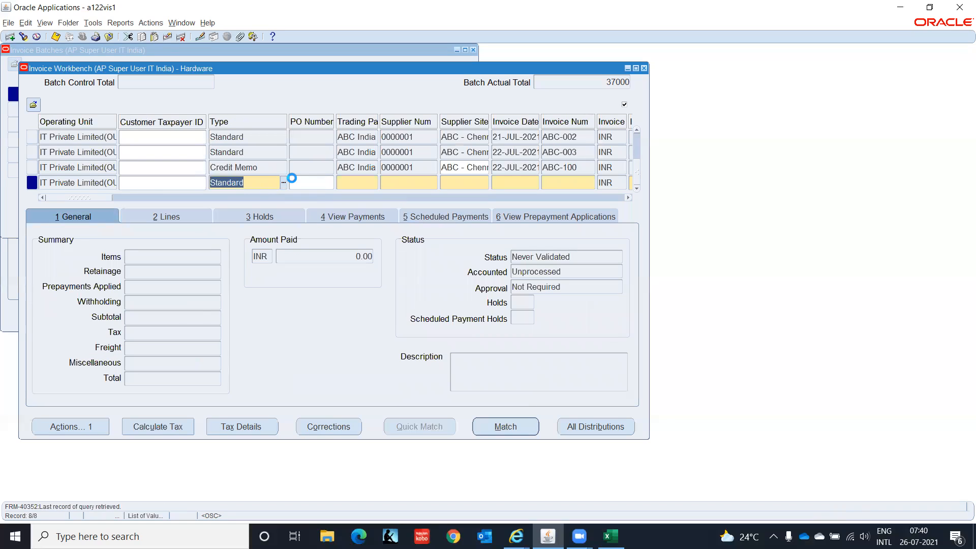
pyautogui.press('Up')
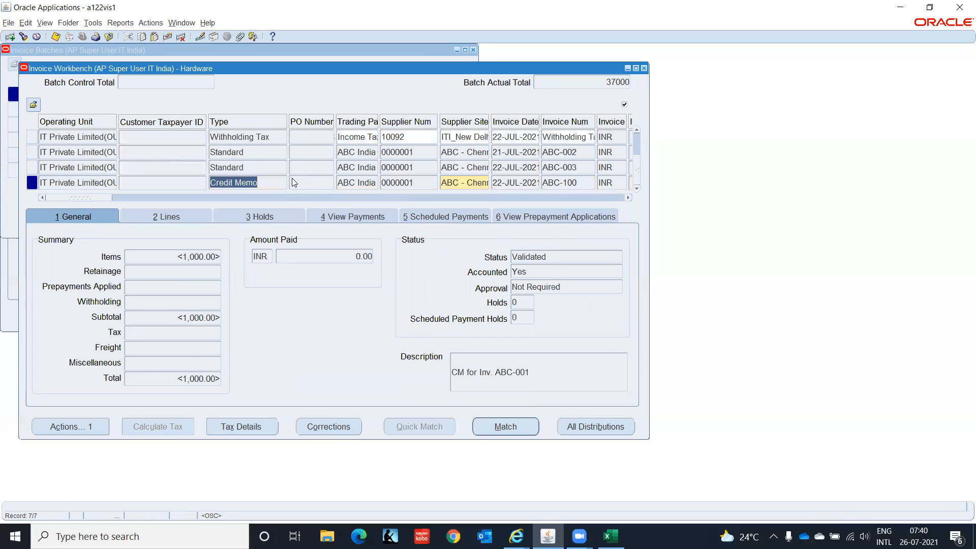
pyautogui.hotkey('ctrl', 's')
# Review the Withholding Tax and ABC-004 invoices, then close Invoice Workbench and Invoice Batches
pyautogui.click(637, 168)
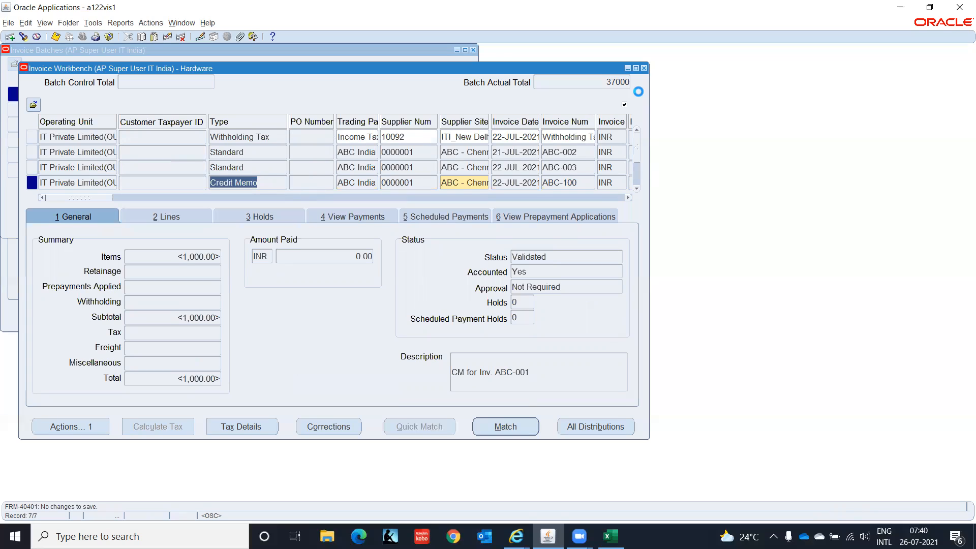
pyautogui.click(96, 136)
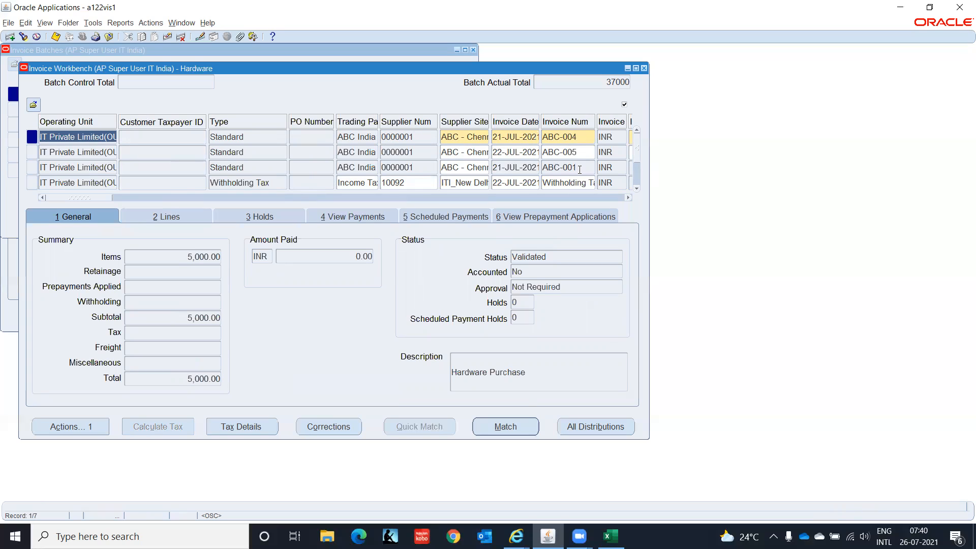
pyautogui.click(644, 68)
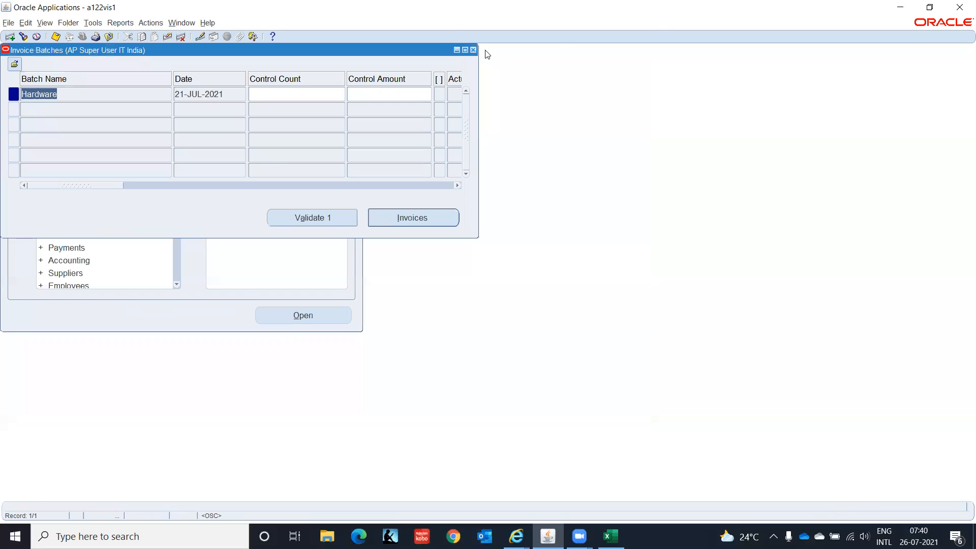
pyautogui.click(473, 50)
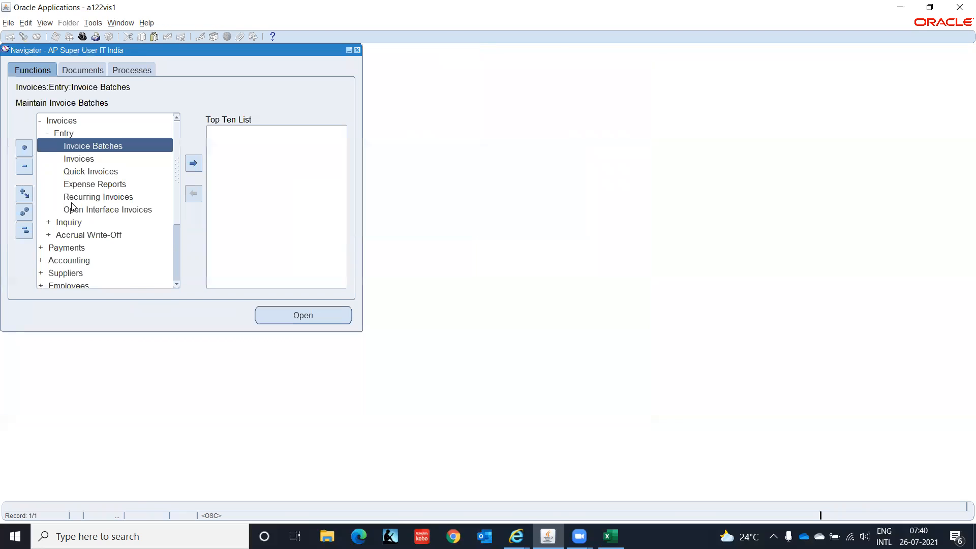
# Open Invoices, find invoice number ABC, and bring up Actions for ABC-001 (10,000.00 INR)
pyautogui.click(93, 161)
pyautogui.doubleClick(93, 160)
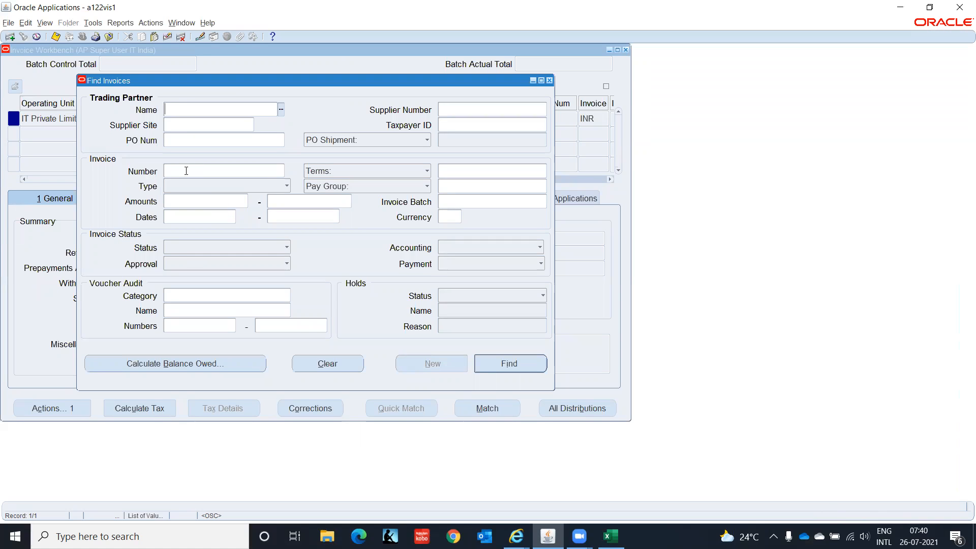
pyautogui.click(186, 170)
pyautogui.write('ABC-001')
pyautogui.press('Return')
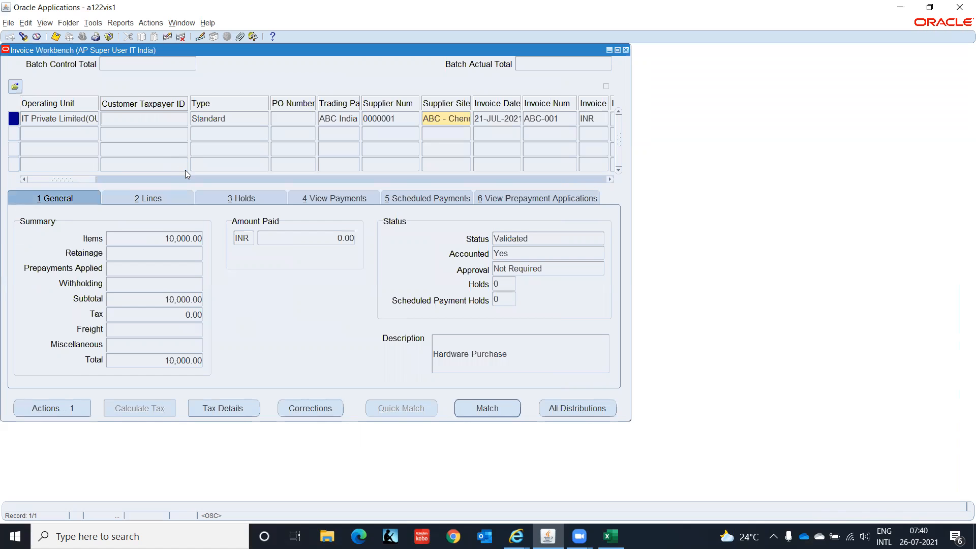
pyautogui.moveTo(85, 181); pyautogui.dragTo(1, 180)
pyautogui.click(72, 412)
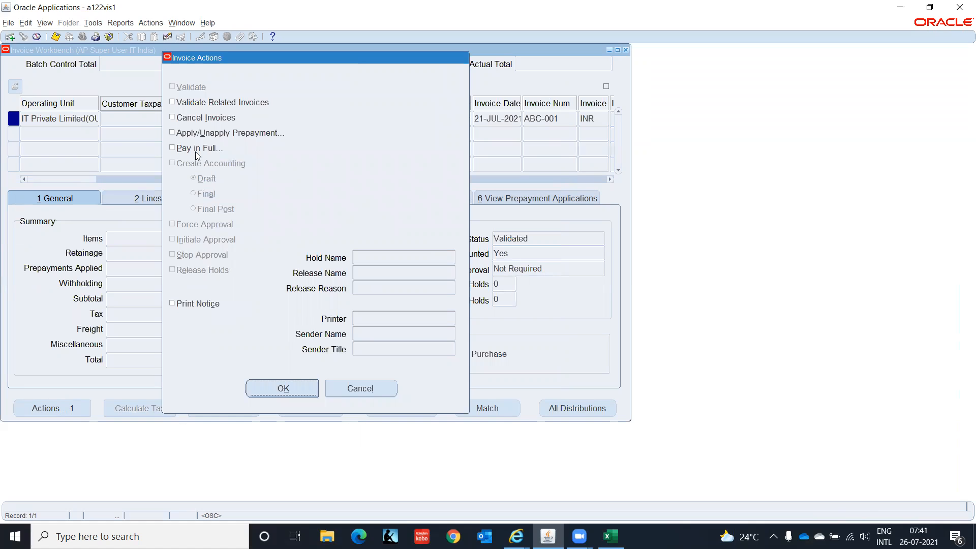
# Review ABC-001's scheduled payments, then run Pay in Full from Invoice Actions
pyautogui.click(355, 389)
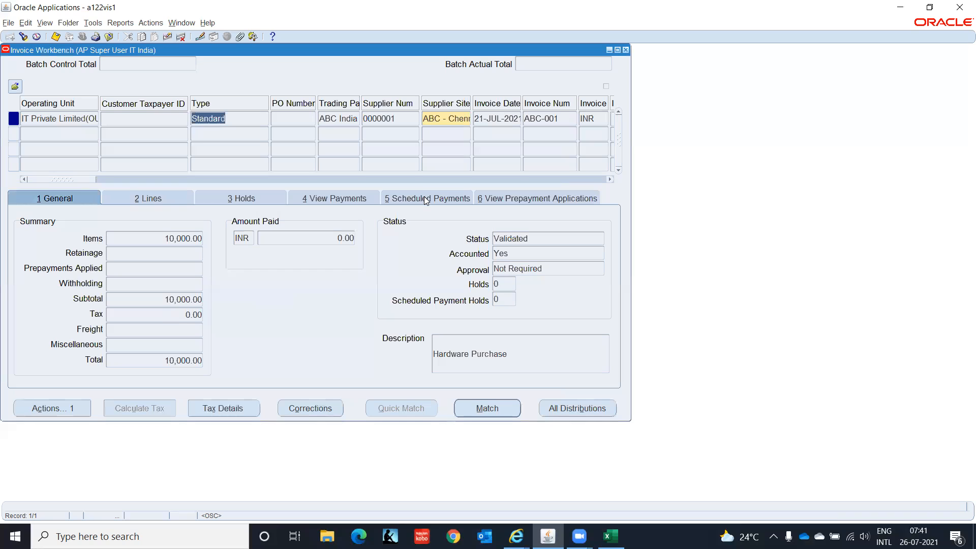
pyautogui.click(424, 197)
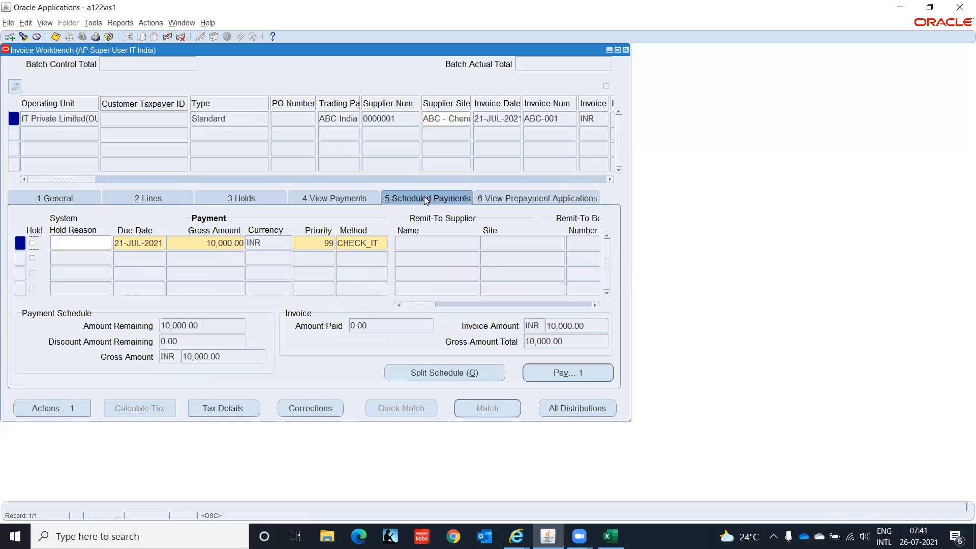
pyautogui.click(109, 244)
pyautogui.click(56, 408)
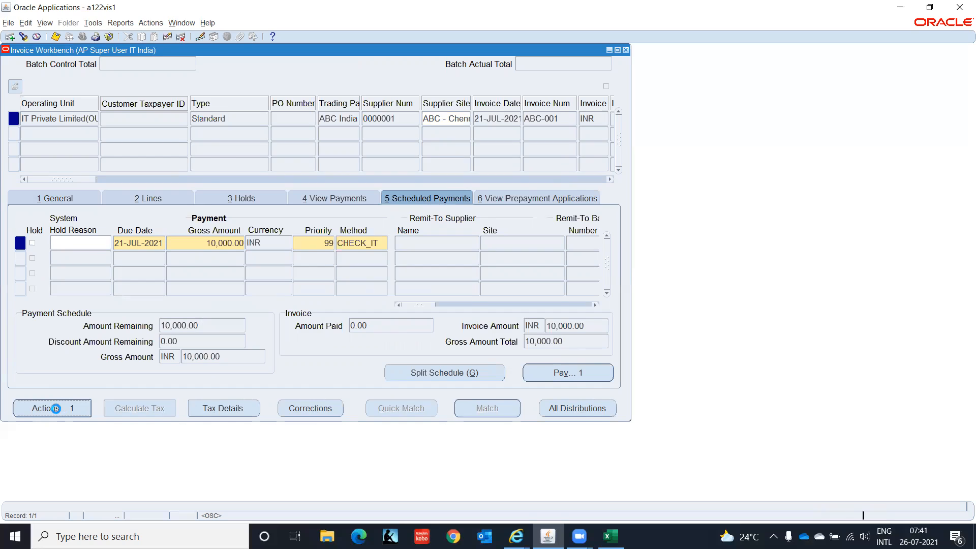
pyautogui.click(173, 148)
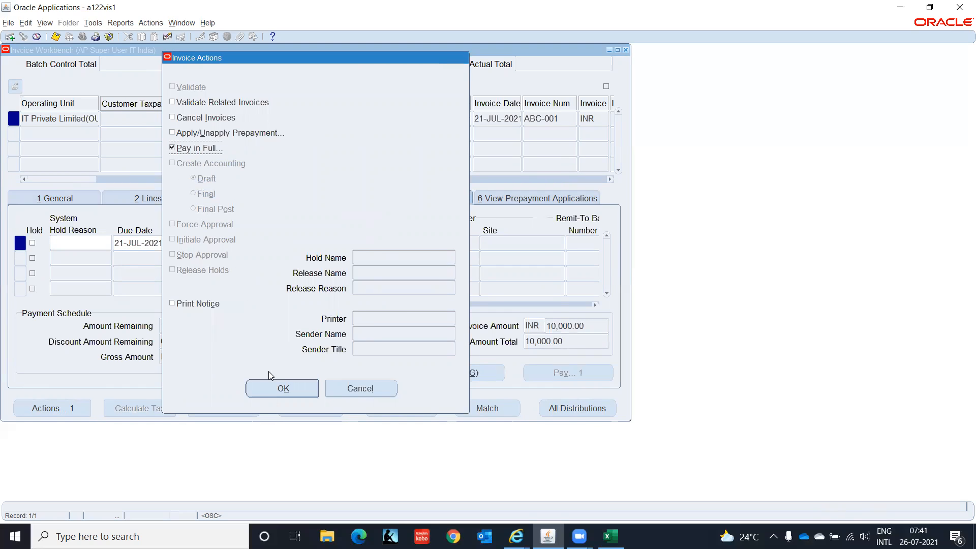
pyautogui.click(274, 389)
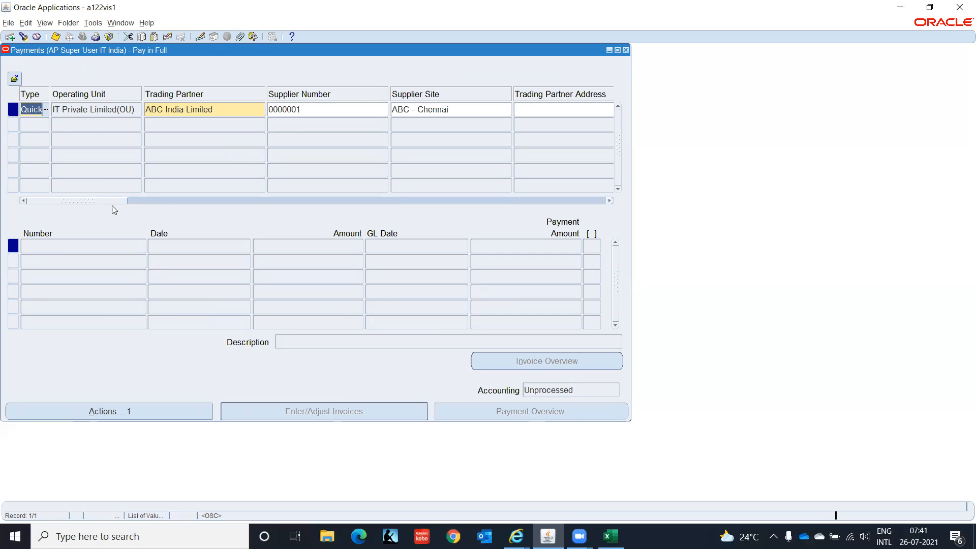
# Set the quick payment's bank account to IT Private Limited from the full account list
pyautogui.moveTo(112, 202); pyautogui.dragTo(240, 204)
pyautogui.click(248, 109)
pyautogui.click(298, 110)
pyautogui.write('%')
pyautogui.press('Return')
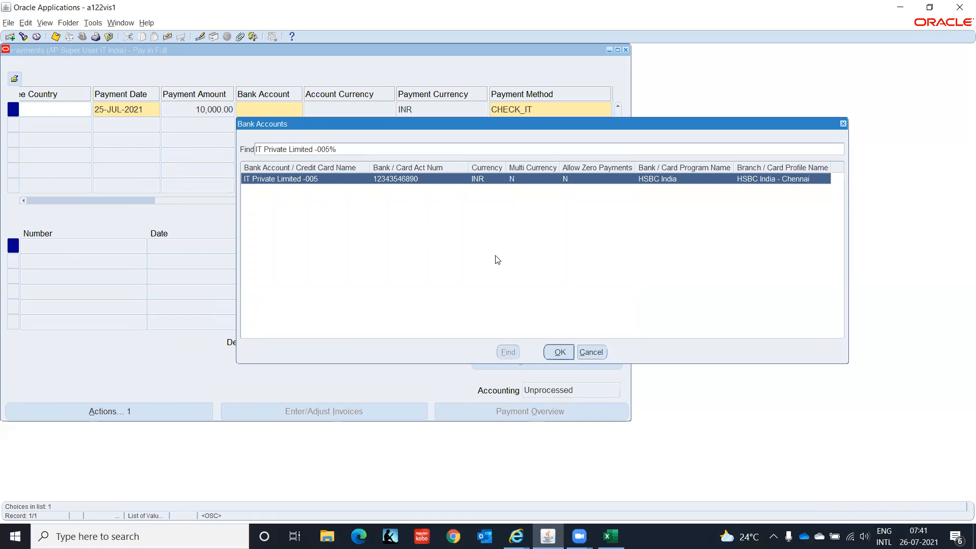
pyautogui.click(559, 352)
# Choose IT_DOM_PPP as the payment process profile
pyautogui.moveTo(189, 201); pyautogui.dragTo(241, 202)
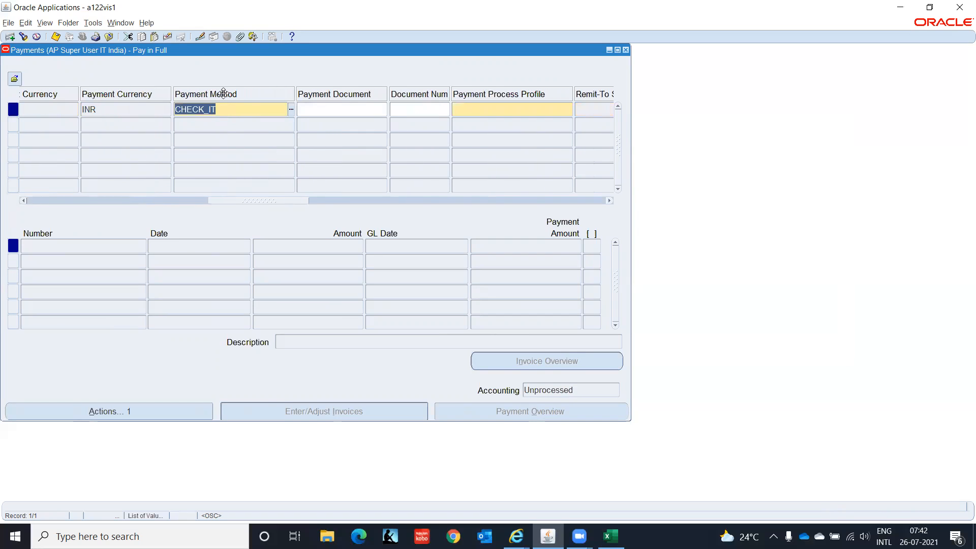
pyautogui.click(503, 110)
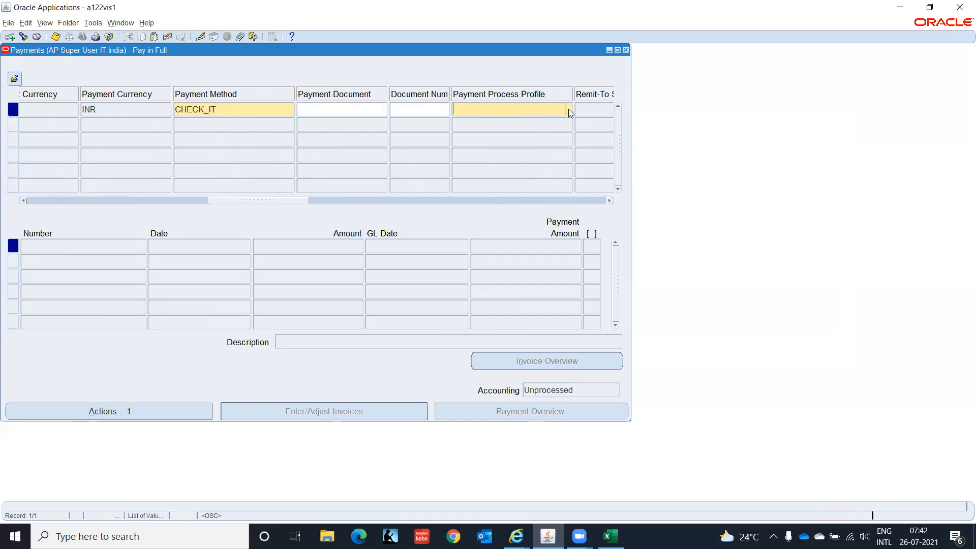
pyautogui.click(568, 110)
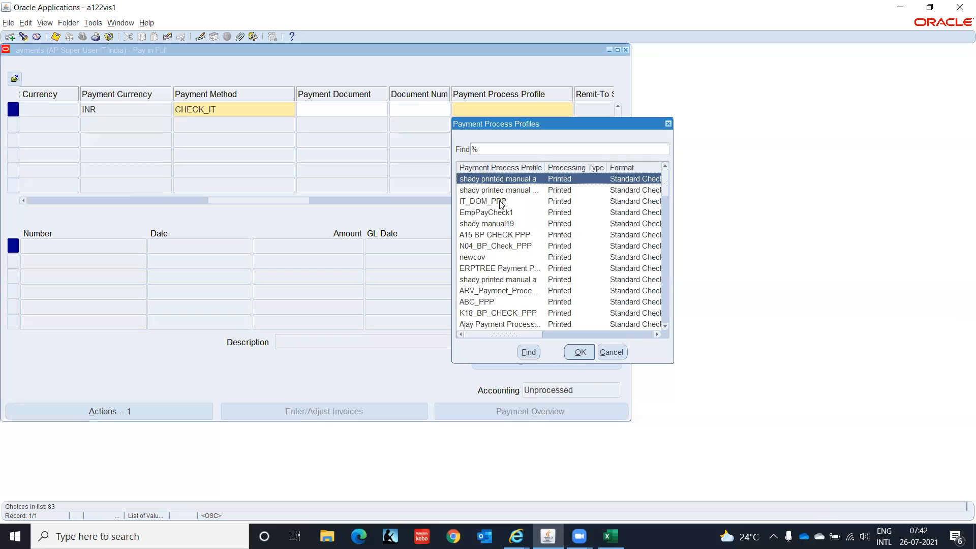
pyautogui.click(501, 203)
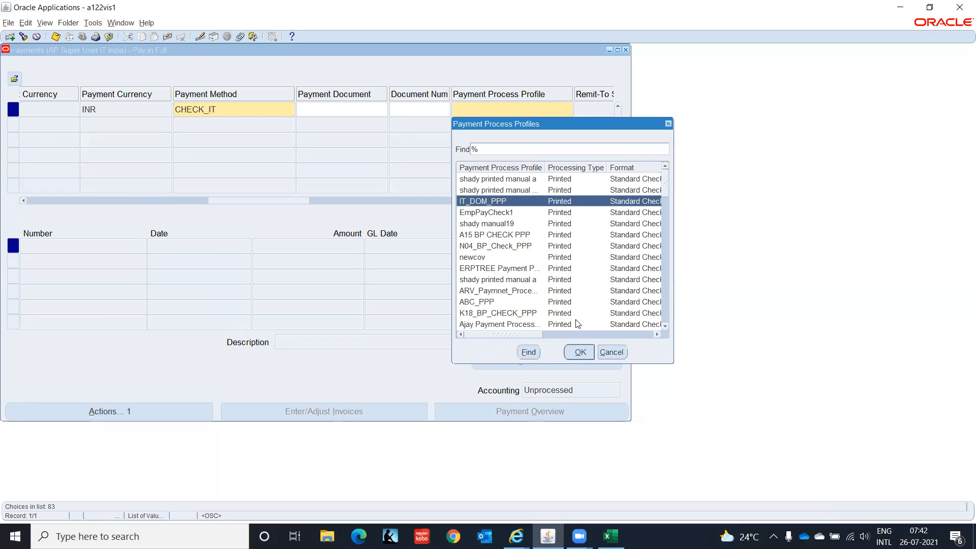
pyautogui.click(580, 351)
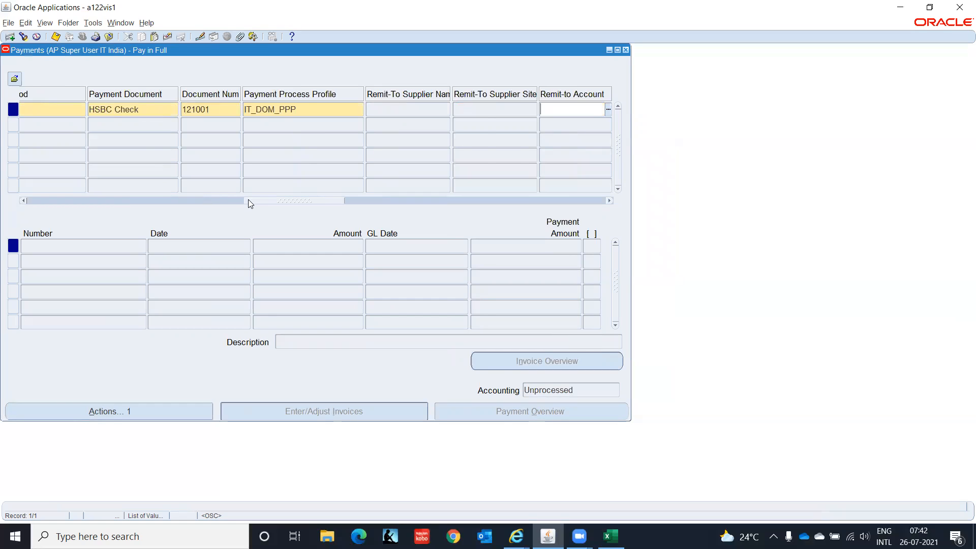
# Scroll across the payment columns and dismiss the APP-FND-01702 sequence assignment error
pyautogui.moveTo(250, 203); pyautogui.dragTo(228, 200)
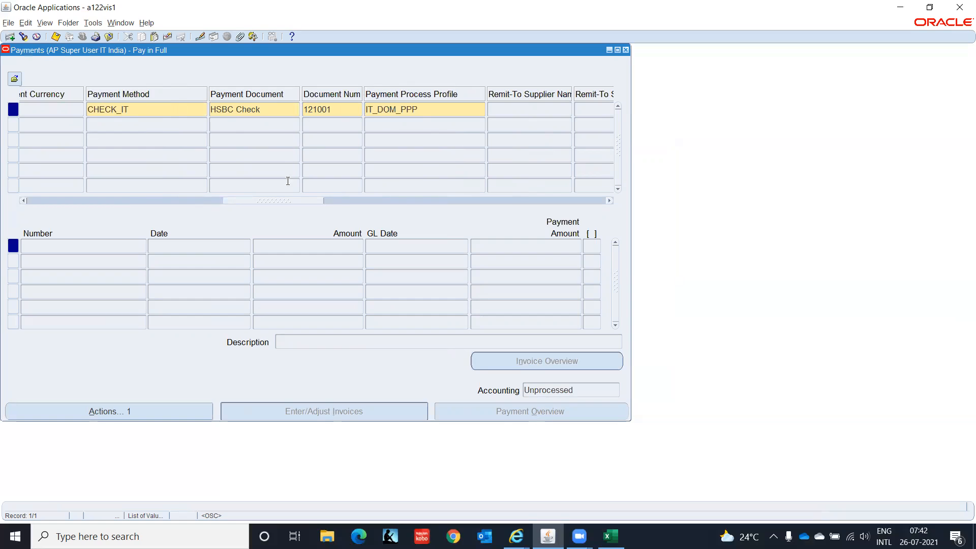
pyautogui.moveTo(292, 199); pyautogui.dragTo(326, 202)
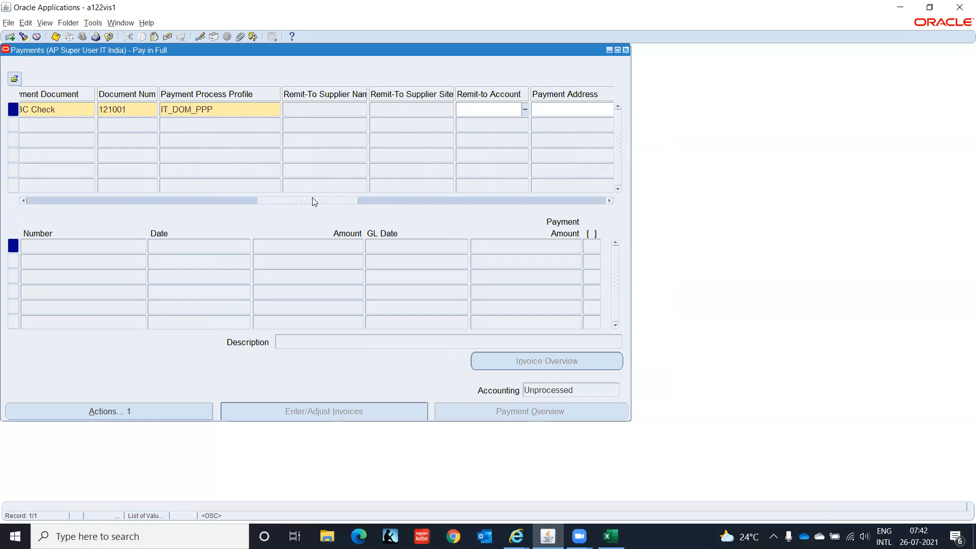
pyautogui.moveTo(312, 197); pyautogui.dragTo(418, 217)
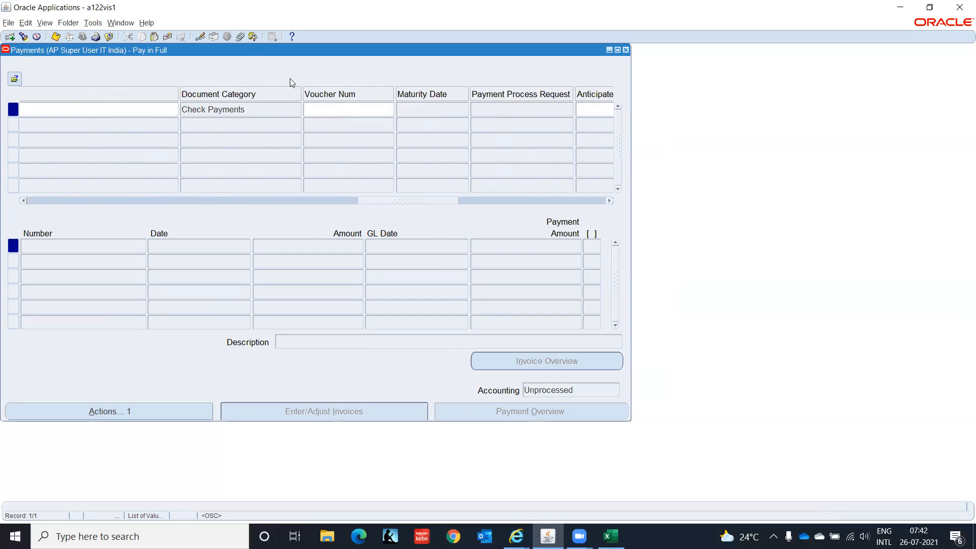
pyautogui.moveTo(438, 200); pyautogui.dragTo(618, 227)
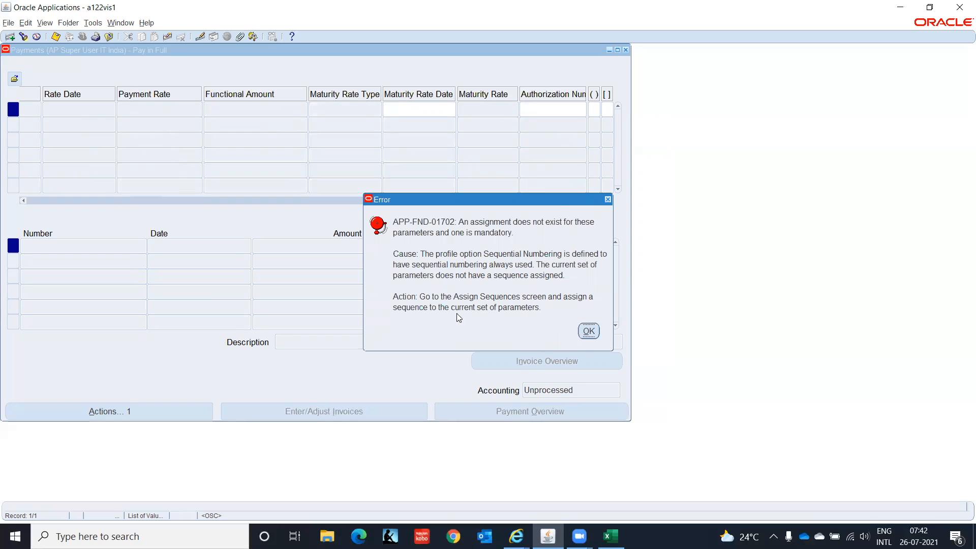
pyautogui.click(588, 331)
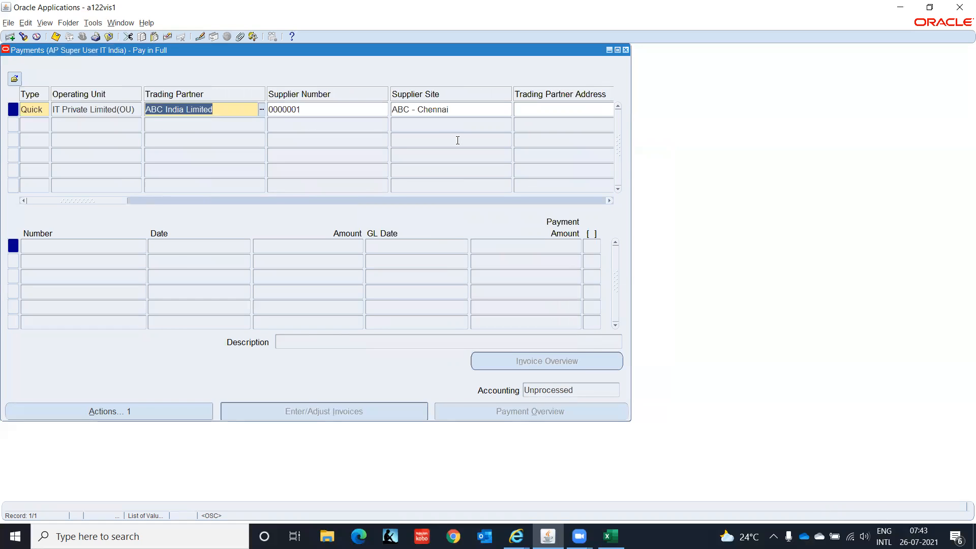
# Close the Payments form without saving past the sequence error, then collapse the Navigator tree
pyautogui.click(457, 140)
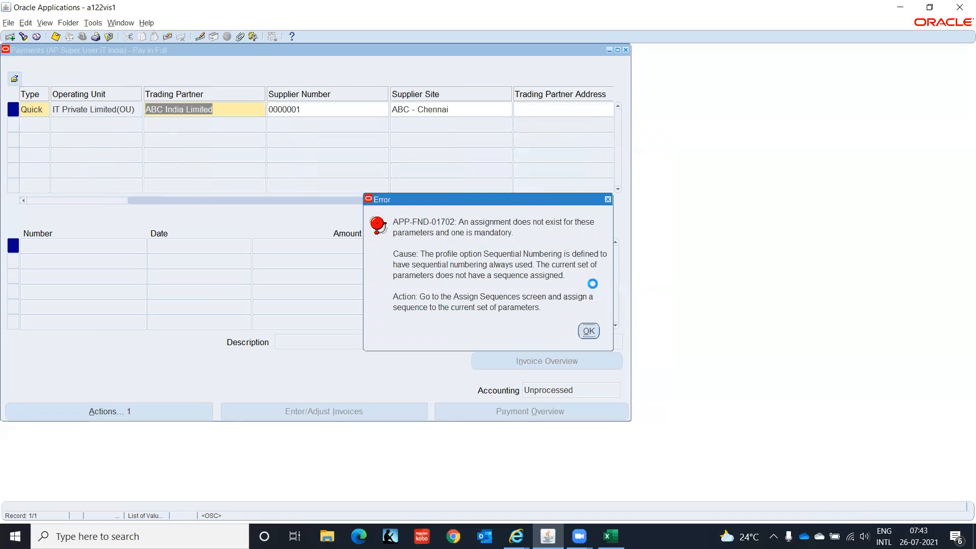
pyautogui.click(588, 330)
pyautogui.click(492, 302)
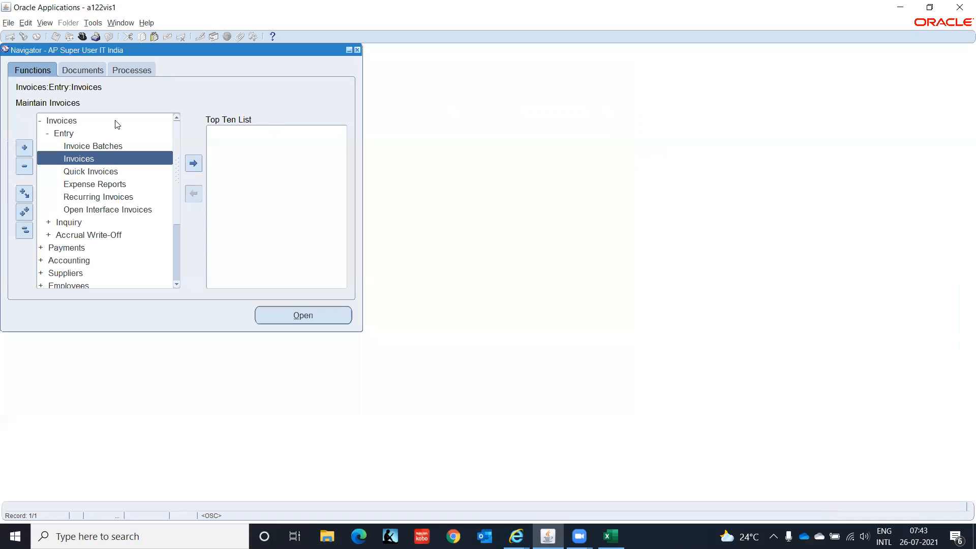
pyautogui.click(24, 230)
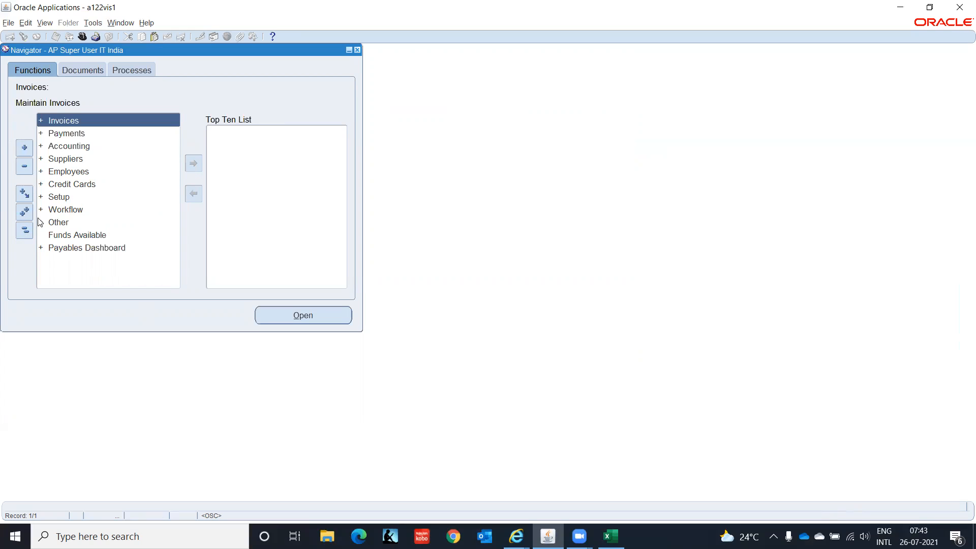
# Switch responsibility and open Application > Sequential Numbering > Categories
pyautogui.click(82, 36)
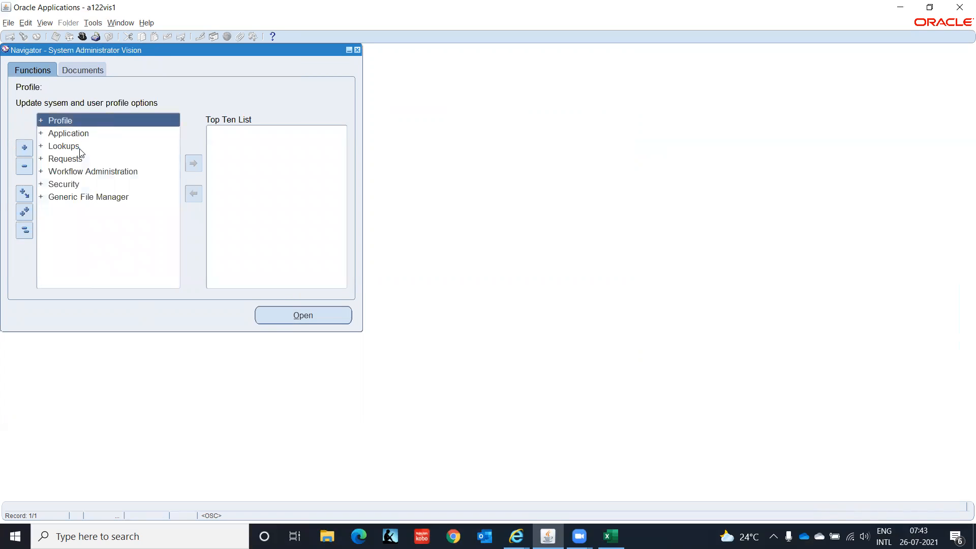
pyautogui.click(81, 133)
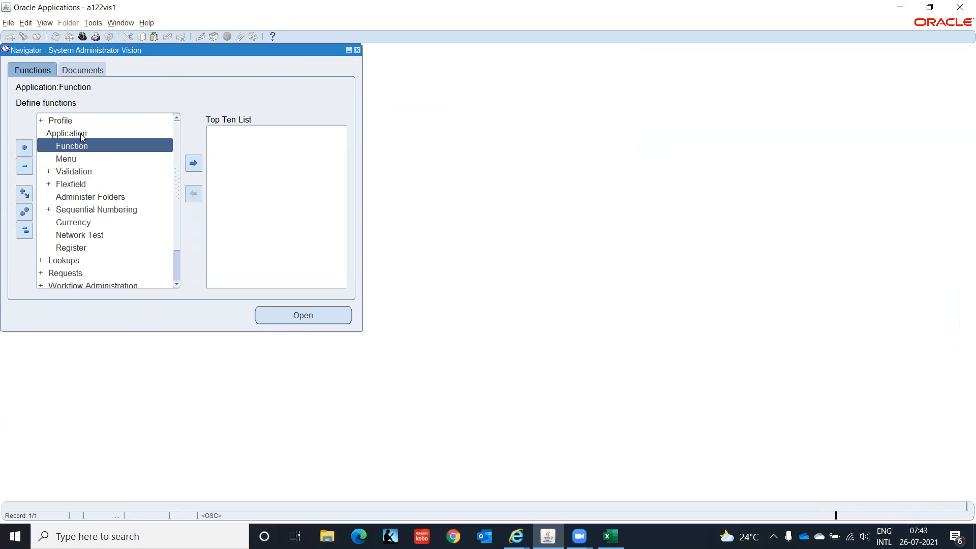
pyautogui.press('Down')
pyautogui.press('Down')
pyautogui.press('Down')
pyautogui.press('Down')
pyautogui.press('Down')
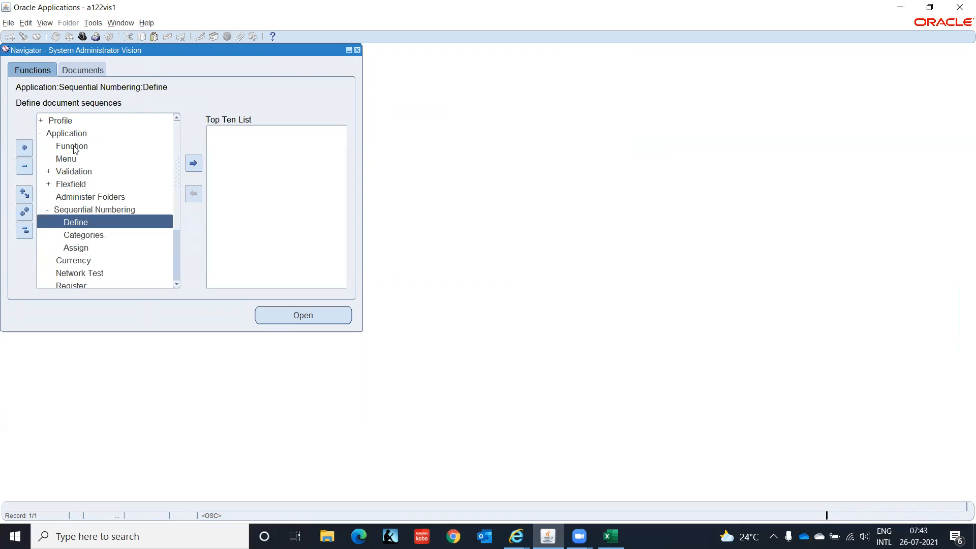
pyautogui.press('Down')
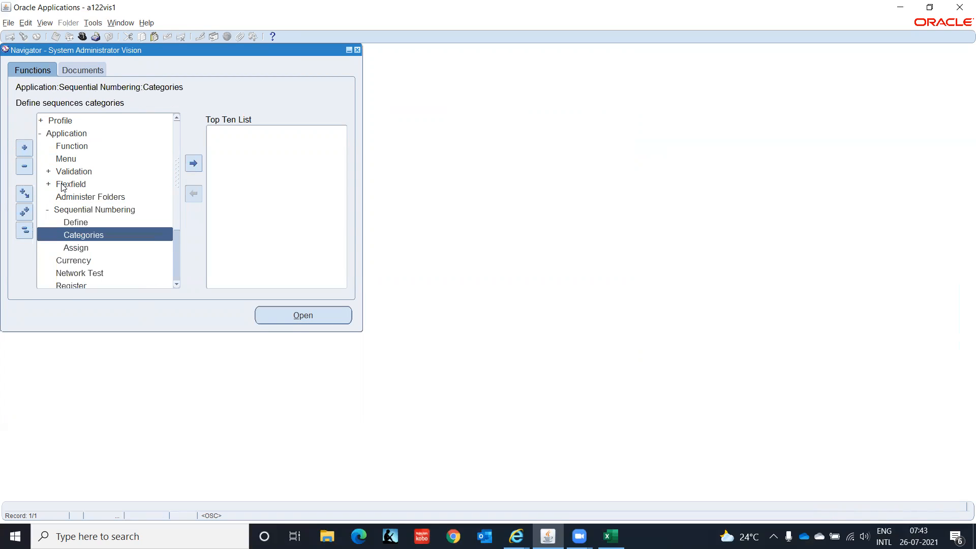
pyautogui.press('Return')
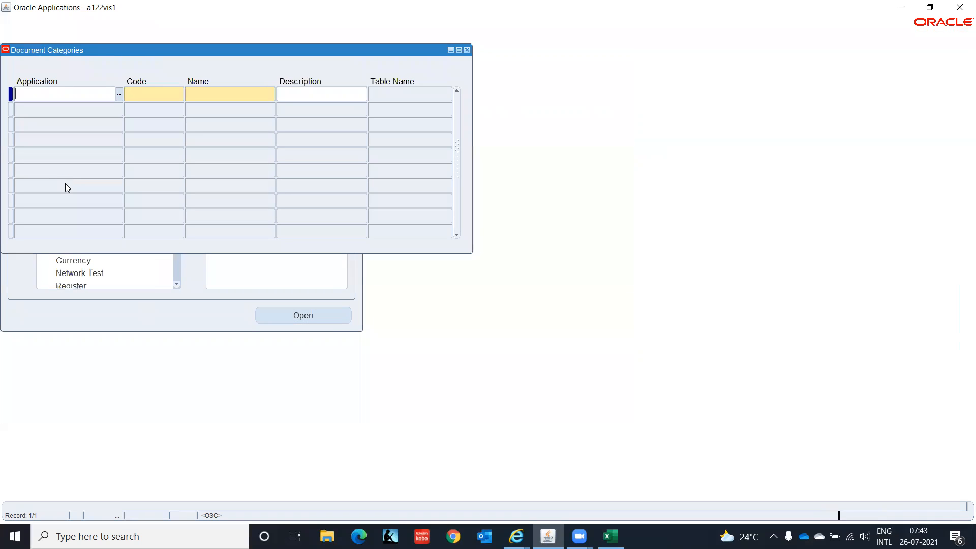
# Query Pay% categories to confirm CHECK PAY exists, then close the form
pyautogui.press('F11')
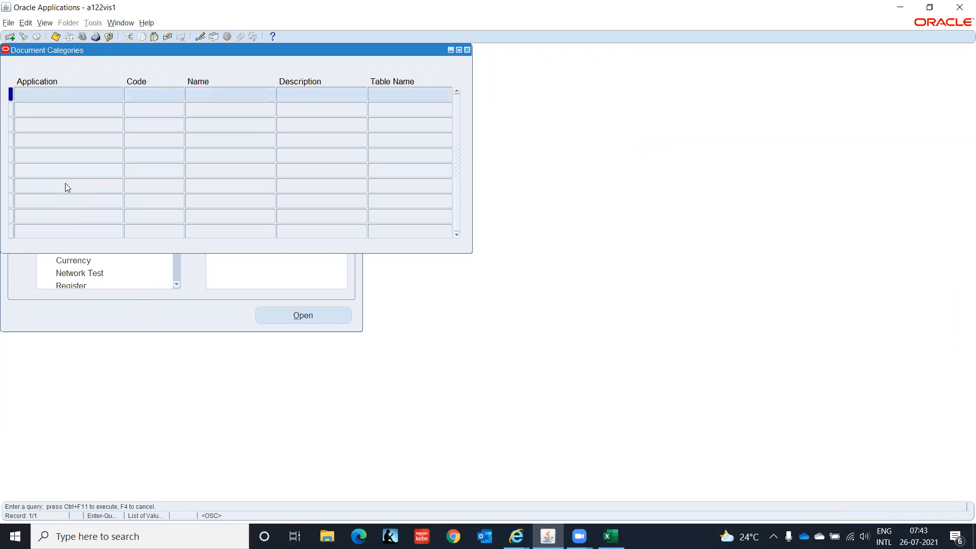
pyautogui.write('Pay%')
pyautogui.press('Tab')
pyautogui.press('Tab')
pyautogui.write('CHECK PAY')
pyautogui.hotkey('ctrl', 'F11')
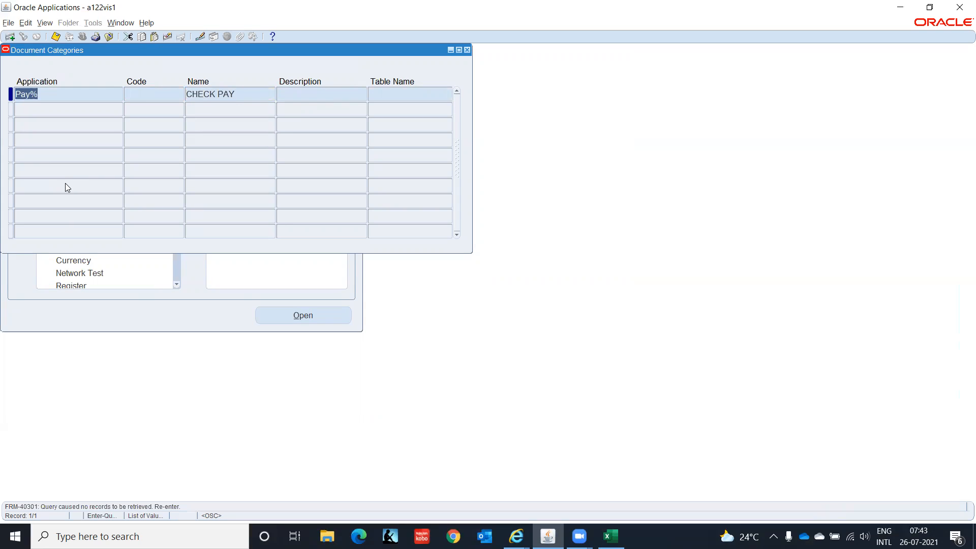
pyautogui.press('Tab')
pyautogui.press('Tab')
pyautogui.press('Delete')
pyautogui.hotkey('ctrl', 'F11')
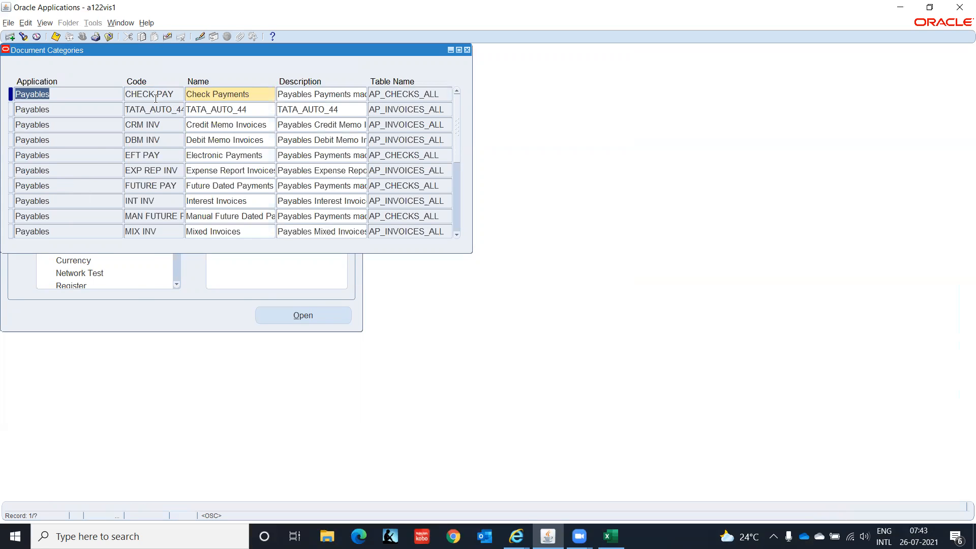
pyautogui.click(467, 52)
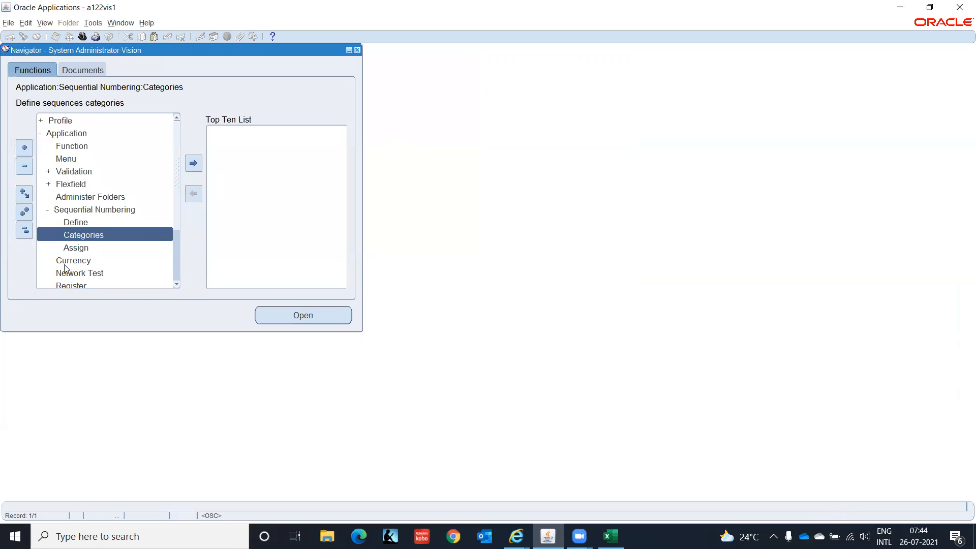
# Define Payables sequence IT-CHECK-PAY from 01-JAN-2000 with initial value 100000, then close the form
pyautogui.doubleClick(83, 221)
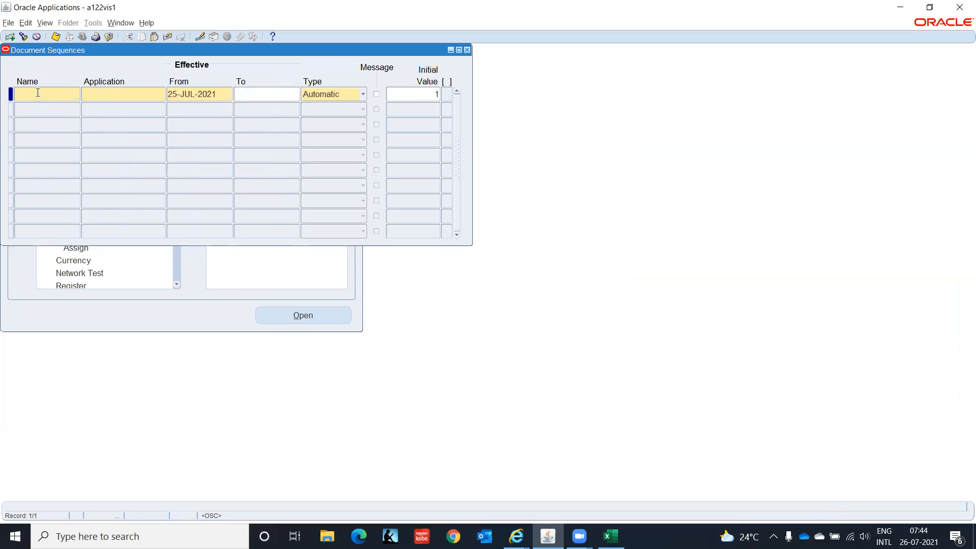
pyautogui.write('IT-')
pyautogui.write('CHECK')
pyautogui.write('-')
pyautogui.write('PAY')
pyautogui.press('Tab')
pyautogui.write('Pay')
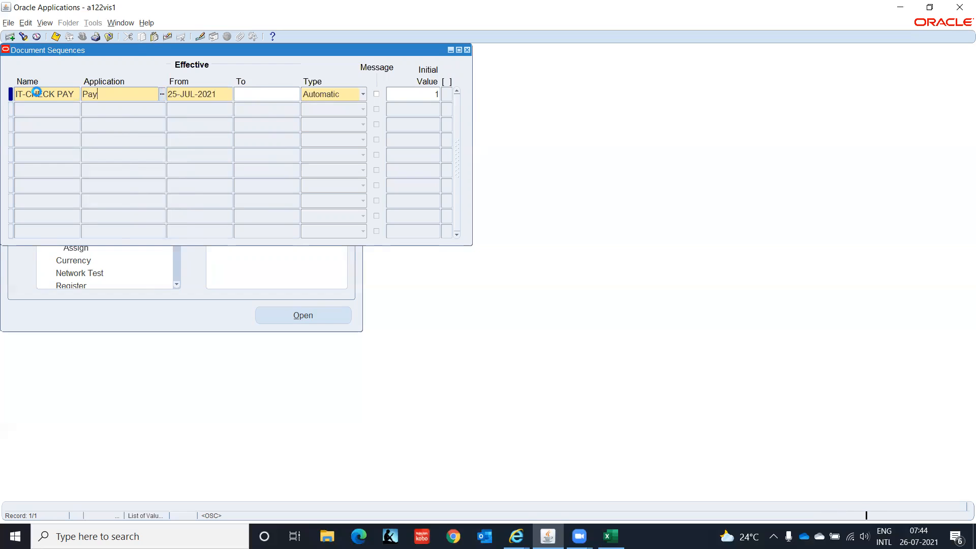
pyautogui.press('Return')
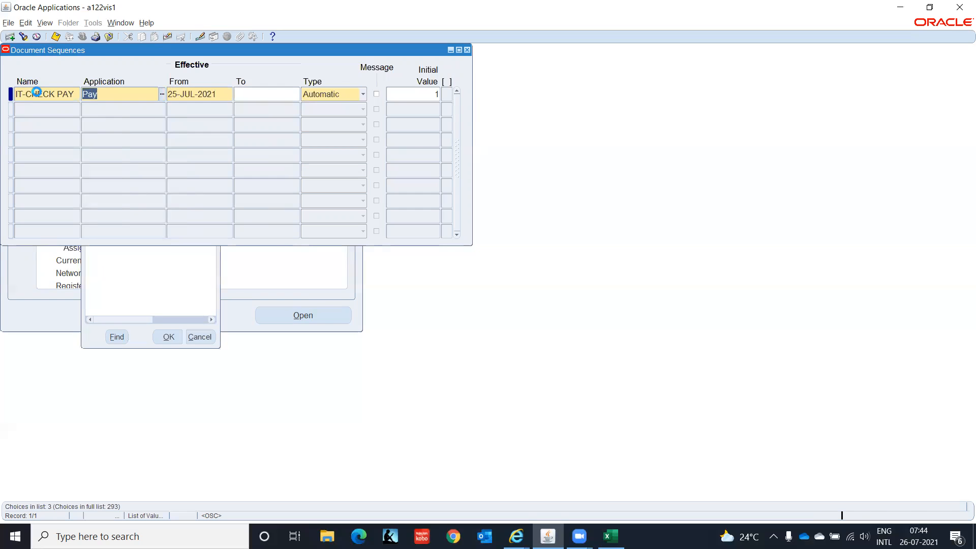
pyautogui.write('01')
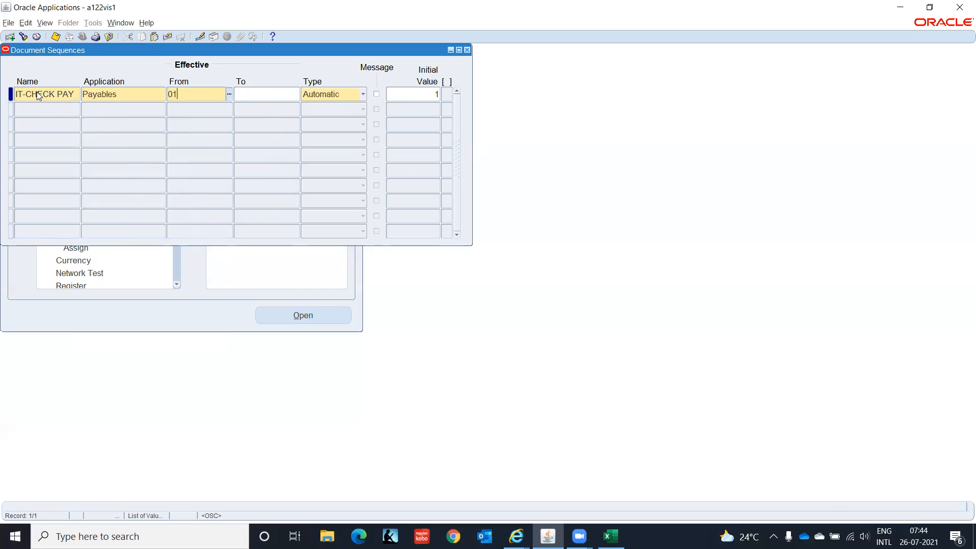
pyautogui.write('-JAN-2000')
pyautogui.press('Tab')
pyautogui.press('Tab')
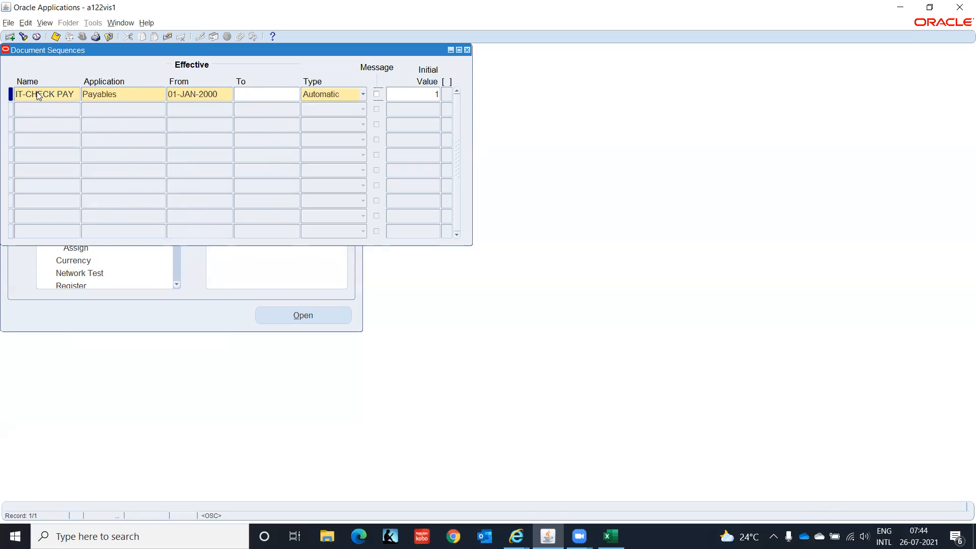
pyautogui.press('Tab')
pyautogui.write('100000')
pyautogui.click(467, 50)
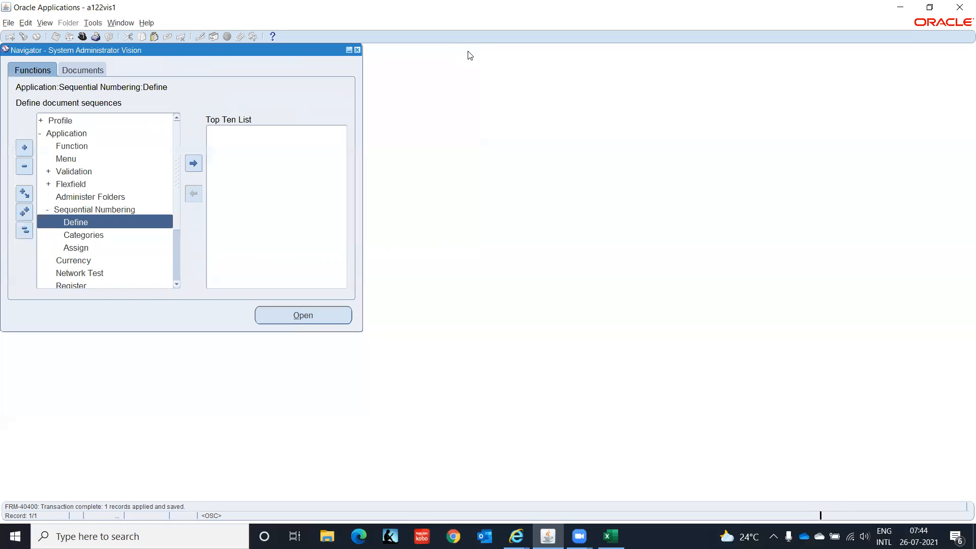
# Add a Payables Check Payments assignment for ledger IT INDIA LEDGER(INR) with method Automatic
pyautogui.doubleClick(75, 248)
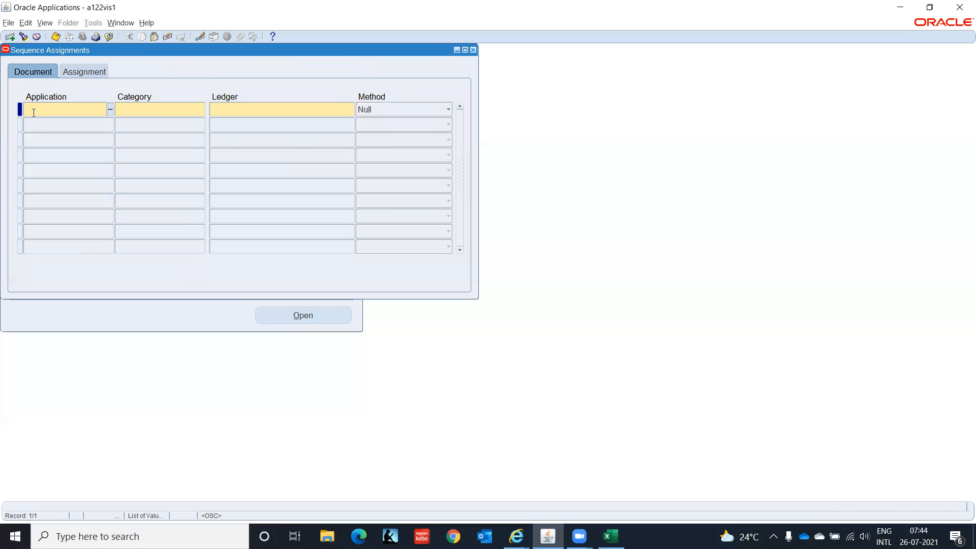
pyautogui.write('Pay')
pyautogui.press('Tab')
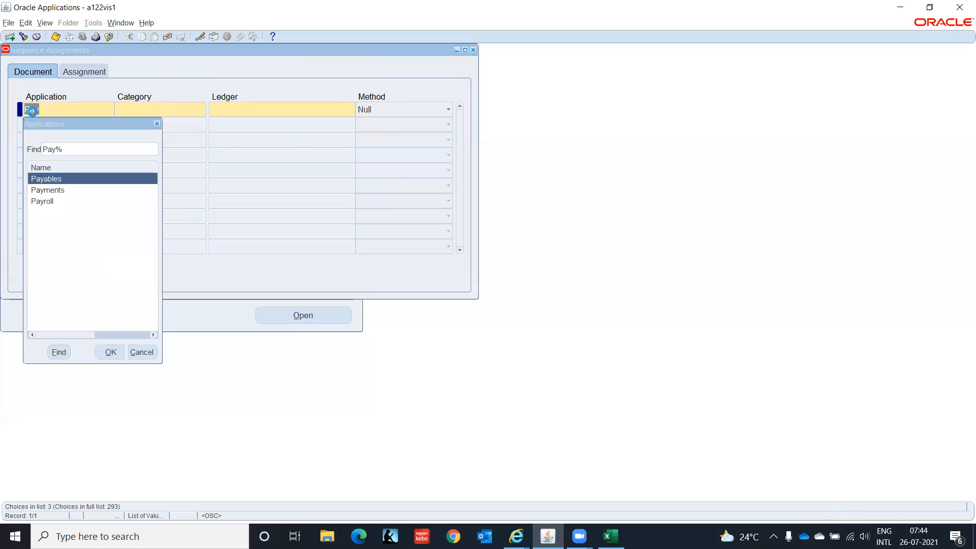
pyautogui.press('Return')
pyautogui.write('CHE')
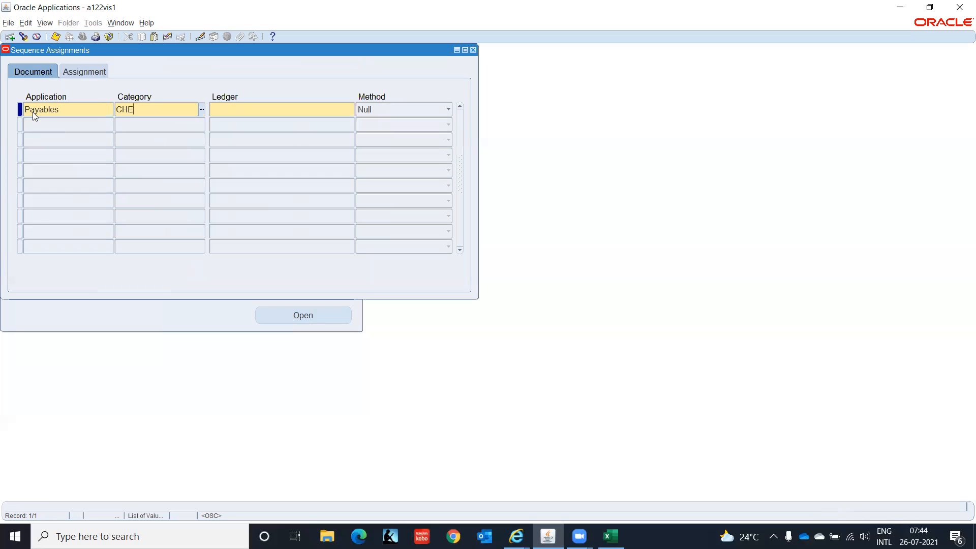
pyautogui.write('CK PAY')
pyautogui.press('Tab')
pyautogui.write('IT')
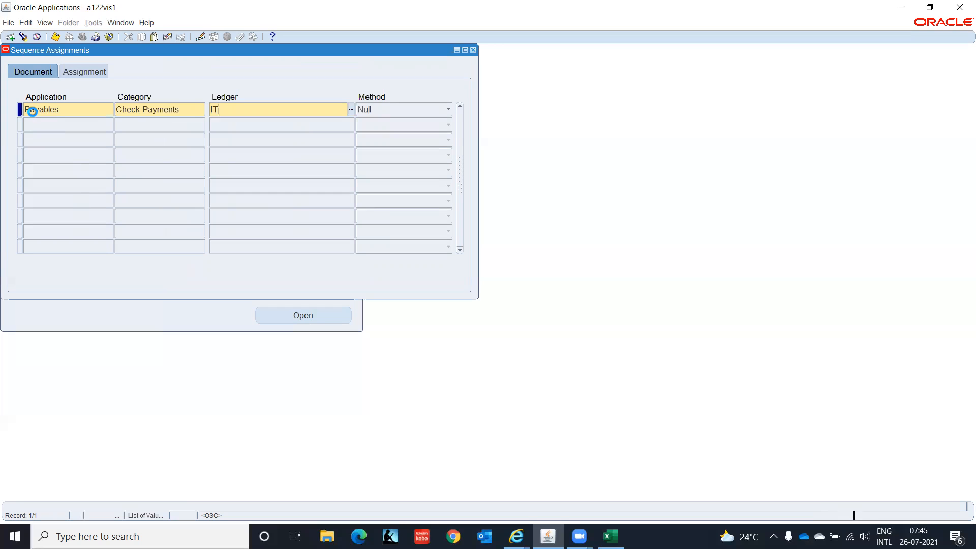
pyautogui.press('Return')
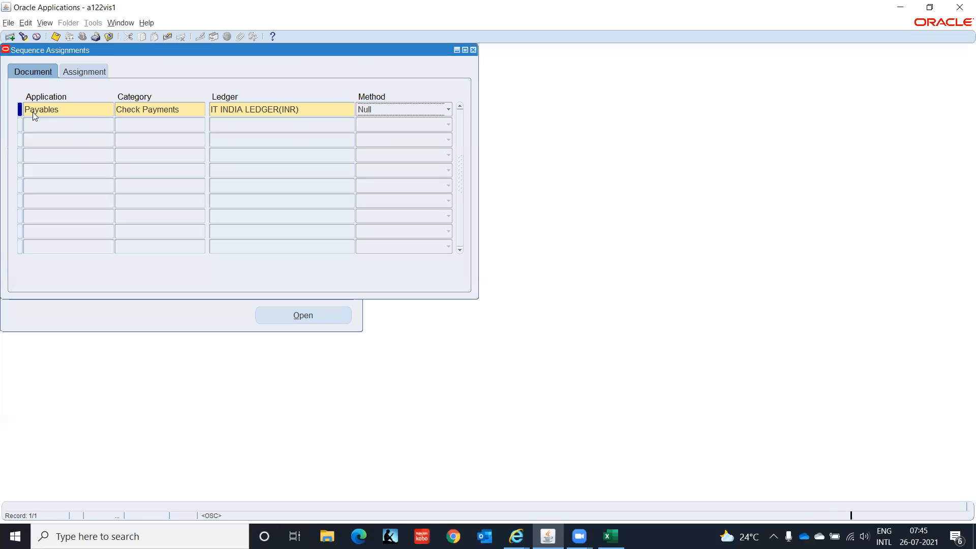
pyautogui.press('Up')
pyautogui.press('Up')
# On the Assignment tab, give it start date 01-JAN-2000 and sequence IT-CHECK PAY
pyautogui.click(79, 73)
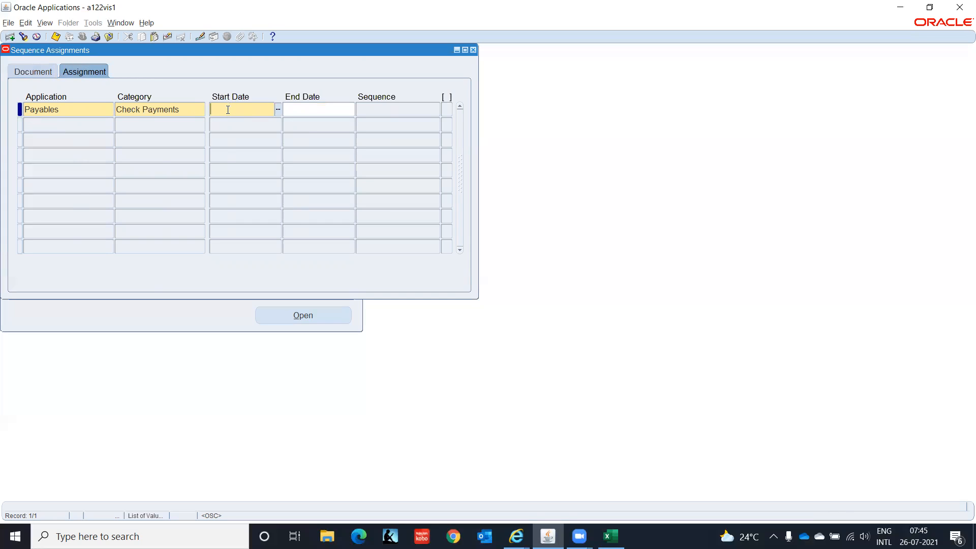
pyautogui.write('01-')
pyautogui.write('JAN-200')
pyautogui.write('0')
pyautogui.press('Tab')
pyautogui.press('Tab')
pyautogui.write('IT-Ch')
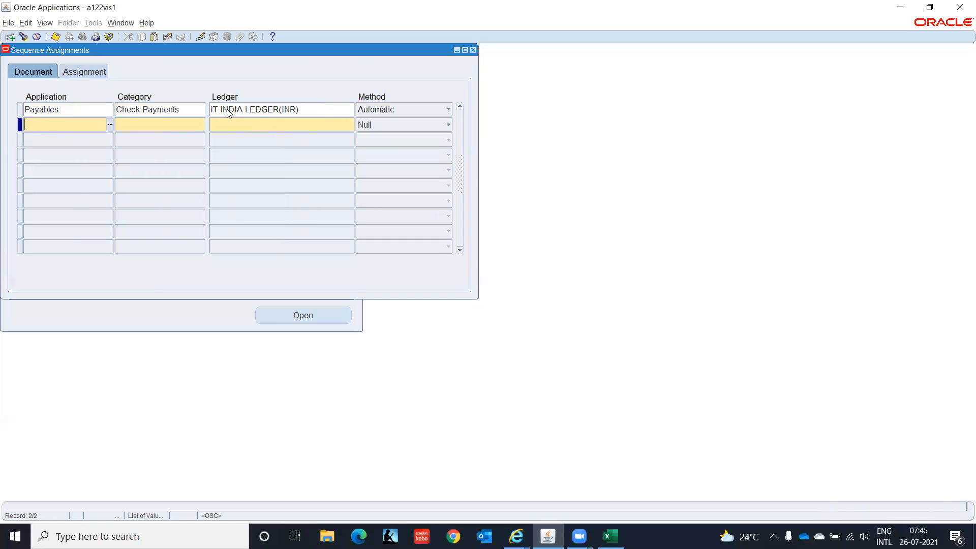
pyautogui.press('Up')
pyautogui.press('Down')
pyautogui.press('Up')
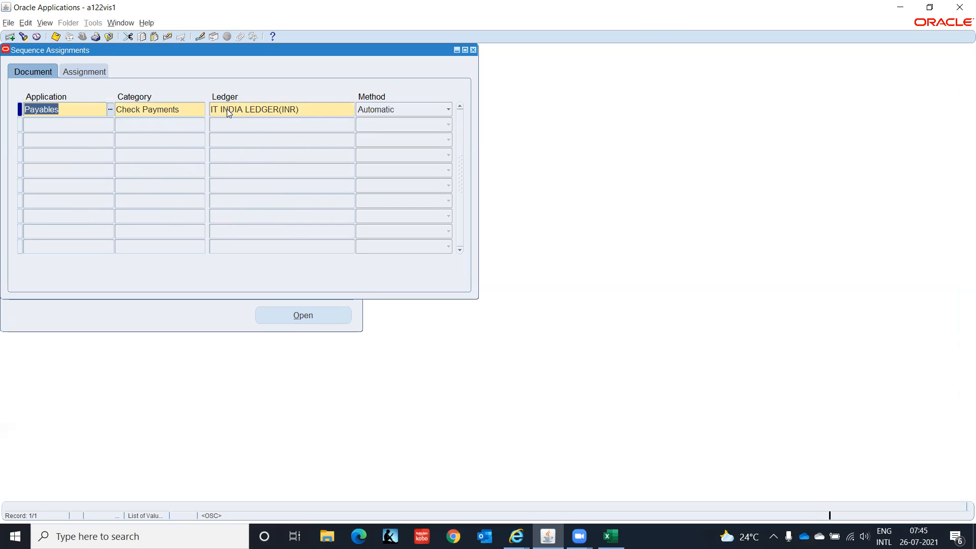
# Add a second Payables Check Payments row for ledger IT INDIA LEDGER(INR)(USD), method Automatic
pyautogui.press('Down')
pyautogui.hotkey('shift', 'F5')
pyautogui.press('Tab')
pyautogui.hotkey('shift', 'F5')
pyautogui.press('Tab')
pyautogui.hotkey('shift', 'F5')
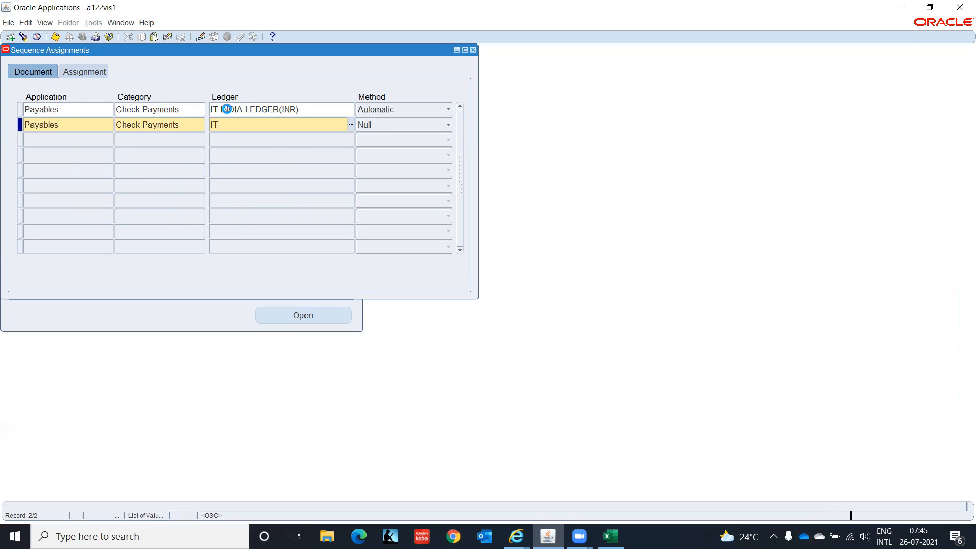
pyautogui.press('Down')
pyautogui.press('Return')
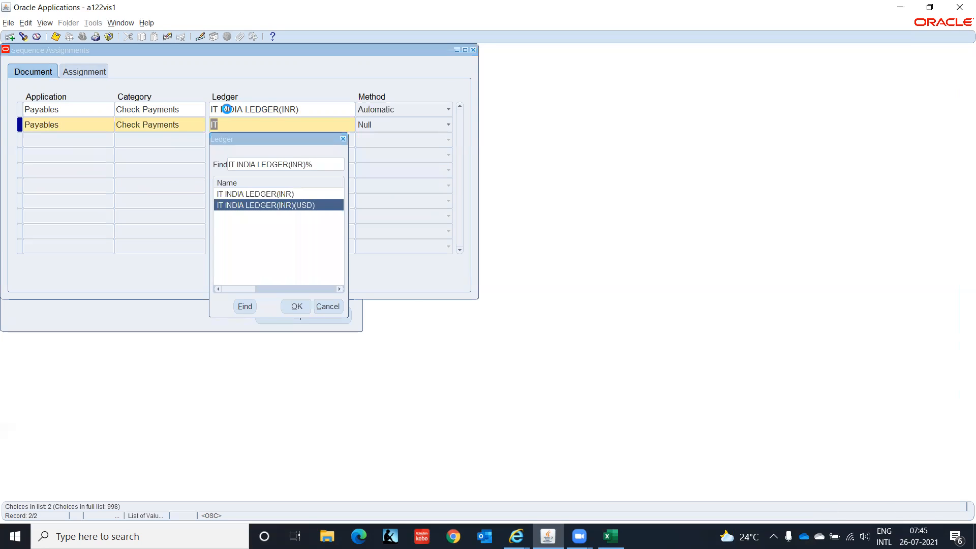
pyautogui.press('Tab')
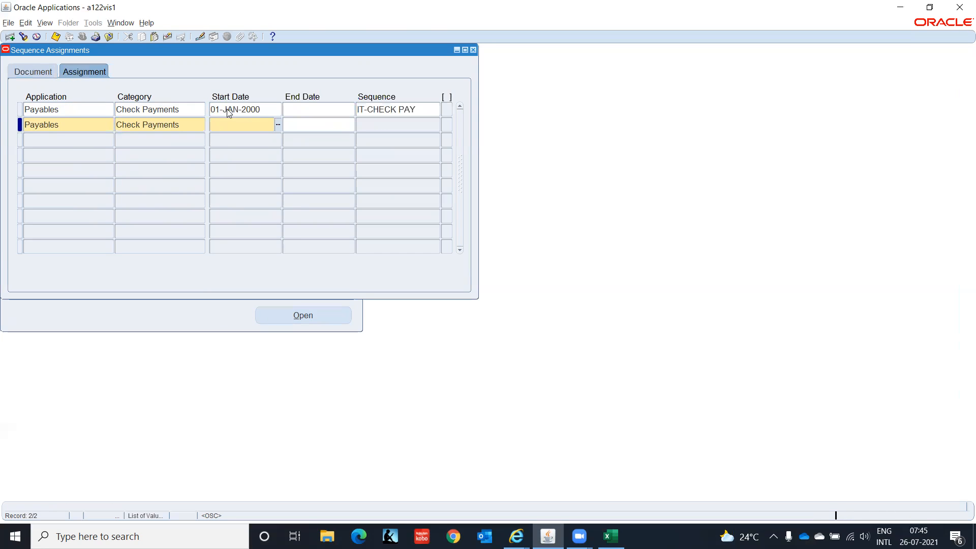
pyautogui.hotkey('shift', 'Tab')
pyautogui.press('Up')
pyautogui.press('Tab')
pyautogui.hotkey('shift', 'Tab')
pyautogui.press('Up')
# Copy the 01-JAN-2000 start date and IT-CHECK PAY sequence, save both assignments, and close
pyautogui.press('Tab')
pyautogui.hotkey('shift', 'F5')
pyautogui.press('Tab')
pyautogui.press('Tab')
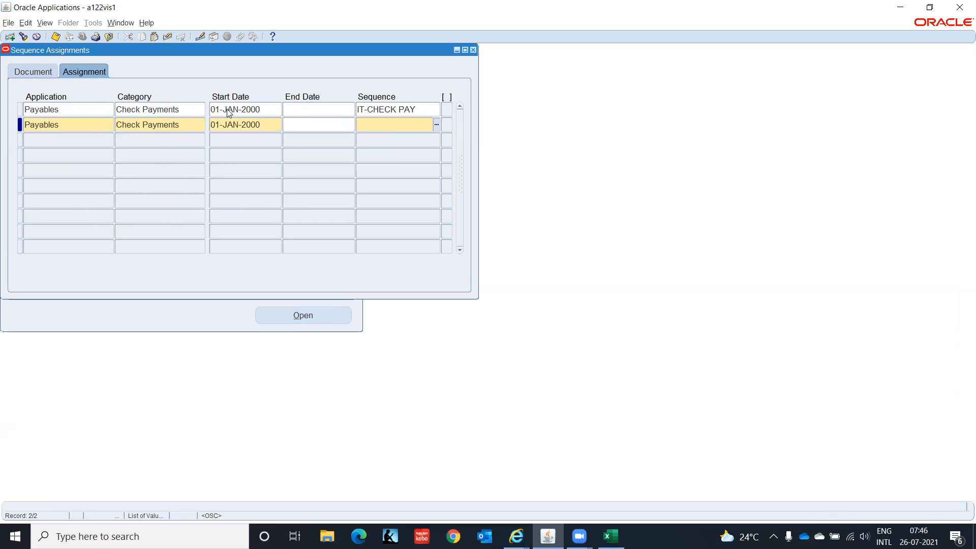
pyautogui.hotkey('shift', 'F5')
pyautogui.hotkey('ctrl', 's')
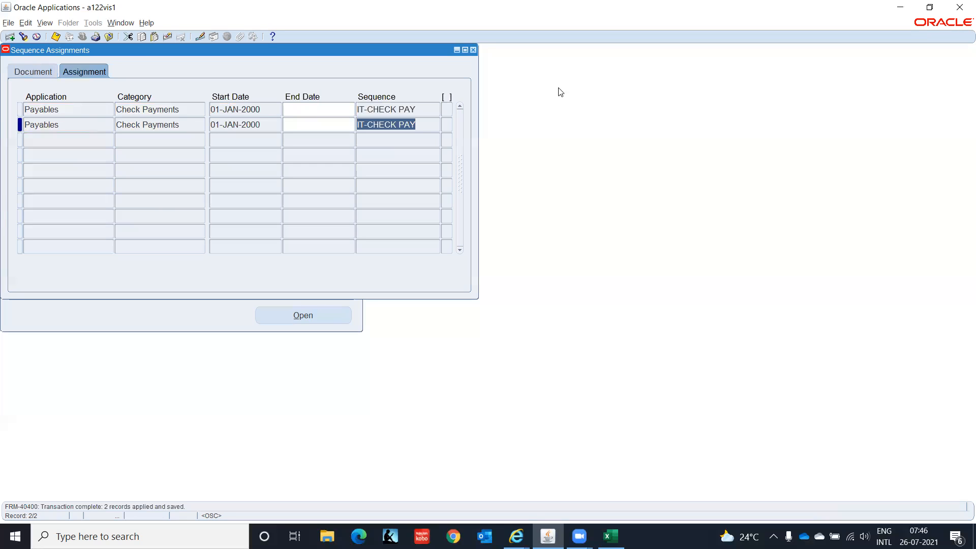
pyautogui.click(473, 49)
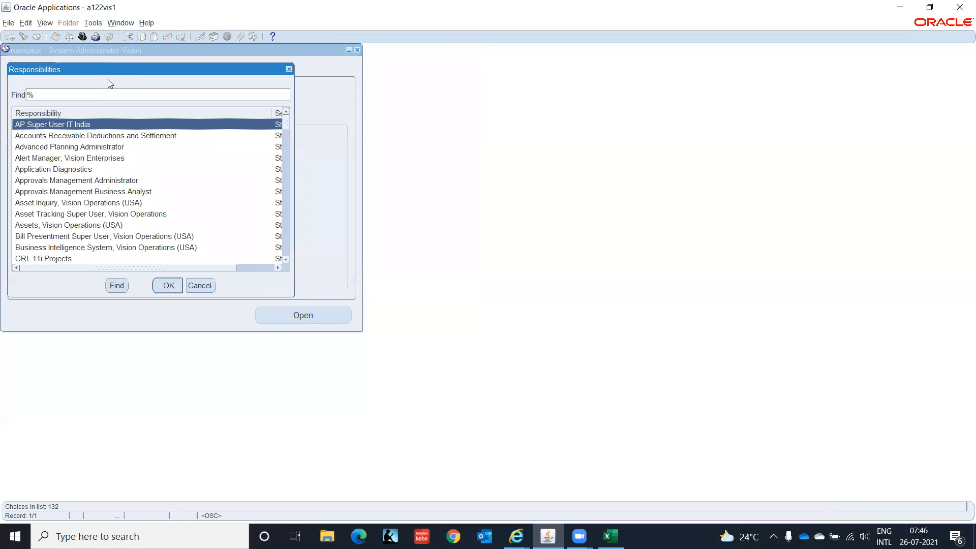
# Switch to AP Super User IT India and go to Invoices > Entry > Invoices
pyautogui.press('Return')
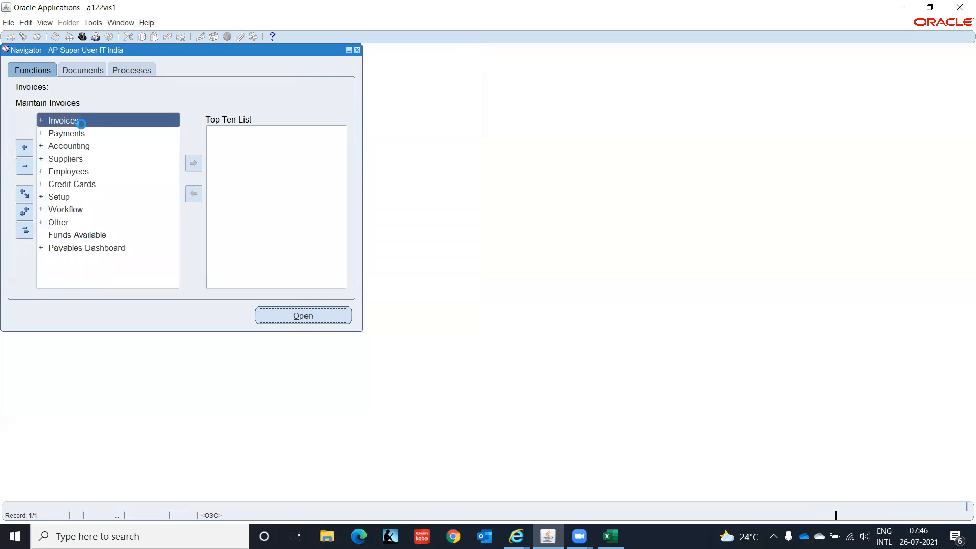
pyautogui.press('Down')
pyautogui.press('Up')
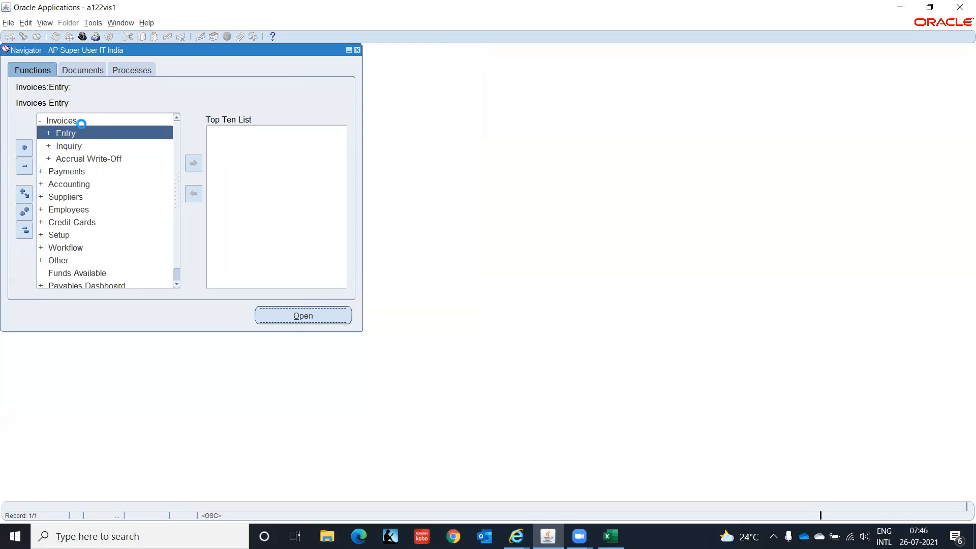
pyautogui.press('Return')
pyautogui.press('Down')
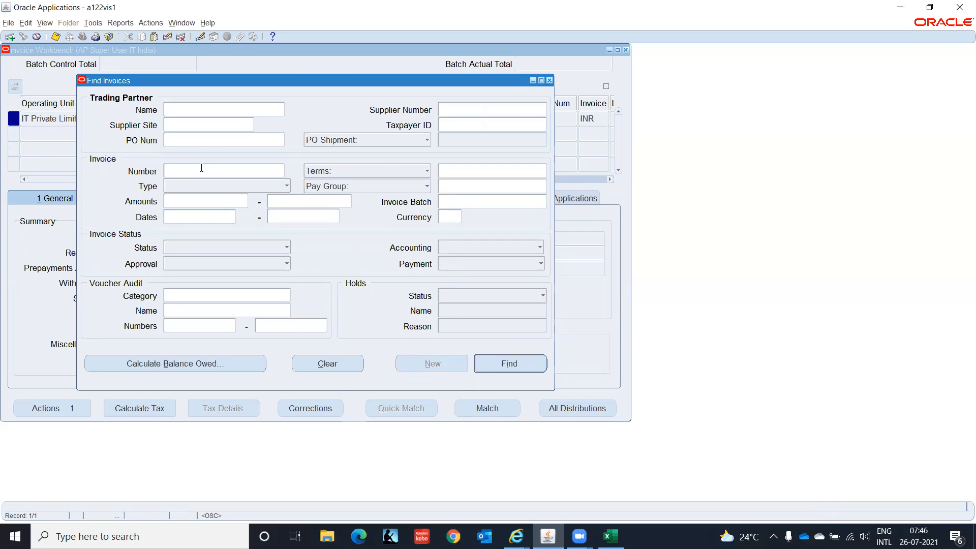
# Find invoice ABC-001 by invoice number and bring up its Invoice Actions
pyautogui.click(201, 168)
pyautogui.write('ABC-001')
pyautogui.press('Return')
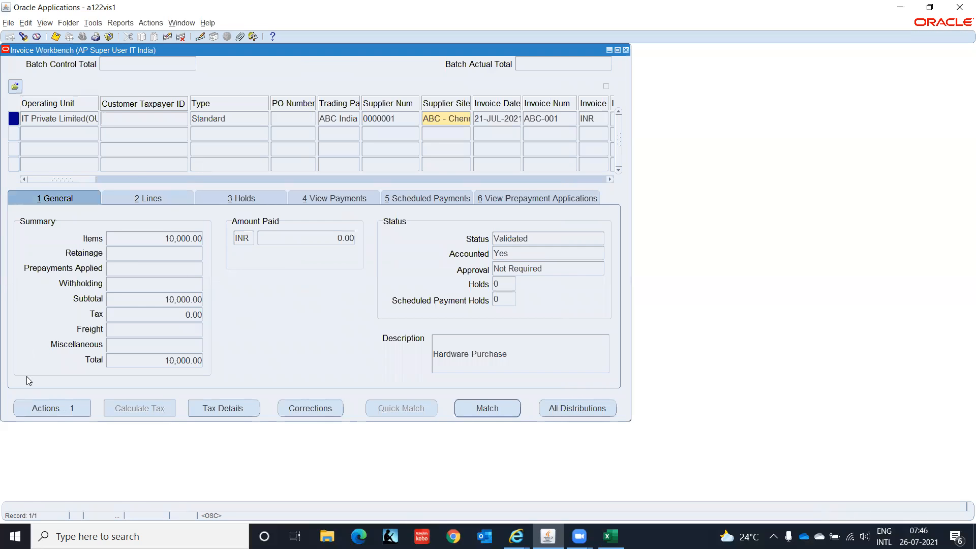
pyautogui.click(32, 408)
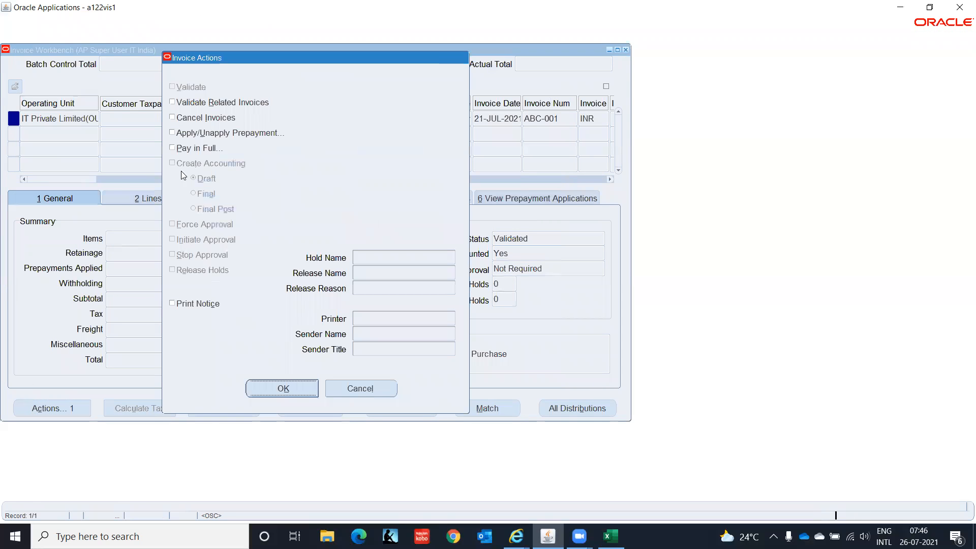
# Pay ABC-001 in full and fill in the IT paying bank account
pyautogui.click(197, 147)
pyautogui.click(266, 388)
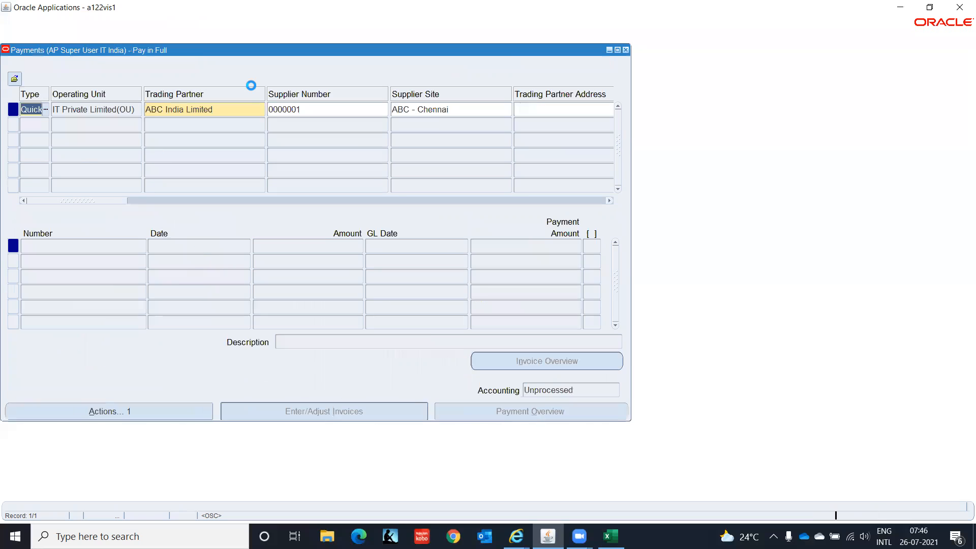
pyautogui.moveTo(93, 200); pyautogui.dragTo(221, 202)
pyautogui.click(275, 105)
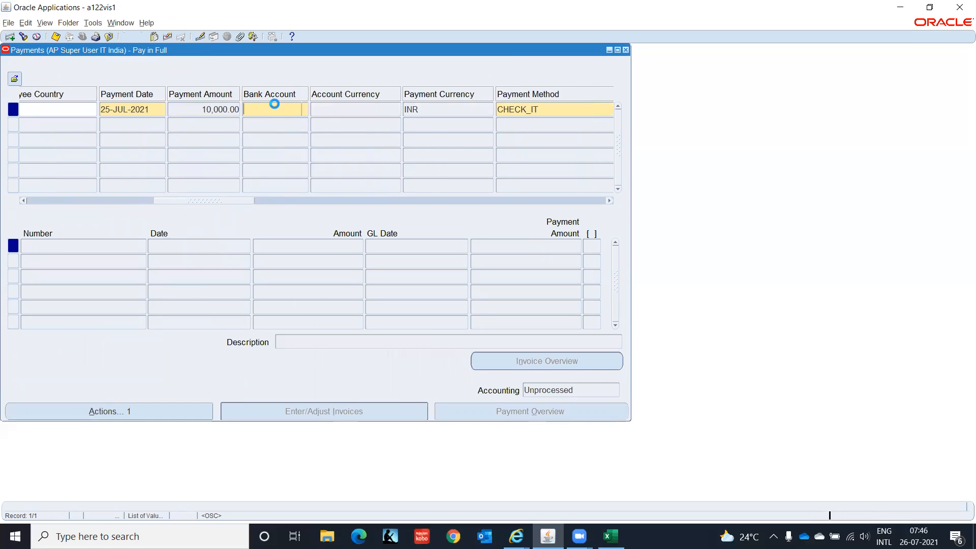
pyautogui.write('IT')
pyautogui.press('Tab')
# Set profile IT_DOM_PPP, scroll the columns, and dismiss the APP-FND-01702 error
pyautogui.moveTo(179, 197); pyautogui.dragTo(247, 210)
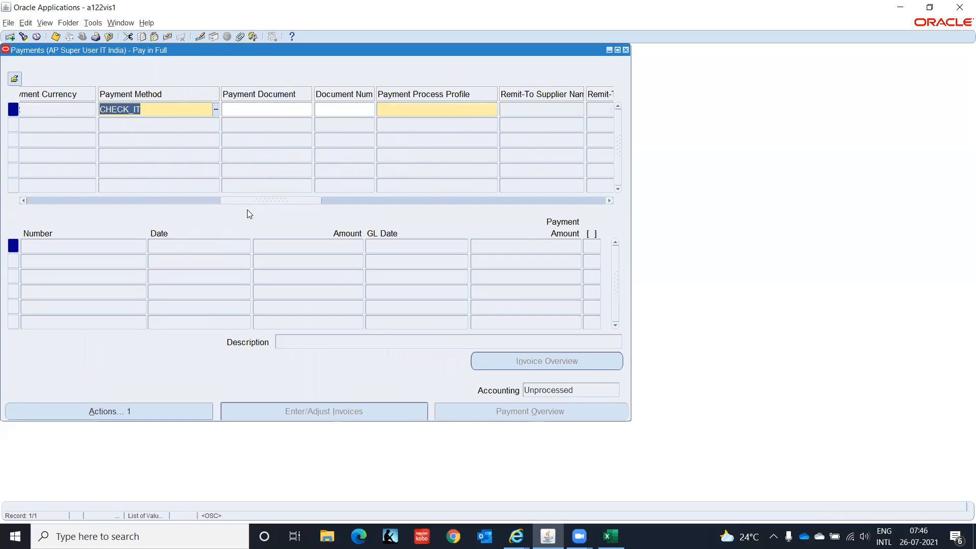
pyautogui.click(382, 113)
pyautogui.write('IT')
pyautogui.press('Tab')
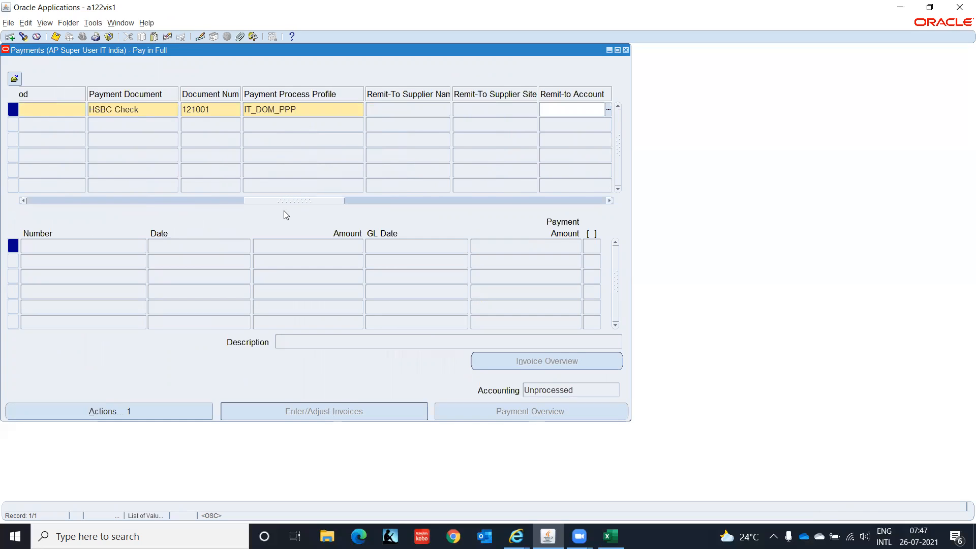
pyautogui.moveTo(287, 201); pyautogui.dragTo(380, 219)
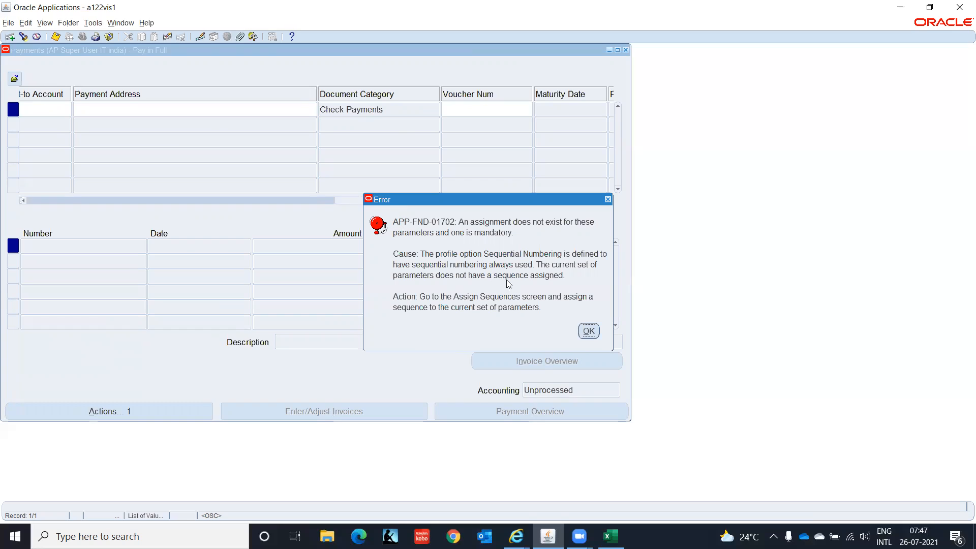
pyautogui.click(588, 331)
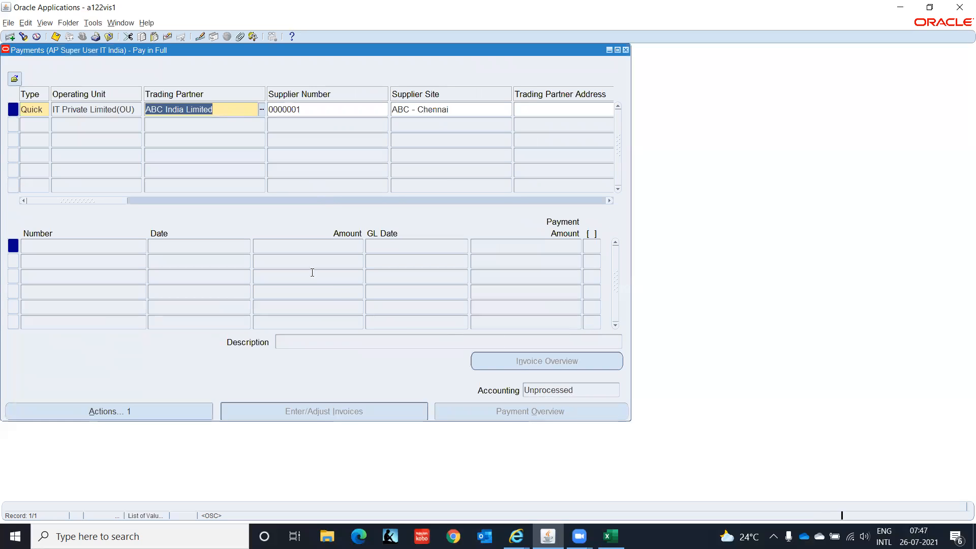
pyautogui.click(304, 266)
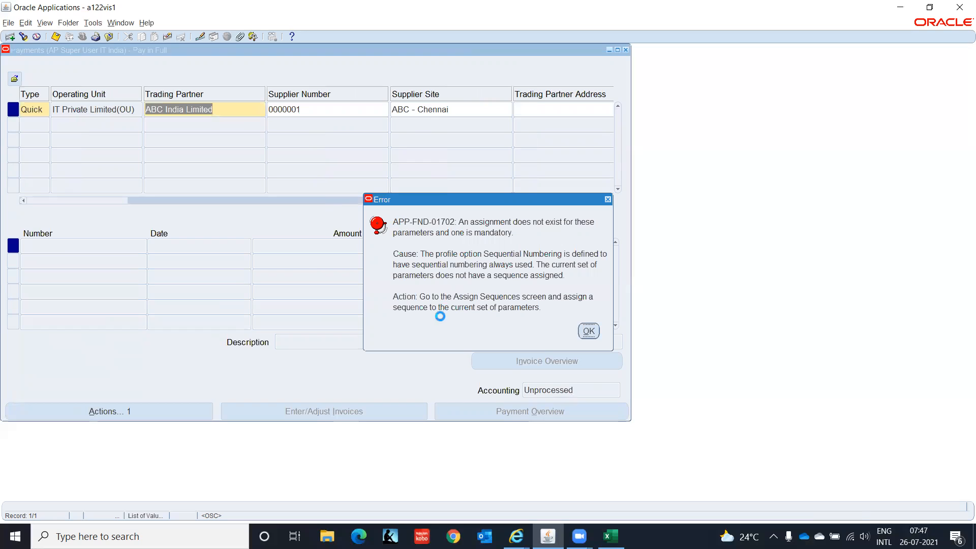
# Dismiss the error and close the Payments form and Invoice Workbench without saving
pyautogui.click(588, 331)
pyautogui.press('Return')
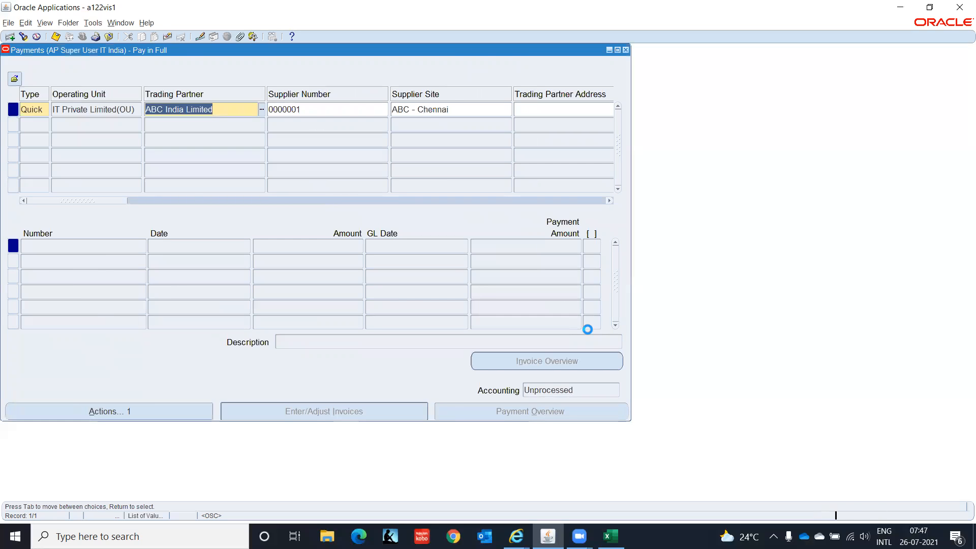
pyautogui.press('F4')
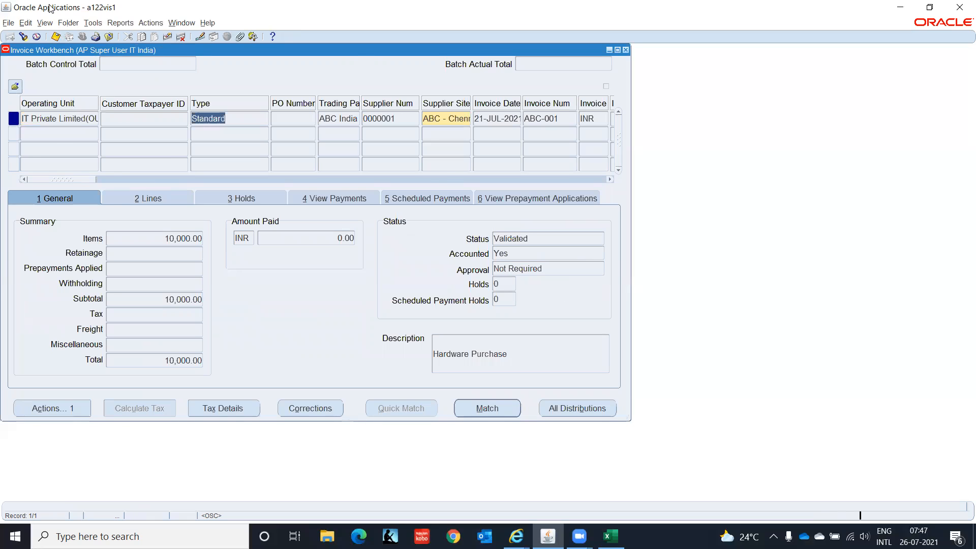
# Switch to System Administrator and open Application > Sequential Numbering > Define
pyautogui.click(82, 39)
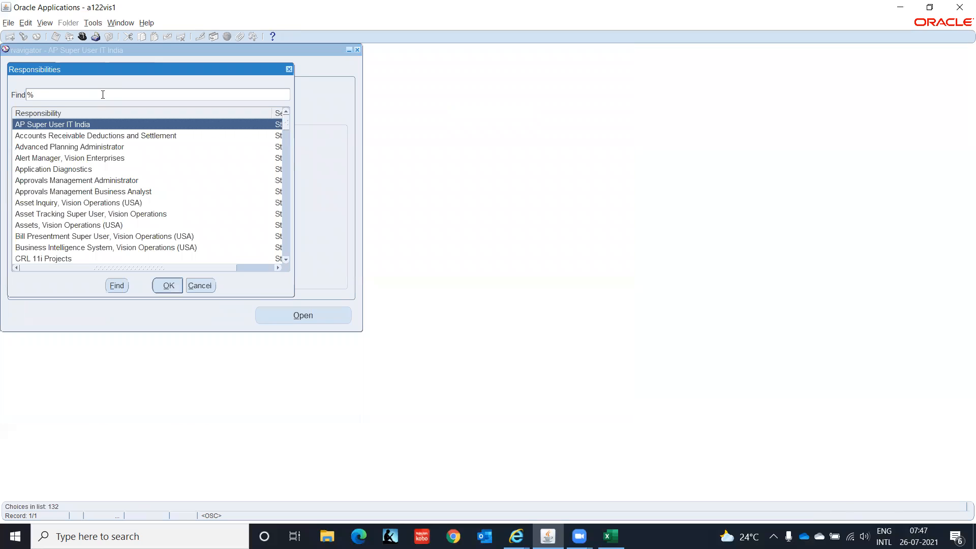
pyautogui.press('Return')
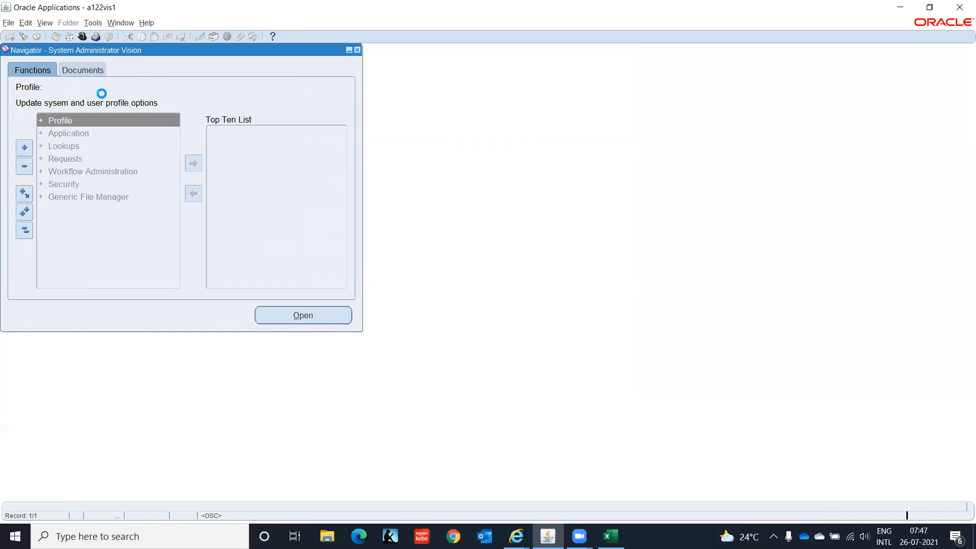
pyautogui.press('Return')
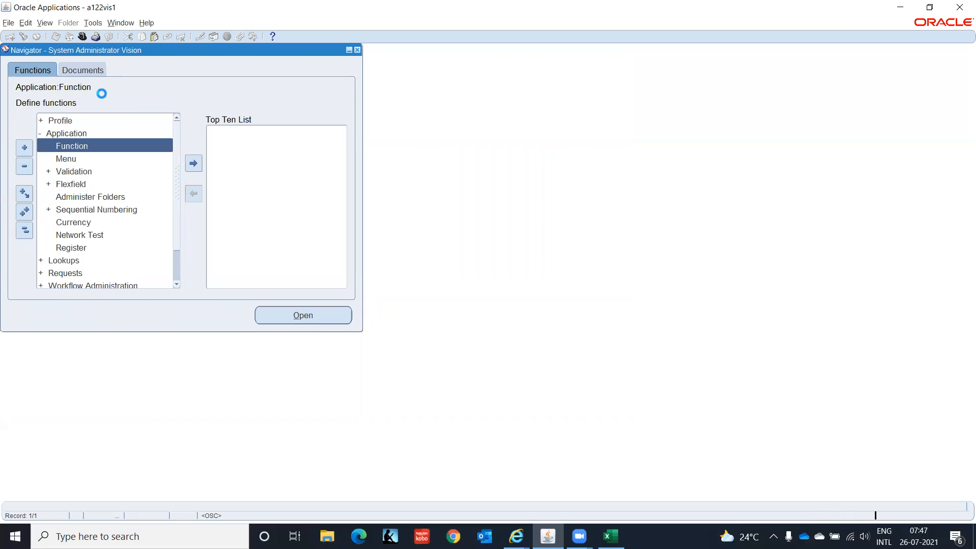
pyautogui.press('Down')
pyautogui.press('Down')
pyautogui.press('Down')
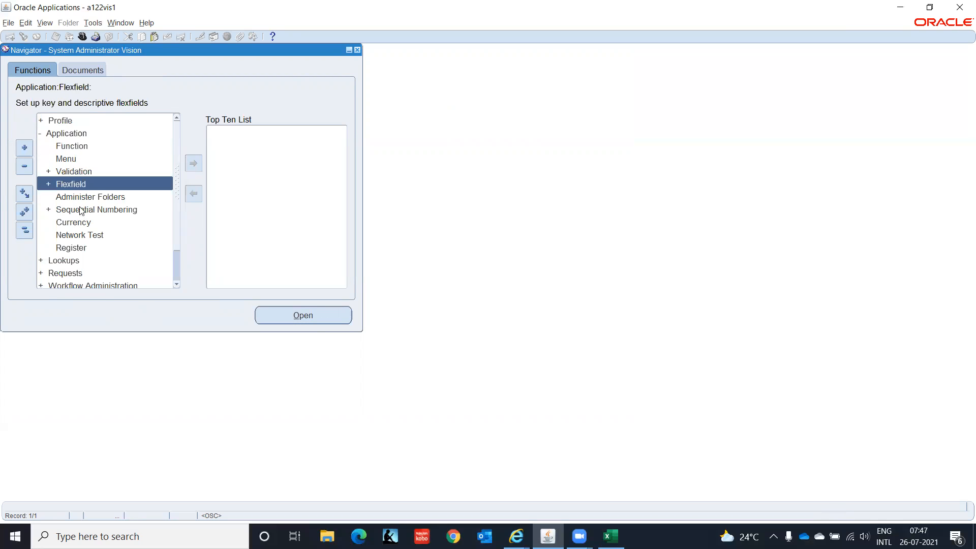
pyautogui.click(79, 208)
pyautogui.press('Return')
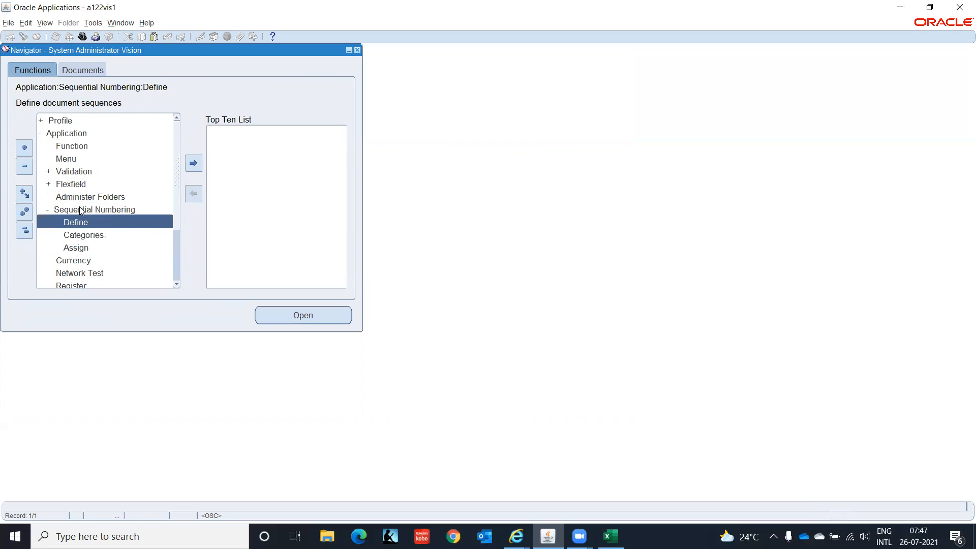
pyautogui.press('Down')
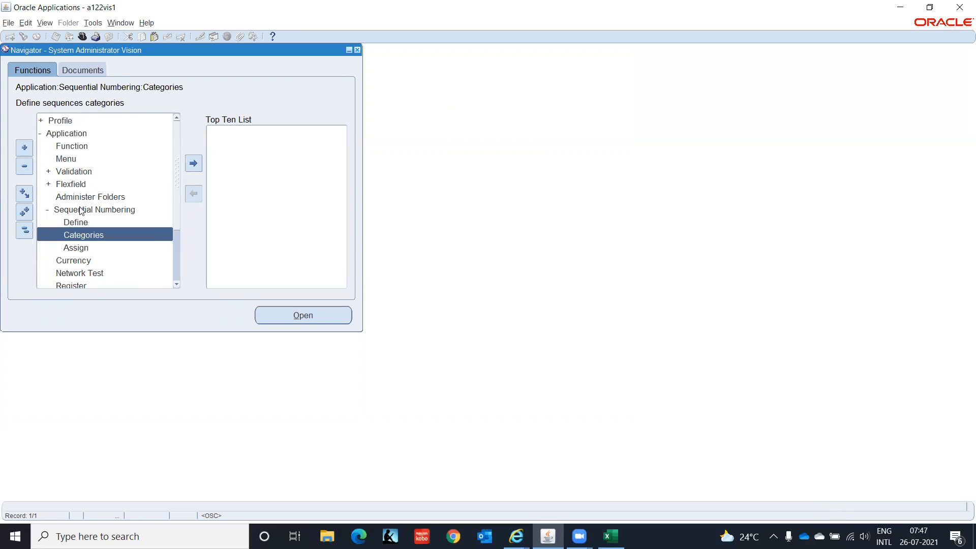
pyautogui.press('Down')
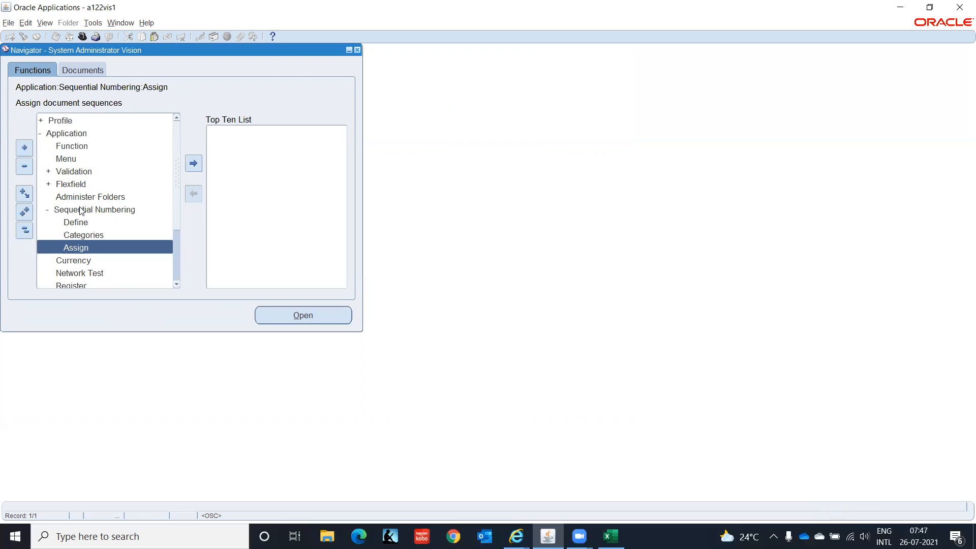
pyautogui.press('Up')
pyautogui.press('Up')
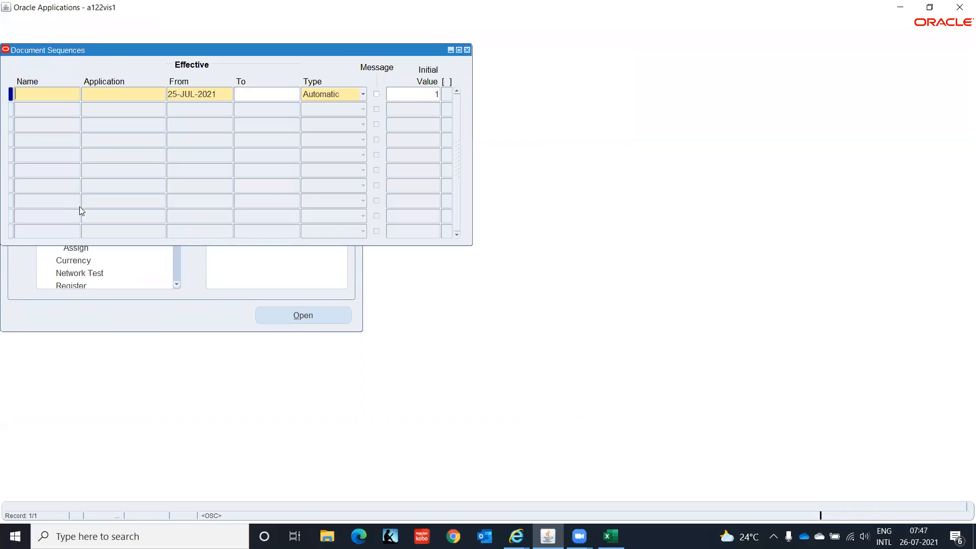
# Enter sequence IT-CHECK PAY-M for Payables, effective from 01-JAN-2000
pyautogui.write('IT-CHECK PAY')
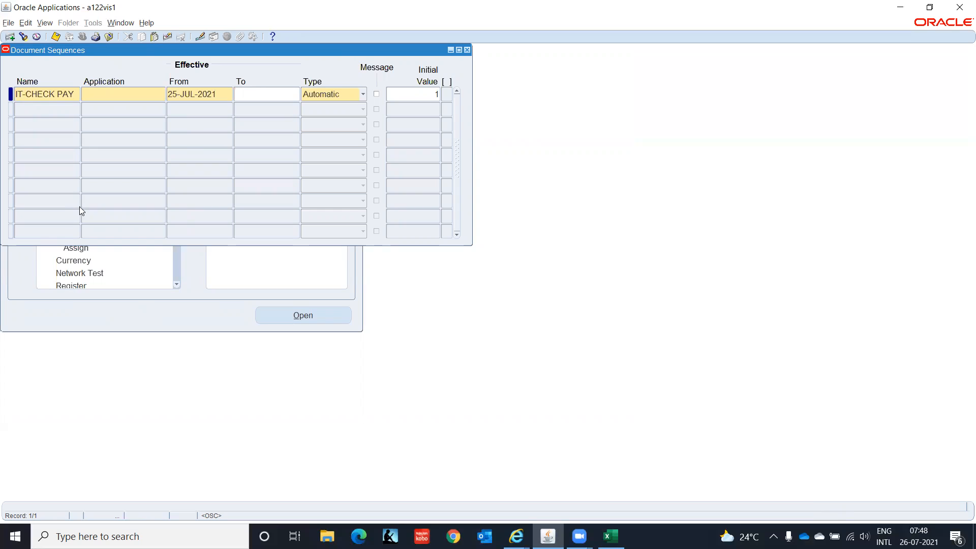
pyautogui.write('-M')
pyautogui.press('Tab')
pyautogui.write('Payables')
pyautogui.press('Tab')
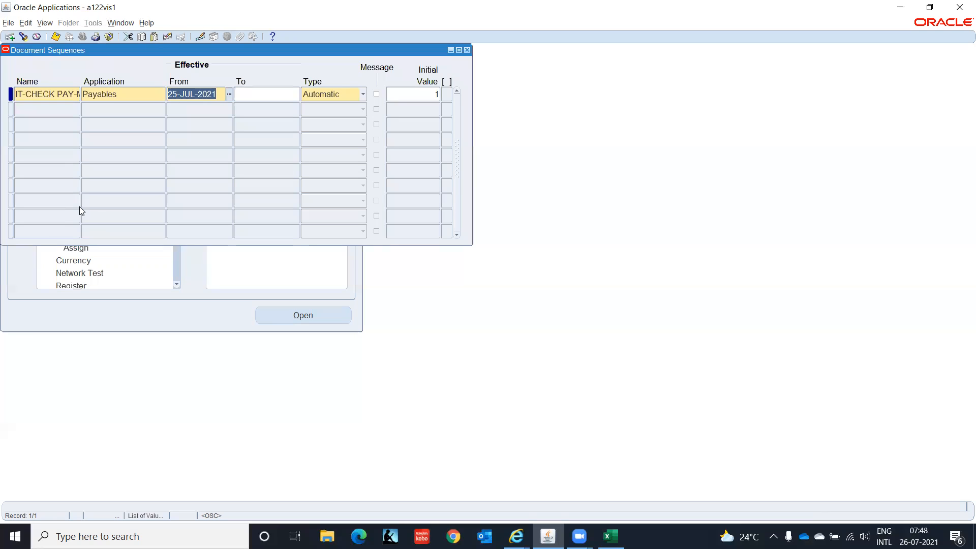
pyautogui.write('01JAN2000')
pyautogui.press('Tab')
# Set the sequence type to Manual, then close the form and answer the save prompt
pyautogui.press('Tab')
pyautogui.press('m')
pyautogui.press('Tab')
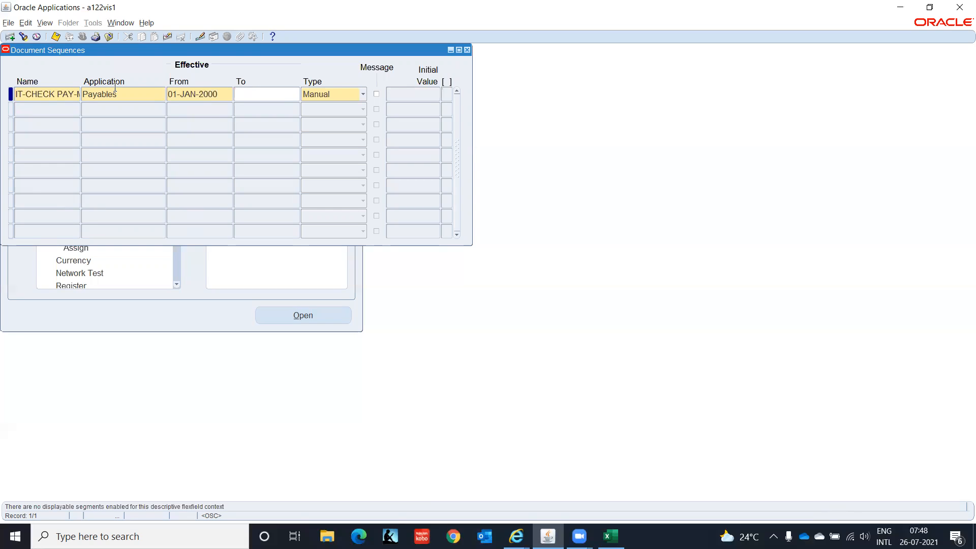
pyautogui.click(366, 94)
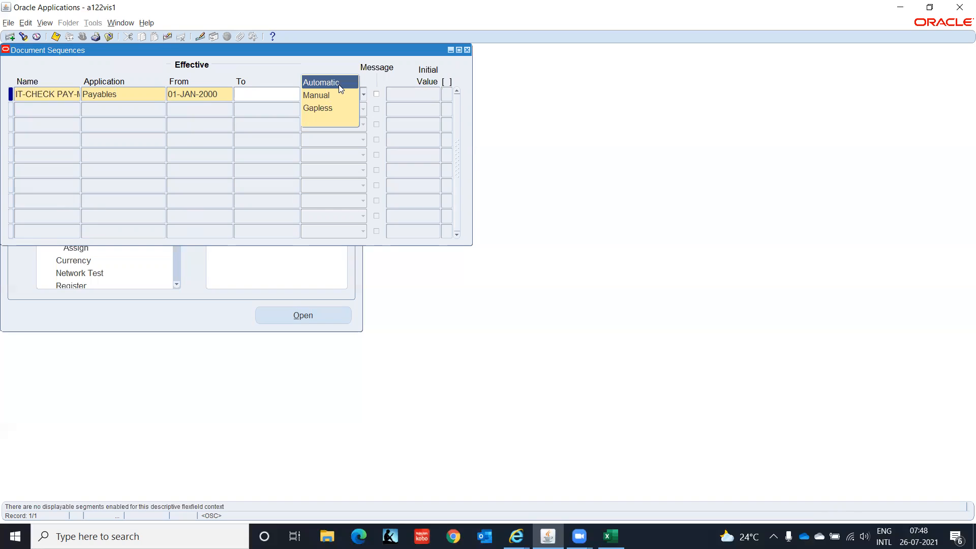
pyautogui.press('Down')
pyautogui.press('Return')
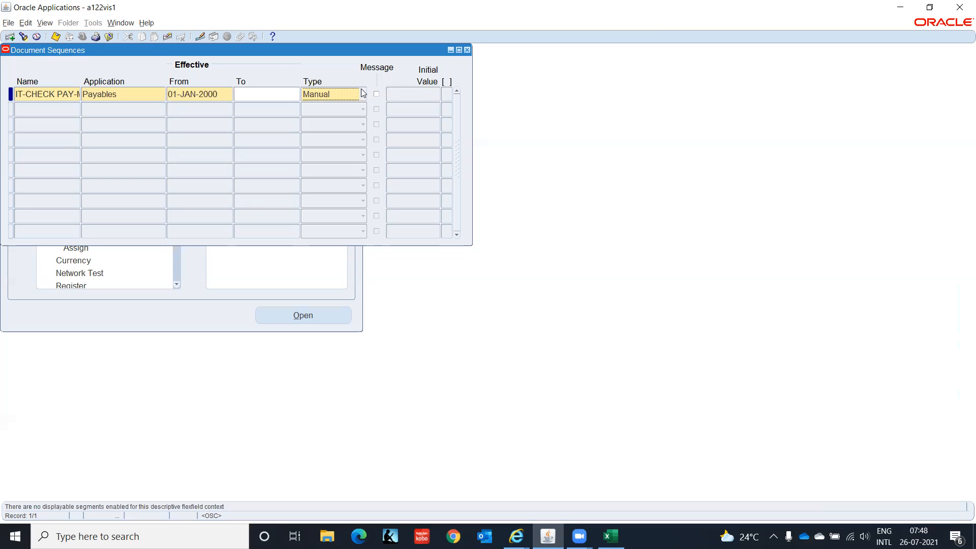
pyautogui.press('F4')
pyautogui.click(530, 303)
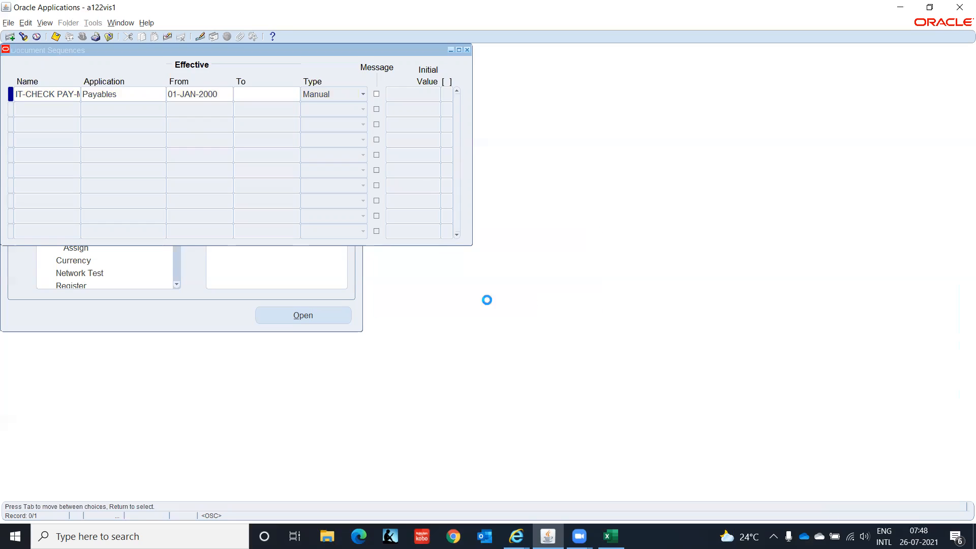
# Assign Payables Check Payments for IT INDIA LEDGER(INR), Manual, starting 01-JAN-2000, sequence IT-CHECK PAY
pyautogui.doubleClick(78, 246)
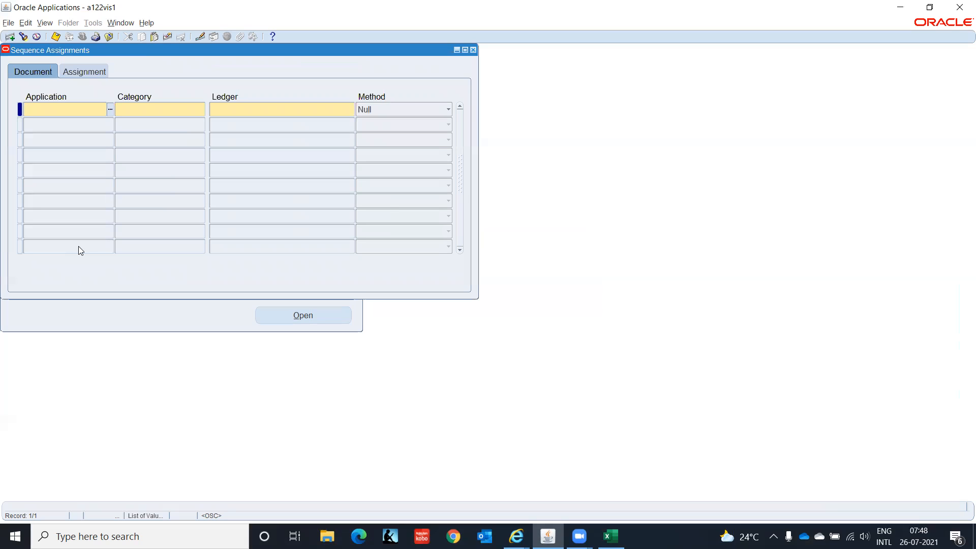
pyautogui.write('Pay')
pyautogui.press('Tab')
pyautogui.press('Return')
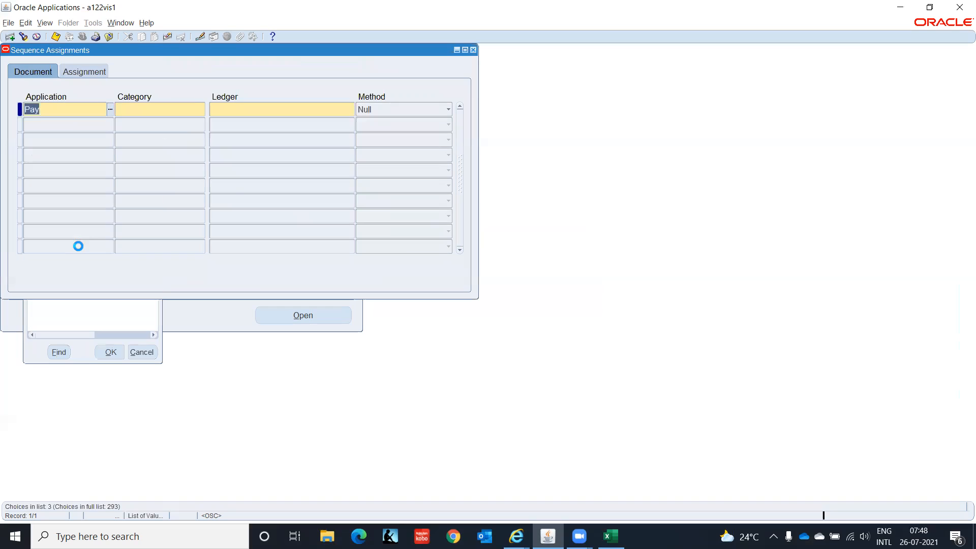
pyautogui.write('Check')
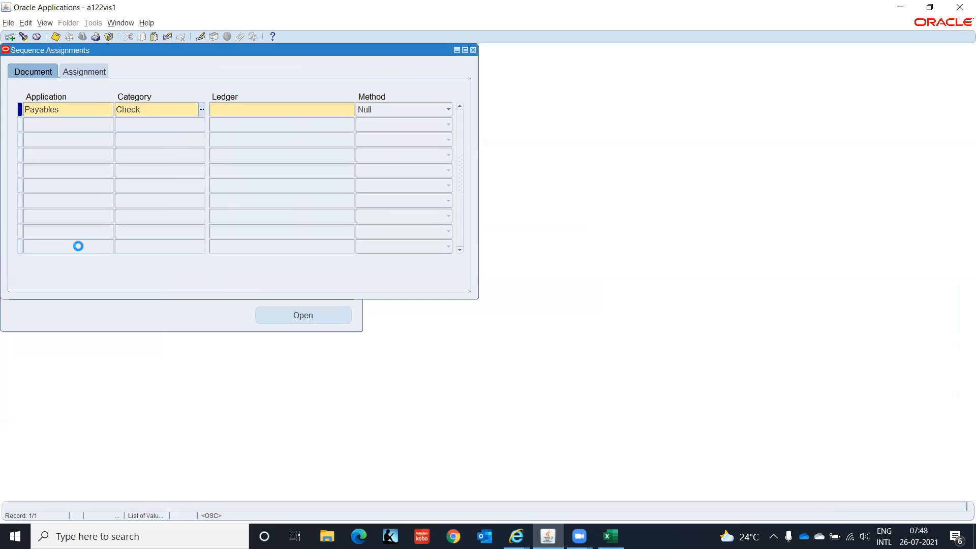
pyautogui.press('Tab')
pyautogui.write('IT')
pyautogui.press('Tab')
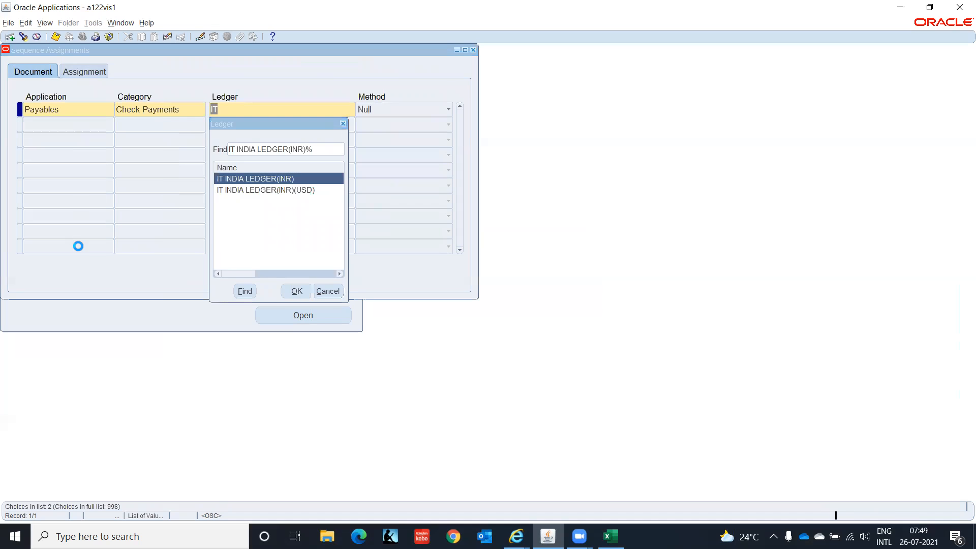
pyautogui.press('Return')
pyautogui.press('Up')
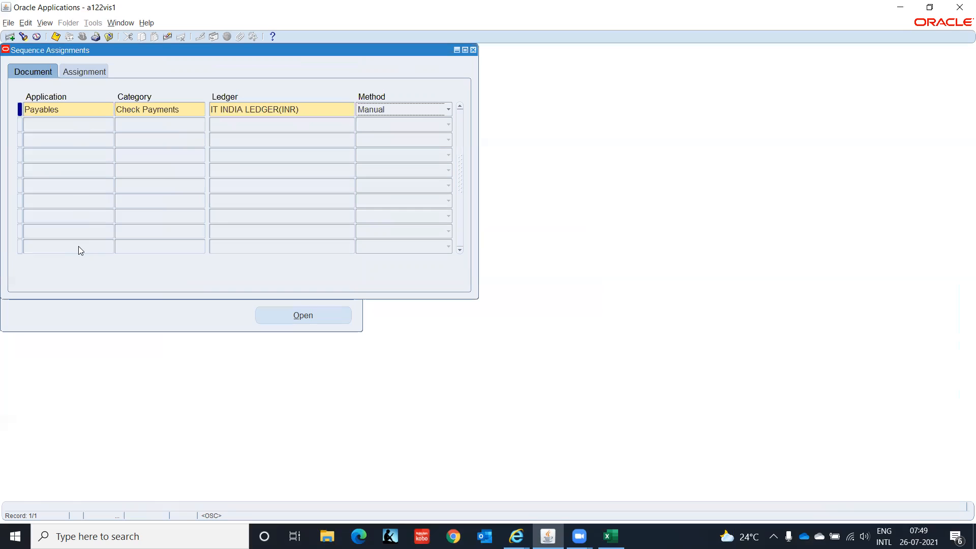
pyautogui.press('Tab')
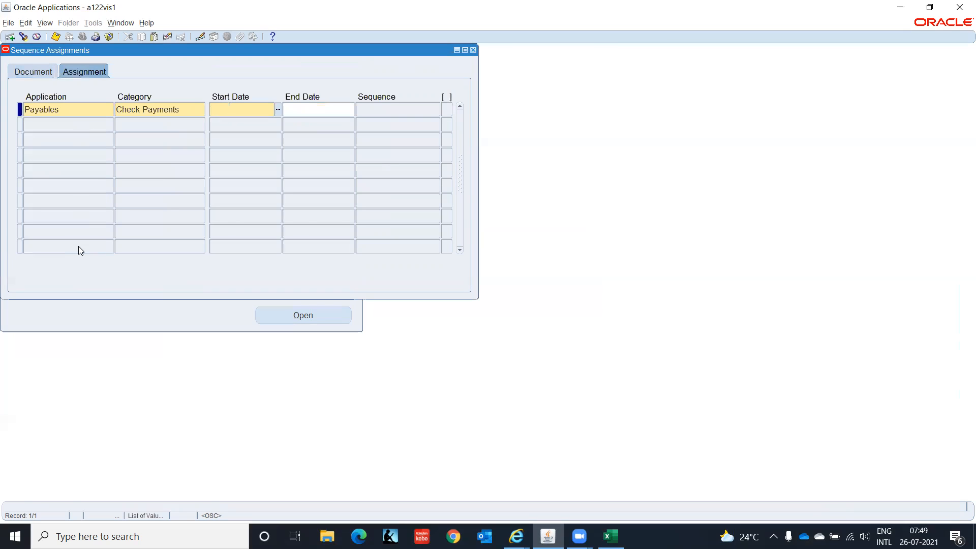
pyautogui.write('01JAN2000')
pyautogui.press('Tab')
pyautogui.press('Tab')
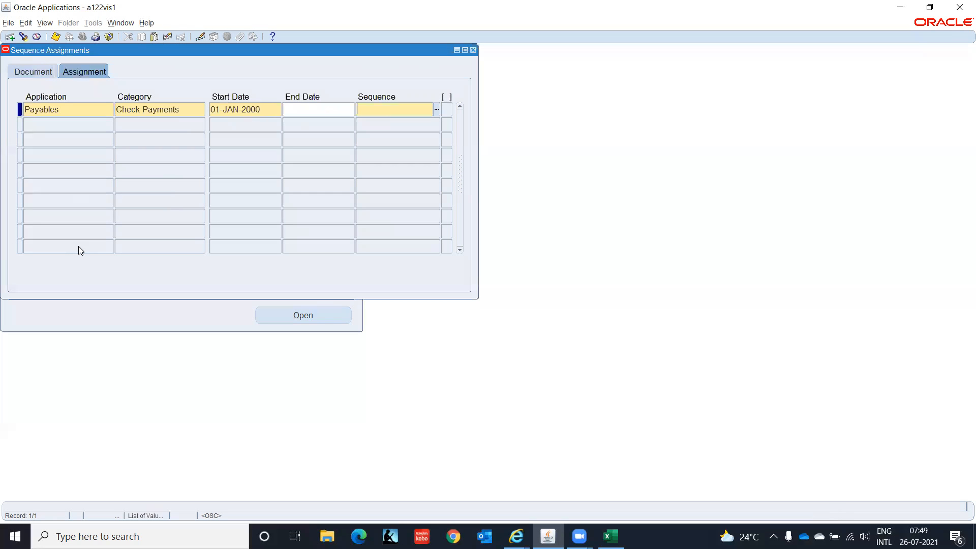
pyautogui.write('IT-C')
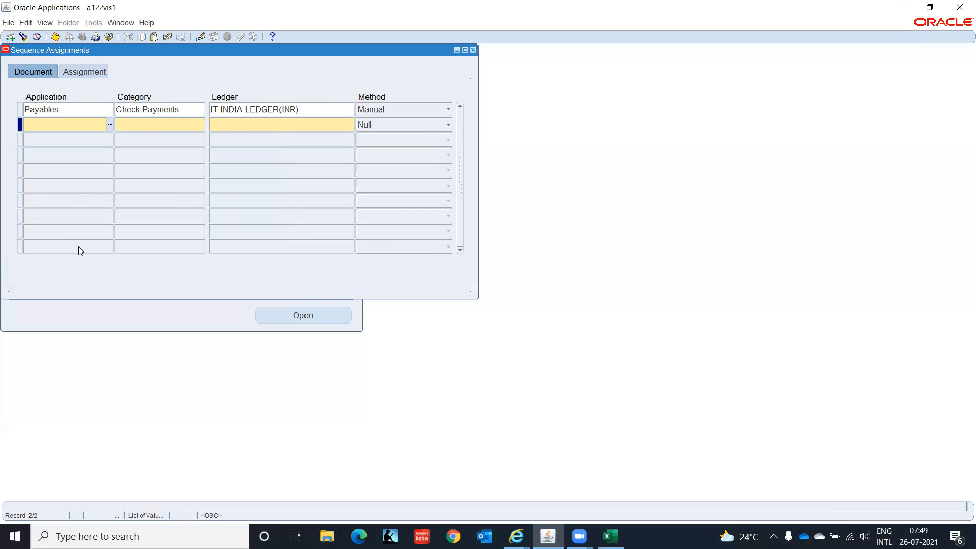
# Duplicate that assignment into a new row for the USD ledger, save, and close the form
pyautogui.hotkey('shift', 'F5')
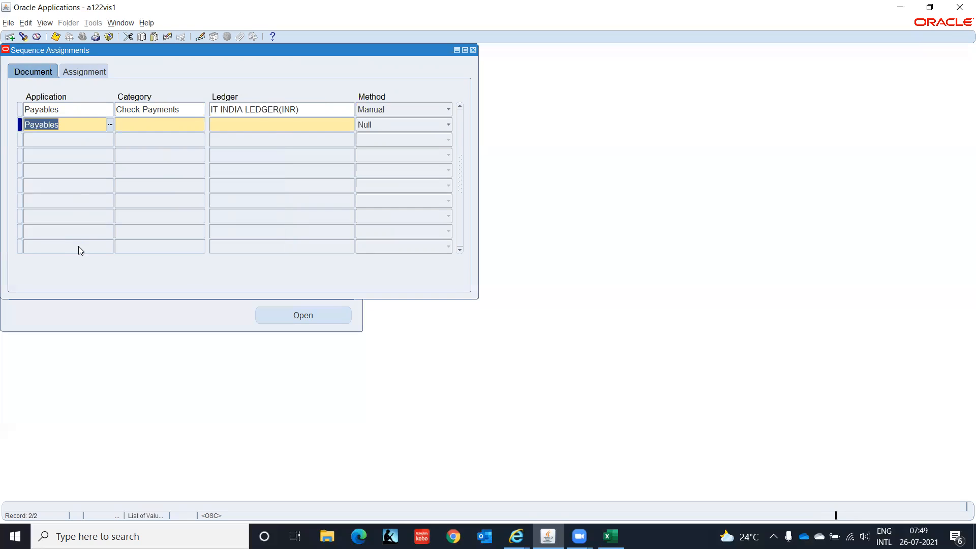
pyautogui.press('Tab')
pyautogui.hotkey('shift', 'F5')
pyautogui.press('Tab')
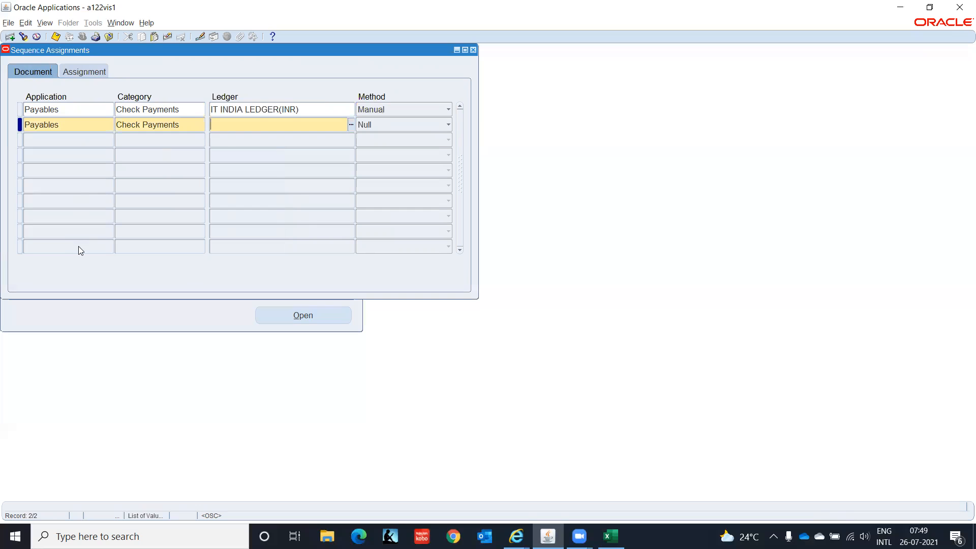
pyautogui.write('IT')
pyautogui.press('Tab')
pyautogui.press('Return')
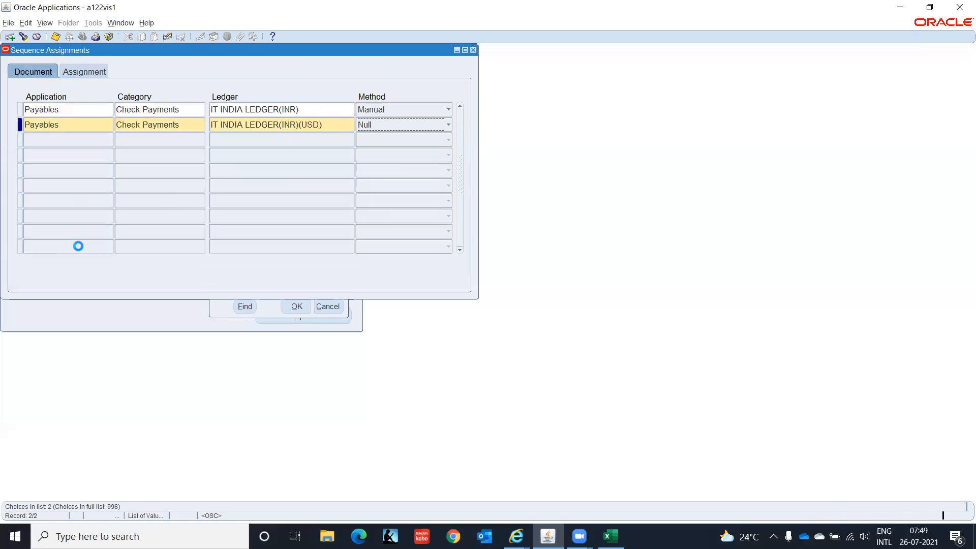
pyautogui.press('Tab')
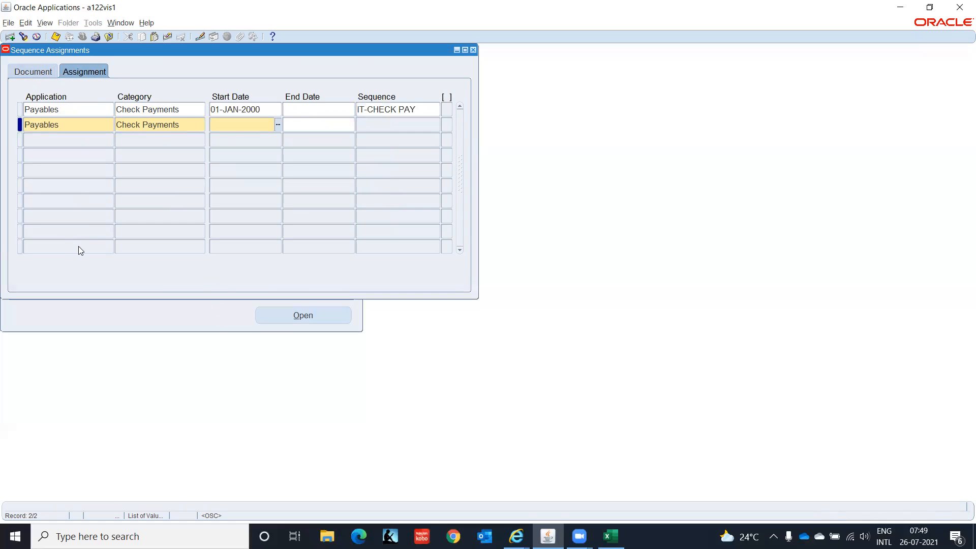
pyautogui.hotkey('shift', 'F5')
pyautogui.press('Tab')
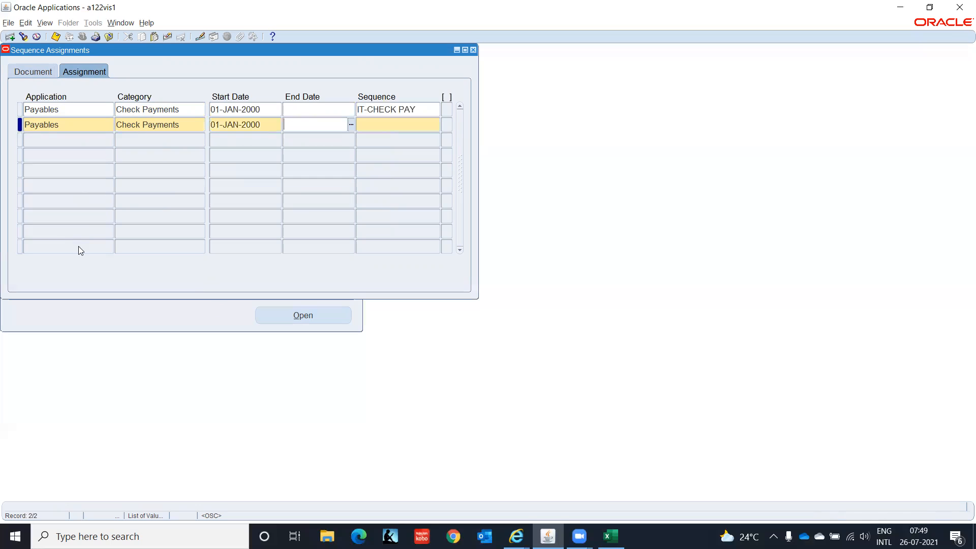
pyautogui.press('Tab')
pyautogui.hotkey('shift', 'F5')
pyautogui.hotkey('ctrl', 's')
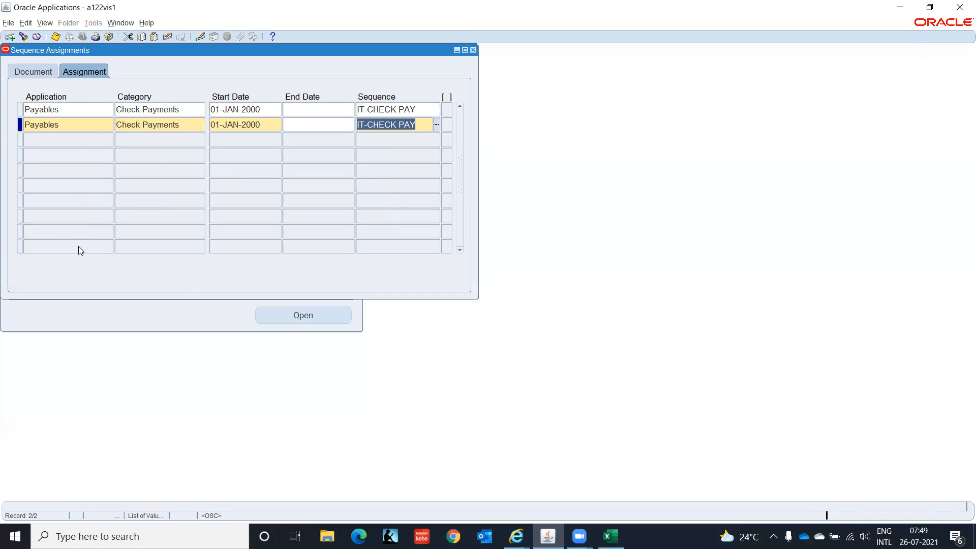
pyautogui.click(472, 50)
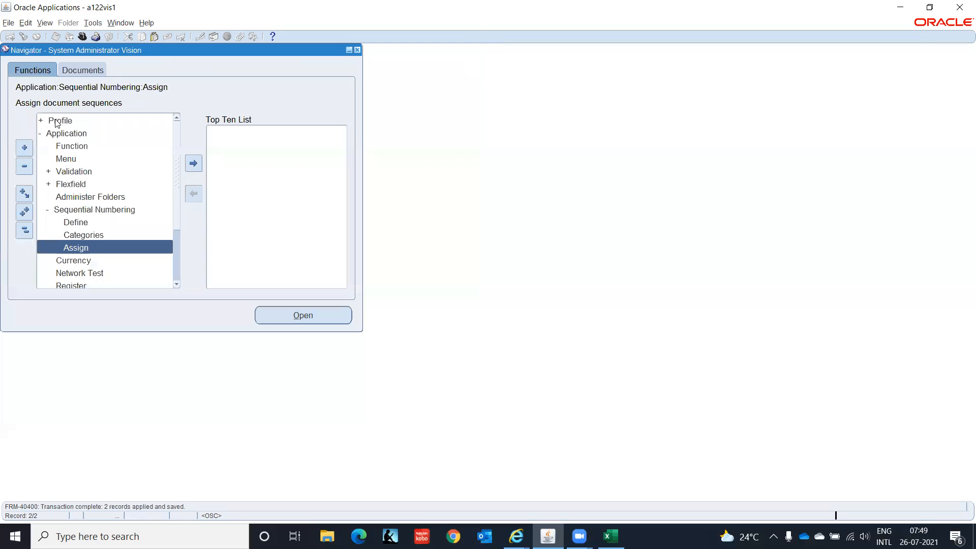
# Switch to AP Super User IT India and find invoice ABC-001 in the Invoices form
pyautogui.click(82, 37)
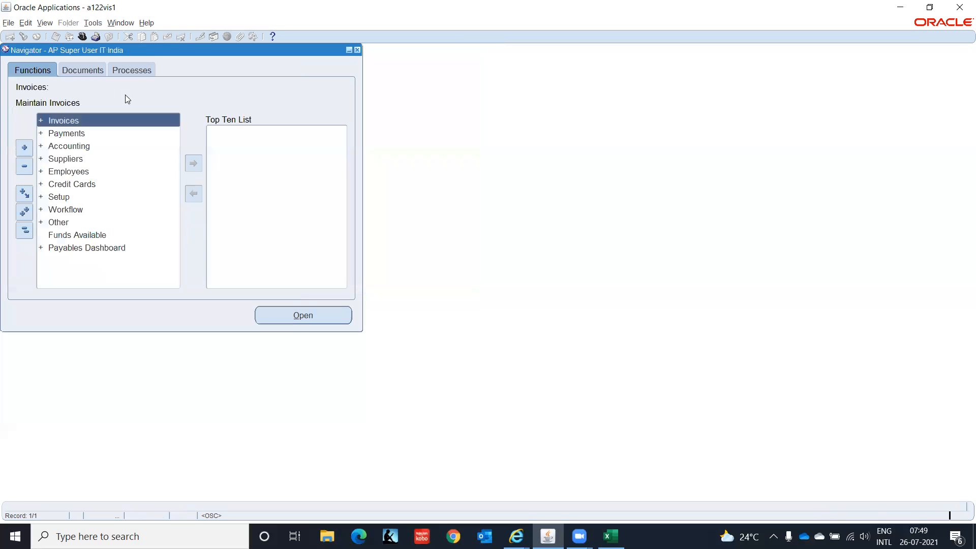
pyautogui.press('Return')
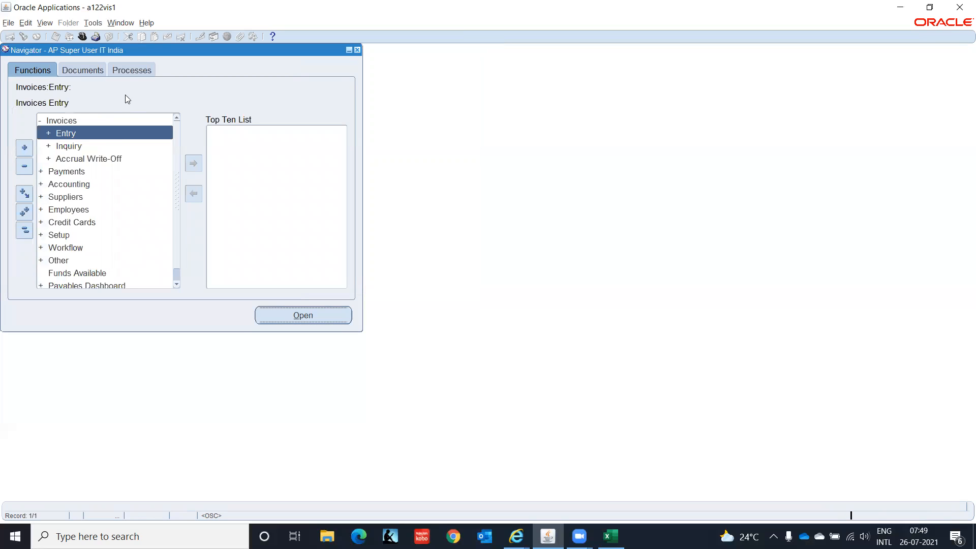
pyautogui.press('Down')
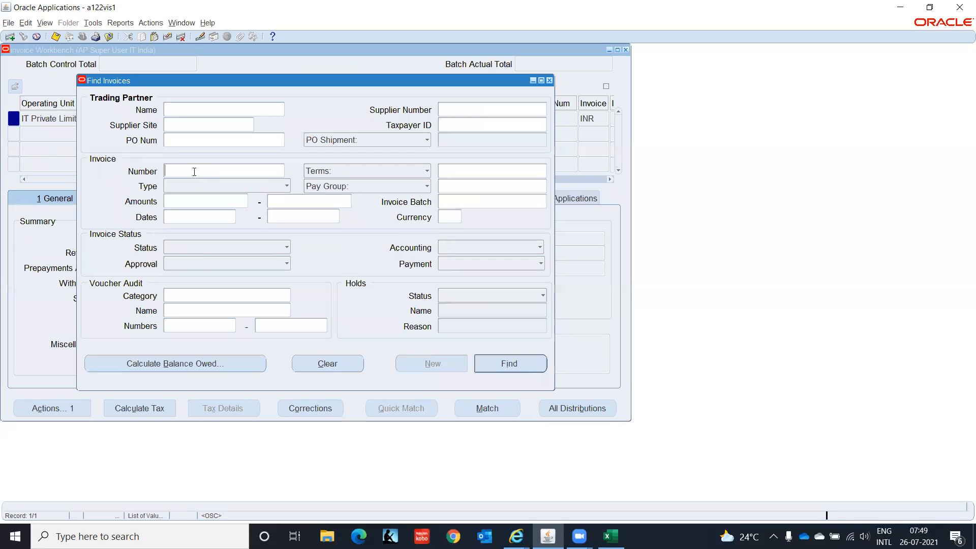
pyautogui.click(195, 171)
pyautogui.write('ABC-001')
pyautogui.press('Return')
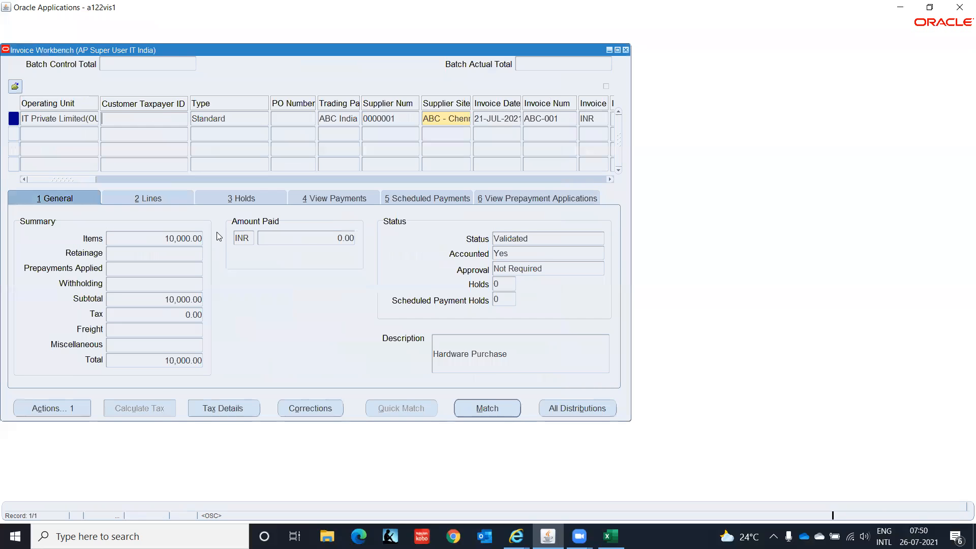
# Choose Pay in Full for invoice ABC-001 from Actions
pyautogui.click(82, 413)
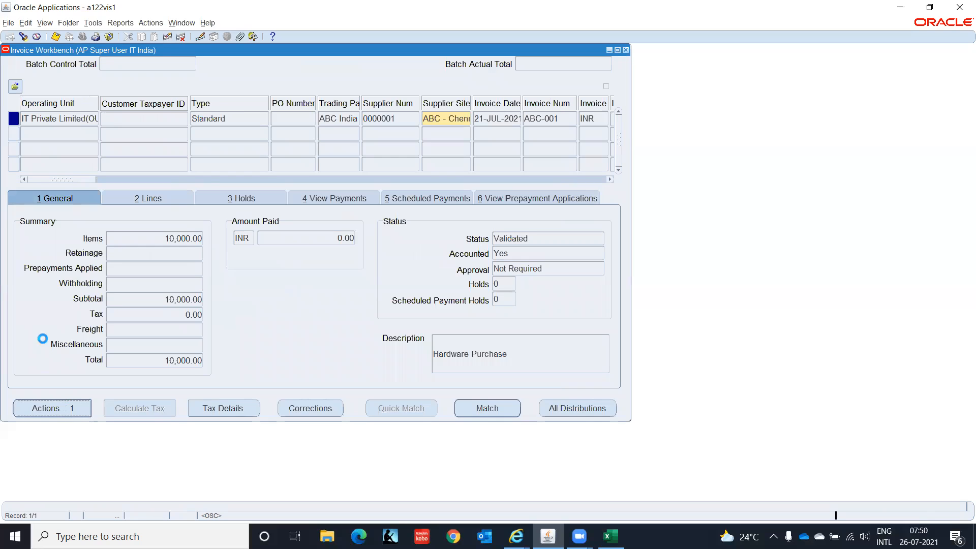
pyautogui.click(186, 149)
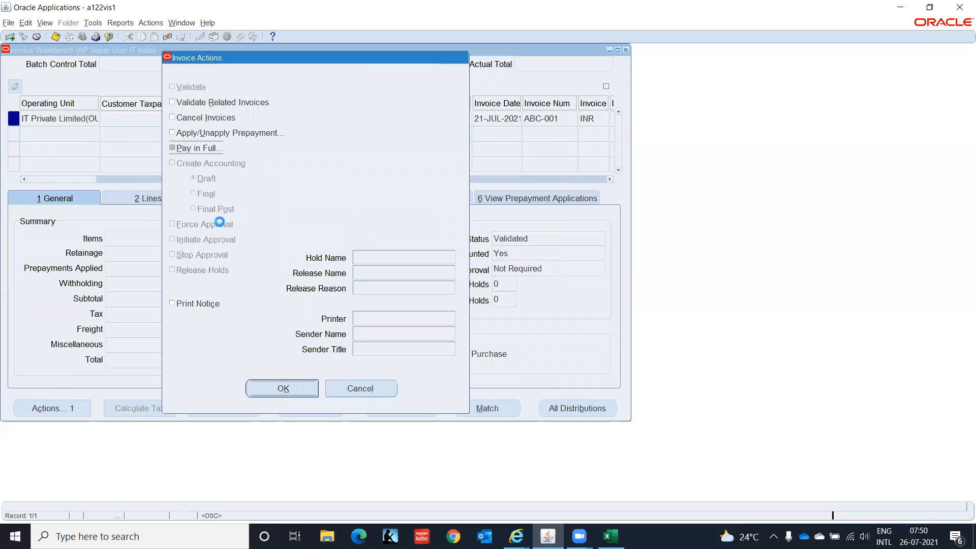
pyautogui.click(286, 395)
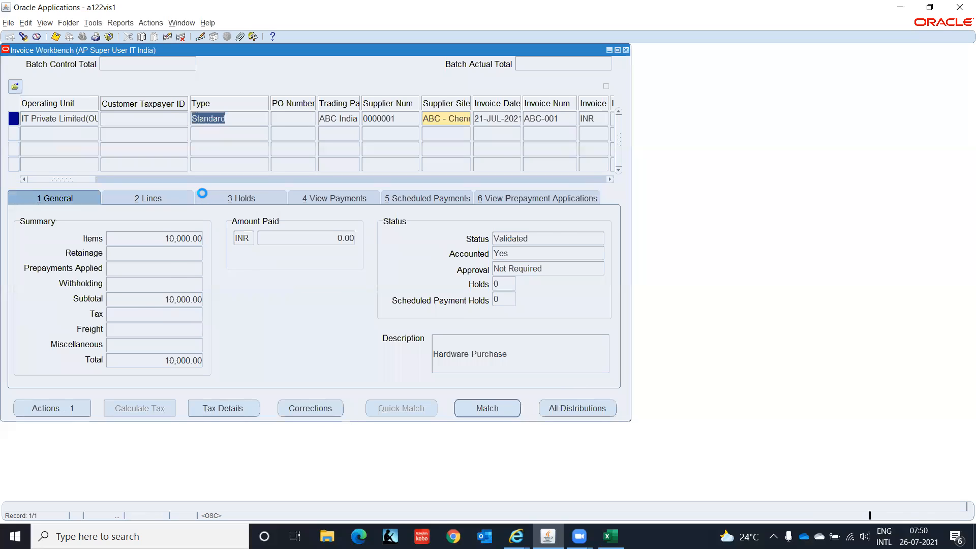
pyautogui.moveTo(120, 202); pyautogui.dragTo(242, 202)
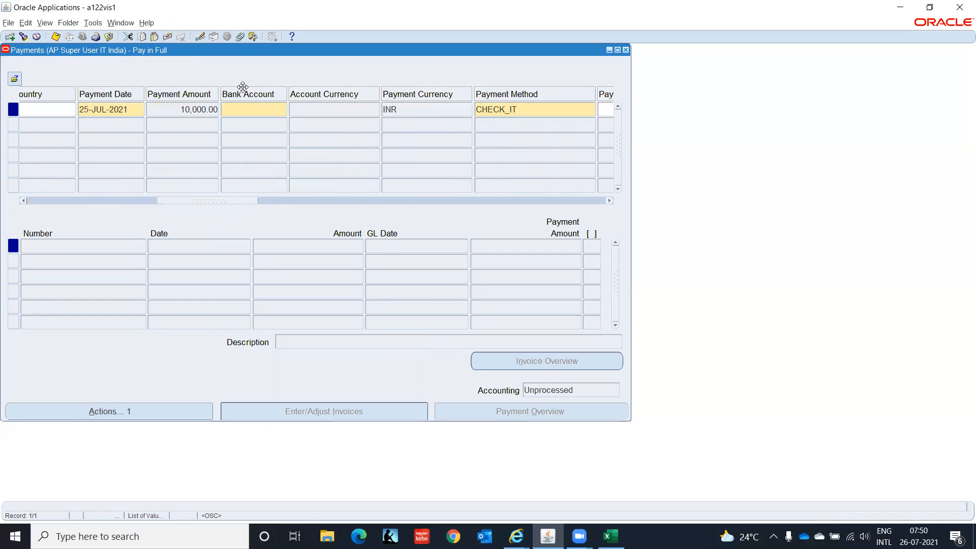
# Set bank account IT Private Limited and payment process profile IT_DOM_PPP on the quick payment
pyautogui.click(243, 108)
pyautogui.write('IT')
pyautogui.press('Tab')
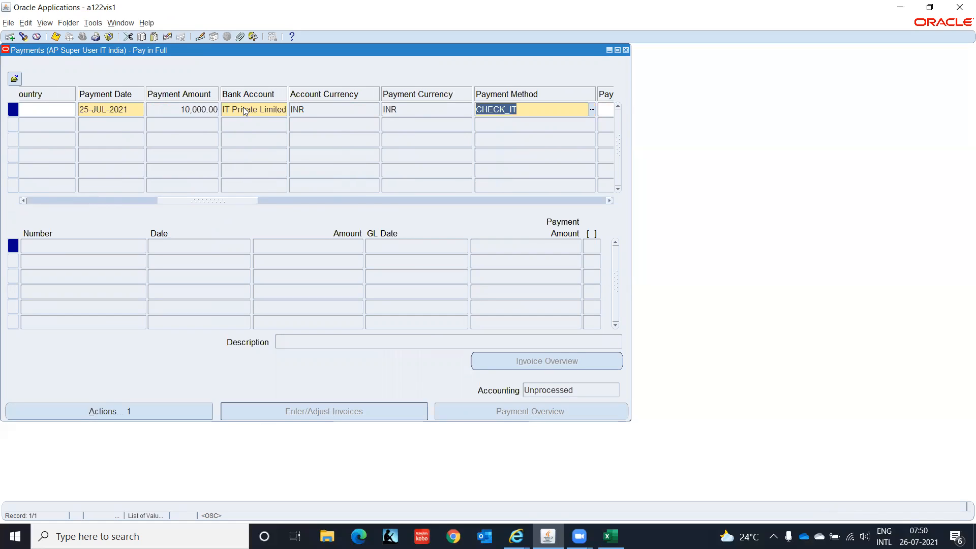
pyautogui.moveTo(221, 202); pyautogui.dragTo(301, 191)
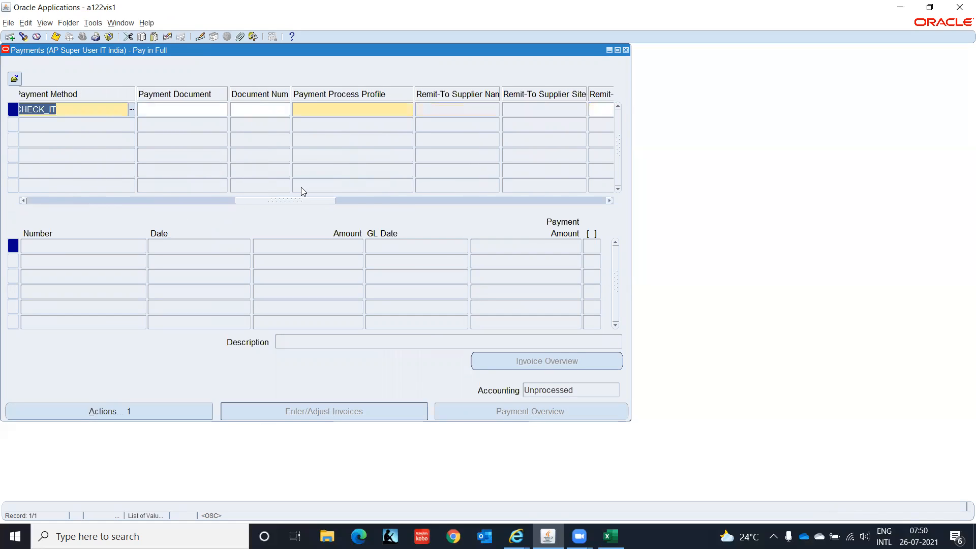
pyautogui.click(318, 109)
pyautogui.write('IT_DOM_PPP')
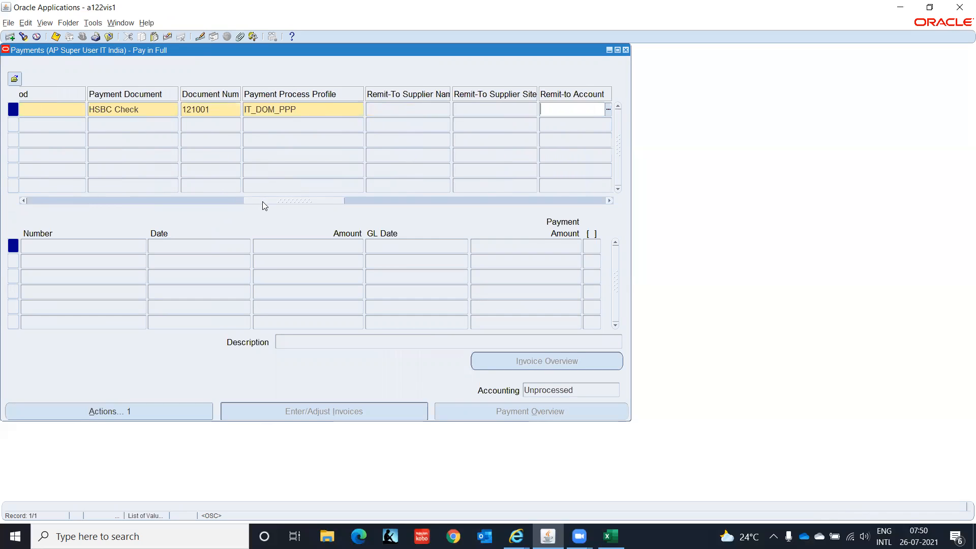
pyautogui.moveTo(262, 201); pyautogui.dragTo(374, 220)
# Use HSBC Check document 121001, save the 10,000.00 payment, and close the Payments window
pyautogui.click(372, 108)
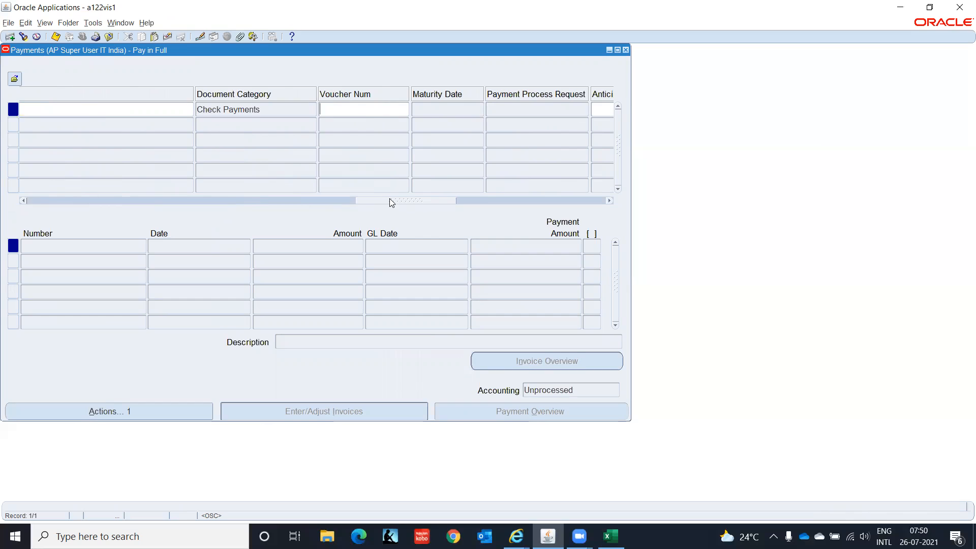
pyautogui.moveTo(391, 203); pyautogui.dragTo(372, 223)
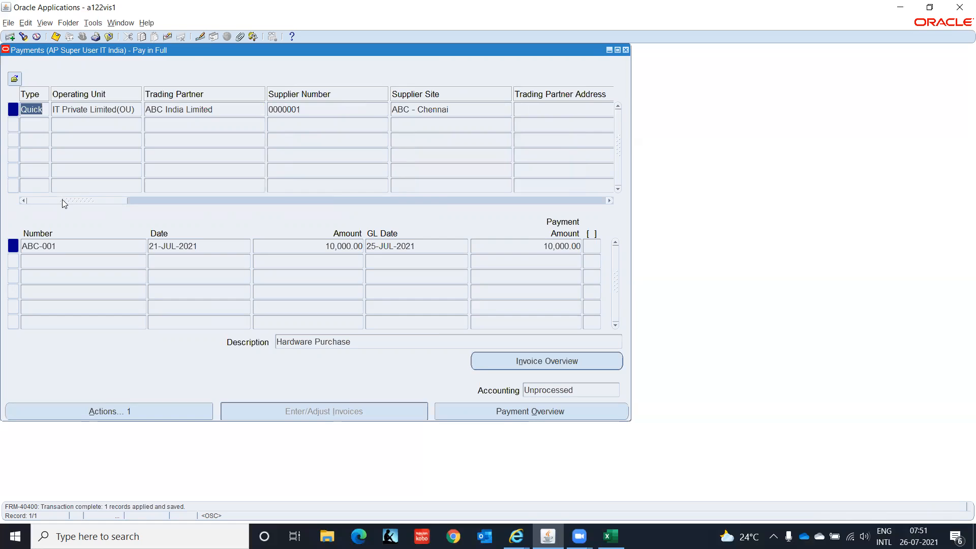
pyautogui.moveTo(62, 199); pyautogui.dragTo(250, 211)
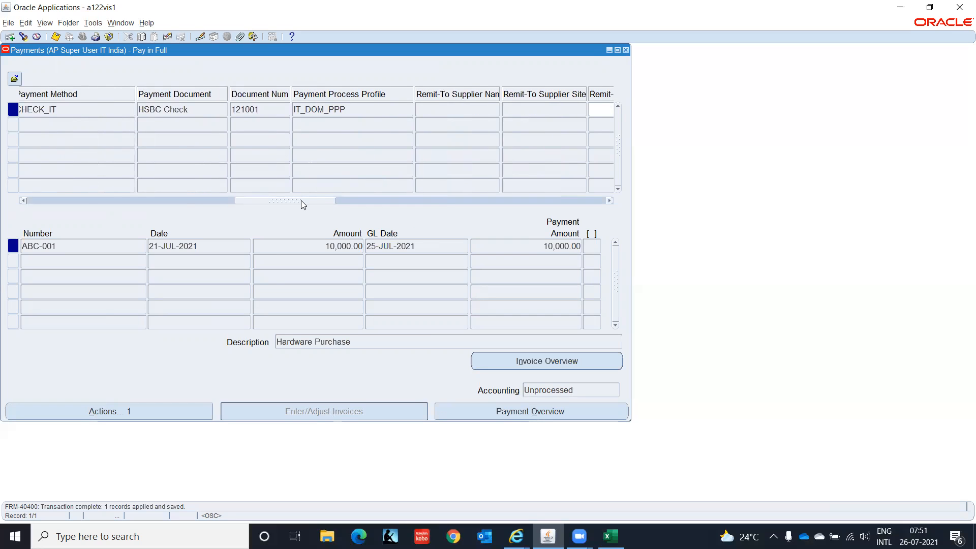
pyautogui.moveTo(304, 204); pyautogui.dragTo(411, 207)
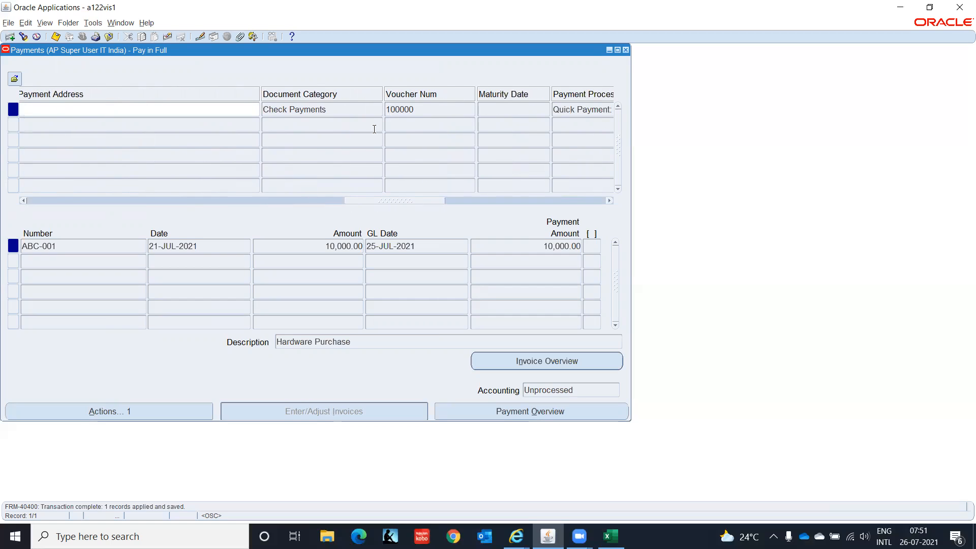
pyautogui.moveTo(395, 200); pyautogui.dragTo(58, 243)
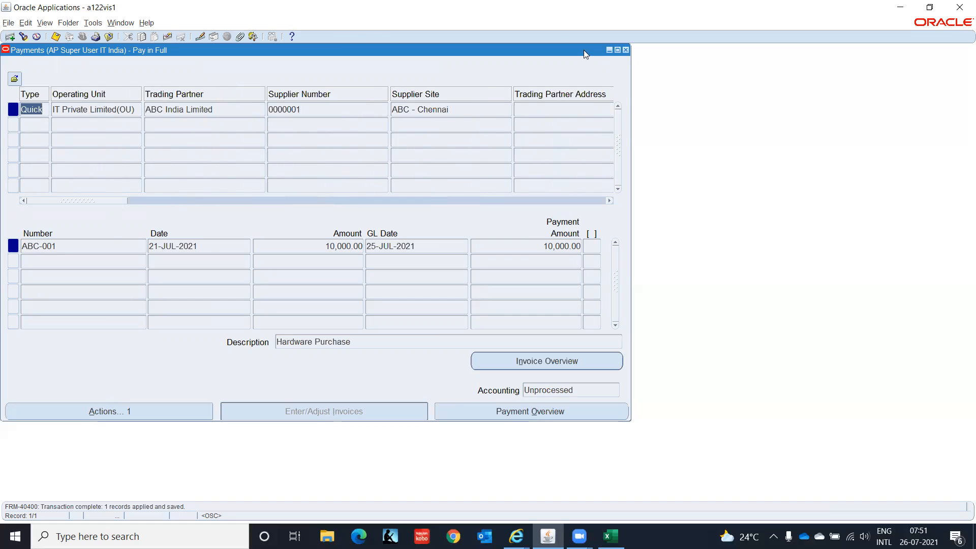
pyautogui.click(625, 49)
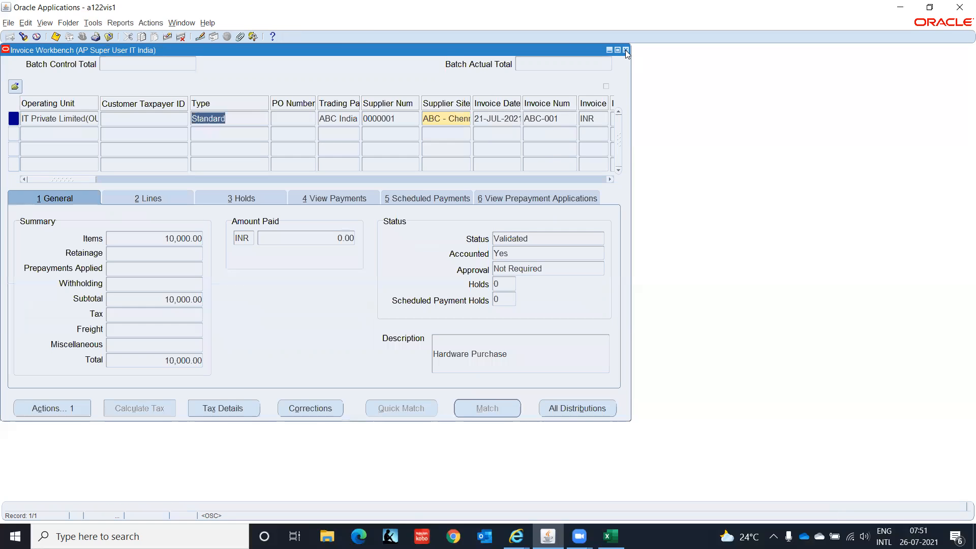
# Close the Invoice Workbench and open Payments > Entry > Payments from the Navigator
pyautogui.click(625, 49)
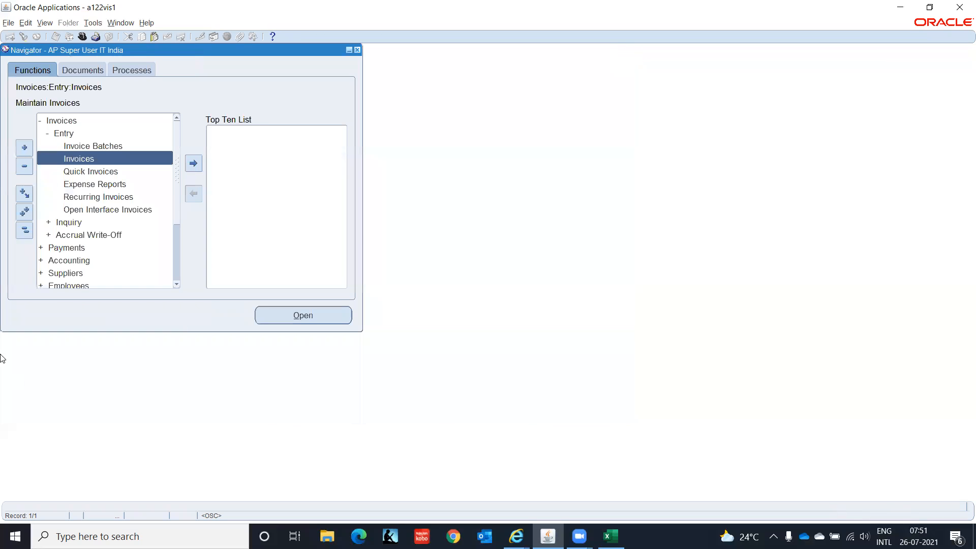
pyautogui.click(24, 230)
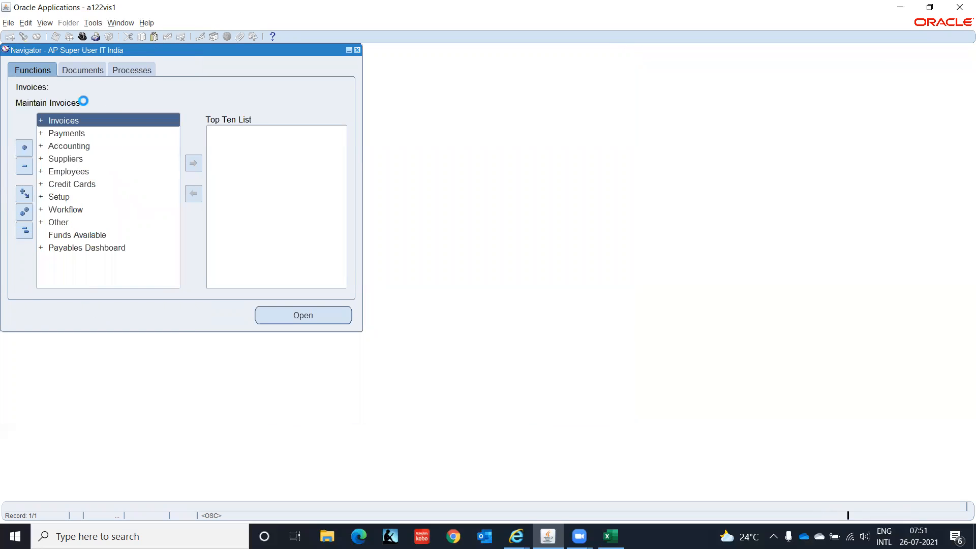
pyautogui.doubleClick(56, 132)
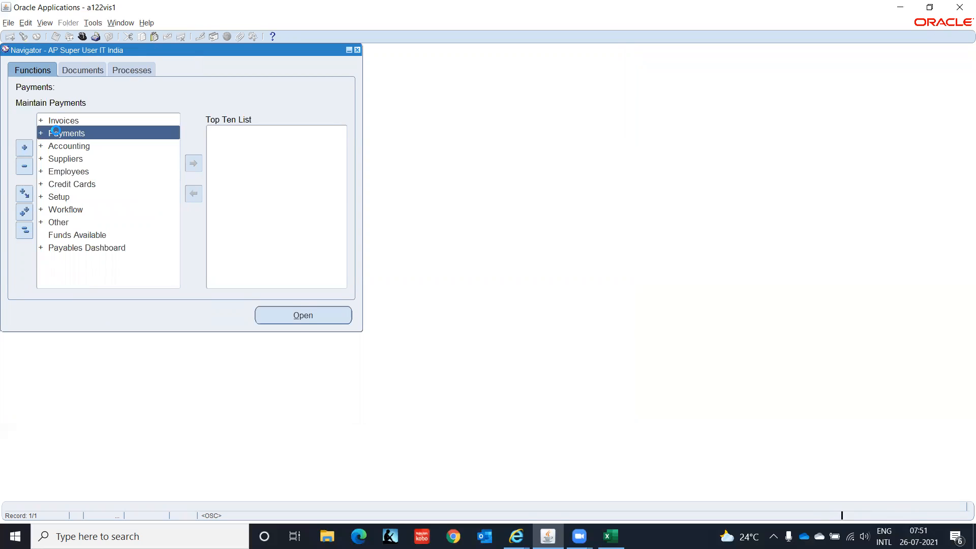
pyautogui.press('Return')
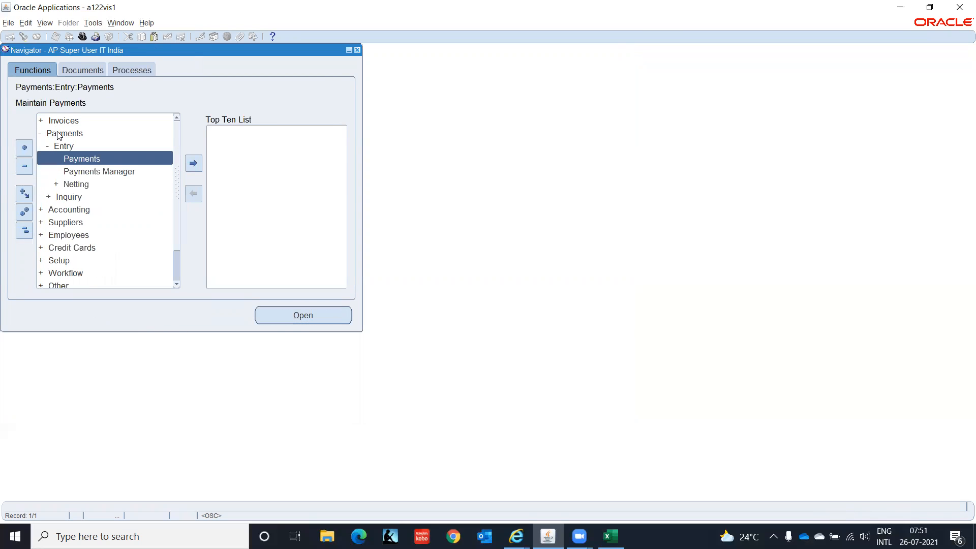
pyautogui.press('Down')
pyautogui.press('Up')
pyautogui.press('Down')
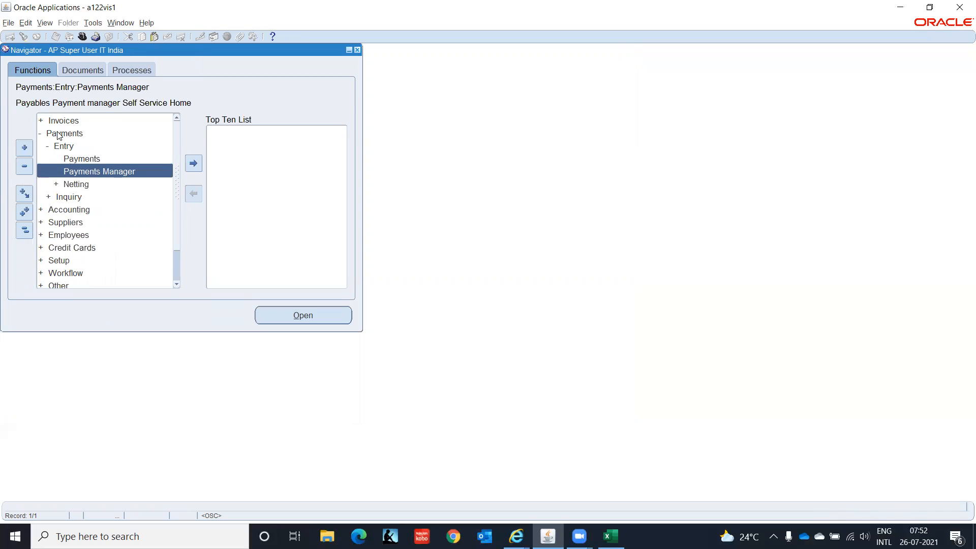
pyautogui.press('Up')
pyautogui.press('Return')
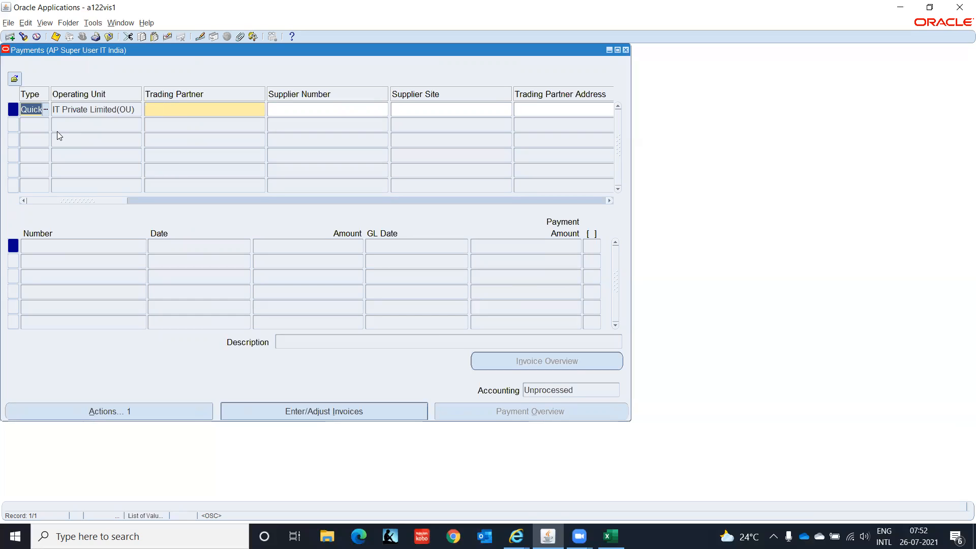
# Make it a Manual payment to trading partner ABC India Limited
pyautogui.write('Ma')
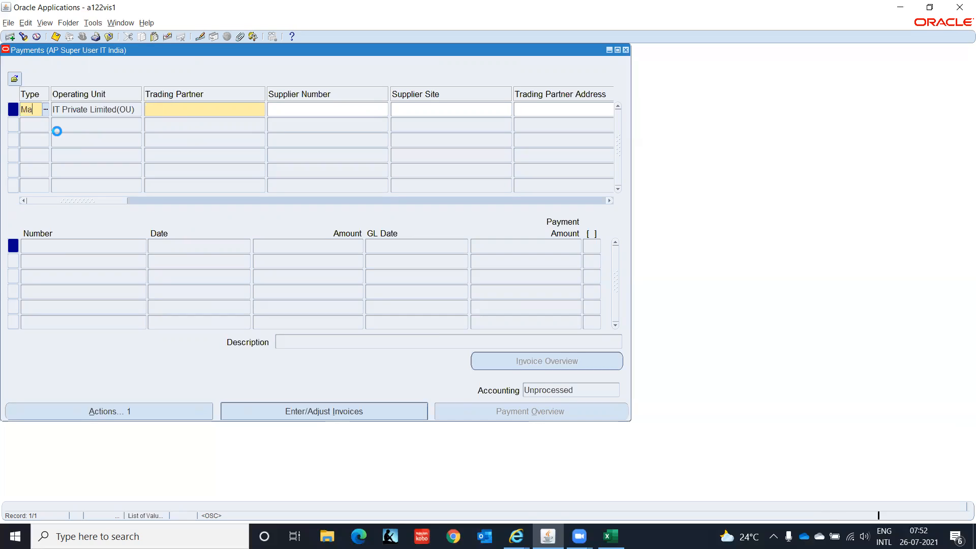
pyautogui.press('Tab')
pyautogui.press('Tab')
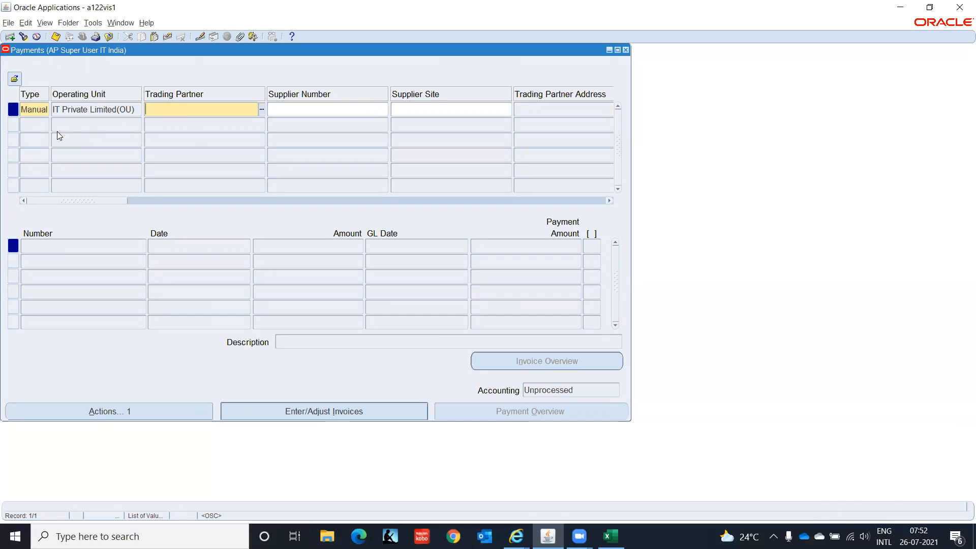
pyautogui.write('ABC')
pyautogui.press('Tab')
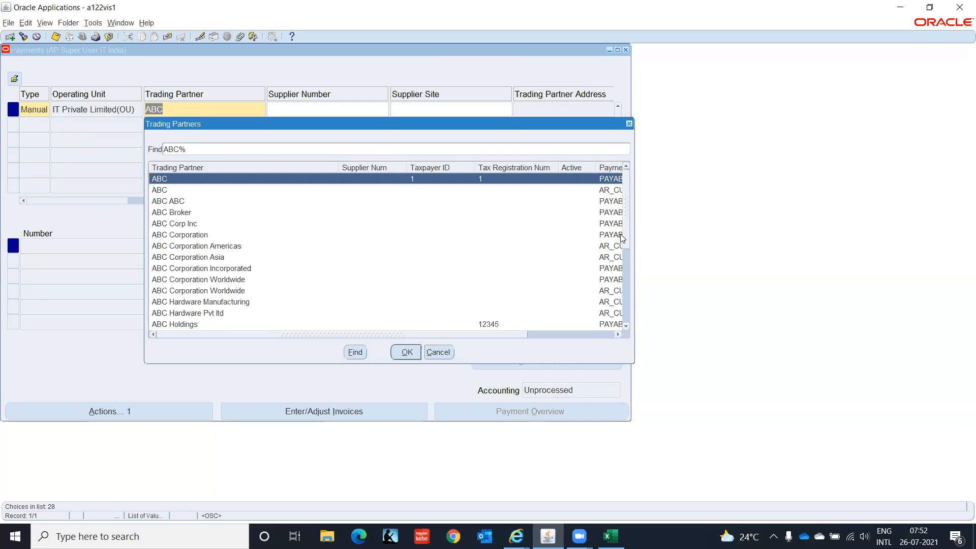
pyautogui.moveTo(625, 236); pyautogui.dragTo(627, 258)
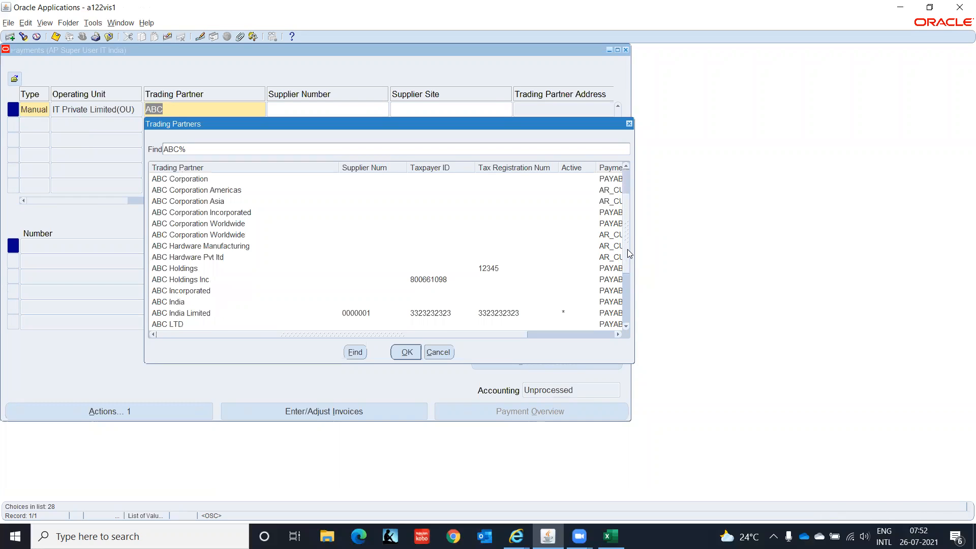
pyautogui.click(239, 313)
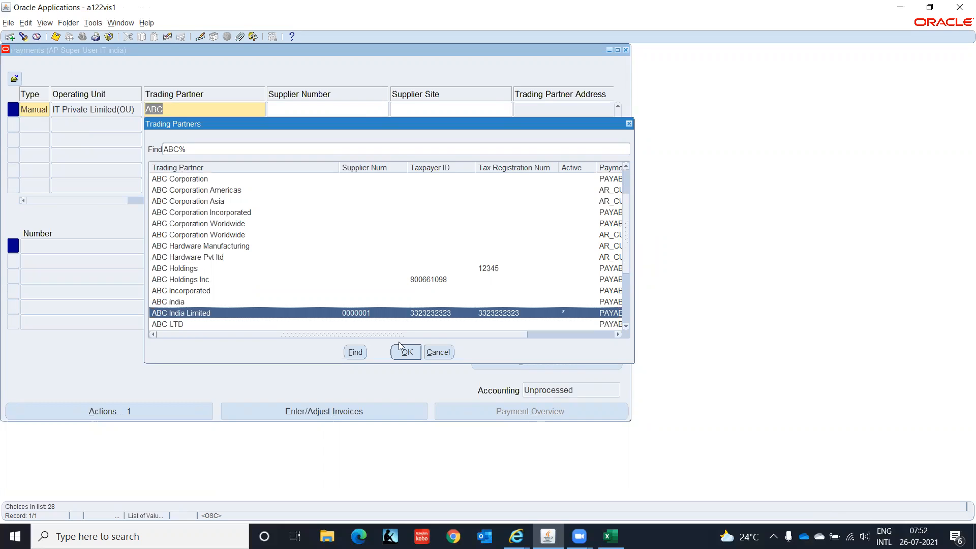
pyautogui.click(404, 350)
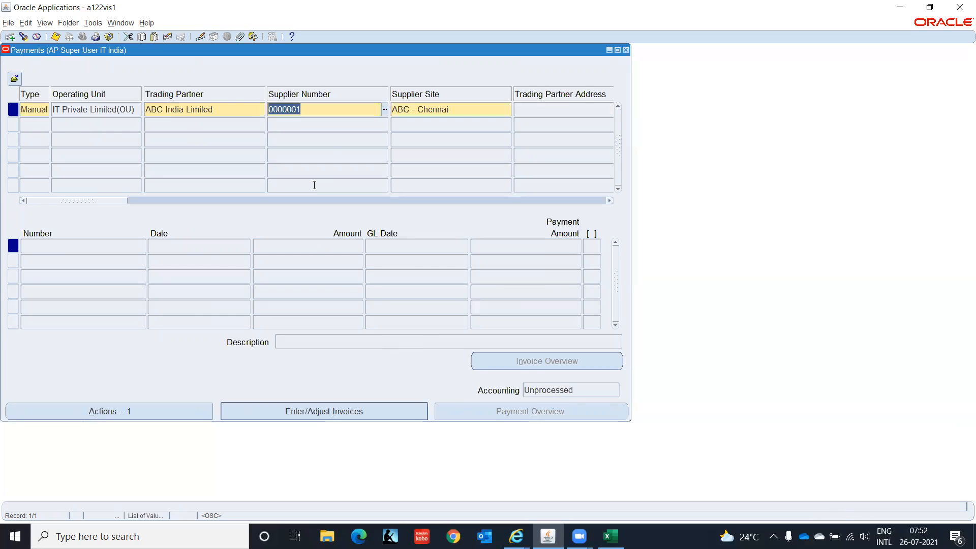
pyautogui.moveTo(116, 199); pyautogui.dragTo(227, 202)
# Set payment date 26-JUL-2021, bank IT Private Limited, method CHECK_IT and profile IT_DOM_PPP
pyautogui.click(237, 110)
pyautogui.write('2')
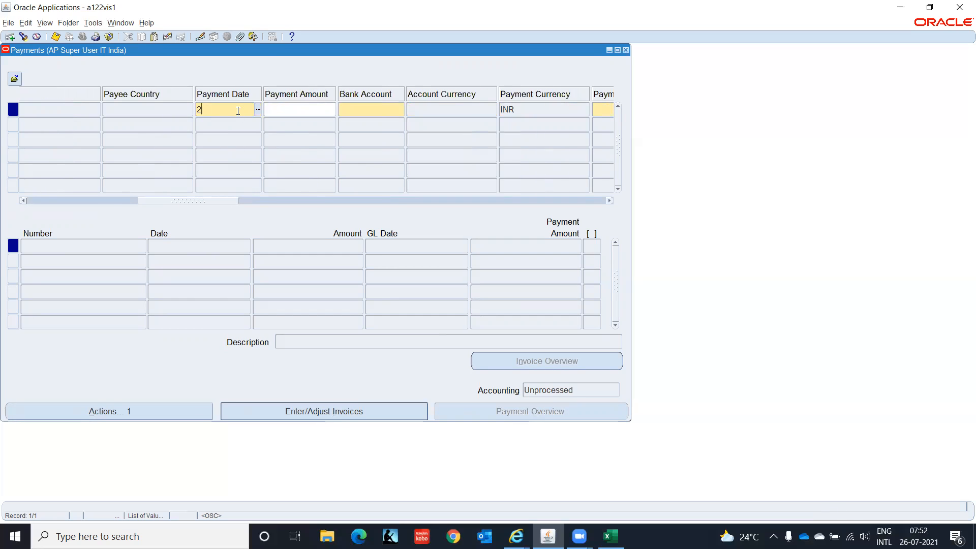
pyautogui.write('6072021')
pyautogui.press('Tab')
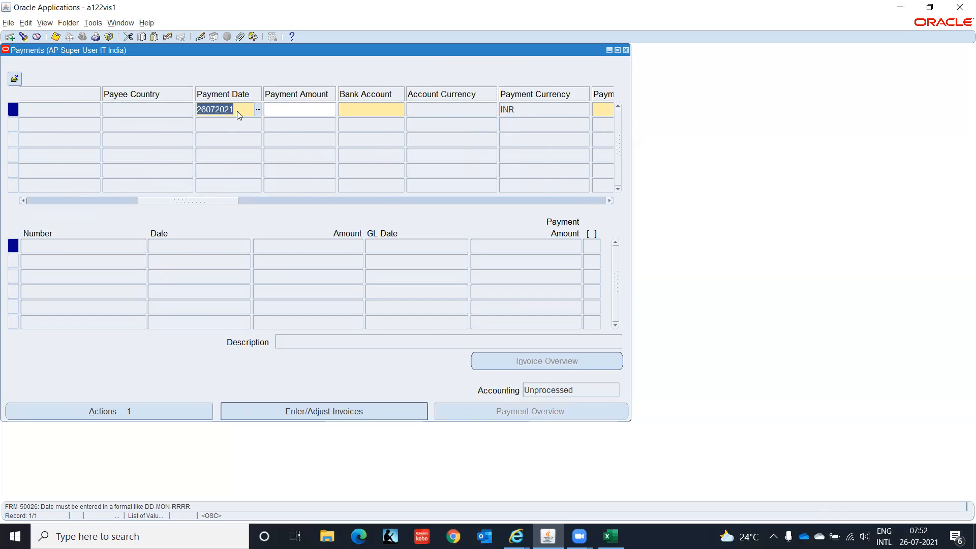
pyautogui.press('Left')
pyautogui.press('Tab')
pyautogui.press('Tab')
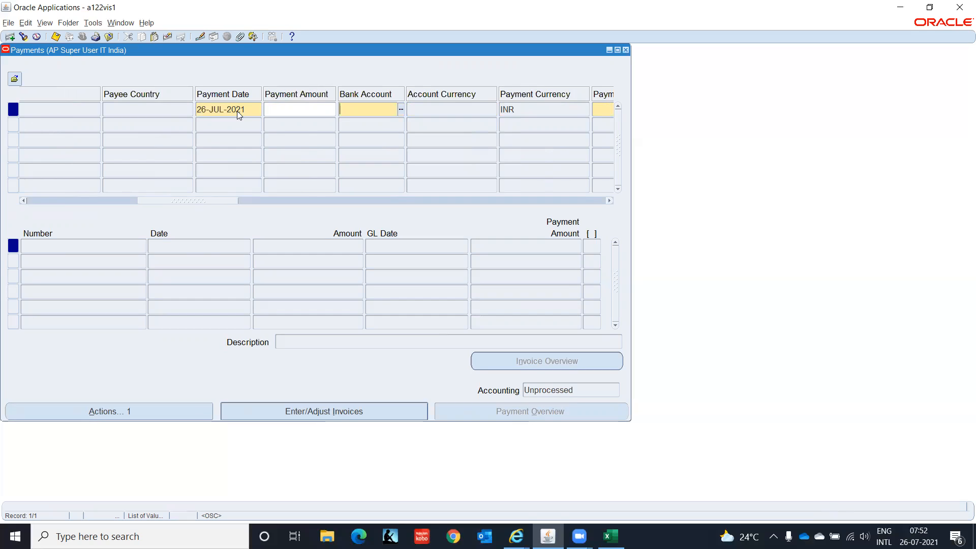
pyautogui.write('IT')
pyautogui.press('Tab')
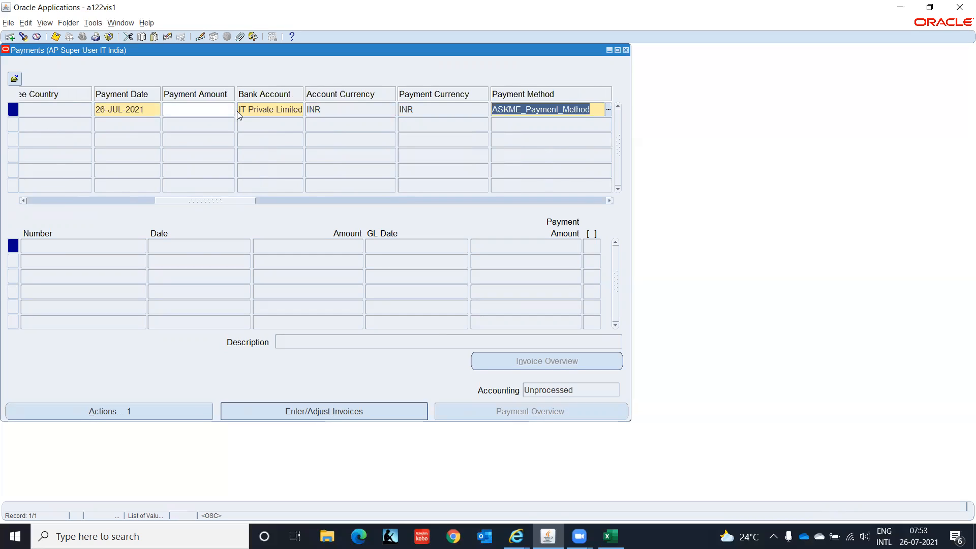
pyautogui.write('CHE')
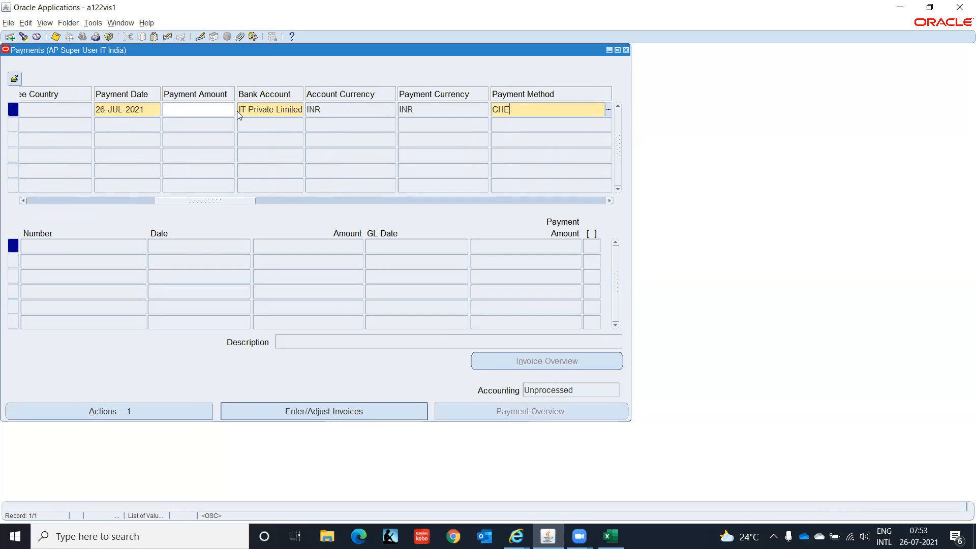
pyautogui.write('CK_IT')
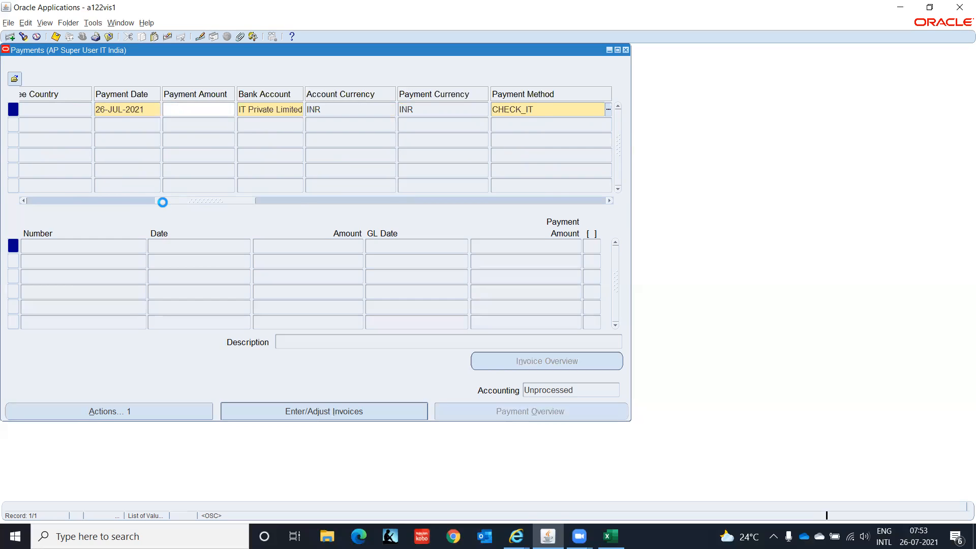
pyautogui.press('Tab')
pyautogui.write('IT')
pyautogui.press('Tab')
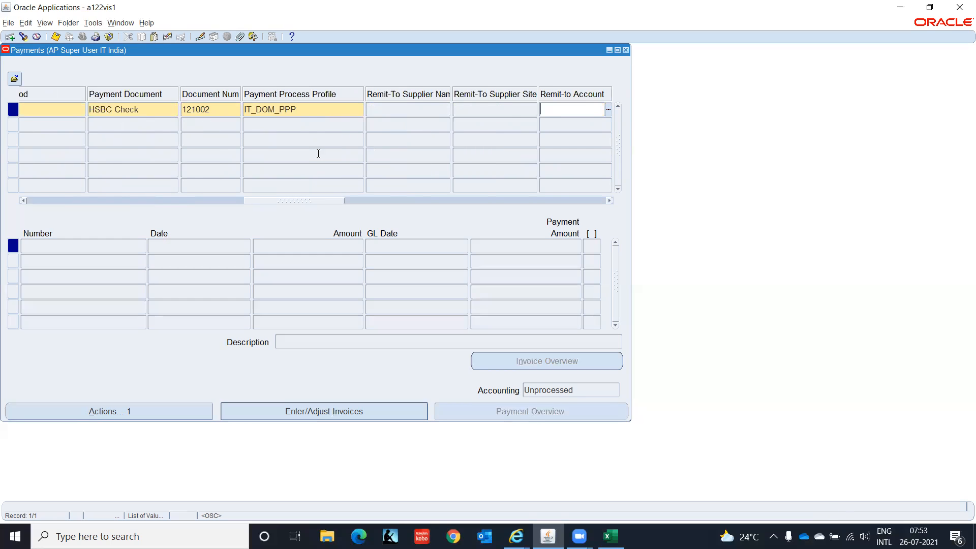
pyautogui.click(323, 411)
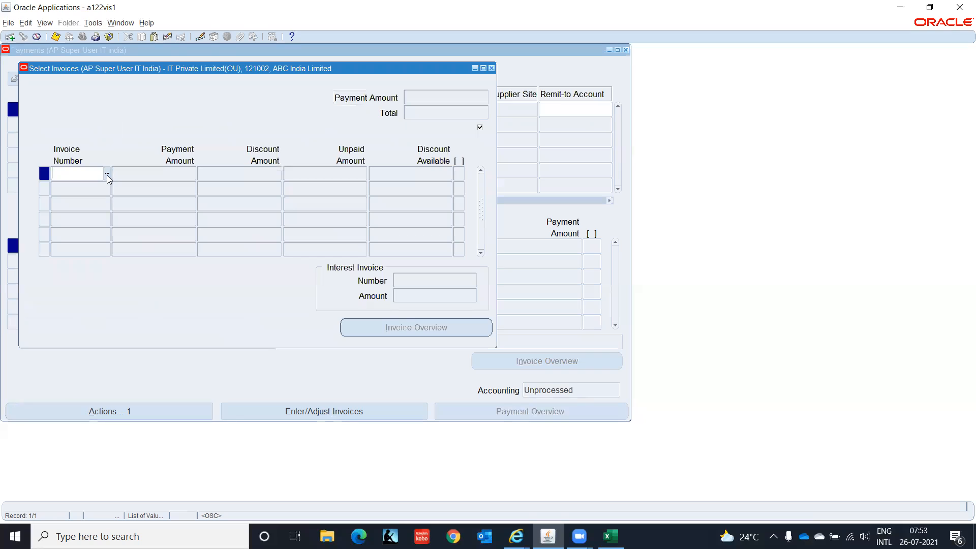
# Enter invoice ABC-002 for 9,000.00, save, and close the Select Invoices window
pyautogui.write('ABC-002')
pyautogui.press('Tab')
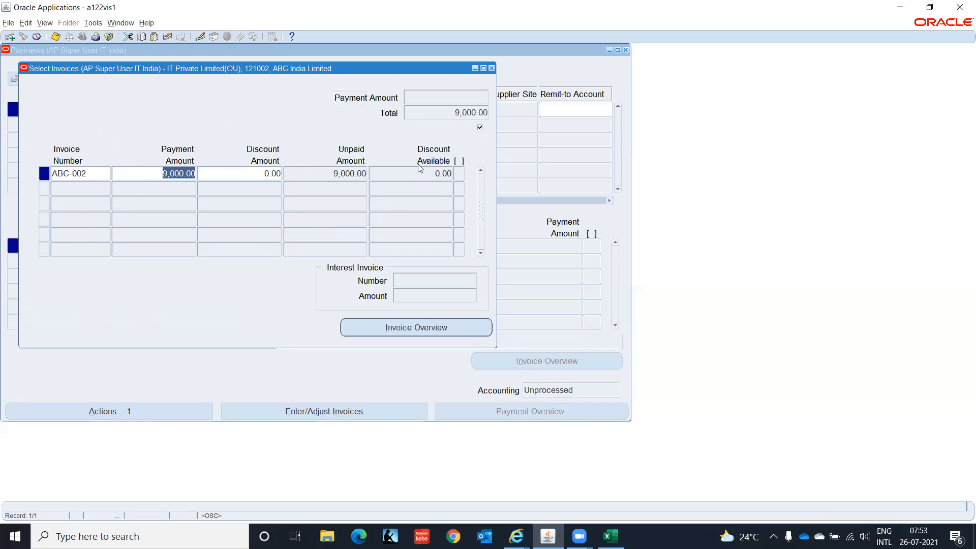
pyautogui.hotkey('ctrl', 's')
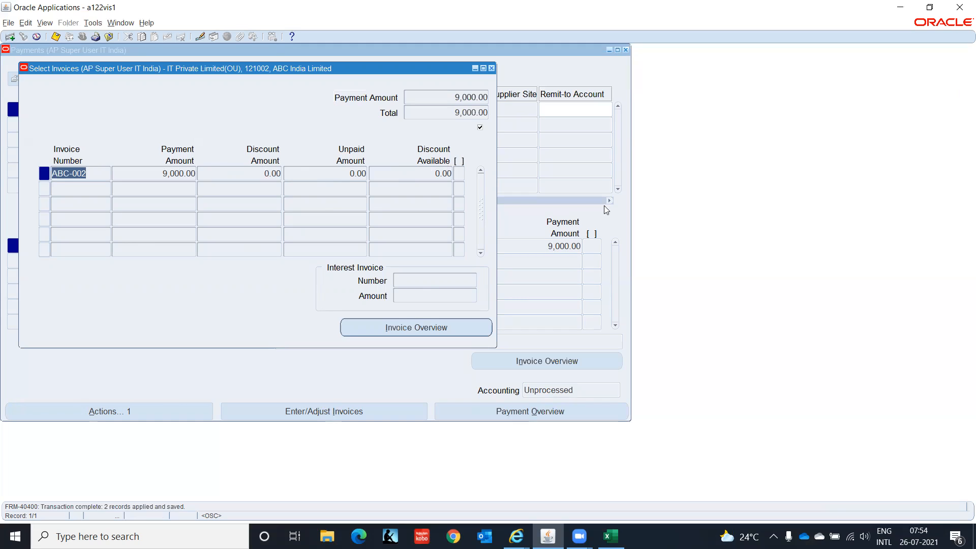
pyautogui.click(491, 68)
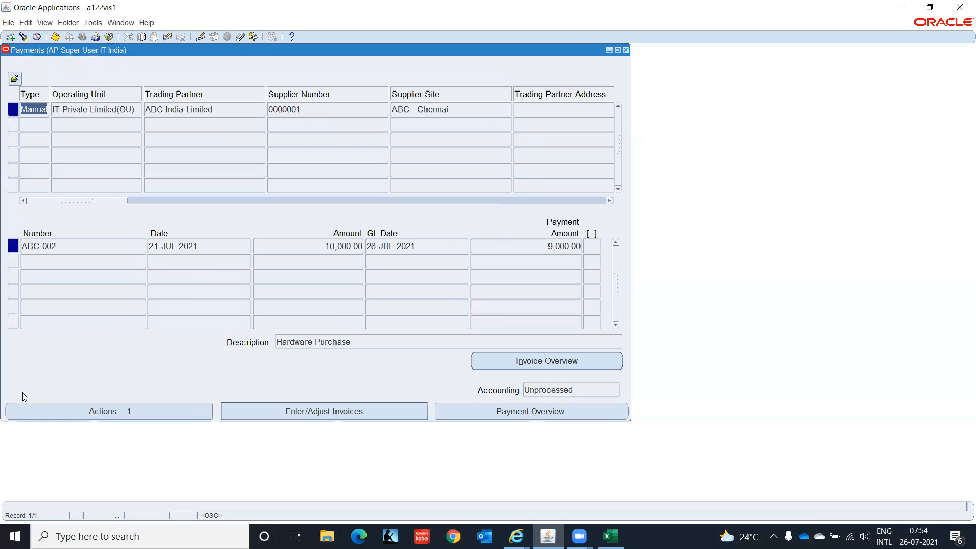
# Choose Void from the payment's Actions and dismiss the void date error
pyautogui.click(64, 410)
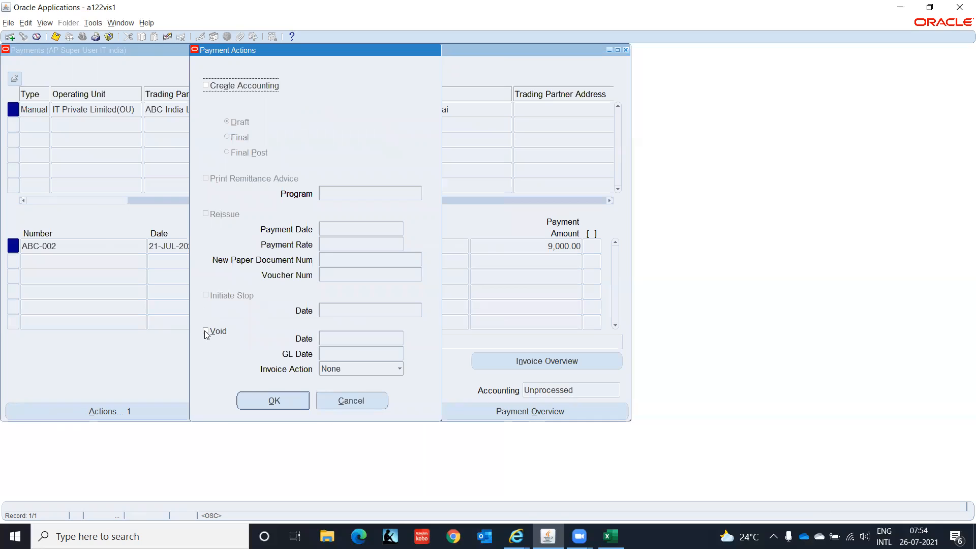
pyautogui.click(206, 331)
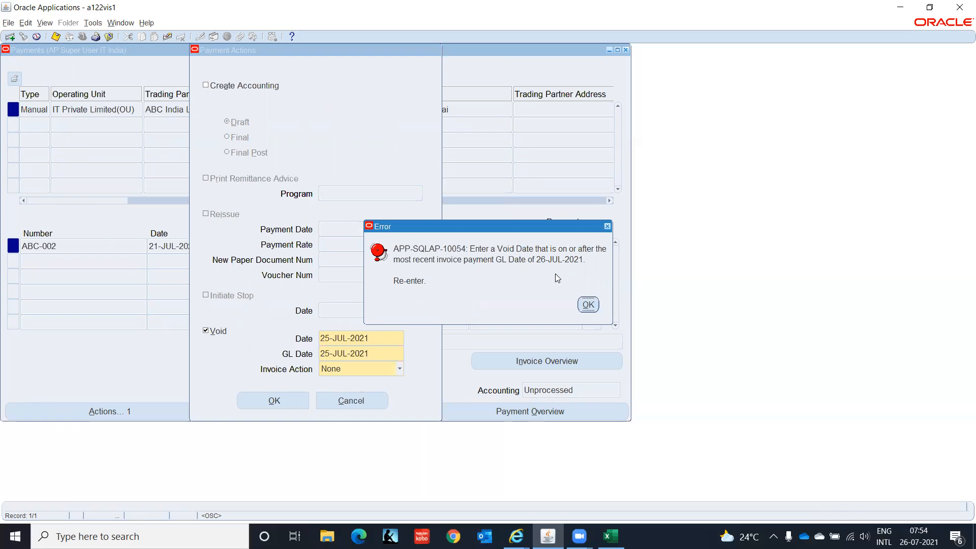
pyautogui.click(588, 305)
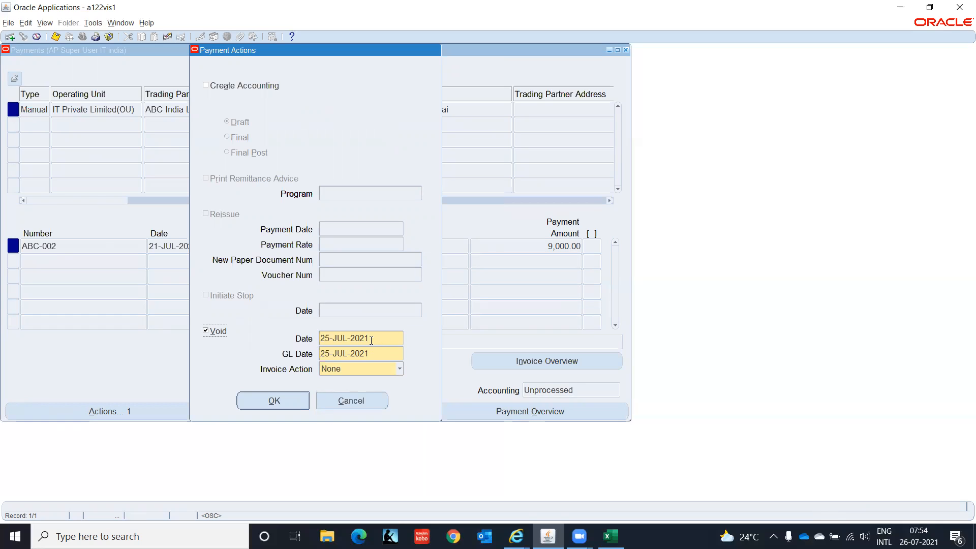
# Correct the void date and GL date to 26-JUL-2021 and confirm the void
pyautogui.click(325, 336)
pyautogui.click(326, 336)
pyautogui.press('Delete')
pyautogui.write('6')
pyautogui.press('Tab')
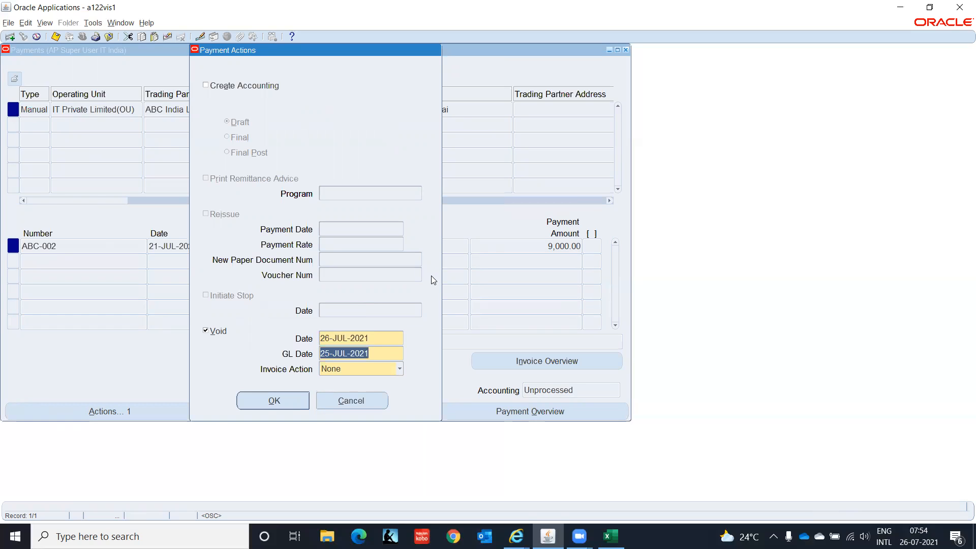
pyautogui.press('Left')
pyautogui.press('Delete')
pyautogui.write('6')
pyautogui.press('Tab')
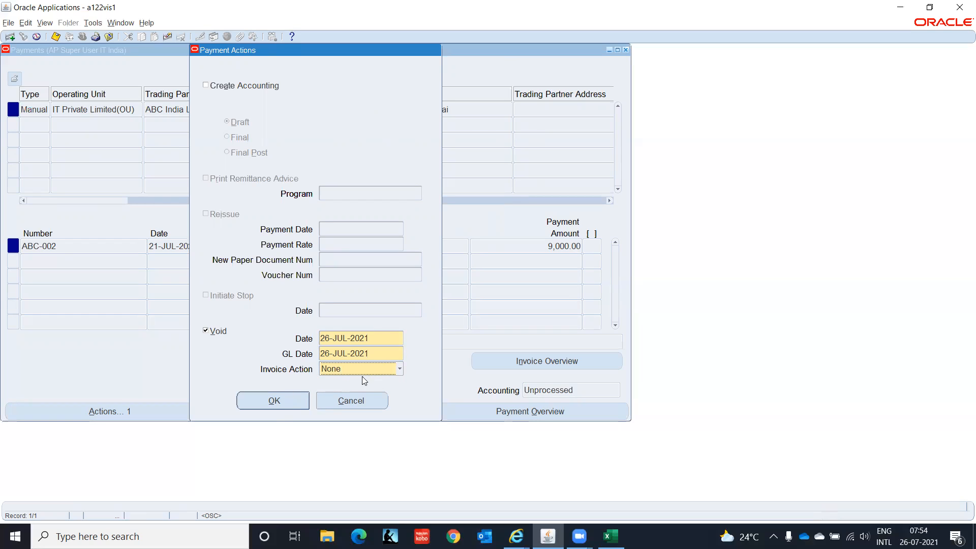
pyautogui.click(273, 401)
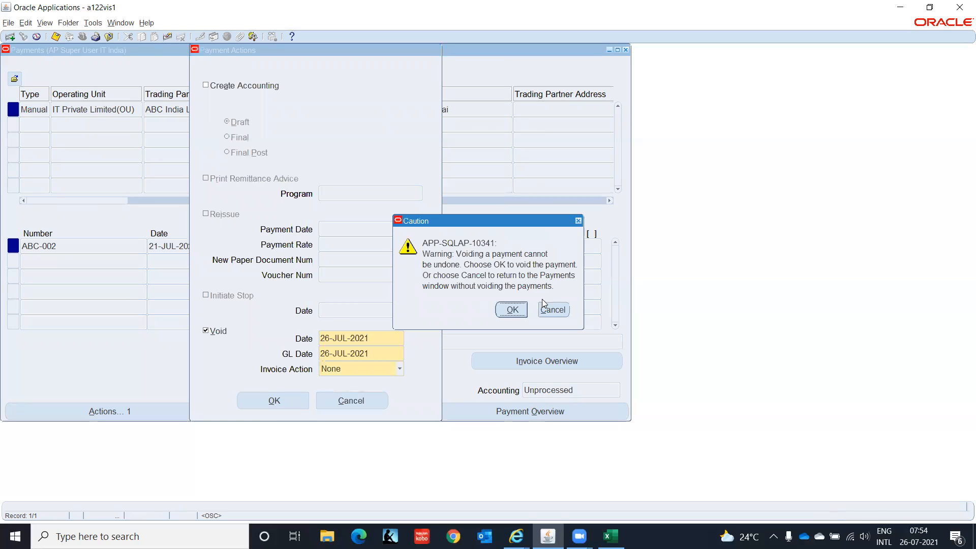
pyautogui.click(513, 310)
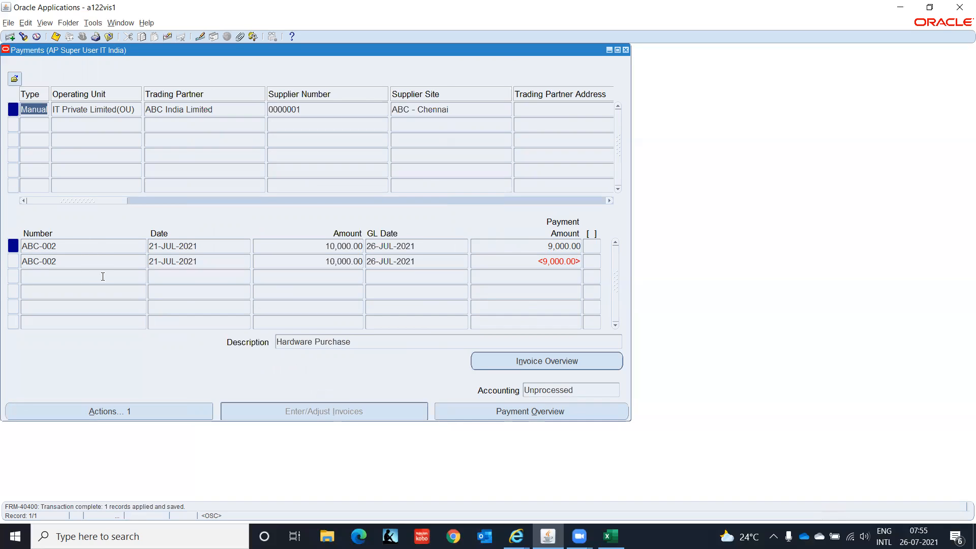
# Close the Payments window and bring up the Payments Manager dashboard in the browser
pyautogui.click(626, 50)
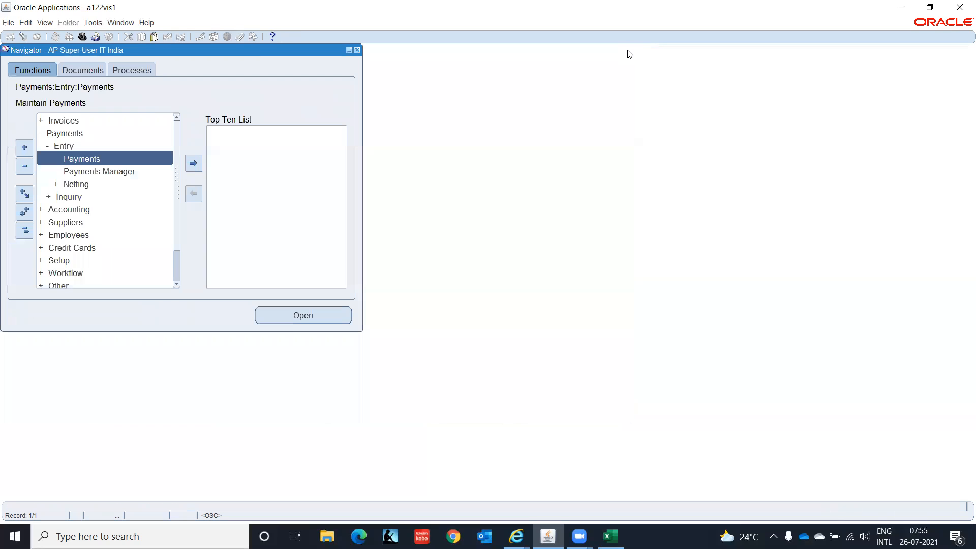
pyautogui.doubleClick(69, 172)
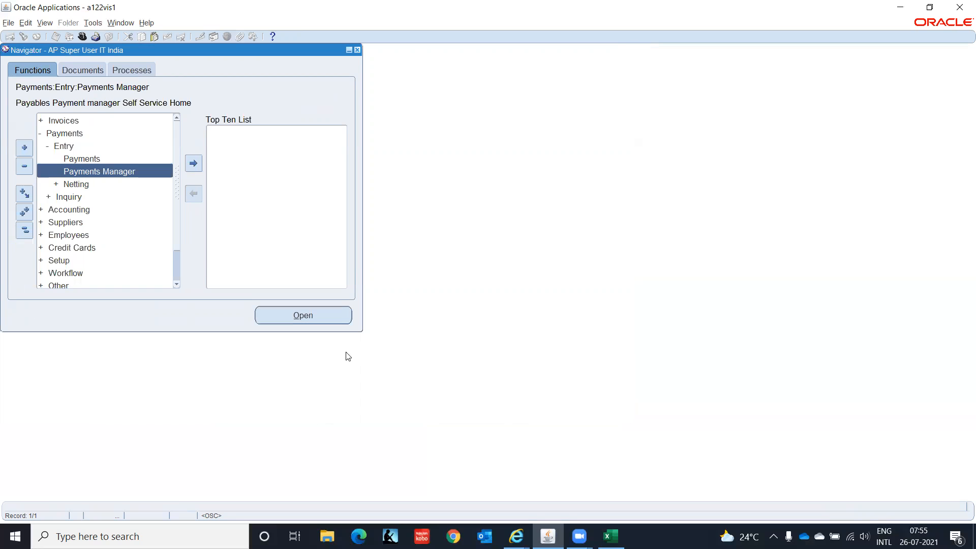
pyautogui.moveTo(516, 536)
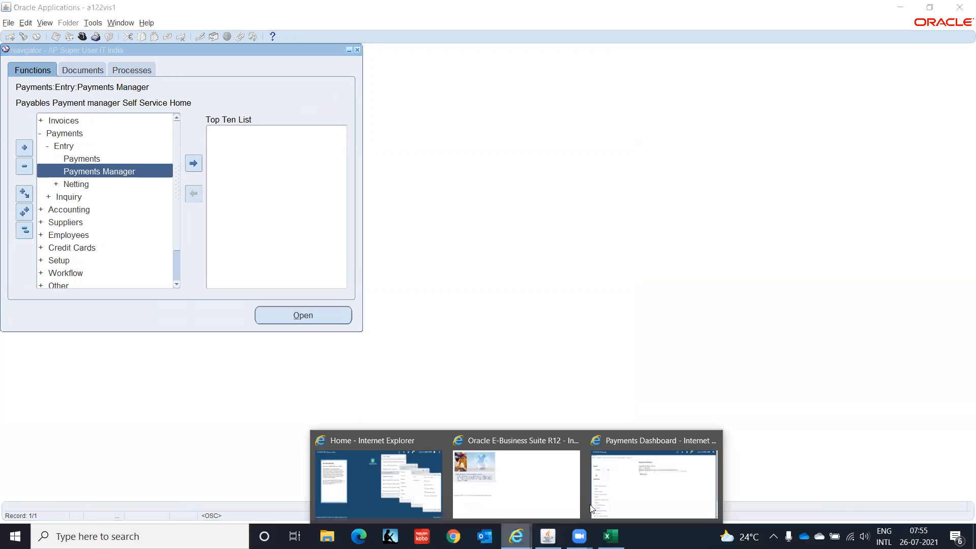
pyautogui.click(639, 487)
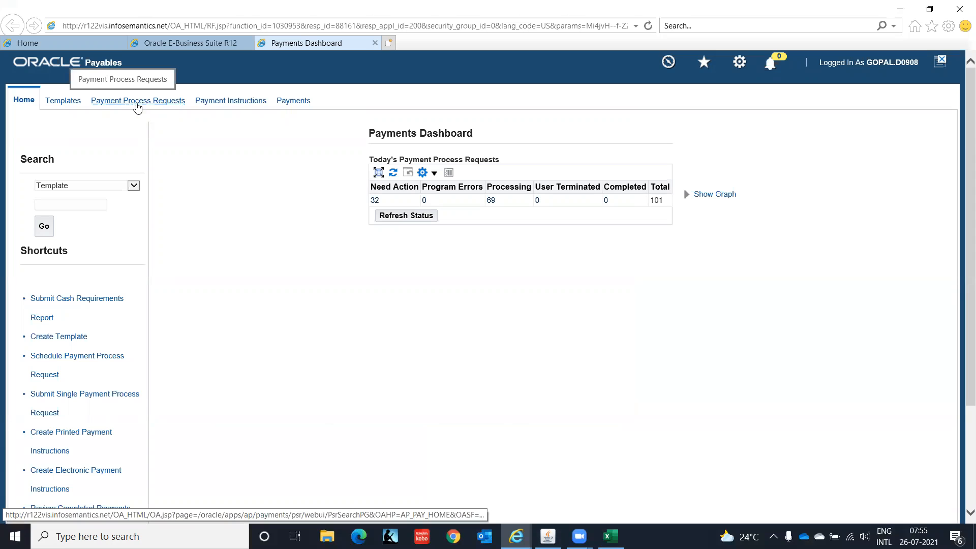
# Begin a single payment process request named ABC-PPR, paying through 25-Jul-2021
pyautogui.click(137, 101)
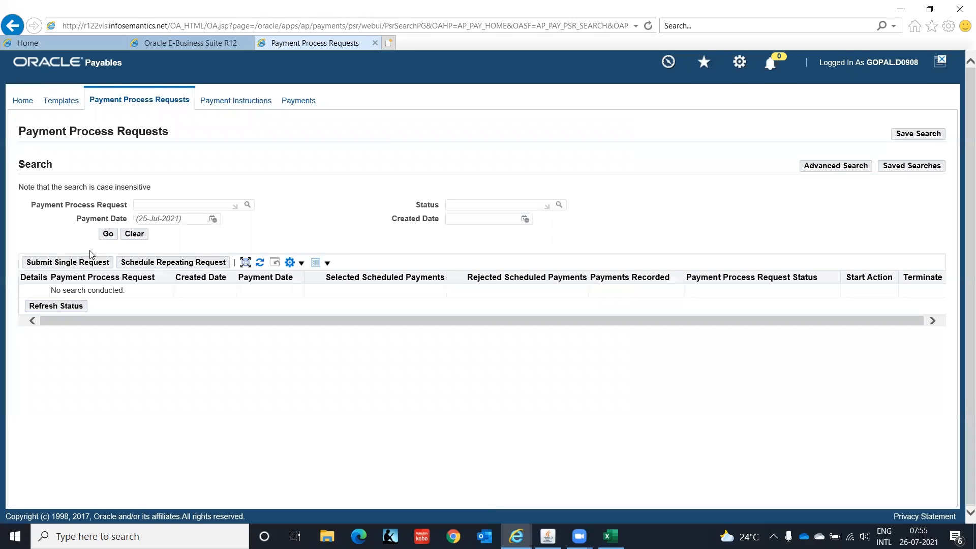
pyautogui.click(63, 263)
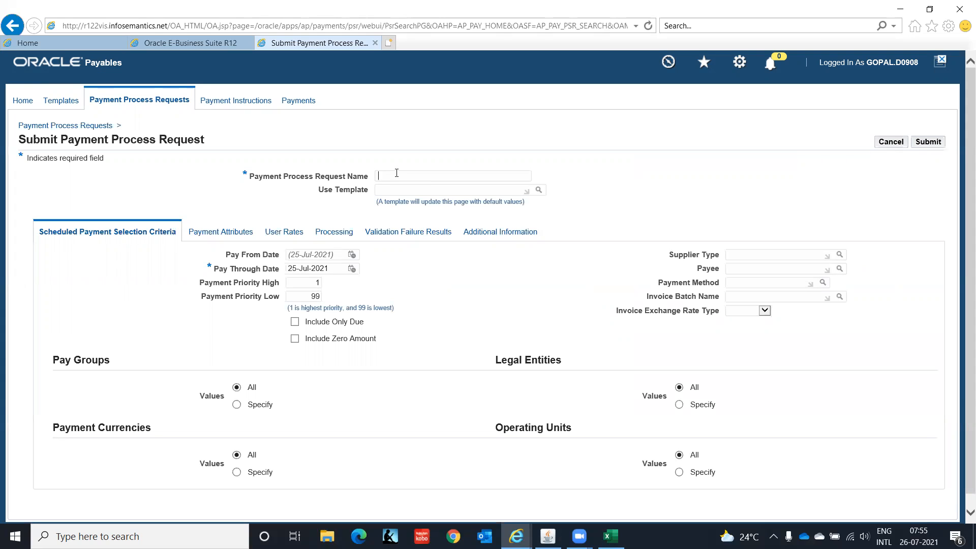
pyautogui.write('ABC-PPR')
pyautogui.scroll(-1, 960, 153)
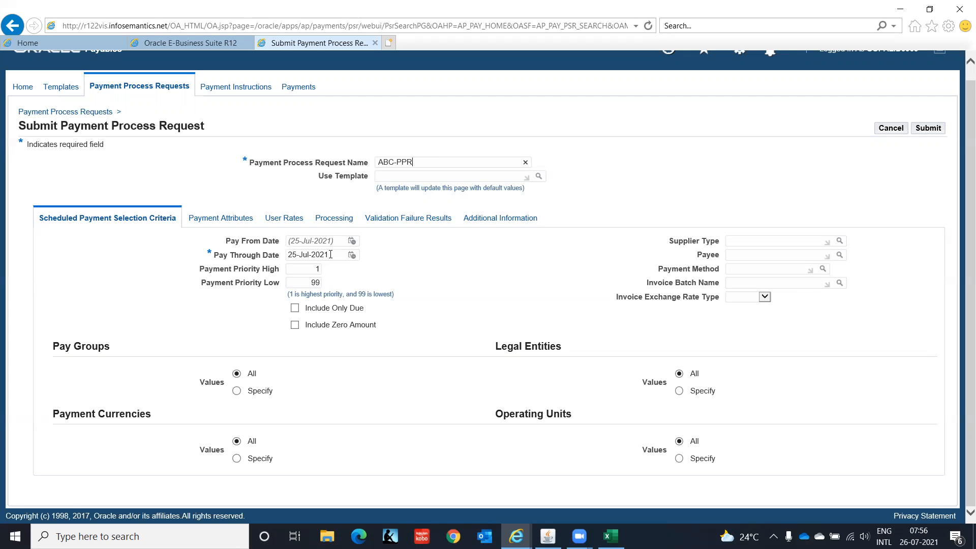
pyautogui.moveTo(330, 254); pyautogui.dragTo(245, 258)
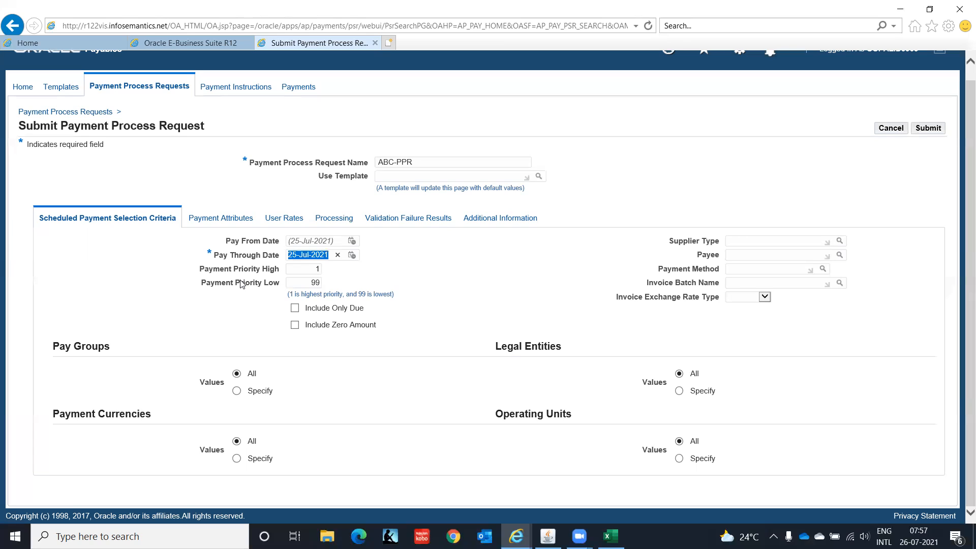
# Change the pay-through date to 31-Jul-2021 and choose CHECK_IT as the payment method
pyautogui.press('Left')
pyautogui.press('Delete')
pyautogui.press('Delete')
pyautogui.write('31')
pyautogui.press('Tab')
pyautogui.click(734, 269)
pyautogui.write('CHECK')
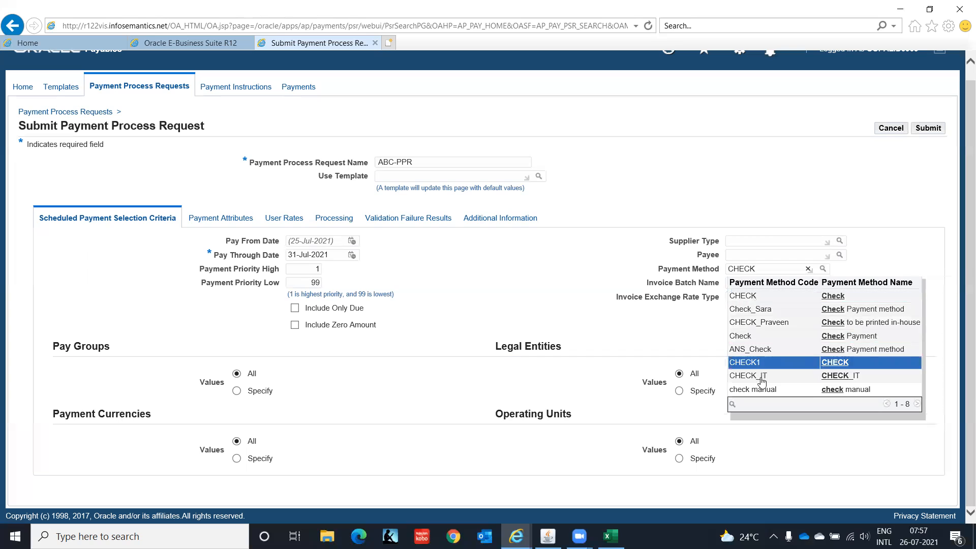
pyautogui.click(761, 376)
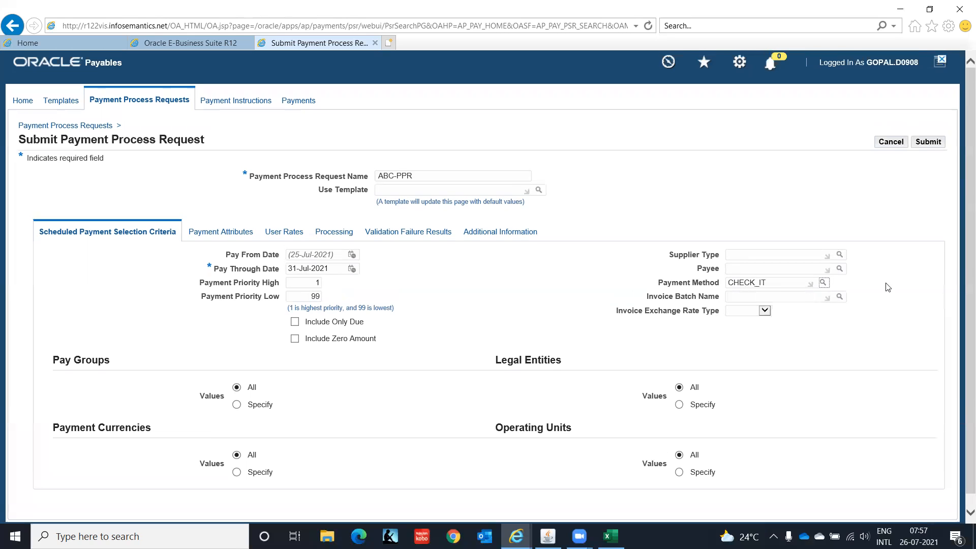
pyautogui.scroll(-1, 961, 195)
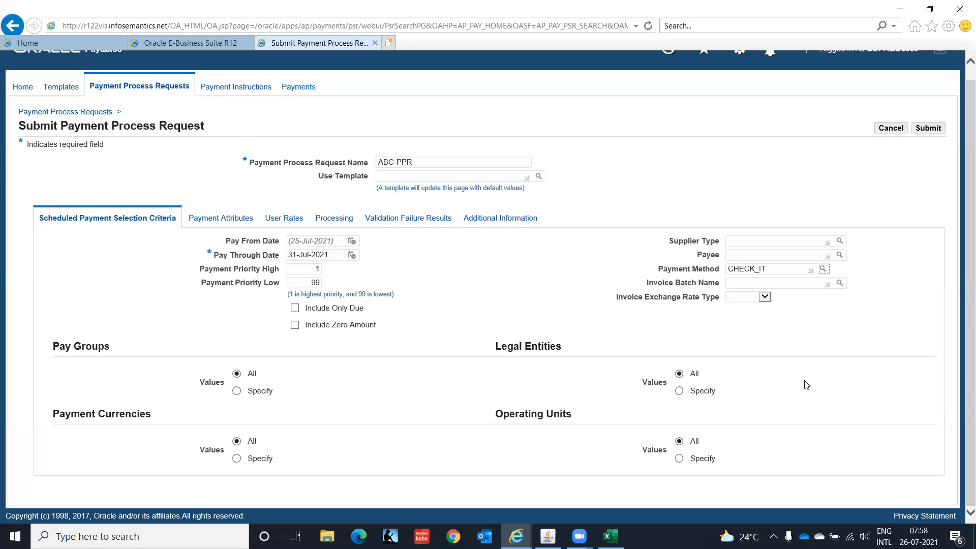
# Enter the IT Private Limited disbursement bank account and the IT_DOM_PPP payment process profile
pyautogui.click(218, 219)
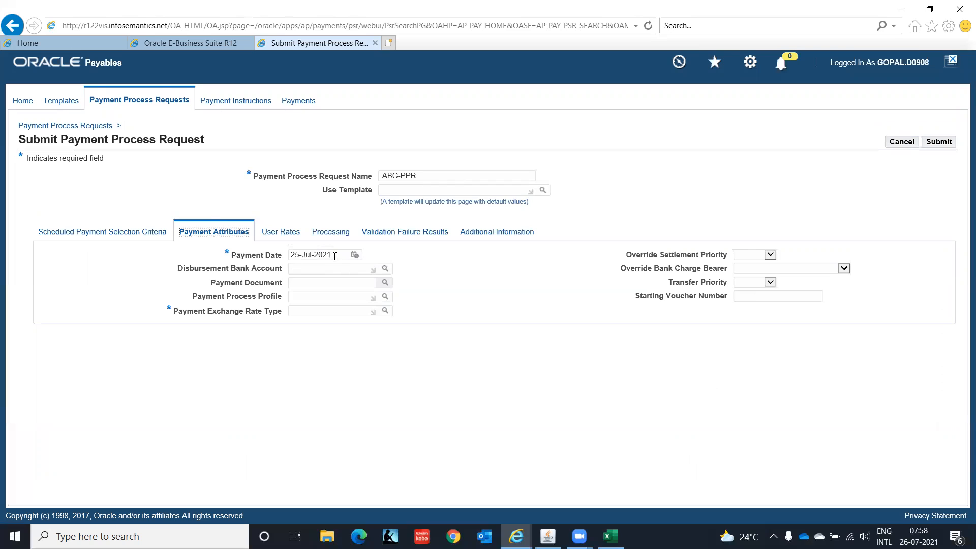
pyautogui.click(223, 267)
pyautogui.write('IT P')
pyautogui.press('Tab')
pyautogui.click(311, 285)
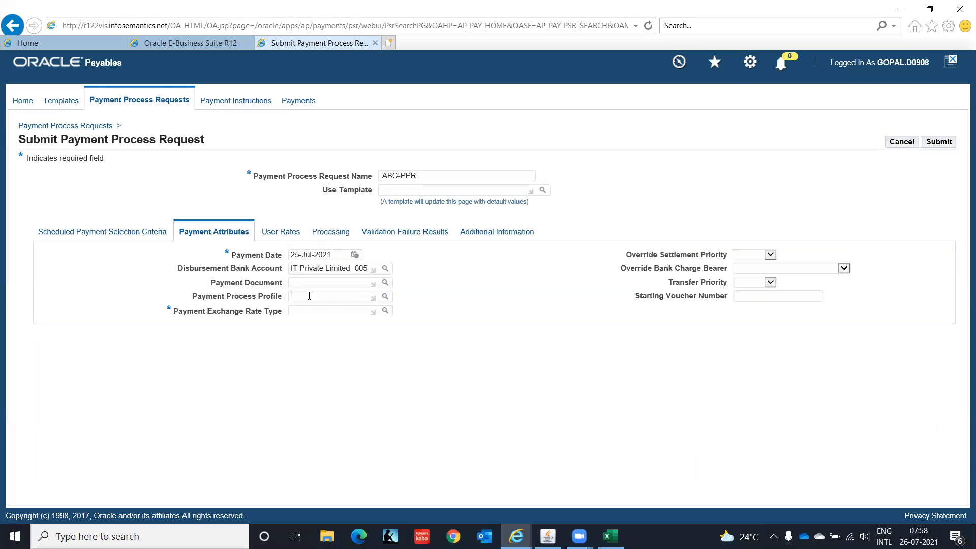
pyautogui.write('IT')
pyautogui.press('Tab')
# Look up and select HSBC Check as the payment document
pyautogui.click(305, 283)
pyautogui.click(385, 282)
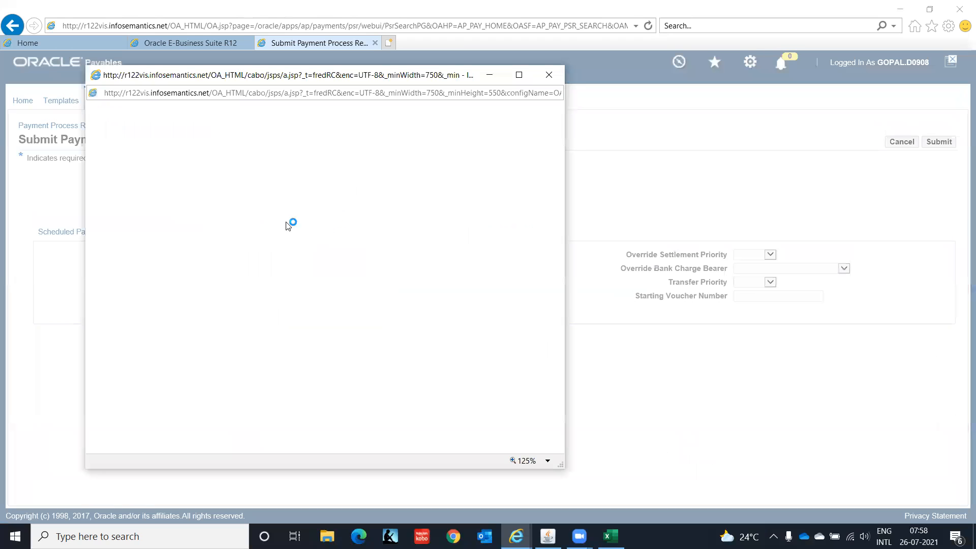
pyautogui.click(348, 187)
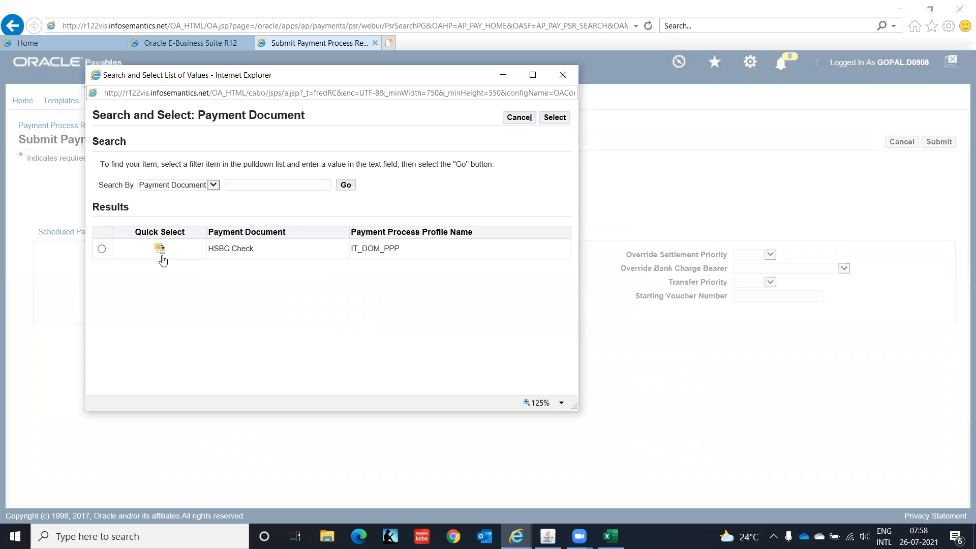
pyautogui.click(160, 251)
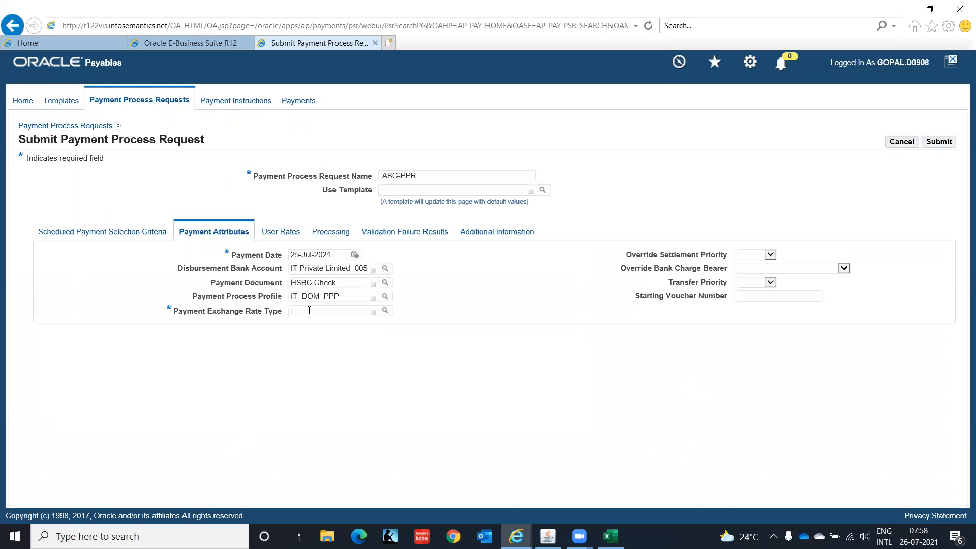
# Set the exchange rate type to Corporate
pyautogui.write('Corporate')
pyautogui.press('Tab')
pyautogui.press('Return')
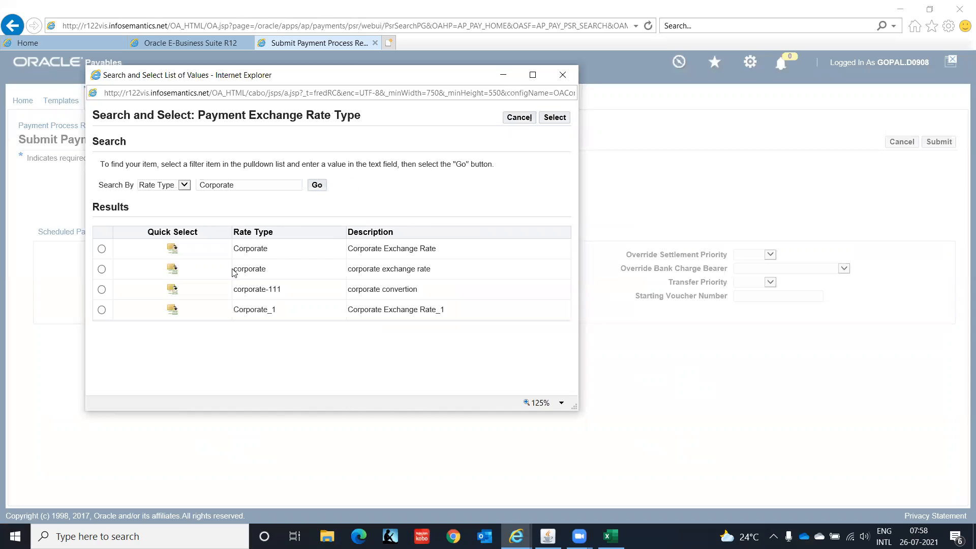
pyautogui.click(172, 249)
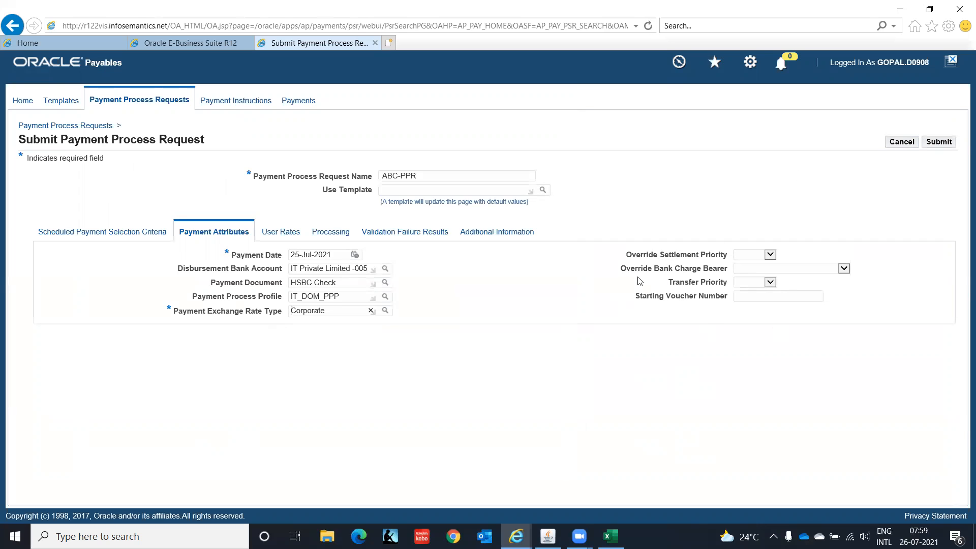
pyautogui.click(283, 233)
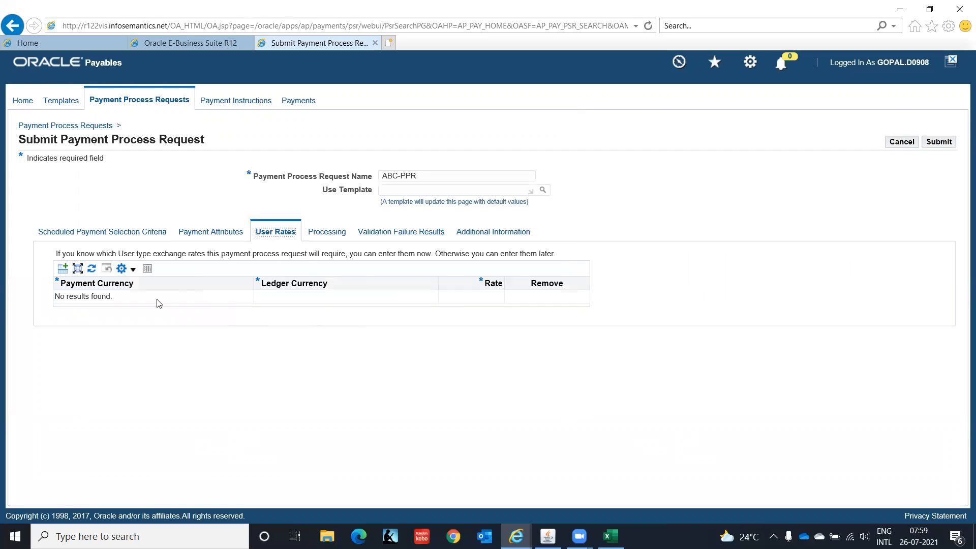
# Stop for review after scheduled payment selection, leaving payment instruction creation automatic
pyautogui.click(330, 233)
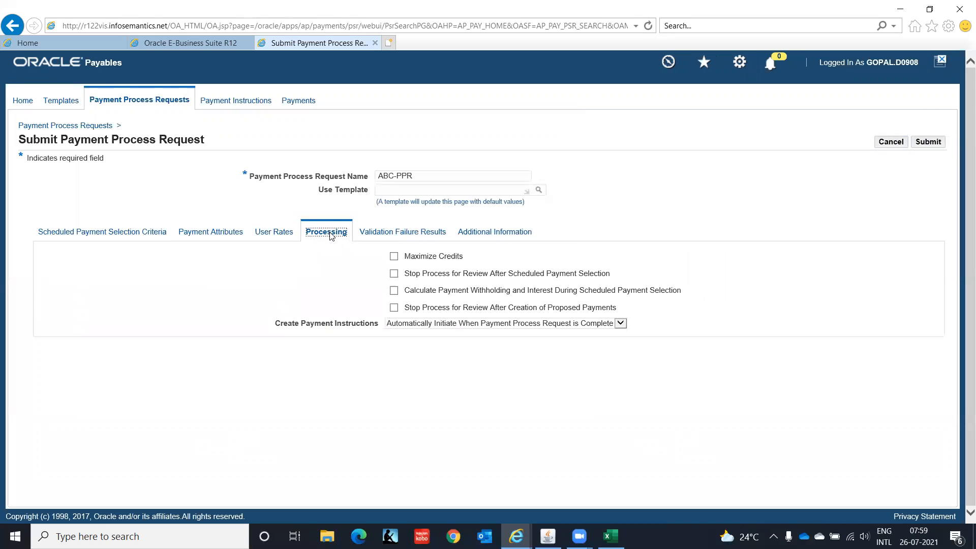
pyautogui.click(394, 274)
pyautogui.click(619, 324)
pyautogui.click(618, 324)
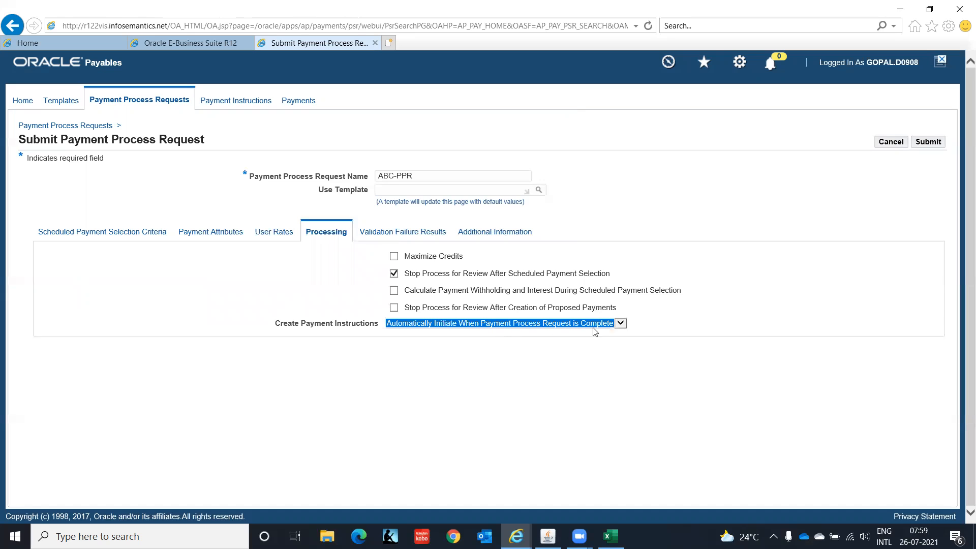
pyautogui.click(412, 232)
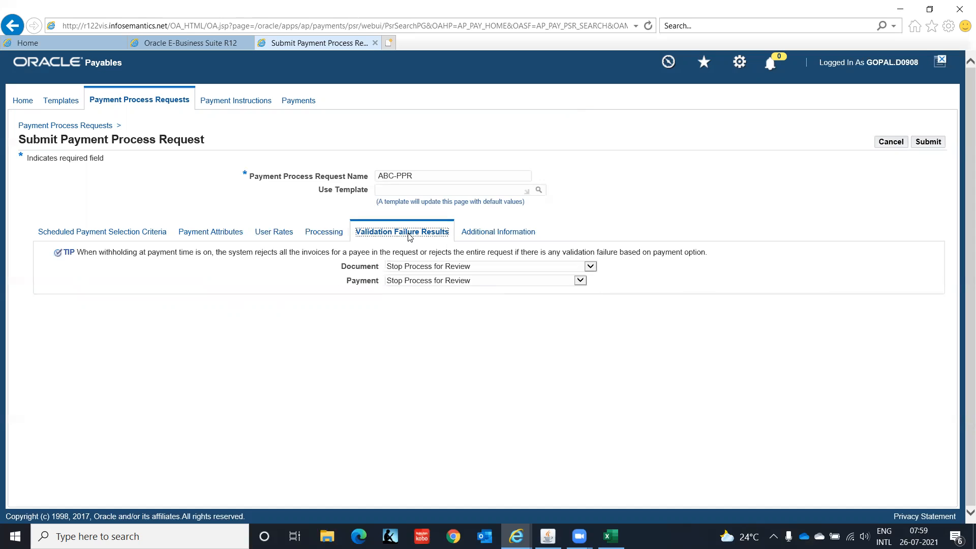
# Set document and payment validation failures to Reject all Documents / Payments for Payee
pyautogui.click(590, 267)
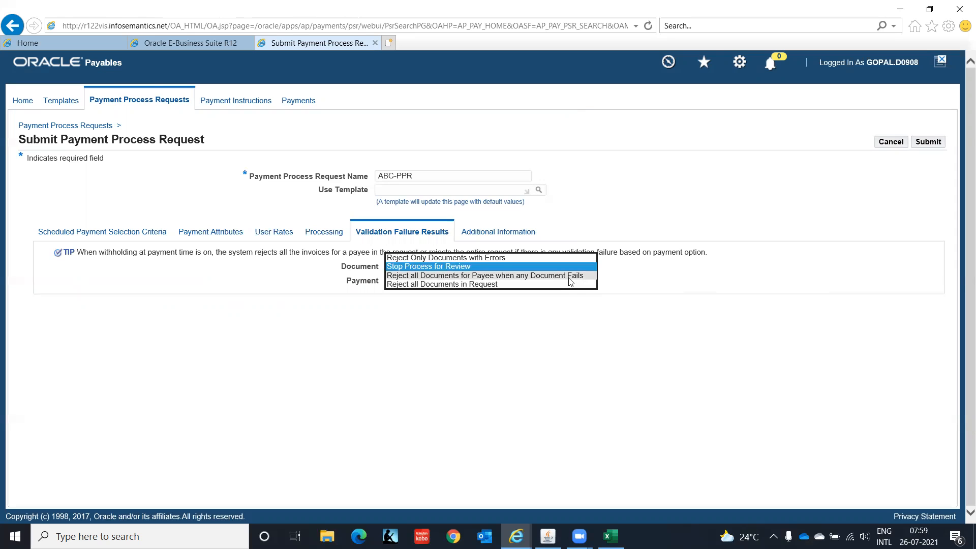
pyautogui.click(569, 277)
pyautogui.click(582, 283)
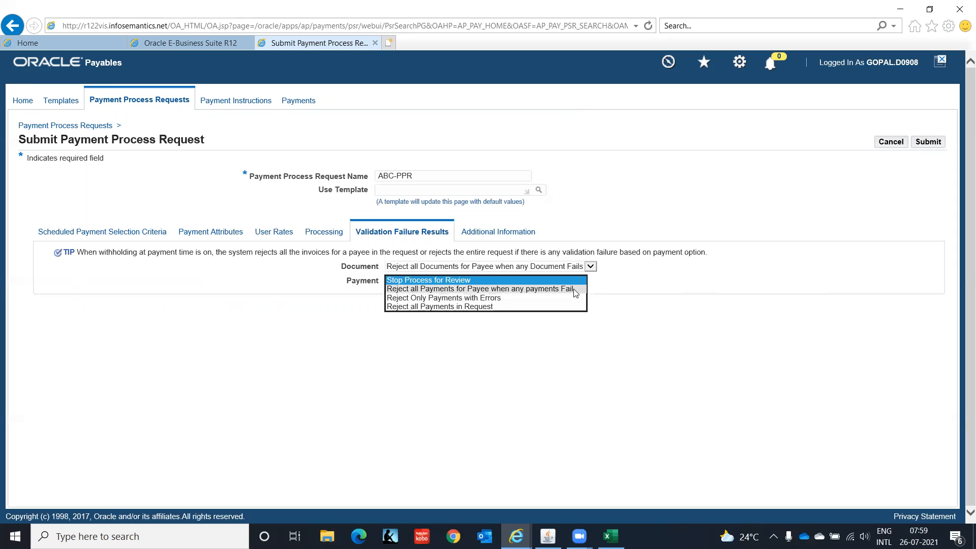
pyautogui.click(573, 289)
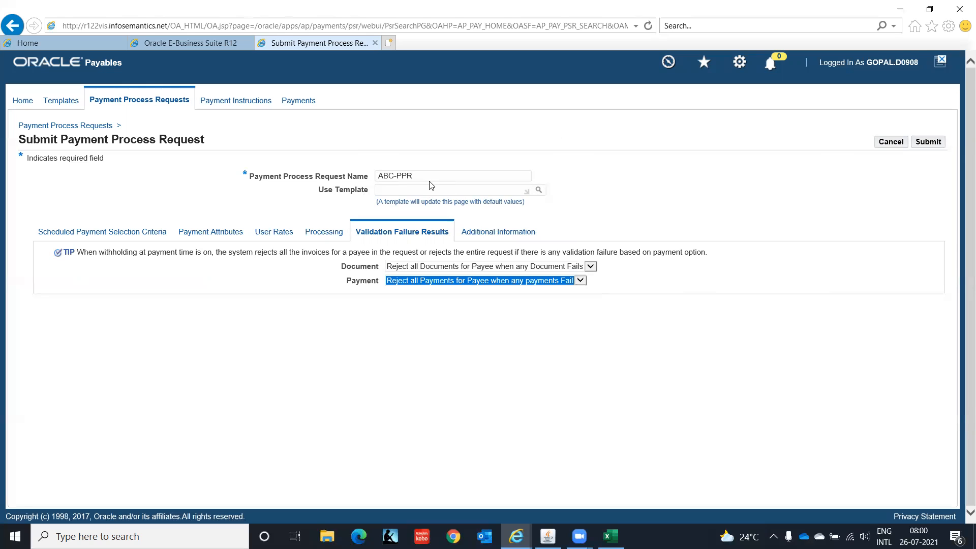
pyautogui.click(503, 236)
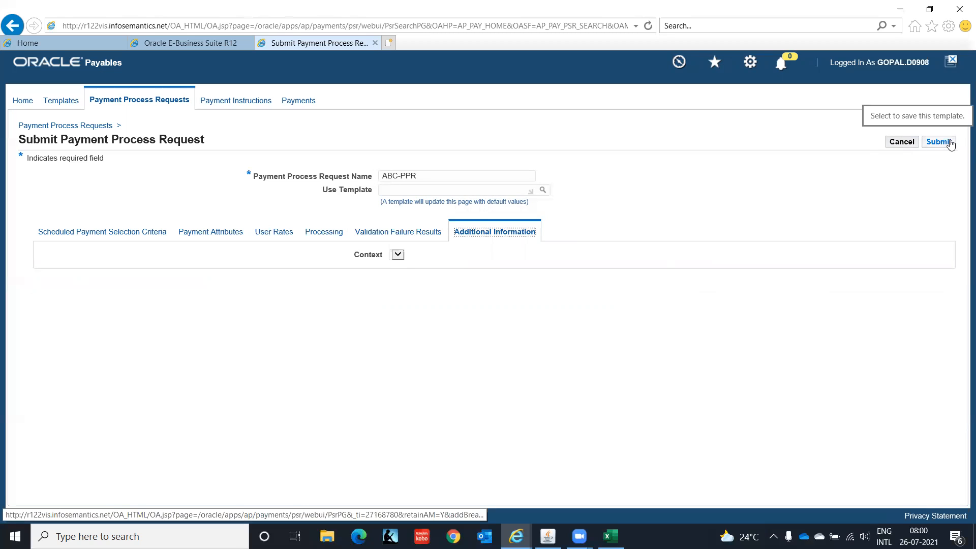
# Submit ABC-PPR, search for it, and refresh to show 5 payments with Invoices Pending Review
pyautogui.click(949, 144)
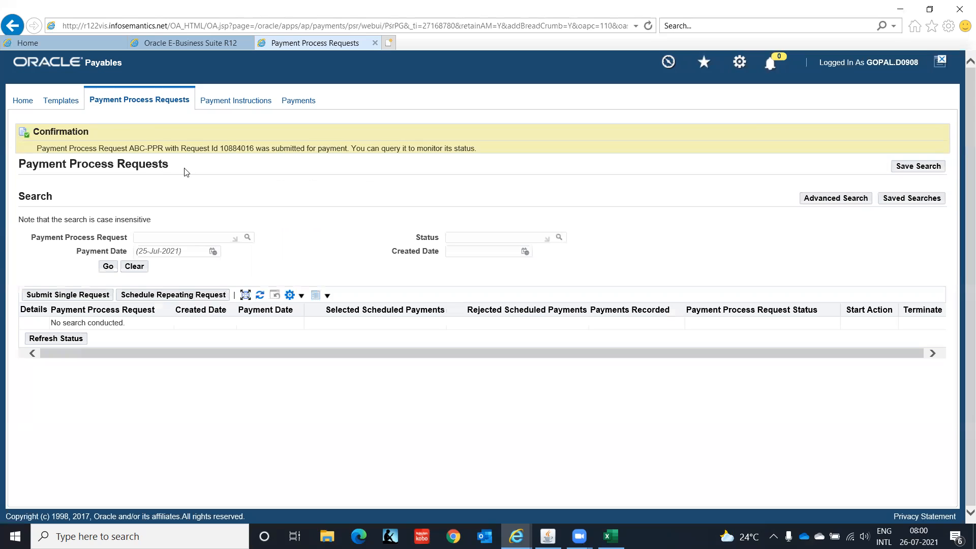
pyautogui.click(151, 236)
pyautogui.write('ABC-PPR')
pyautogui.click(107, 267)
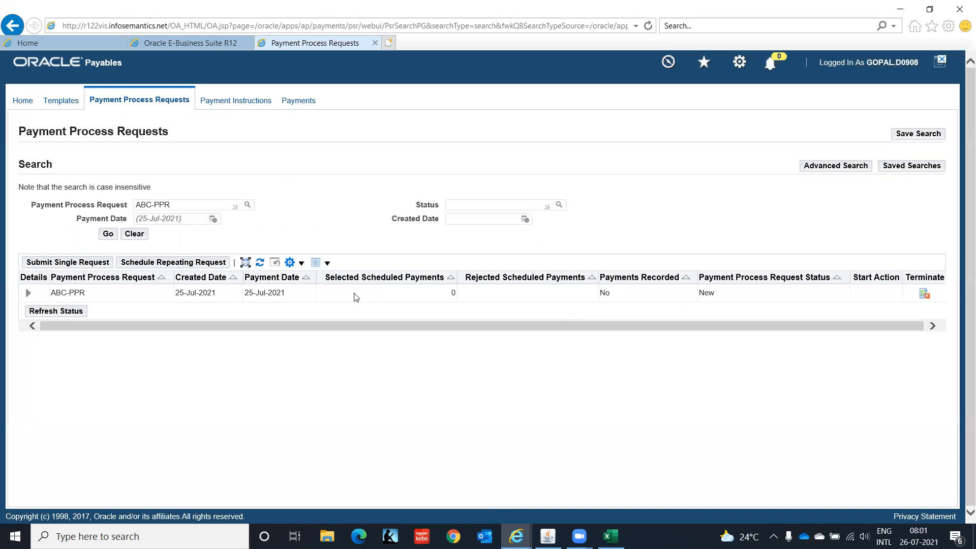
pyautogui.click(260, 263)
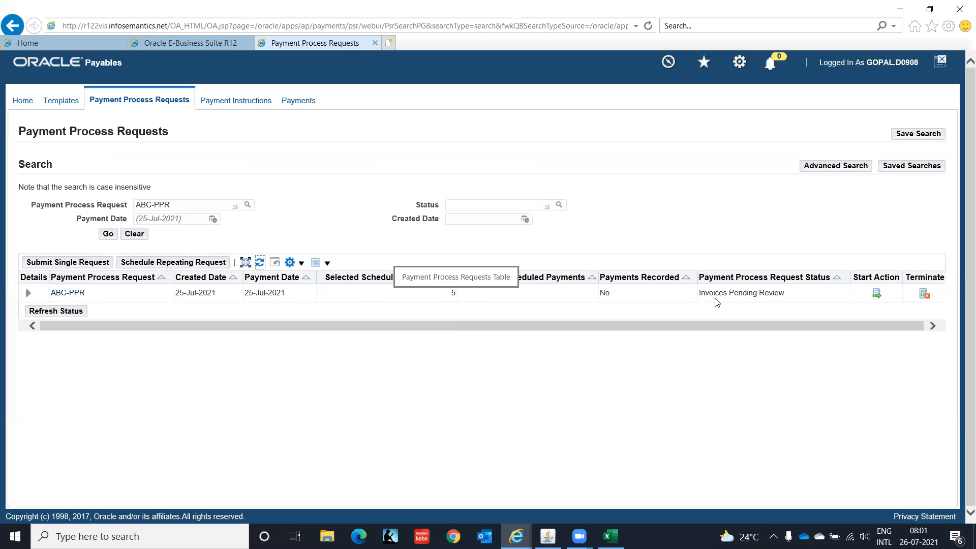
# Open ABC-PPR's pending invoices for review and tick the ABC-005 row
pyautogui.click(877, 294)
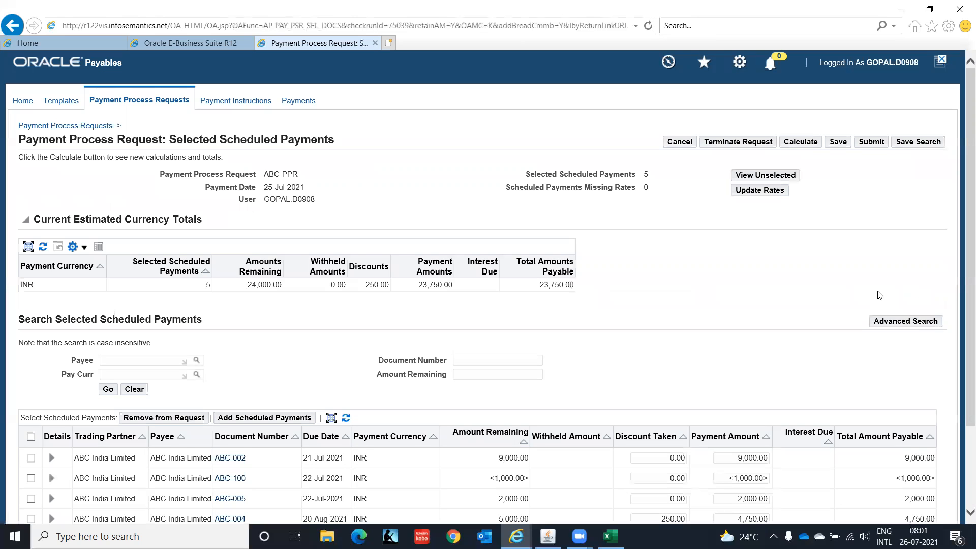
pyautogui.scroll(-3, 962, 272)
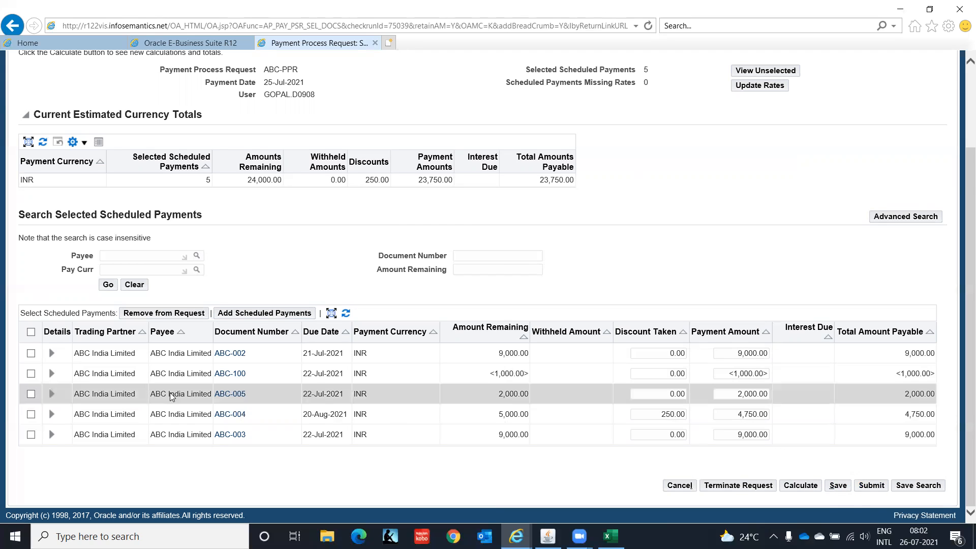
pyautogui.click(32, 392)
# Remove invoice ABC-005, cut ABC-002's payment to 5,000.00, recalculate, and resubmit ABC-PPR
pyautogui.click(175, 313)
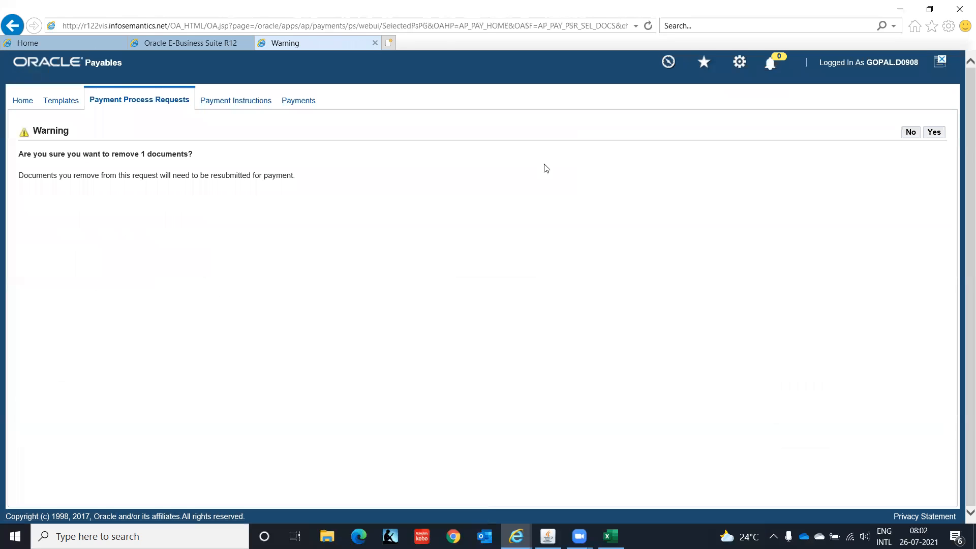
pyautogui.click(938, 133)
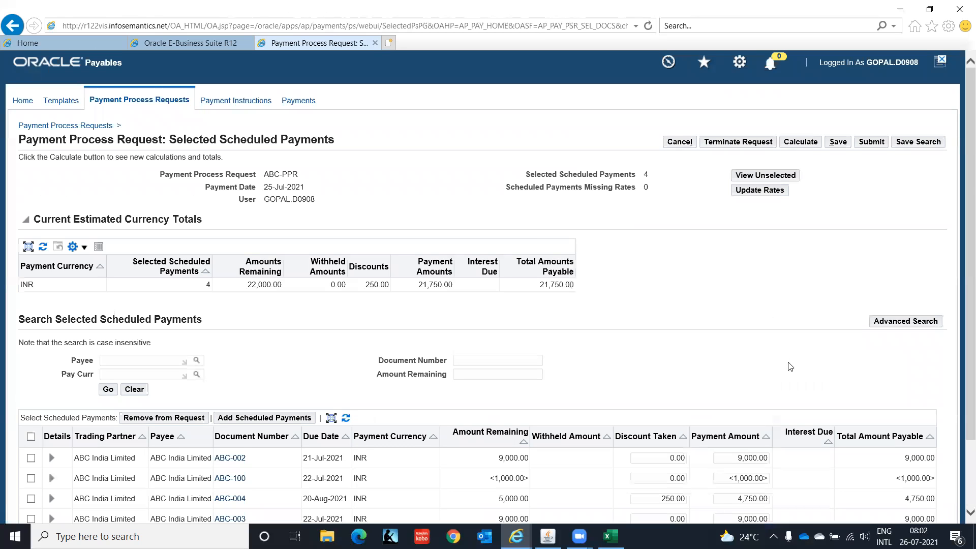
pyautogui.scroll(-3, 789, 367)
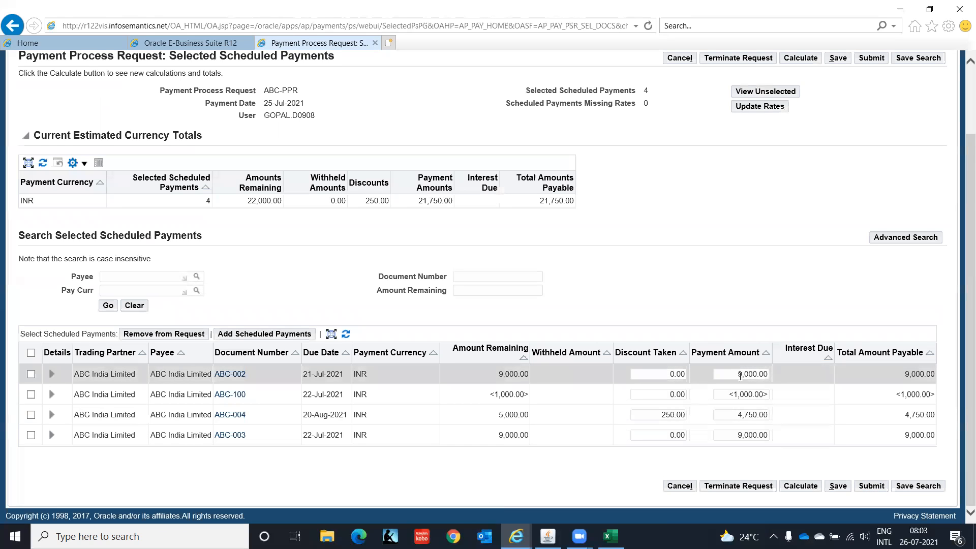
pyautogui.click(737, 374)
pyautogui.press('Delete')
pyautogui.write('5')
pyautogui.click(802, 487)
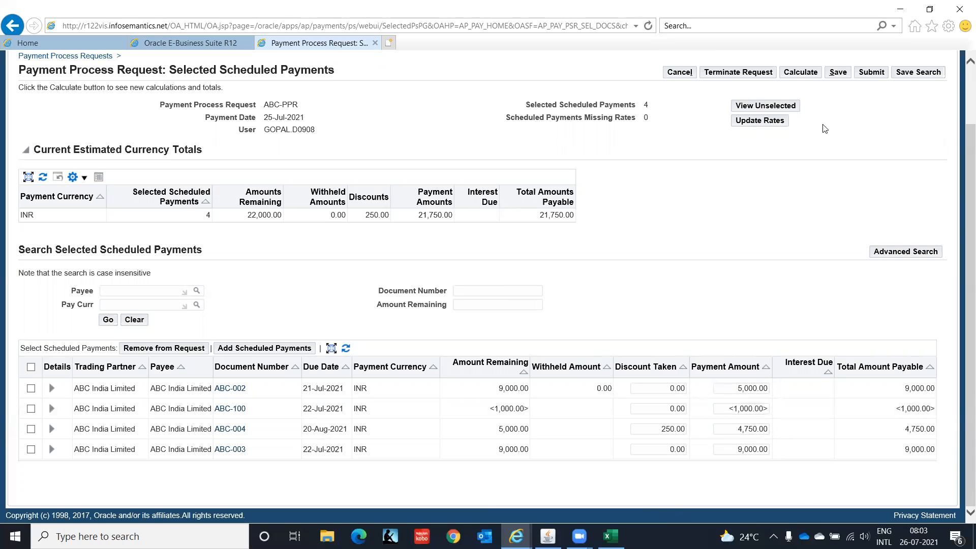
pyautogui.click(872, 72)
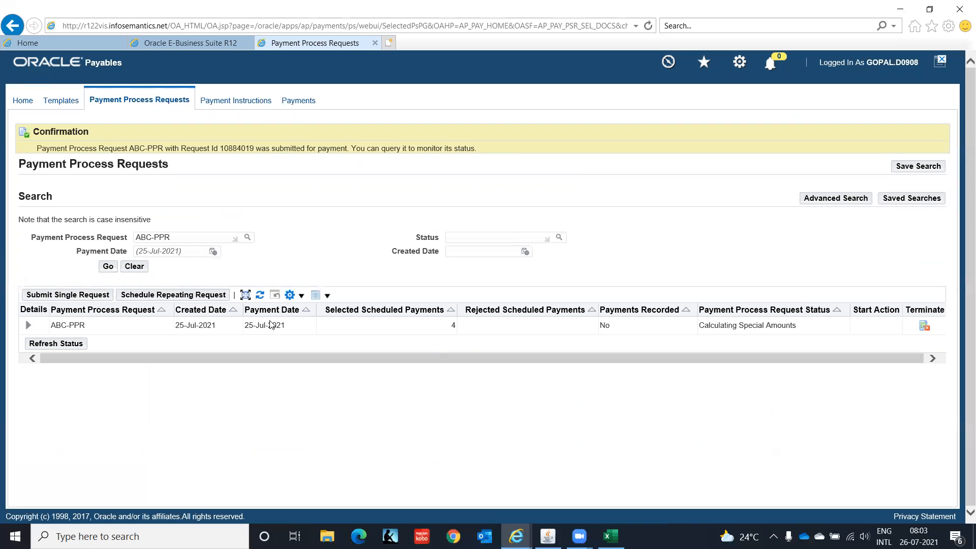
# Refresh ABC-PPR's status and expand it to reach payment instruction 81799's print page
pyautogui.click(260, 295)
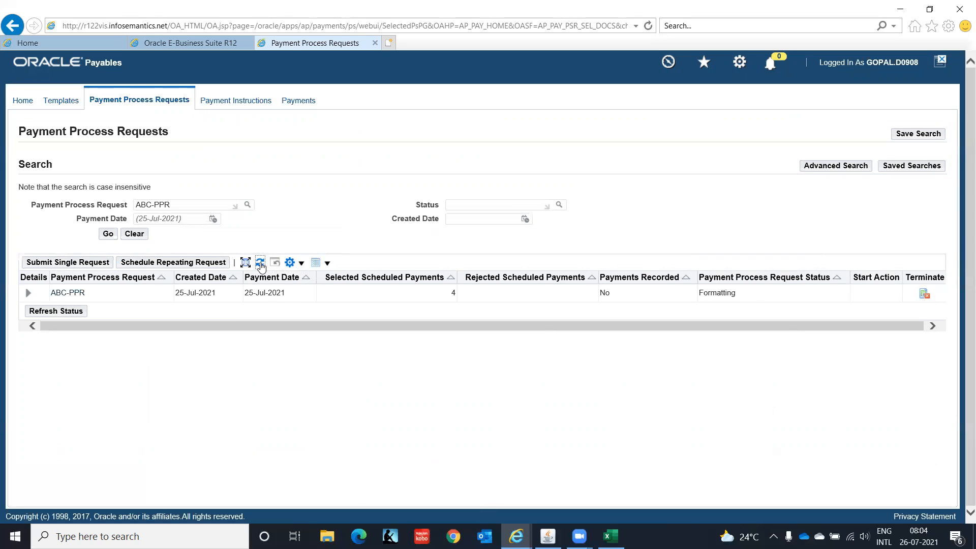
pyautogui.click(28, 293)
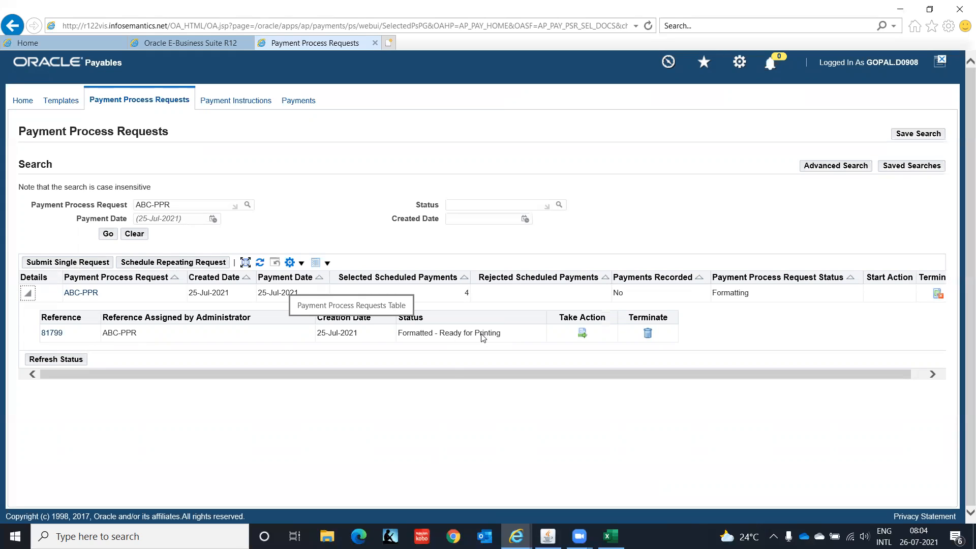
pyautogui.click(582, 334)
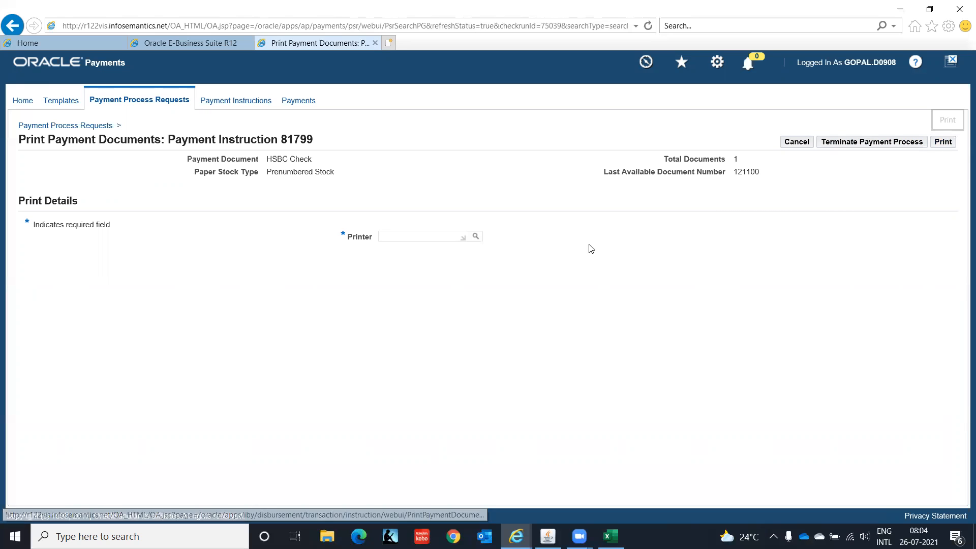
# Print the check for instruction 81799 on printer noprint
pyautogui.write('no')
pyautogui.press('Tab')
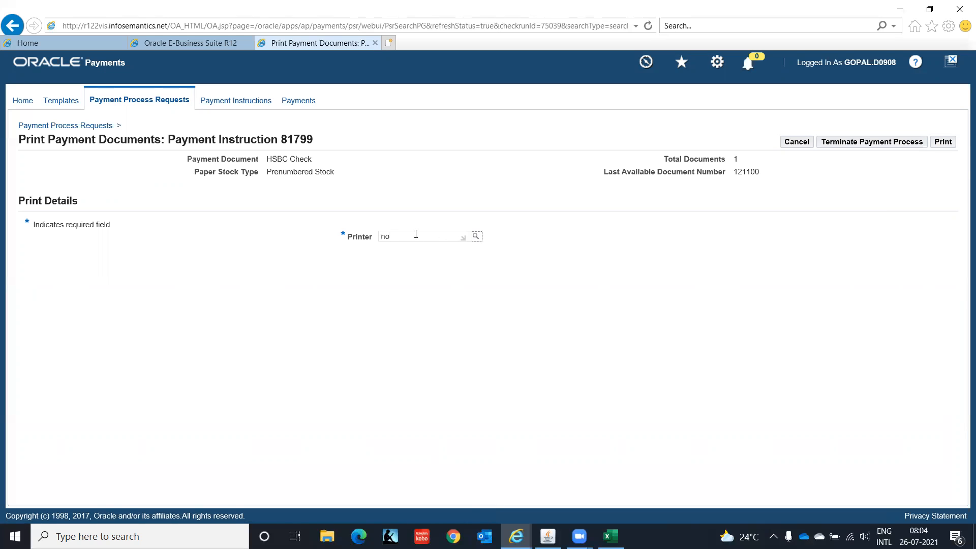
pyautogui.write('print')
pyautogui.click(947, 143)
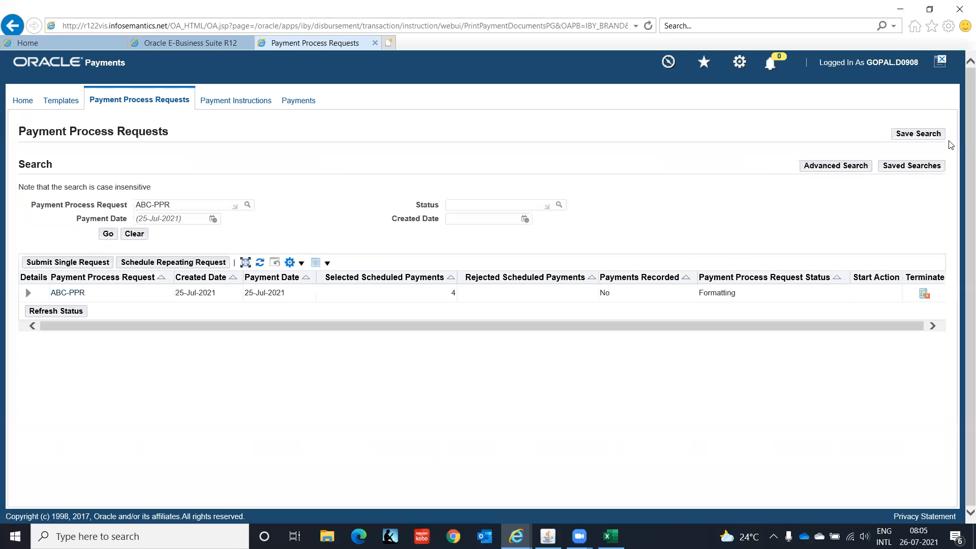
# Refresh and re-search ABC-PPR, then open instruction 81799, now Submitted for Printing
pyautogui.click(76, 313)
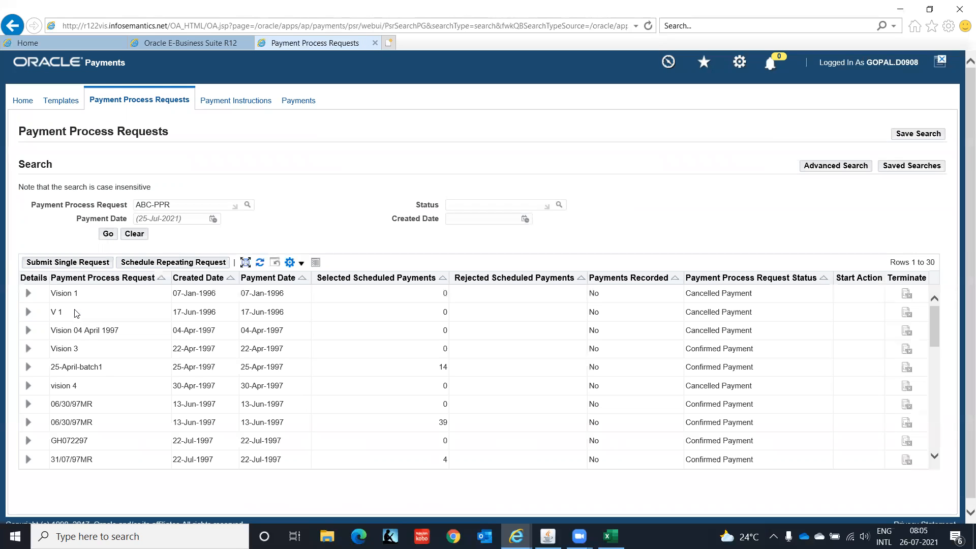
pyautogui.click(107, 236)
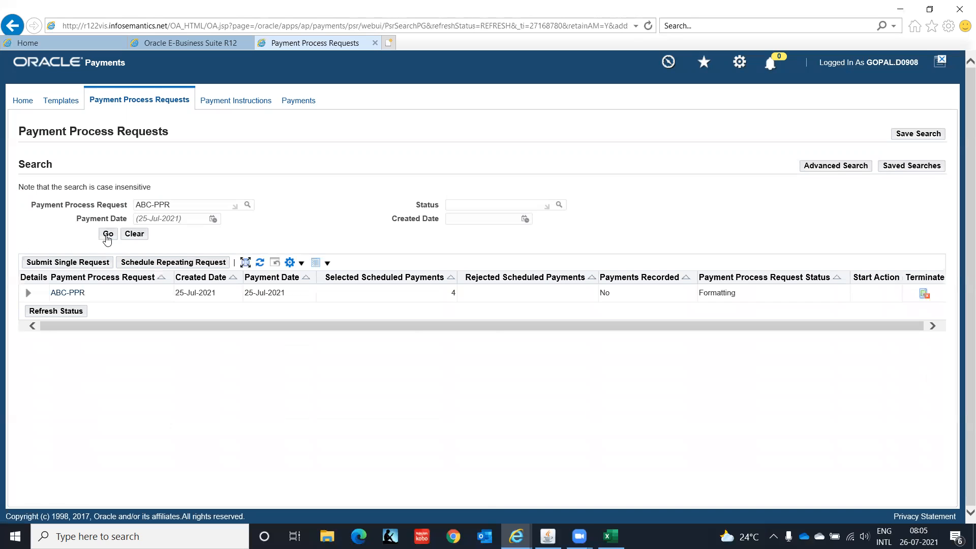
pyautogui.click(27, 293)
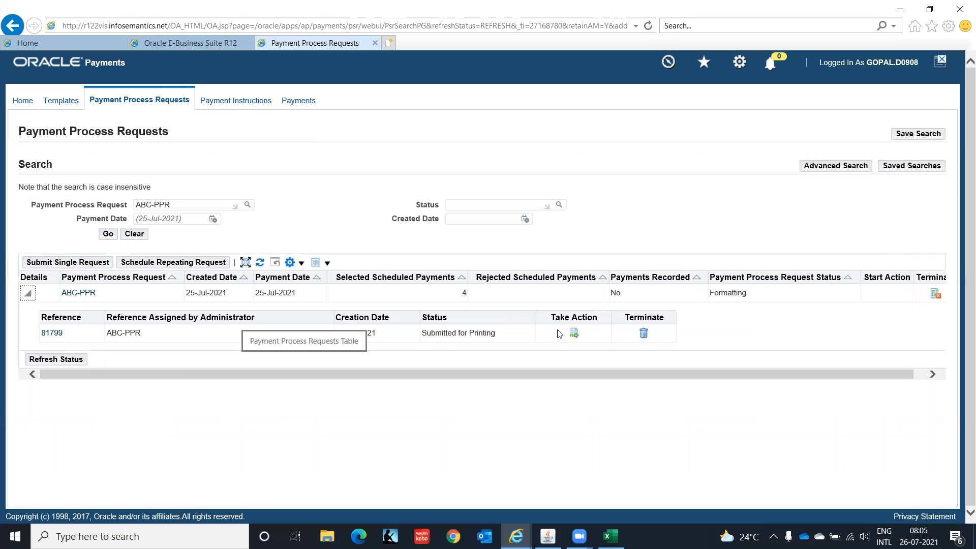
pyautogui.click(574, 333)
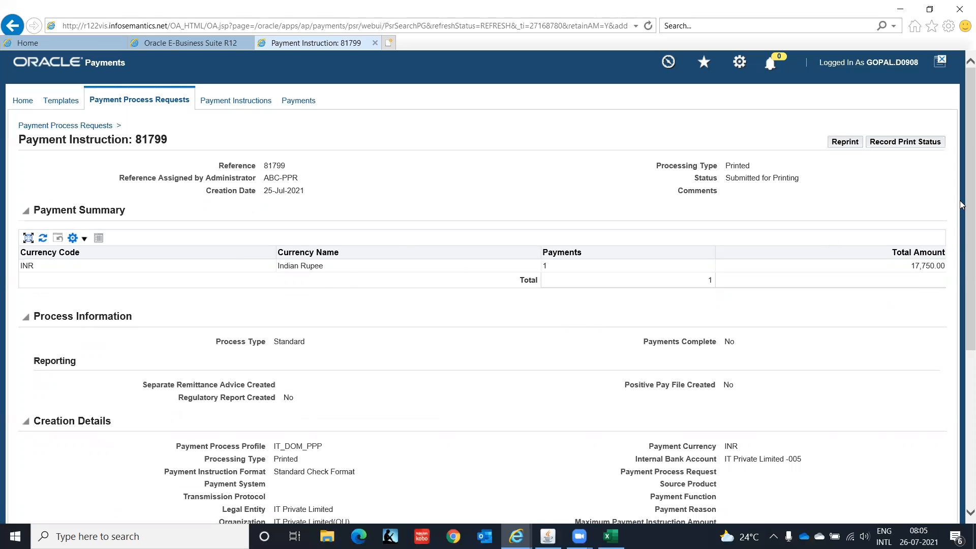
# Place the Payment columns before Organization and review the 17,750.00 INR payment on document 121003
pyautogui.scroll(-1, 960, 234)
pyautogui.scroll(-5, 960, 233)
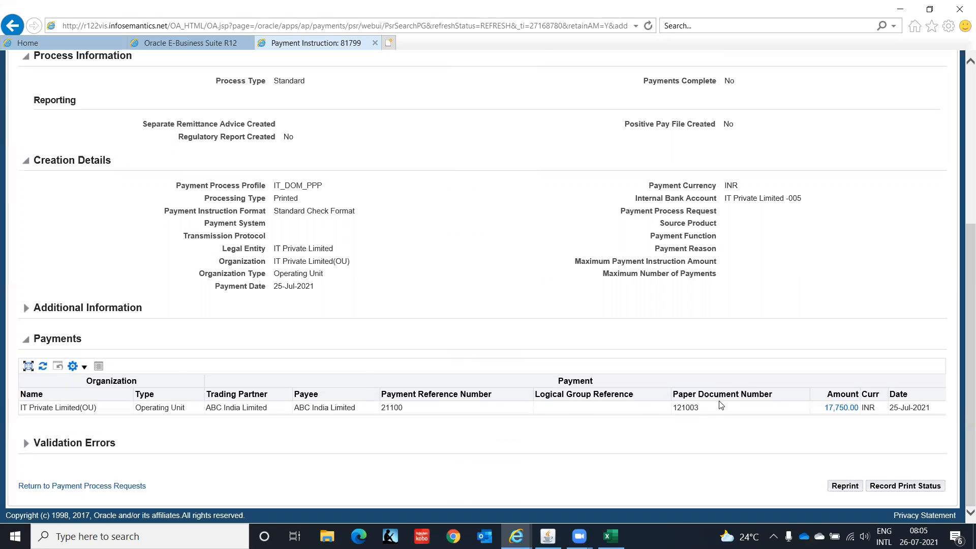
pyautogui.moveTo(574, 380); pyautogui.dragTo(30, 375)
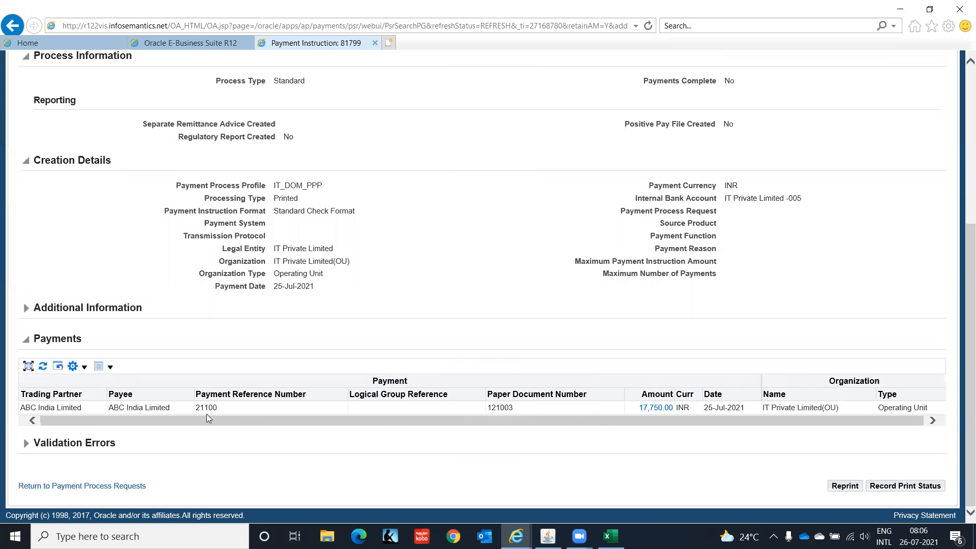
pyautogui.moveTo(969, 275); pyautogui.dragTo(960, 159)
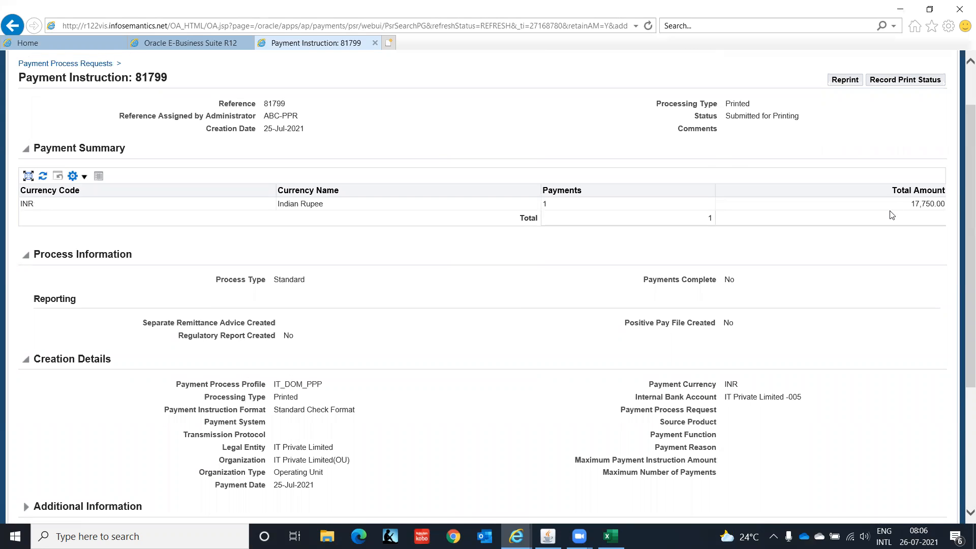
pyautogui.moveTo(961, 211); pyautogui.dragTo(962, 330)
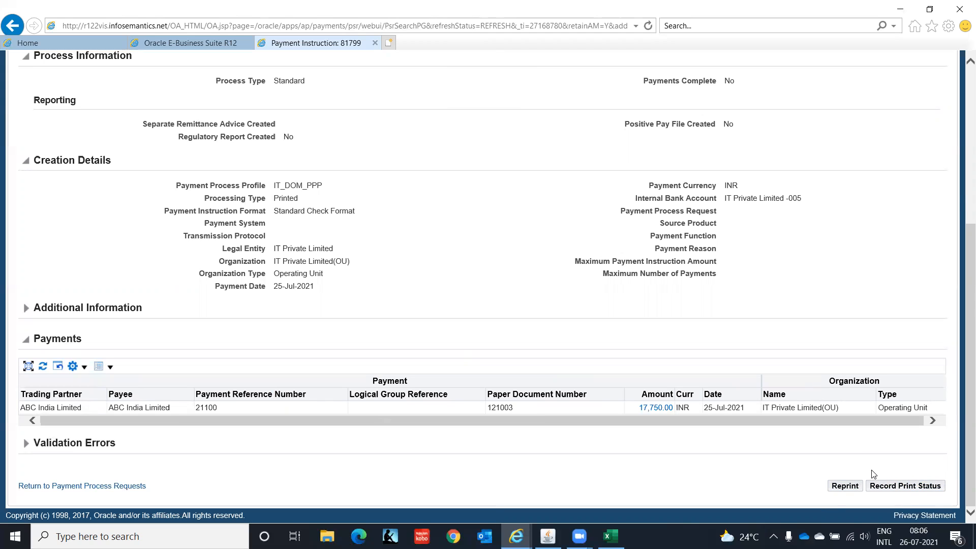
# Record the check for instruction 81799 as Printed and confirm the print status as final
pyautogui.click(898, 487)
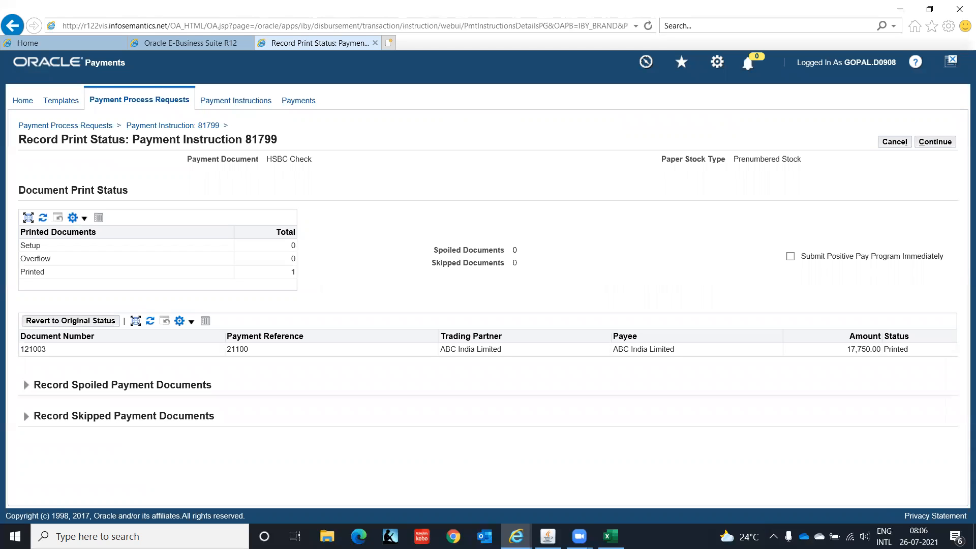
pyautogui.click(938, 143)
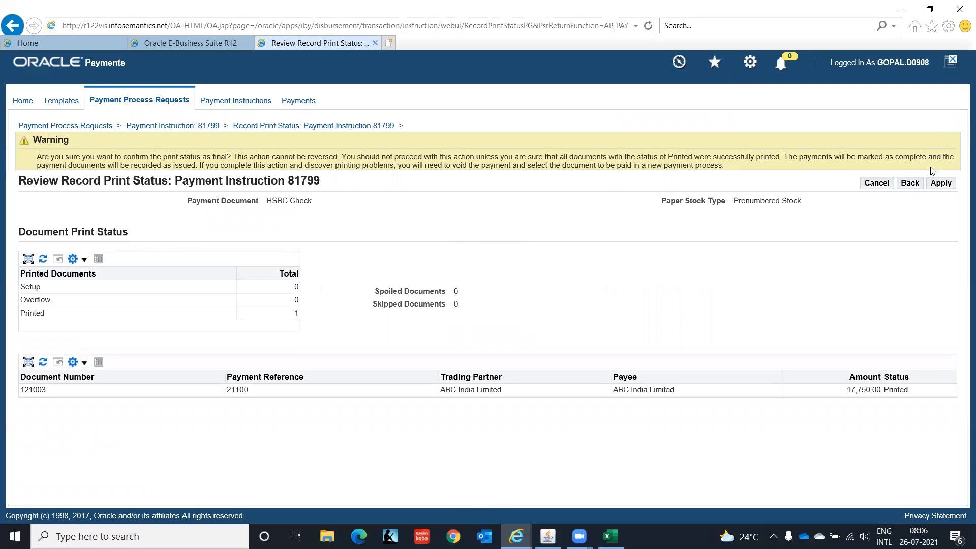
pyautogui.click(941, 183)
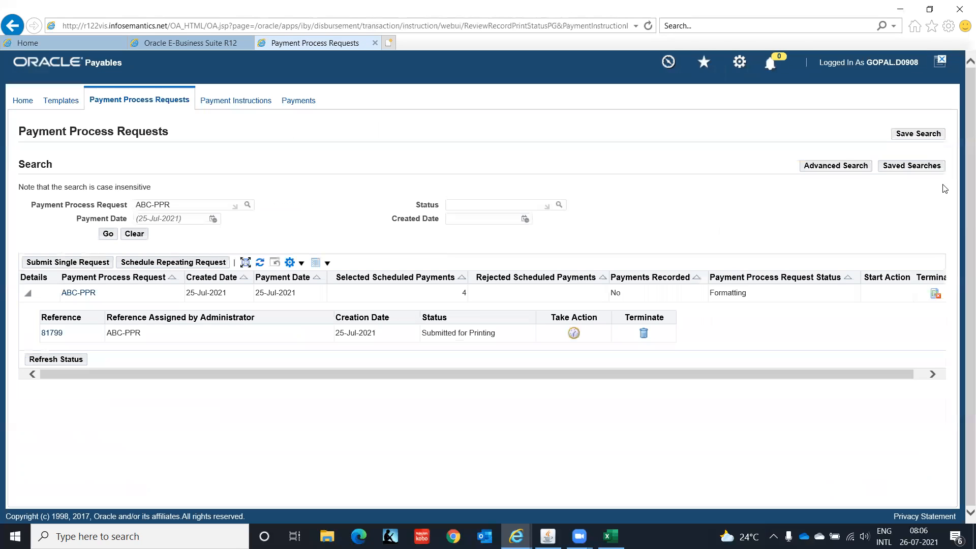
# Refresh the request statuses and expand ABC-PPR to verify instruction 81799 shows Printed
pyautogui.click(47, 359)
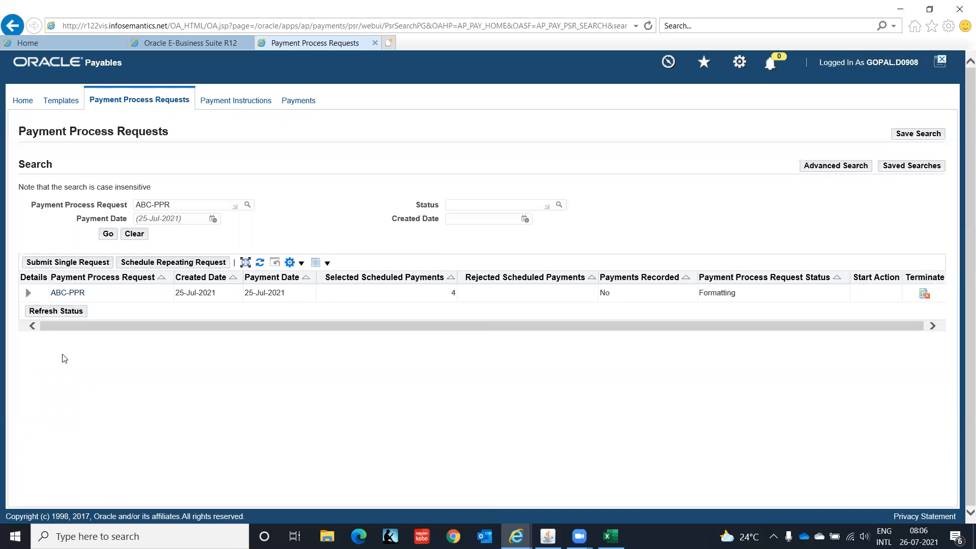
pyautogui.click(29, 294)
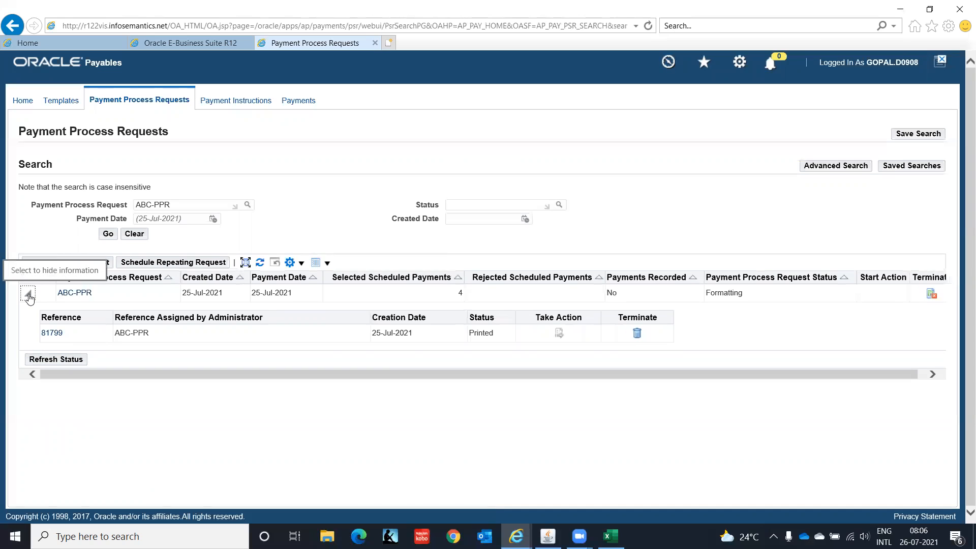
pyautogui.click(56, 360)
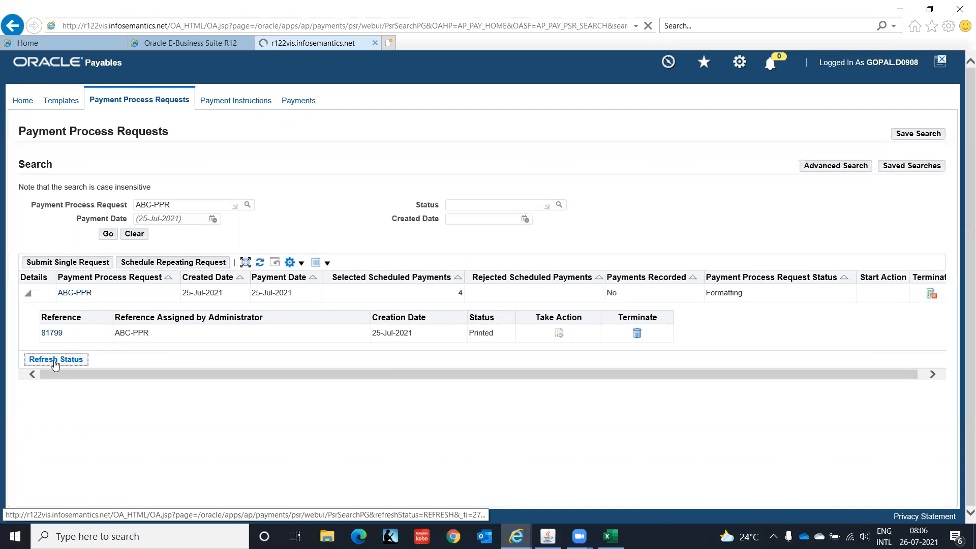